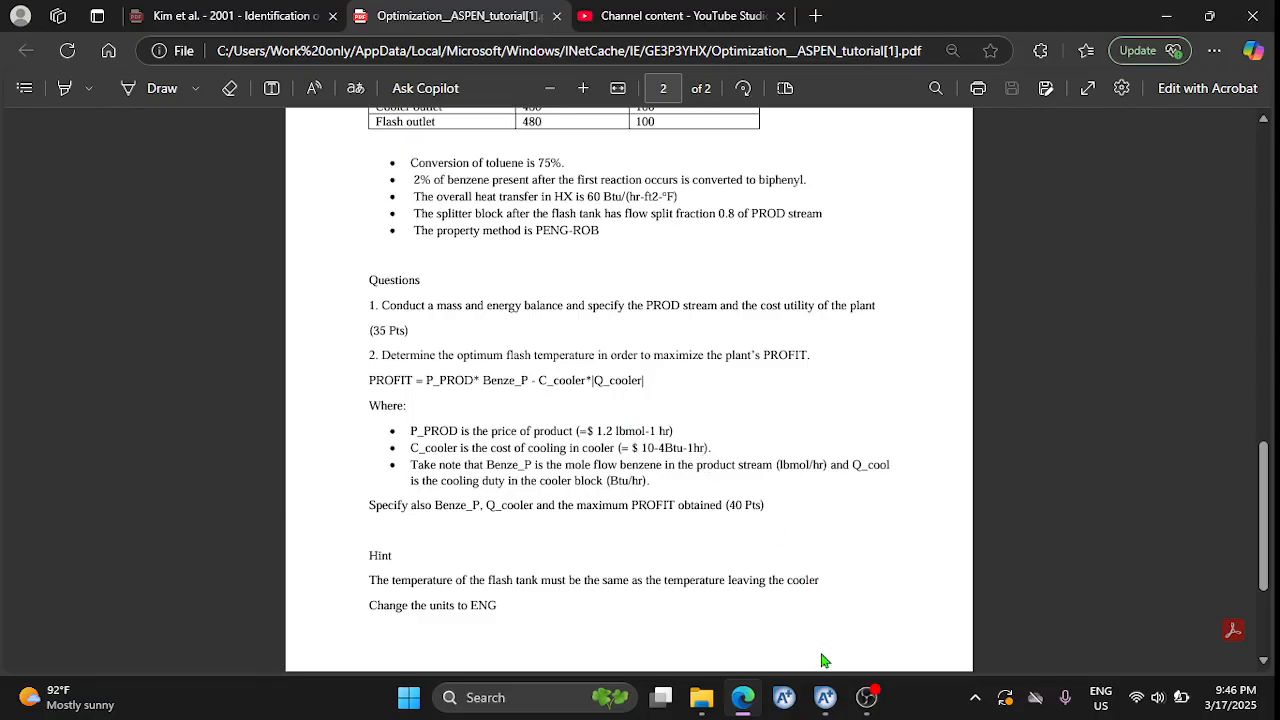
Switch to the Aspen Plus simulation and display the plant's main flowsheet
mouse_move(825, 697)
left_click(823, 572)
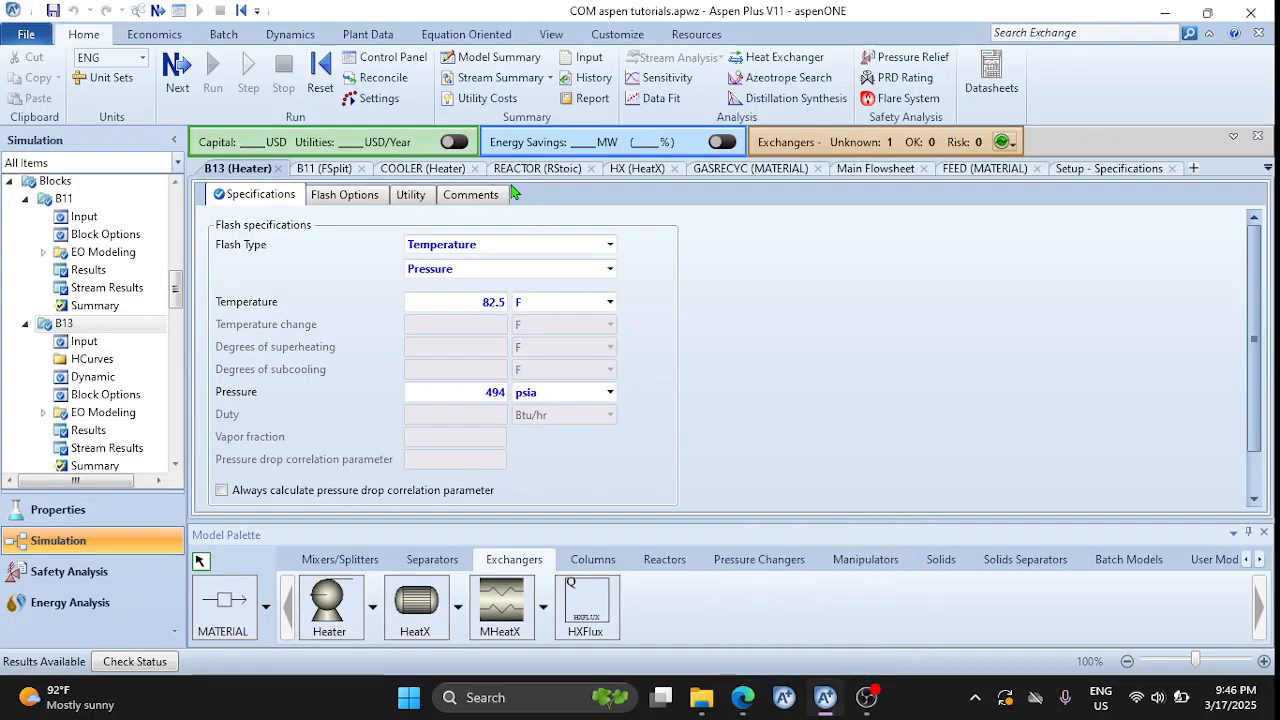
left_click(859, 170)
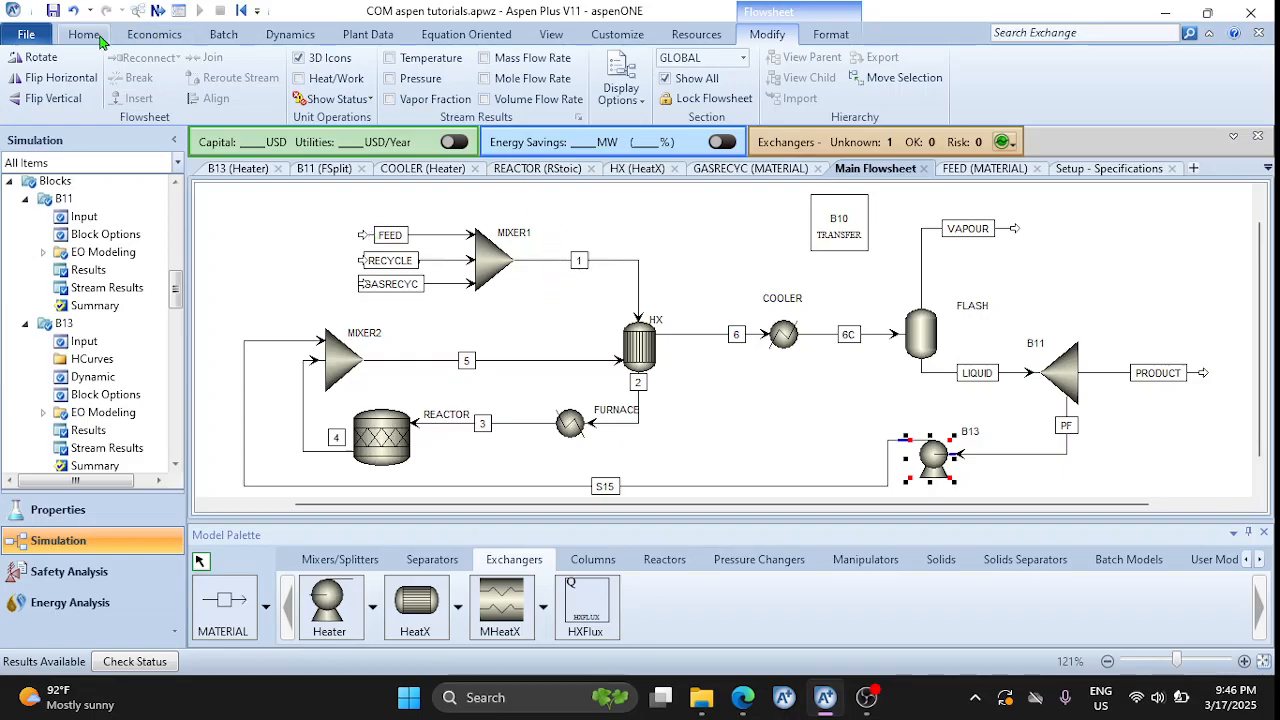
left_click(543, 37)
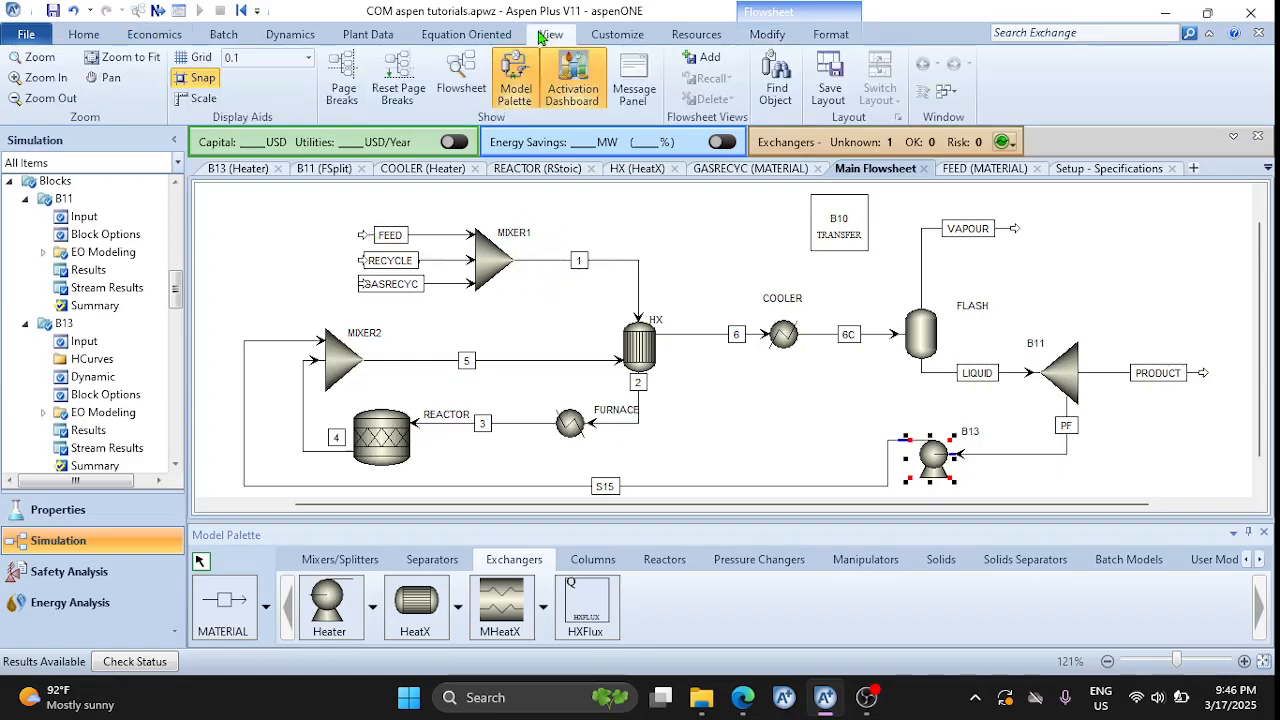
left_click(84, 35)
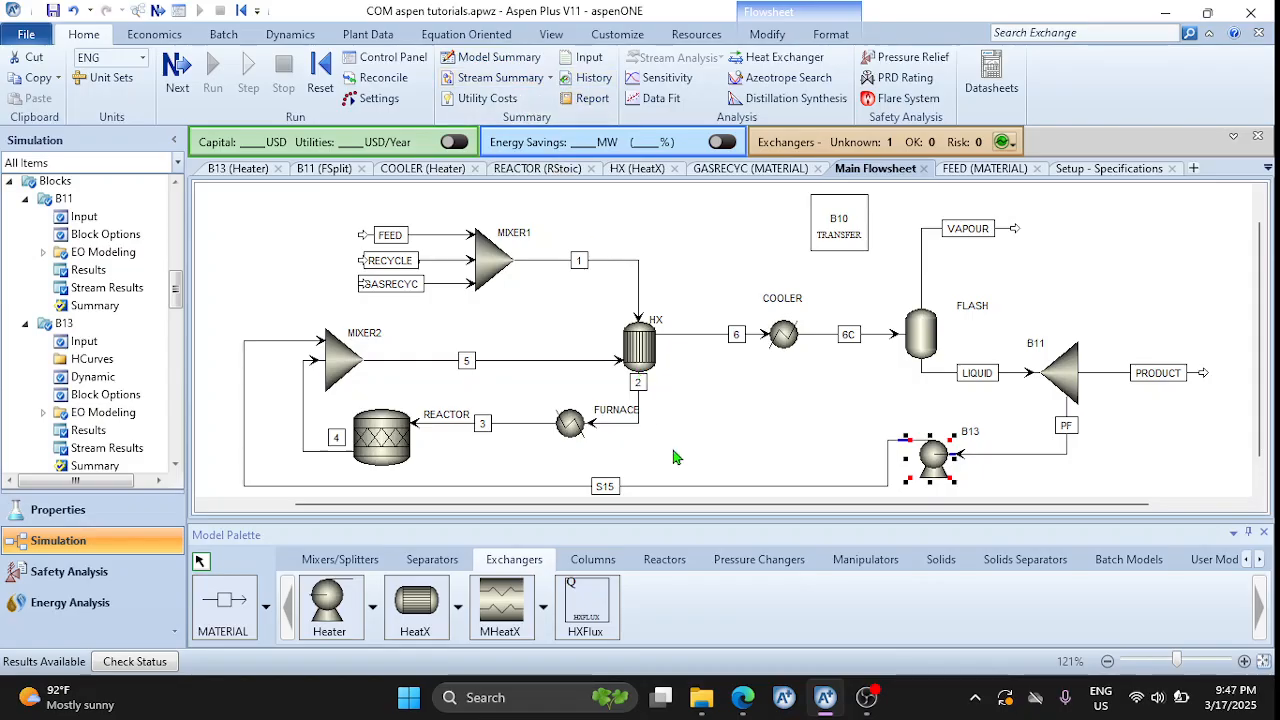
Open the stream summary for all streams, look across its stream columns, and close it
left_click(551, 80)
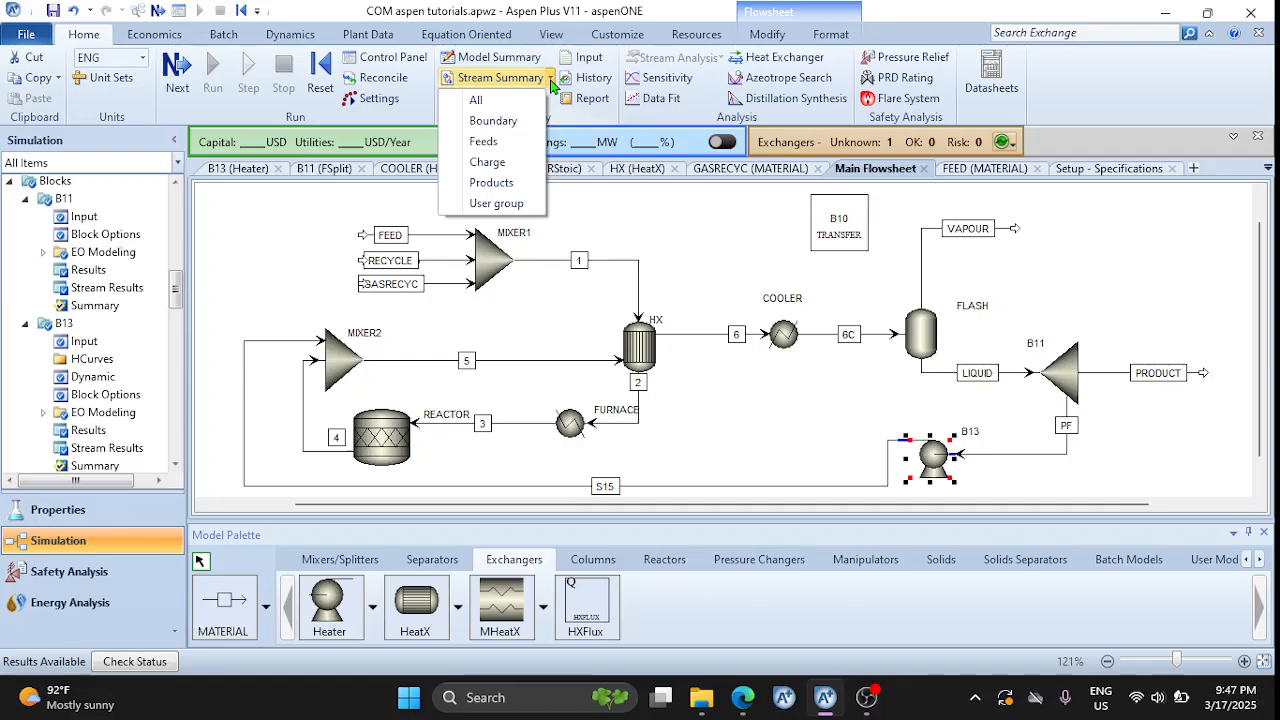
left_click(498, 108)
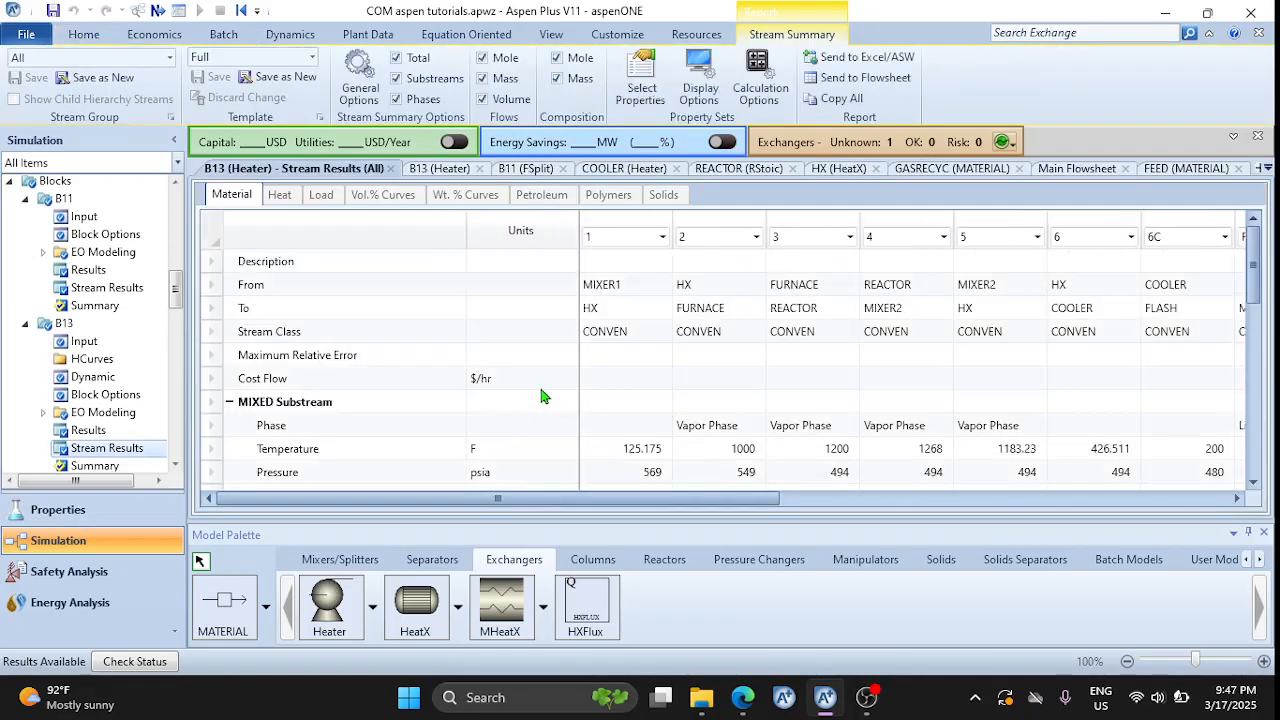
left_click_drag(506, 498, 718, 539)
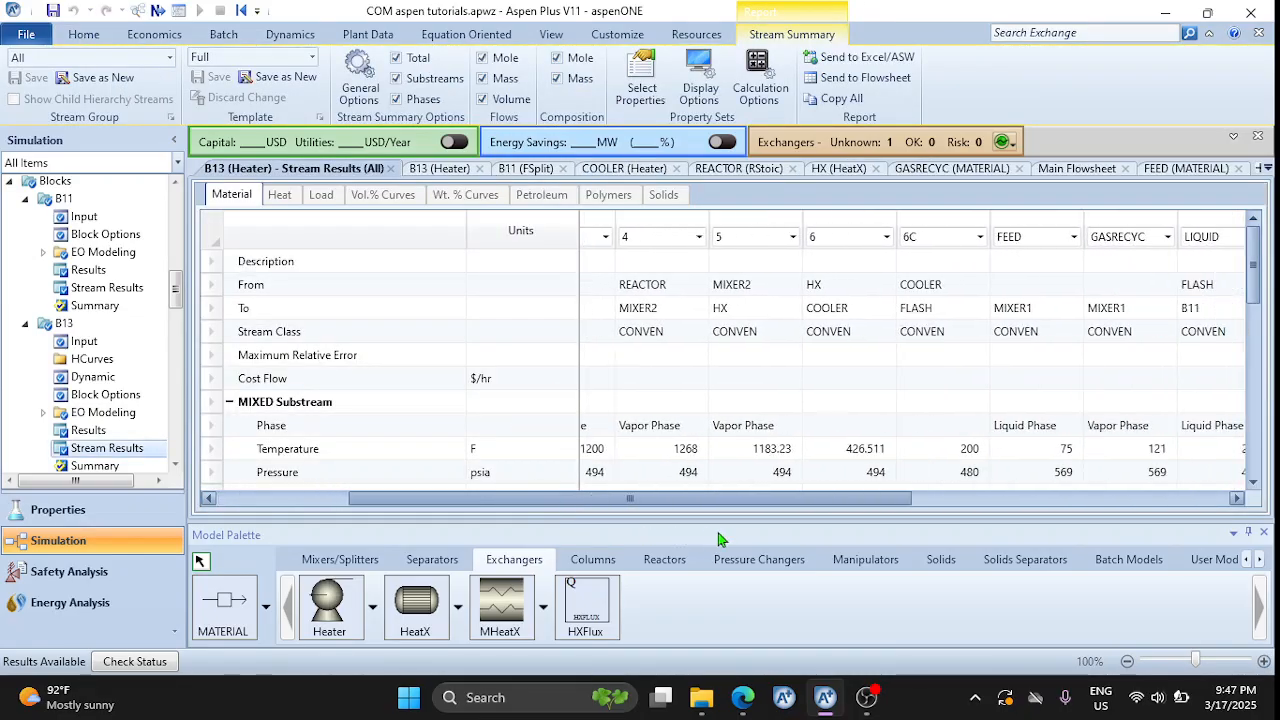
left_click_drag(798, 547, 431, 486)
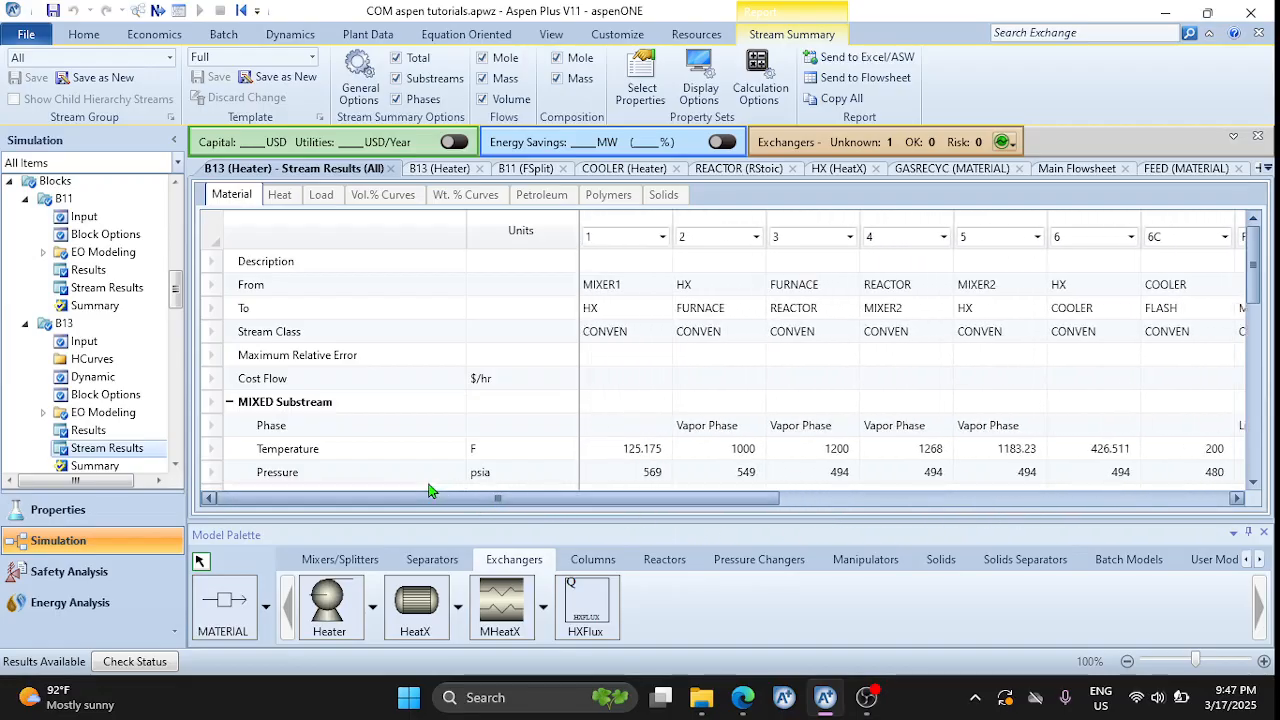
left_click(391, 168)
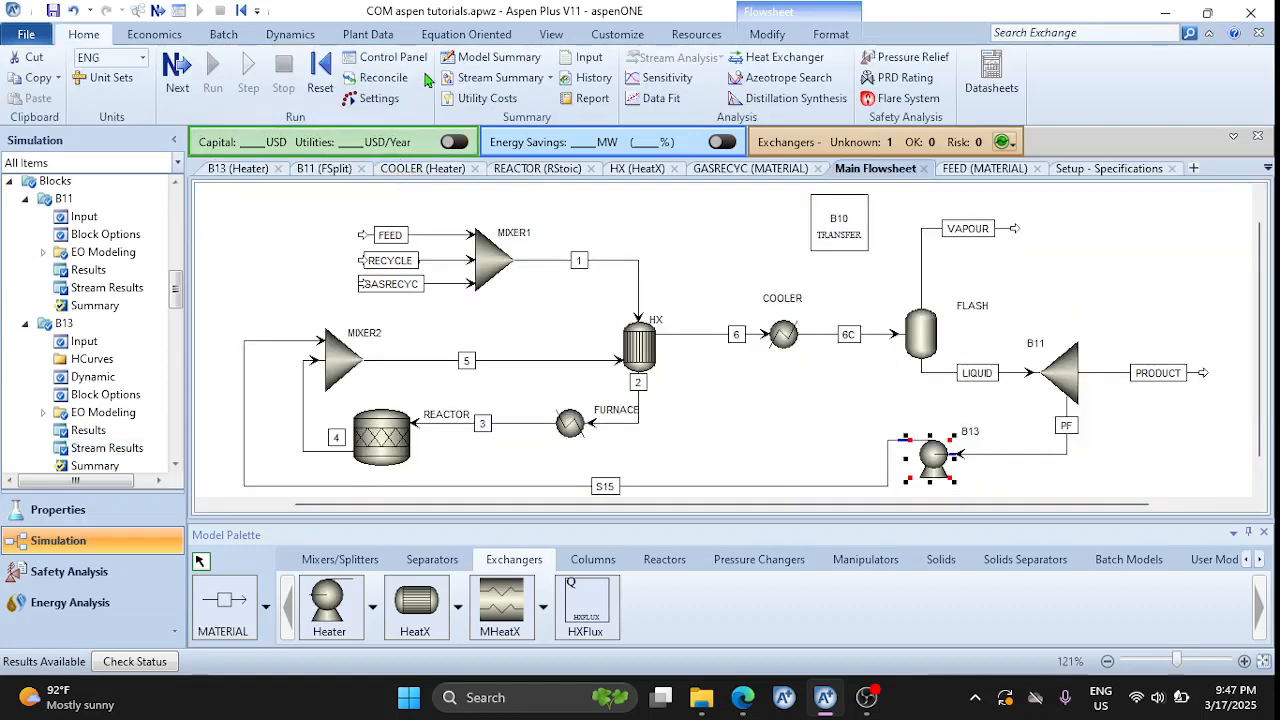
Reopen the stream summary for all streams and highlight its Temperature and Pressure rows
left_click(551, 78)
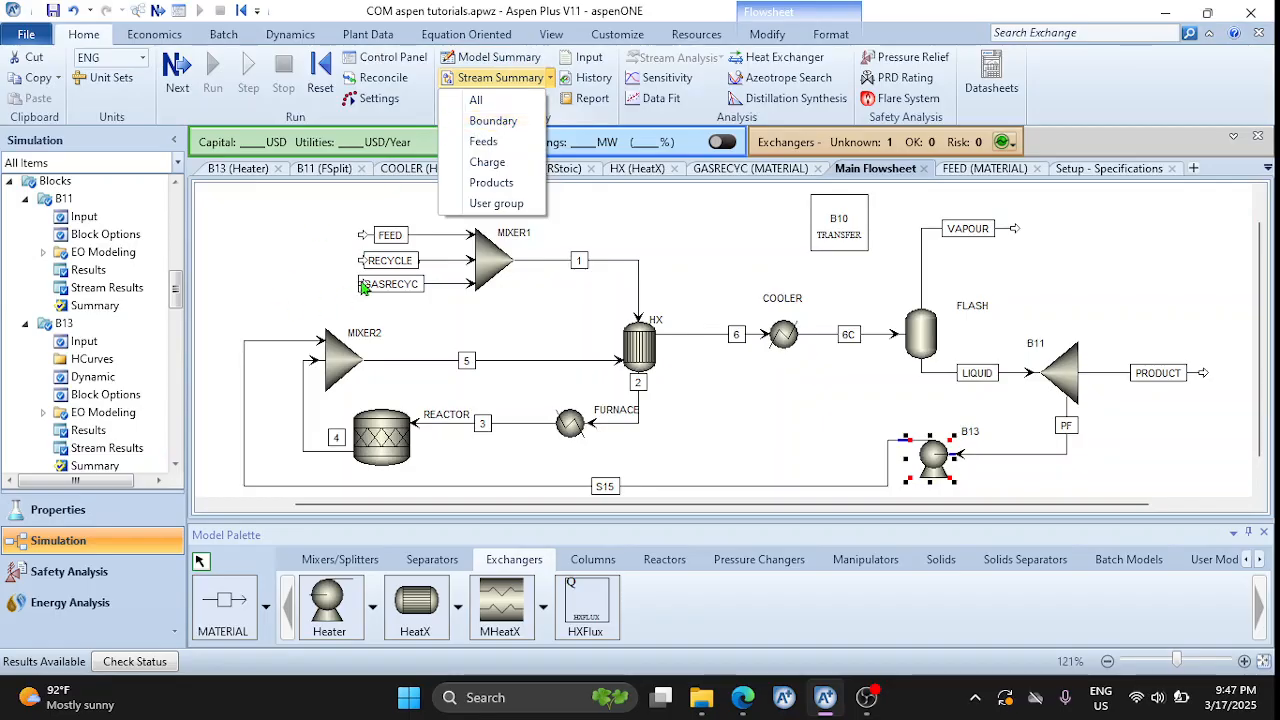
left_click(316, 268)
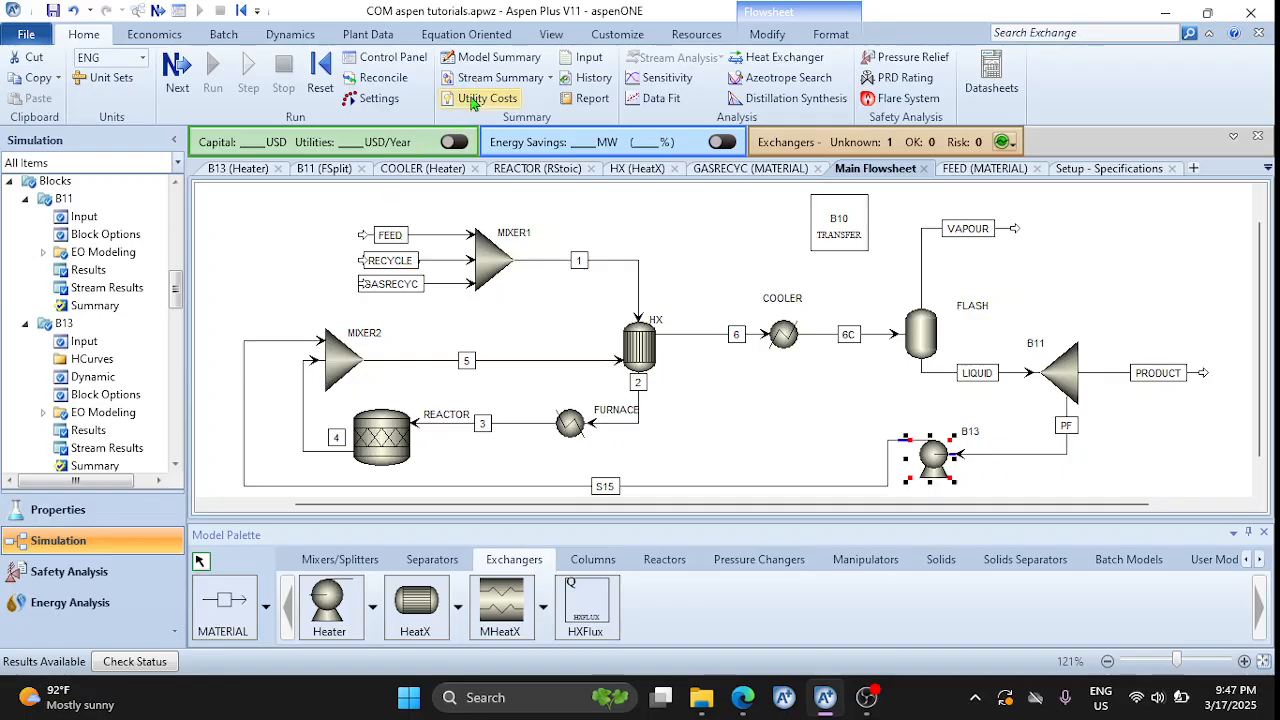
left_click(551, 80)
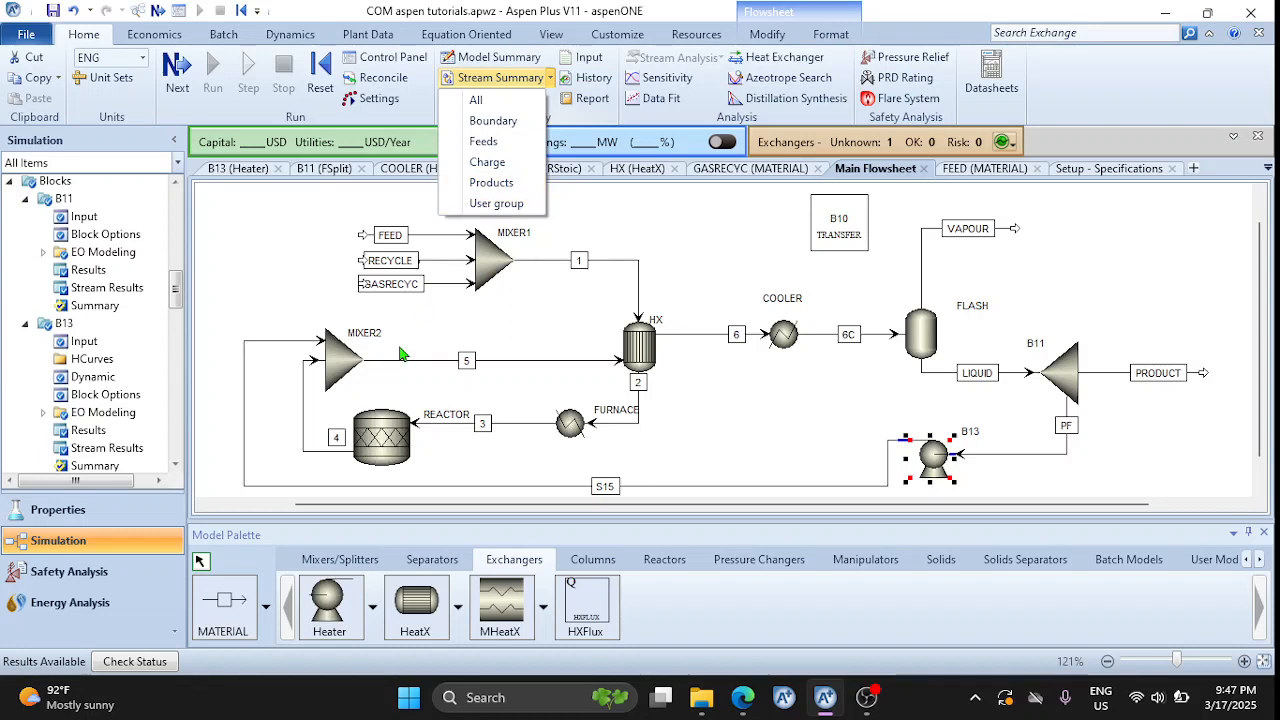
left_click(483, 104)
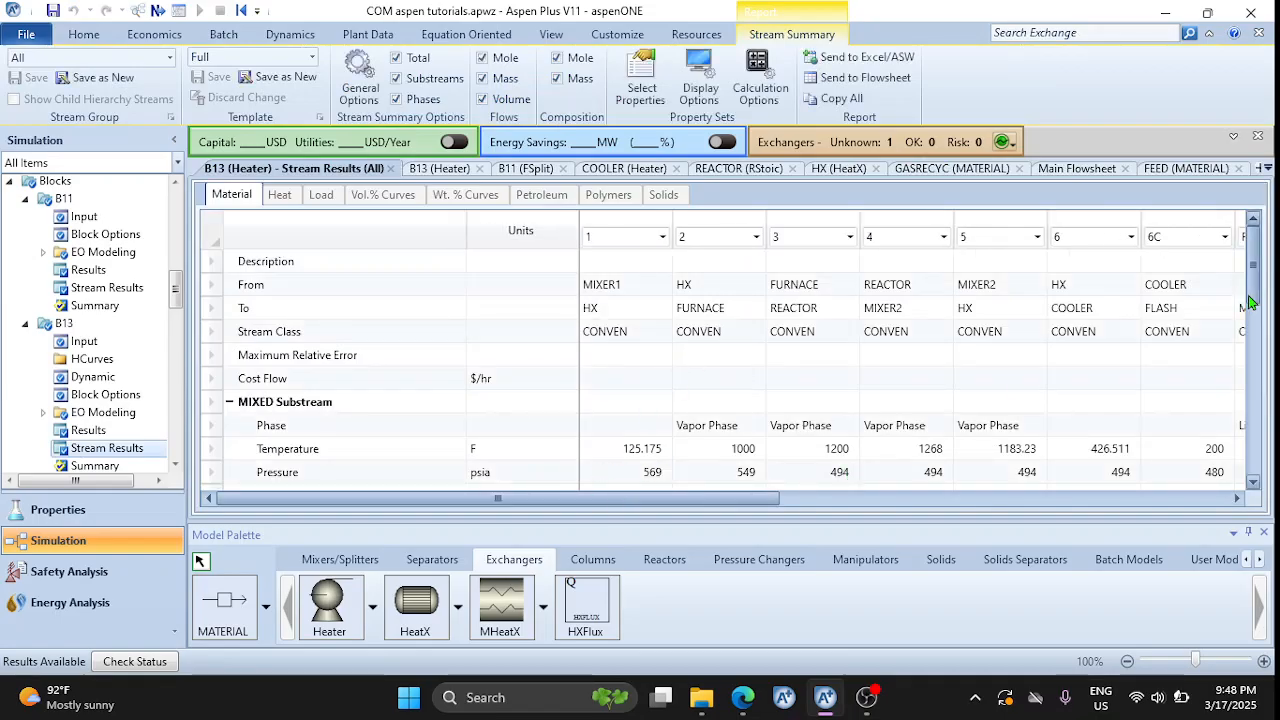
scroll(1249, 300, "down", 3)
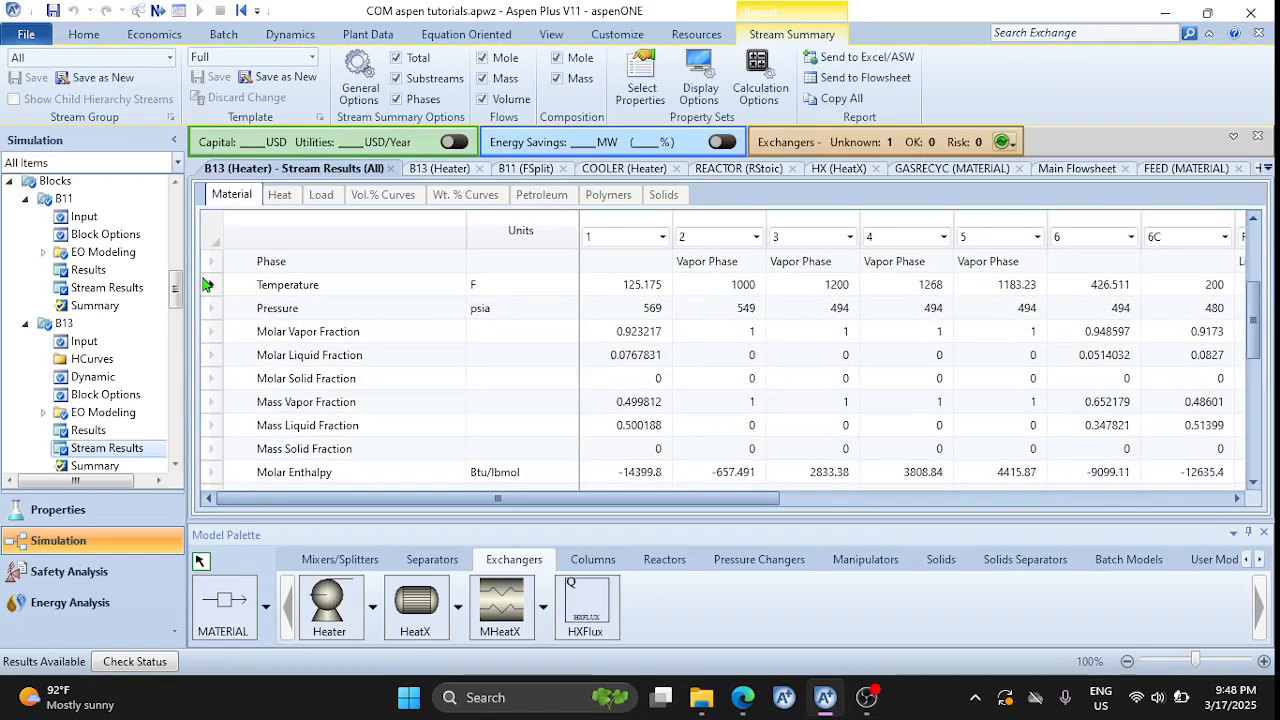
left_click(208, 290)
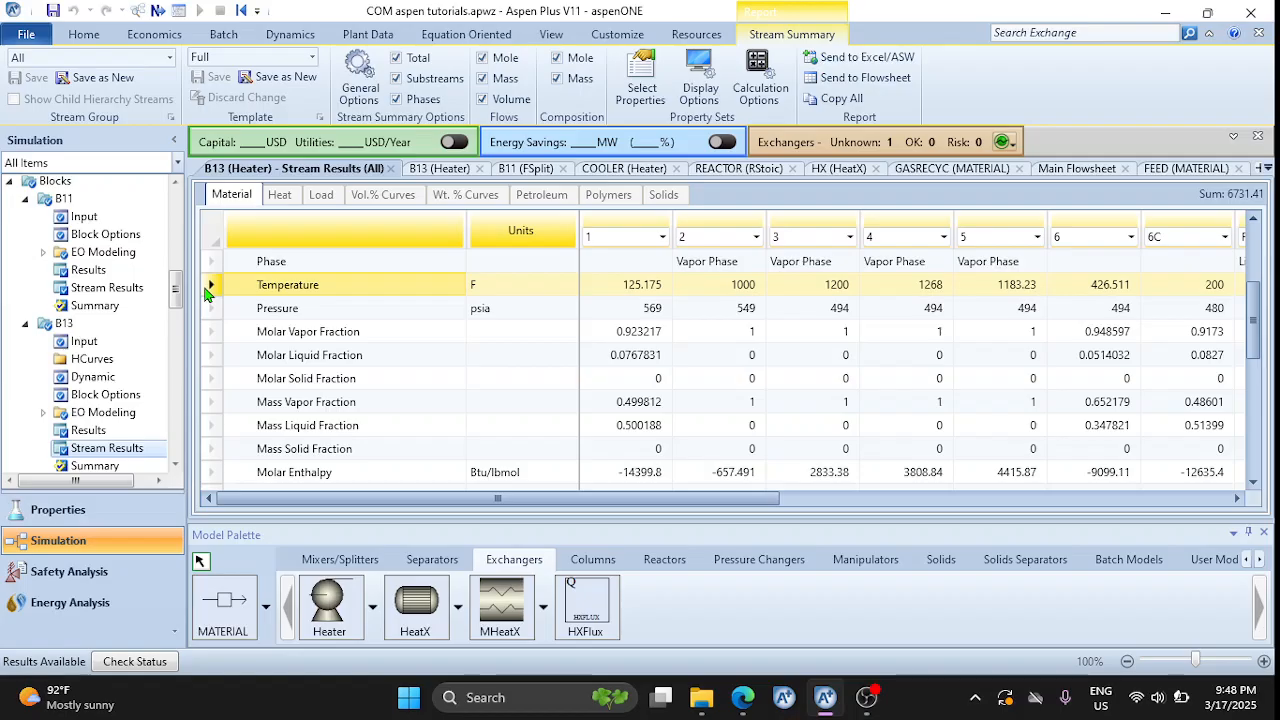
left_click(208, 312, "shift")
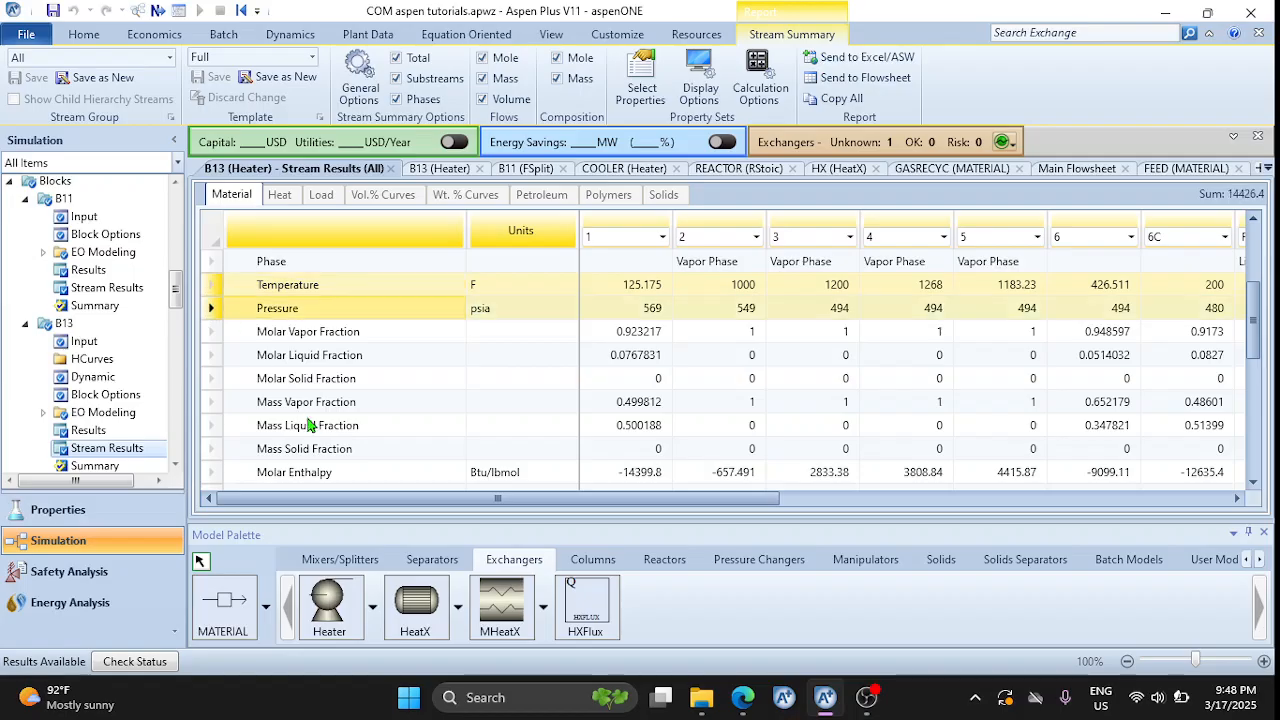
Expand the Mass Flows group and highlight the component rows starting from C7H8
scroll(308, 425, "down", 6)
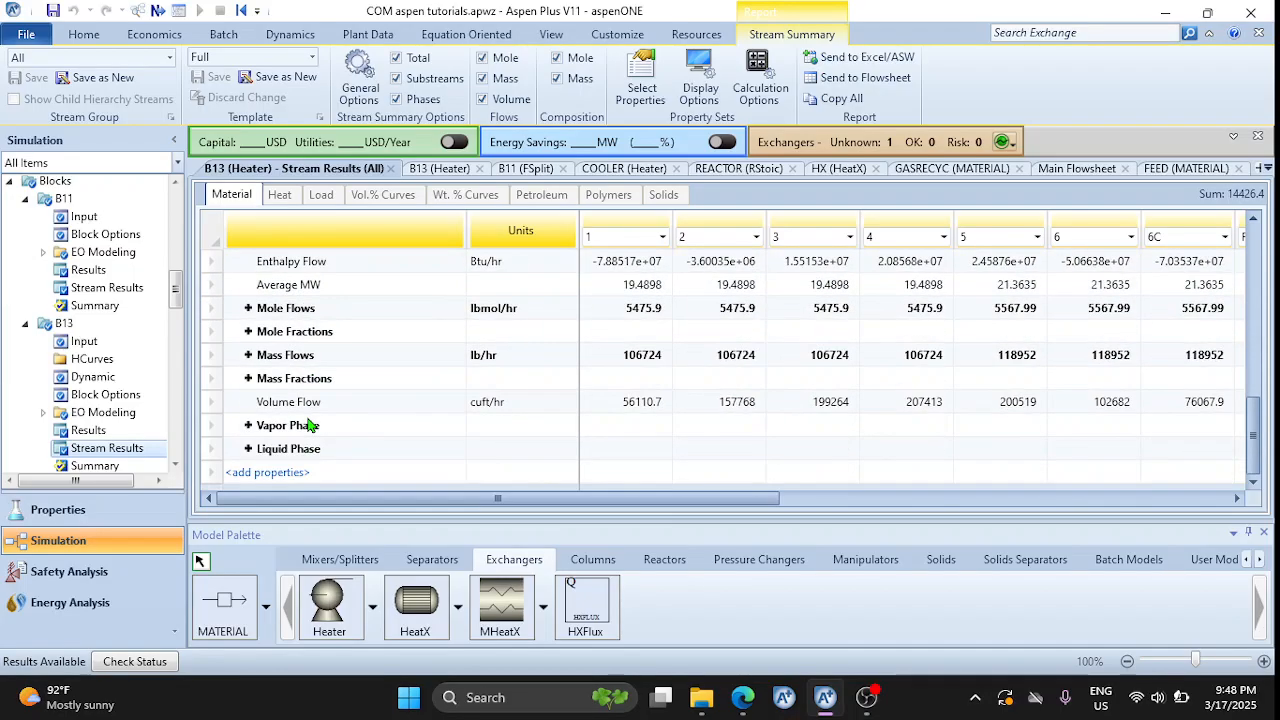
left_click(248, 355)
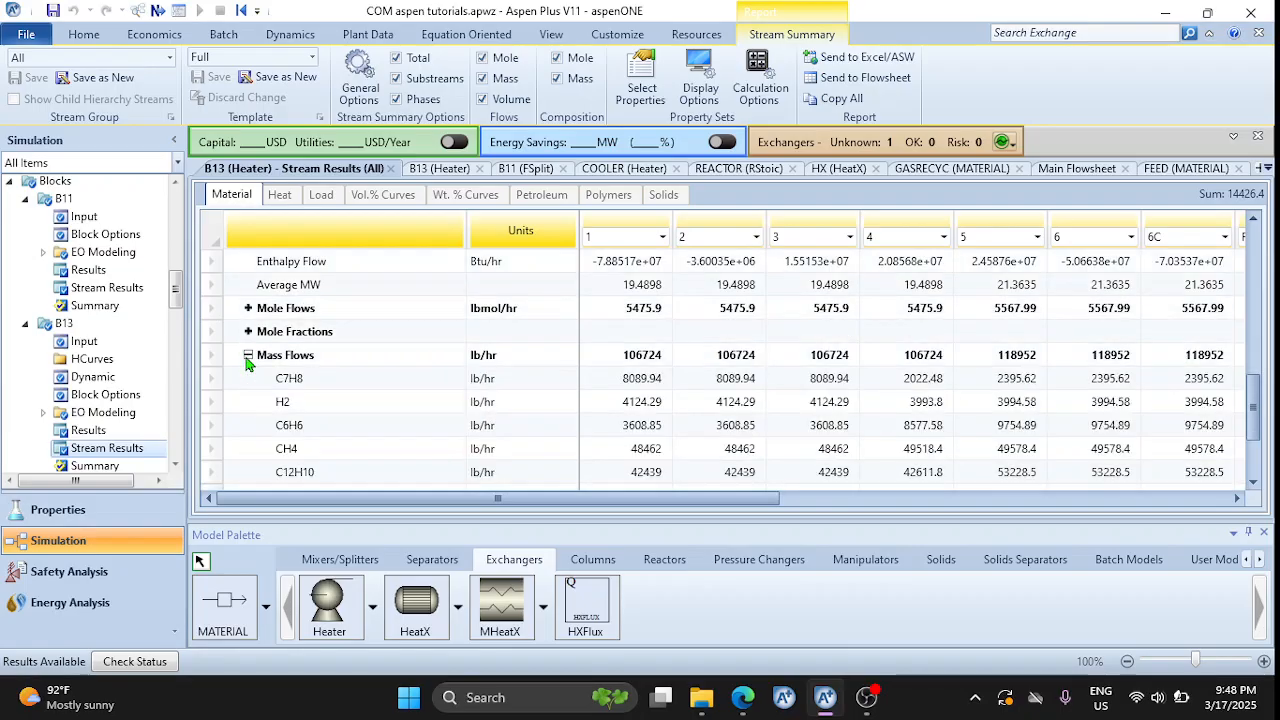
left_click_drag(210, 382, 214, 440)
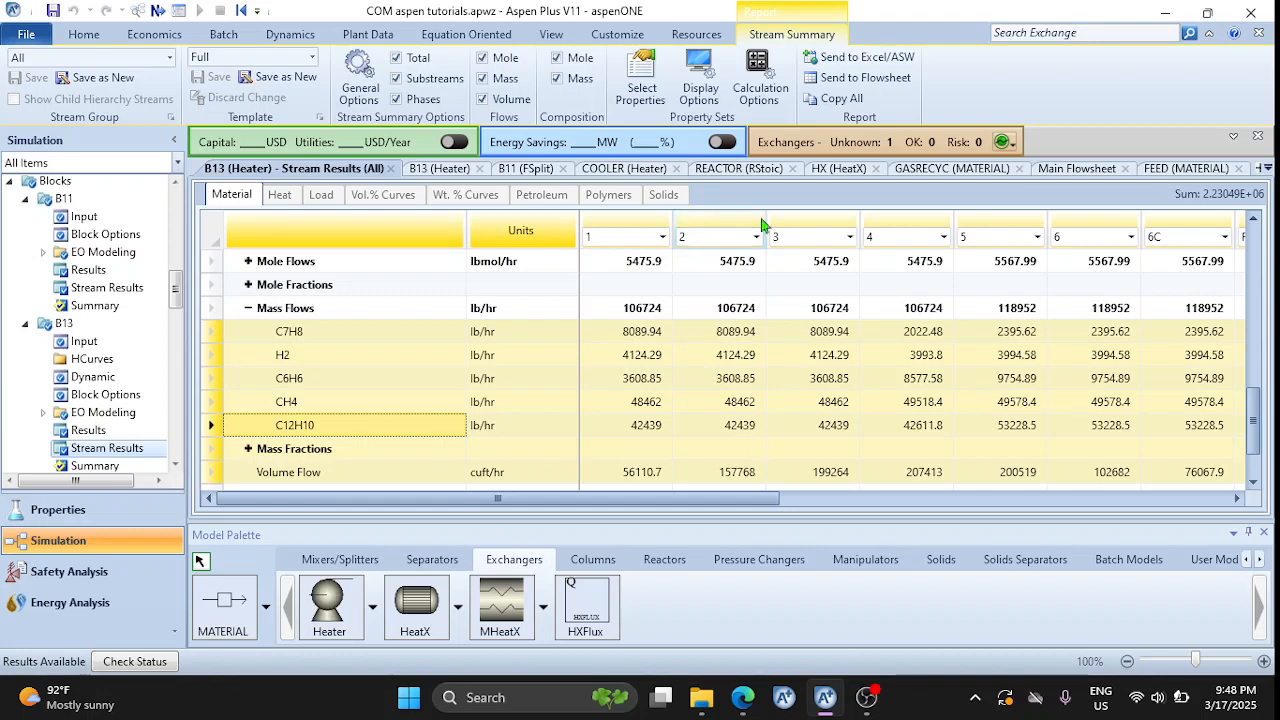
Return to the main flowsheet and bring the stream summary for all streams back up from there
left_click(1062, 173)
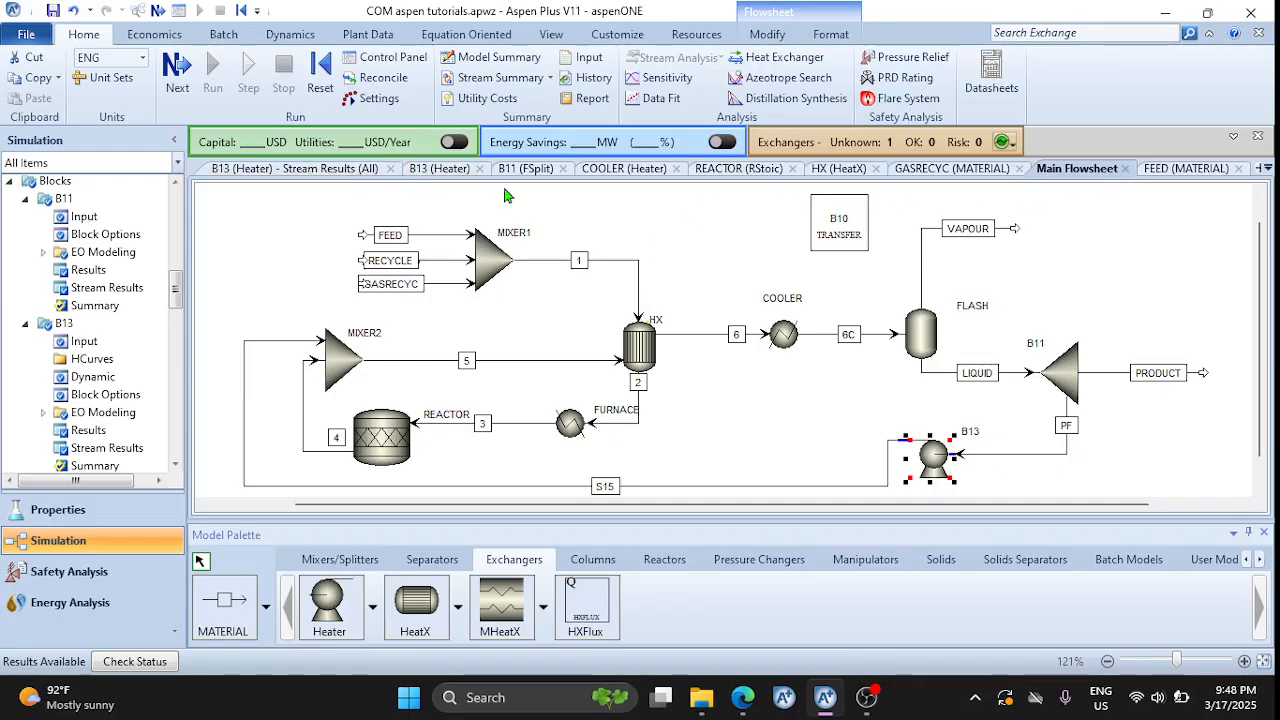
left_click(1265, 168)
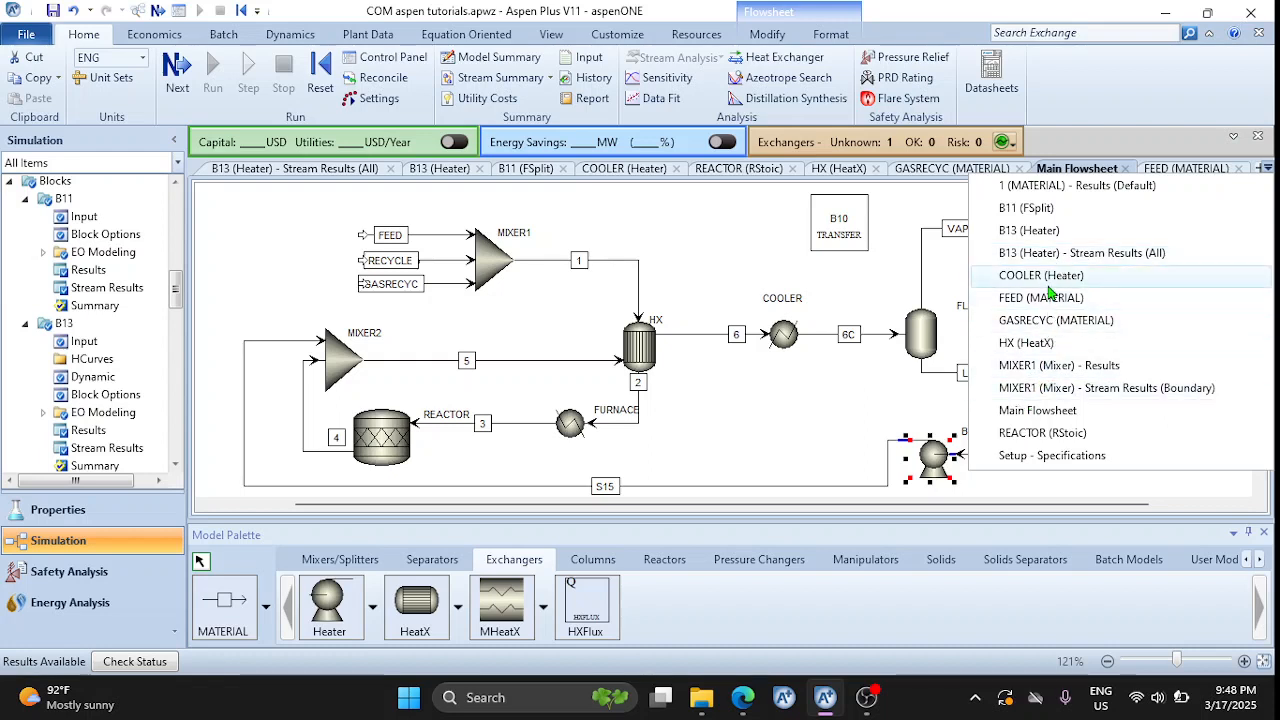
left_click(698, 237)
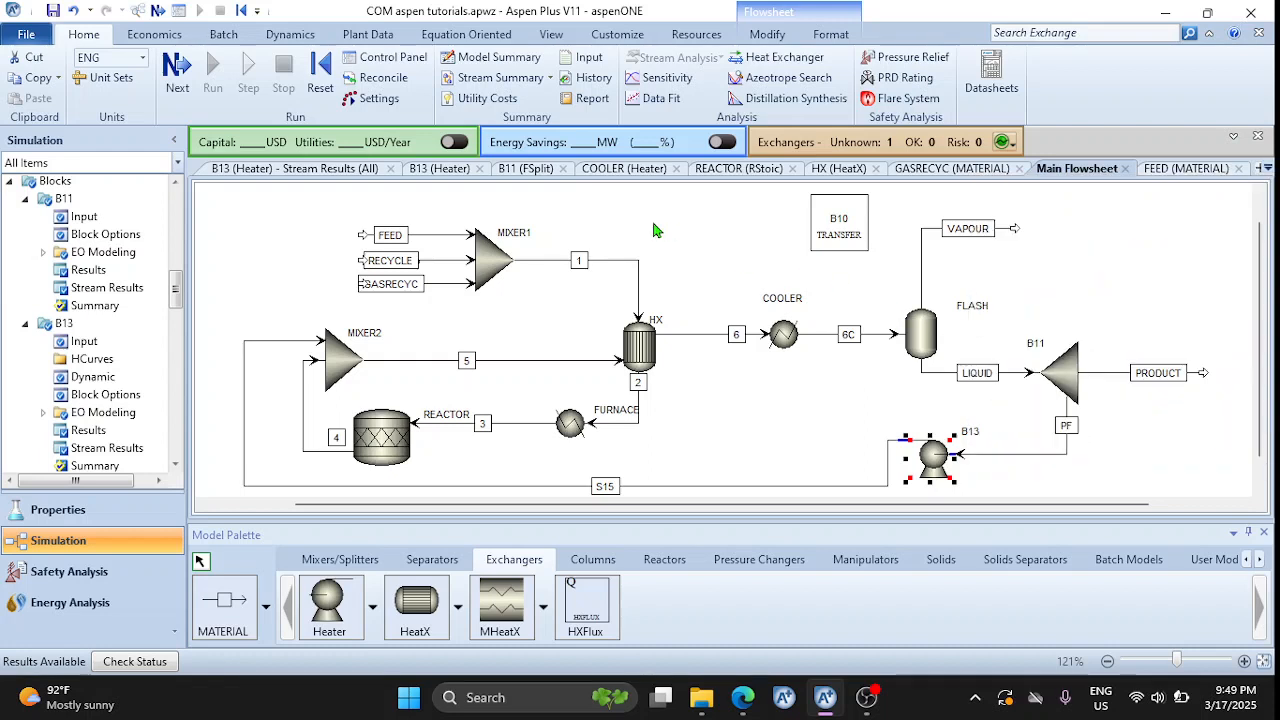
left_click(549, 77)
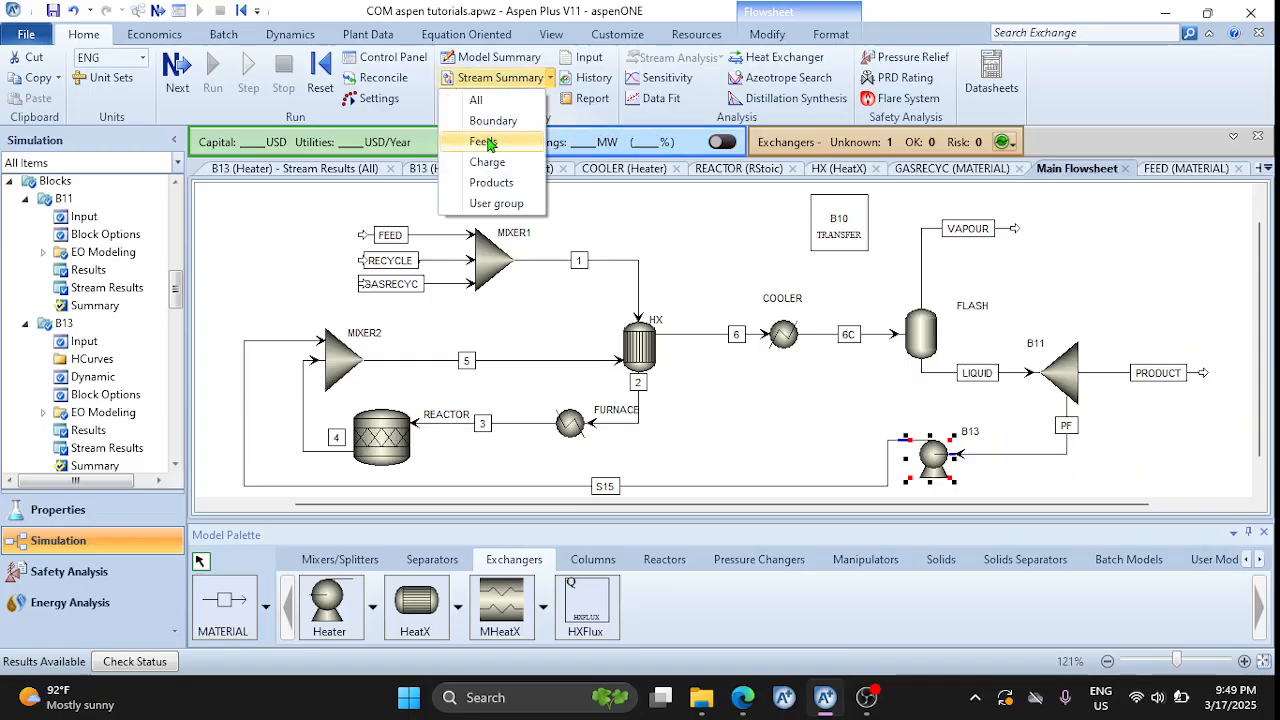
left_click(488, 102)
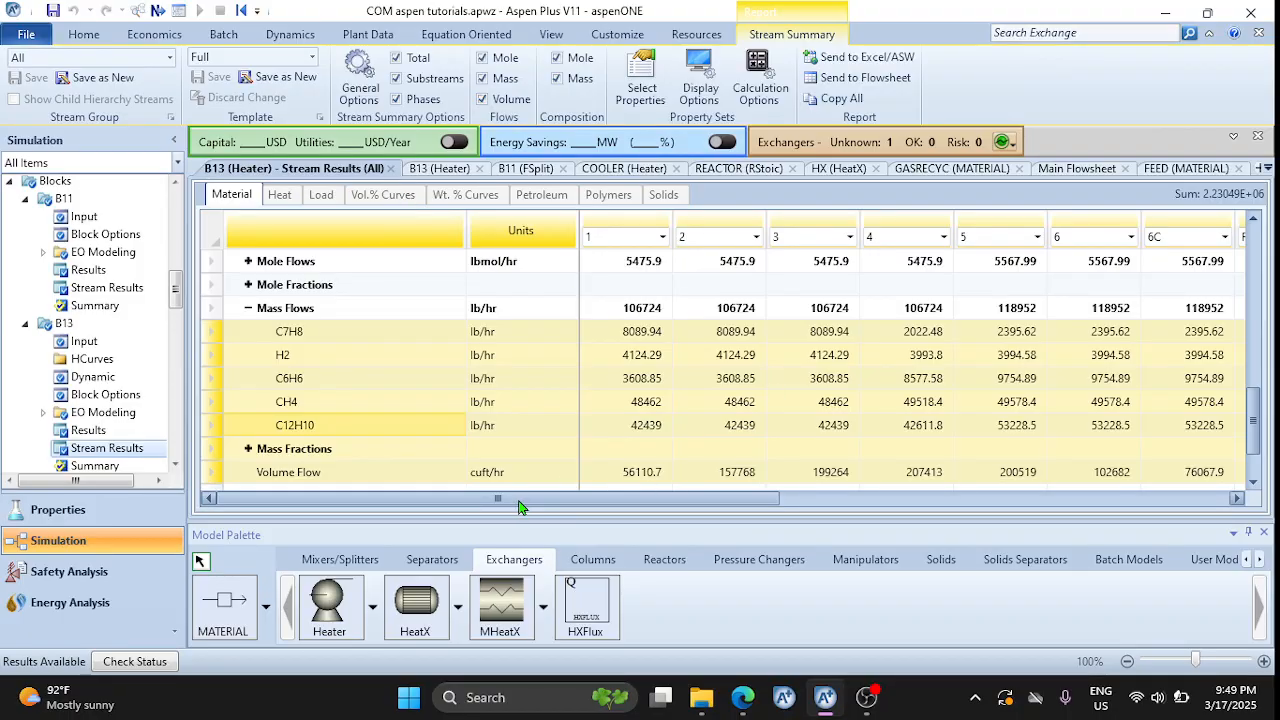
Examine the From and To rows for the last streams, from LIQUID to VAPOUR
left_click_drag(540, 506, 1076, 521)
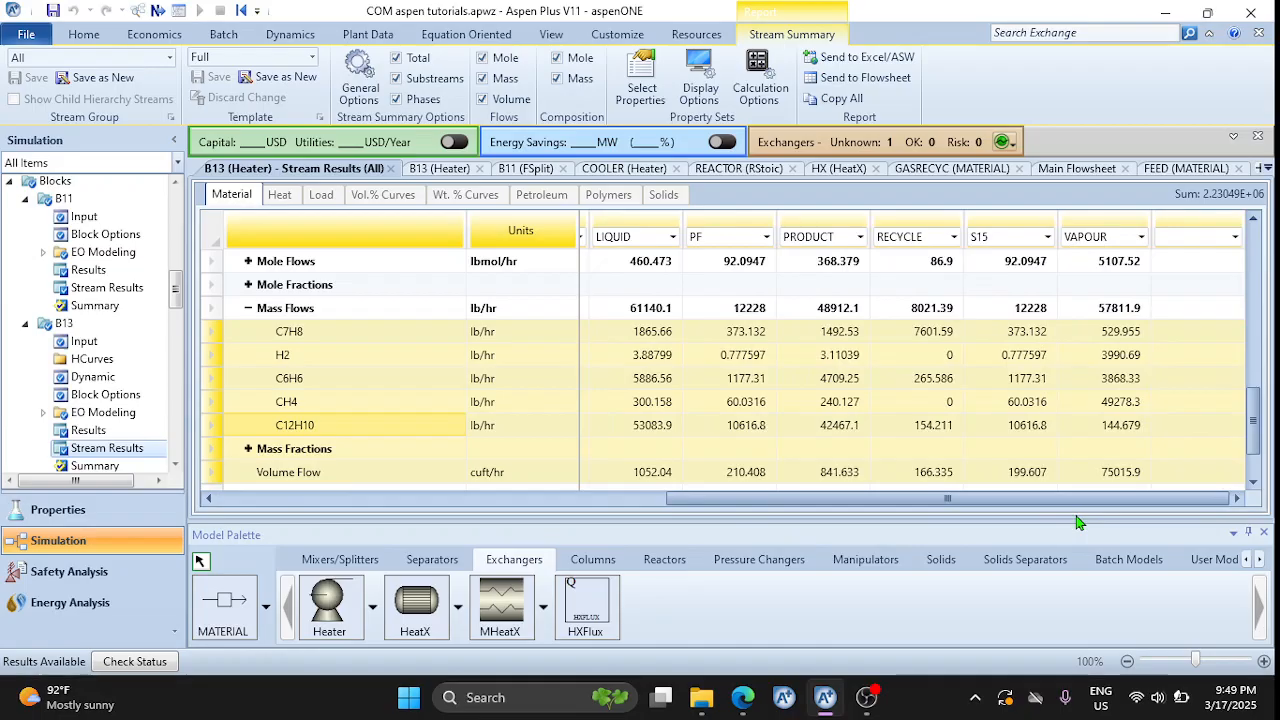
left_click_drag(1254, 420, 1250, 262)
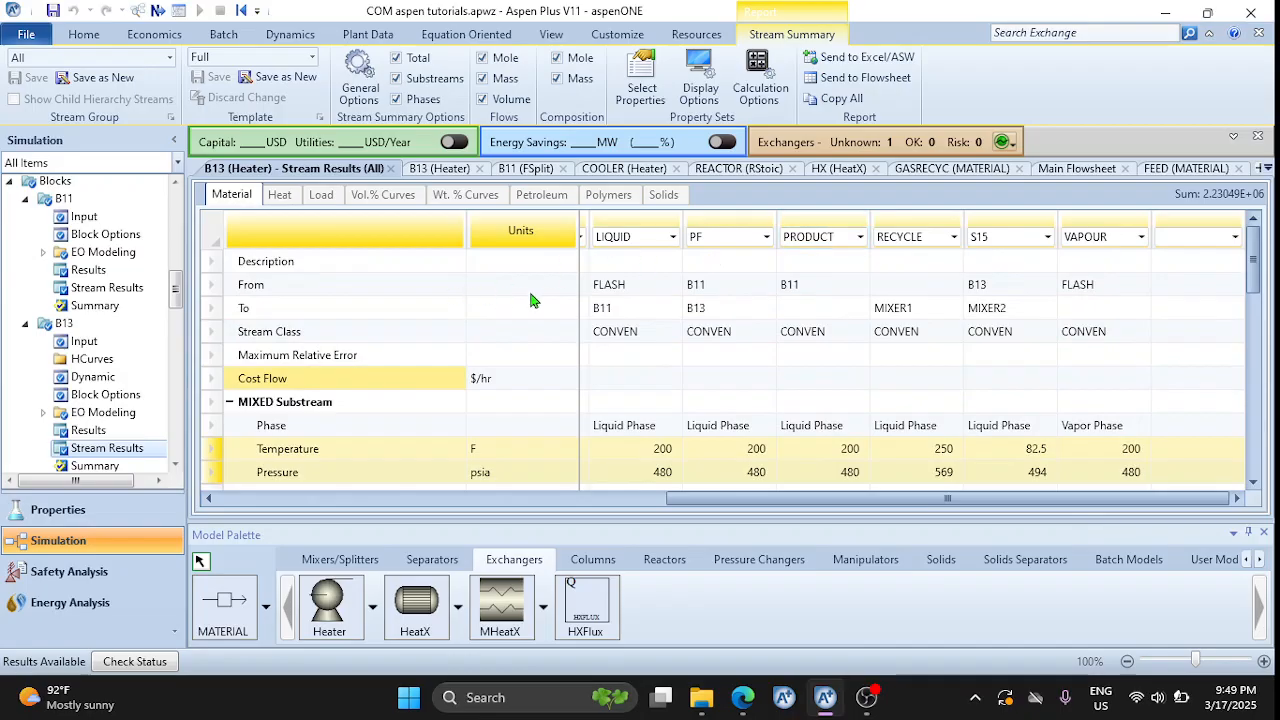
left_click(250, 285)
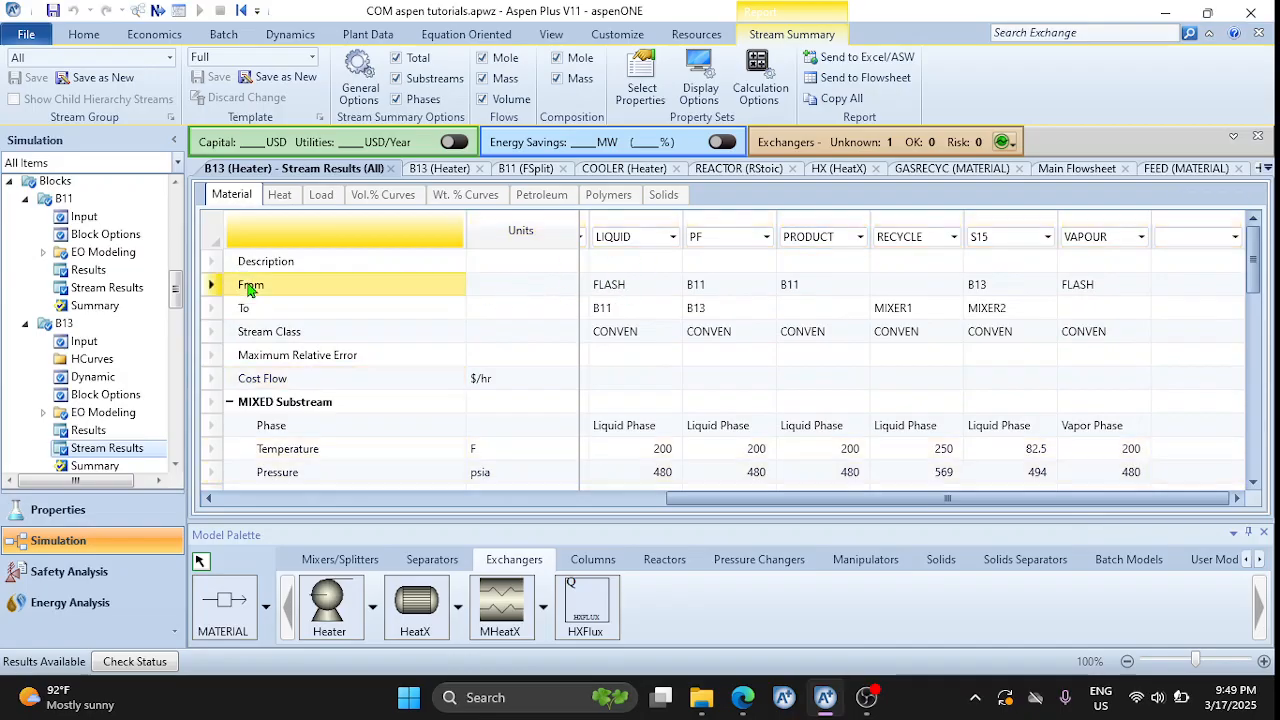
left_click(248, 314)
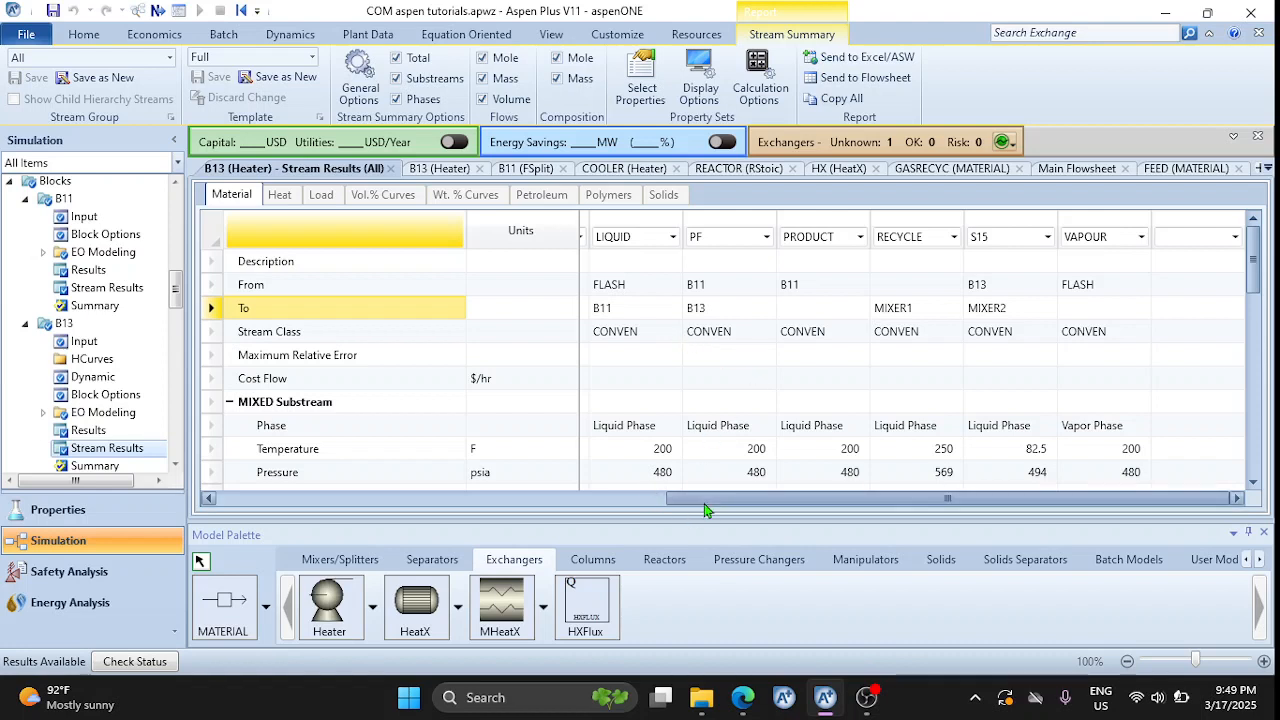
Go back to the first streams in the table and highlight the Molar Enthalpy row
left_click_drag(705, 502, 417, 504)
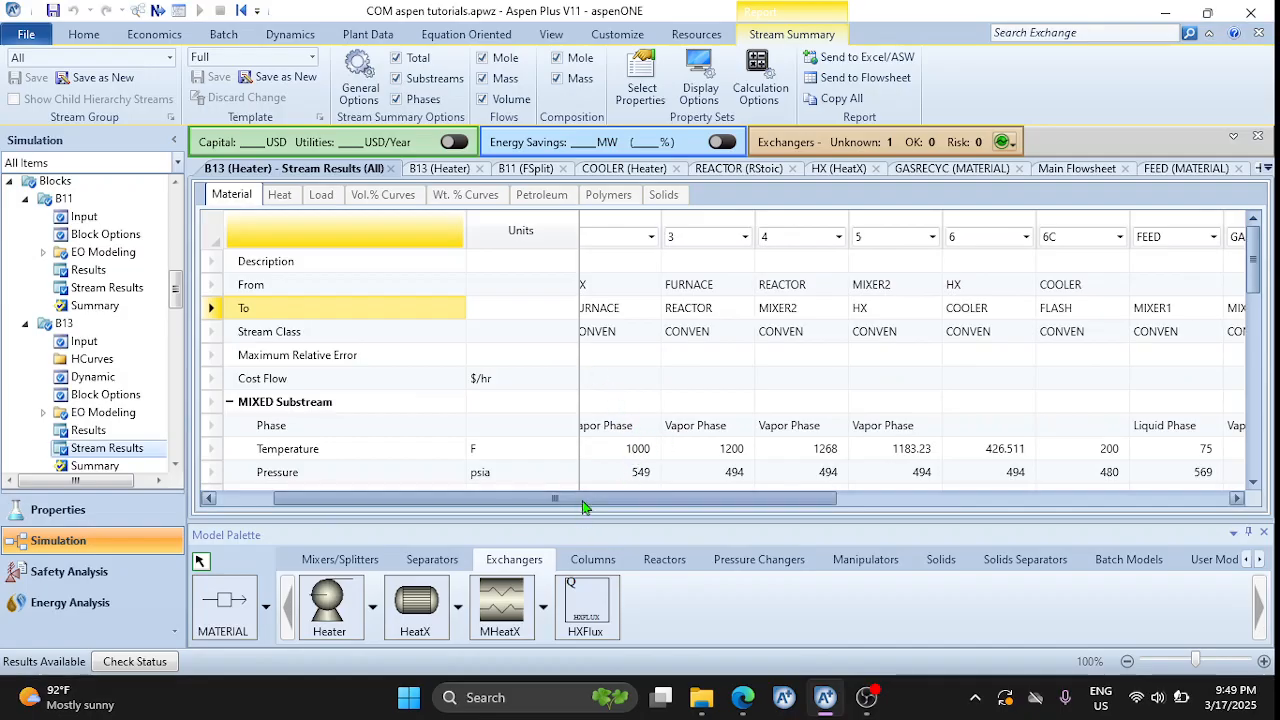
left_click_drag(560, 499, 443, 520)
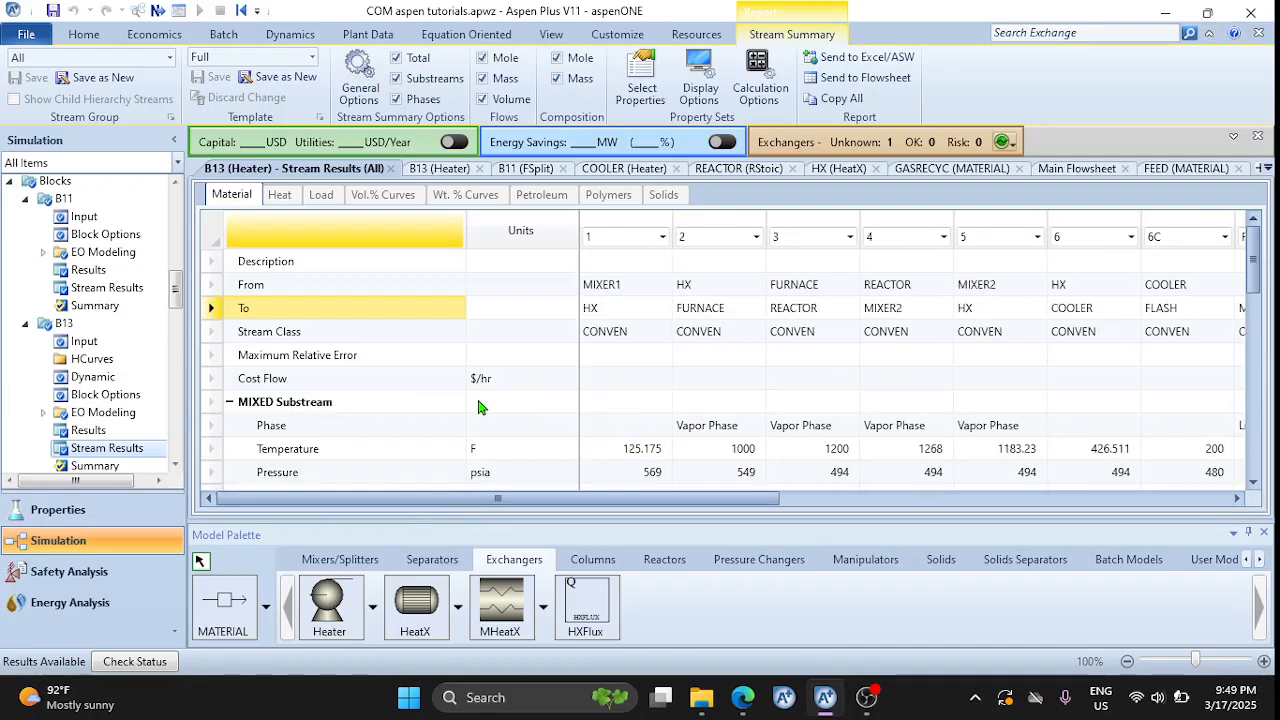
scroll(478, 406, "down", 4)
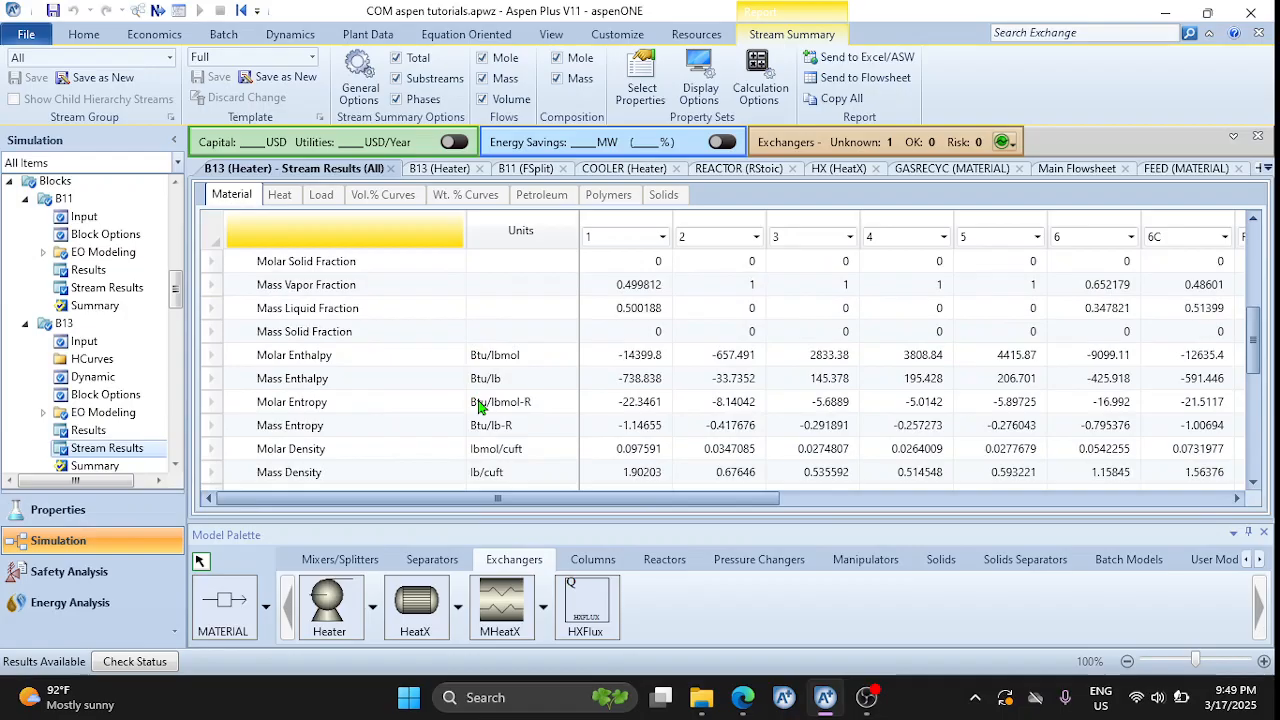
left_click(212, 356)
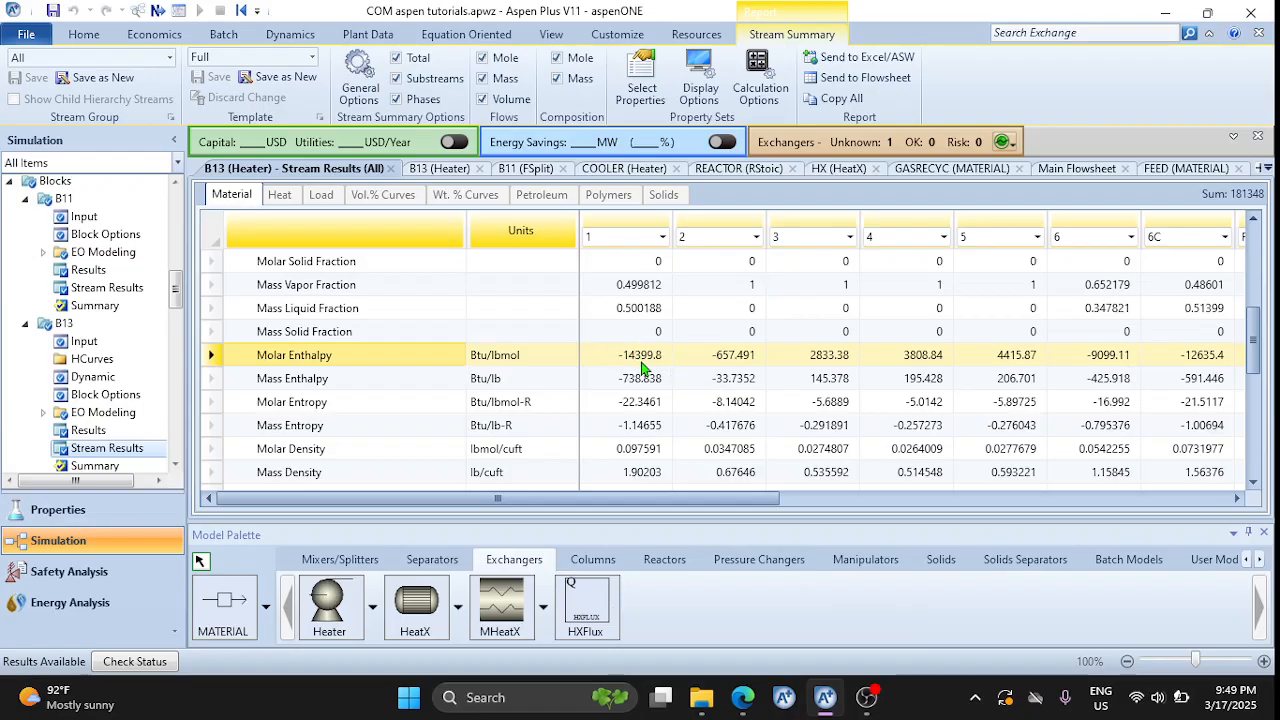
Expand the Mole Fractions group and select the C7H8 mole fraction of stream 1
scroll(493, 447, "down", 4)
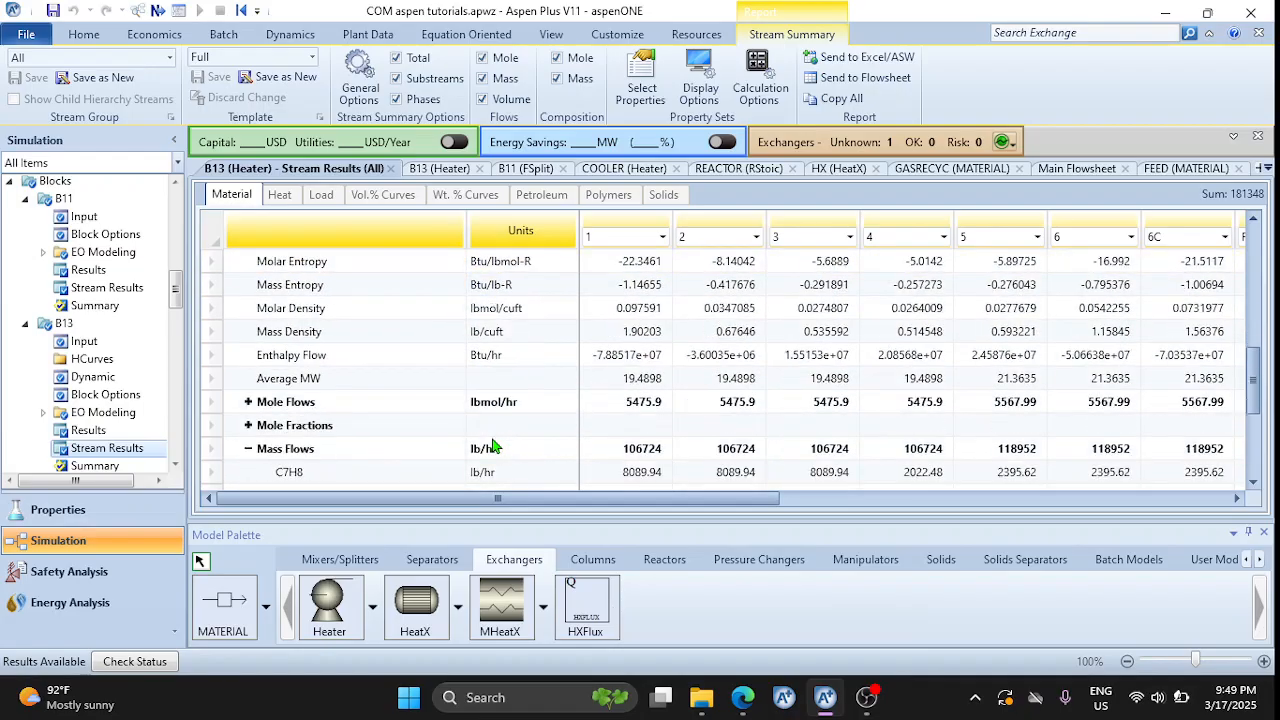
left_click(248, 331)
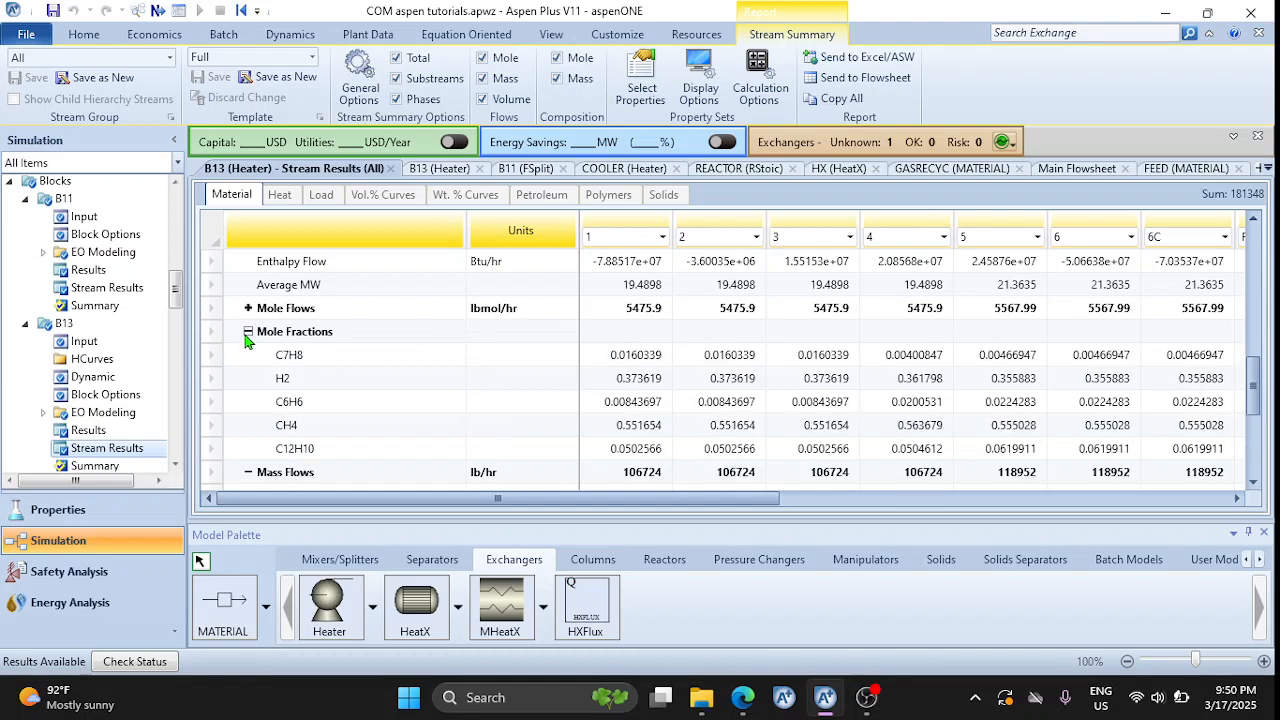
left_click(635, 360)
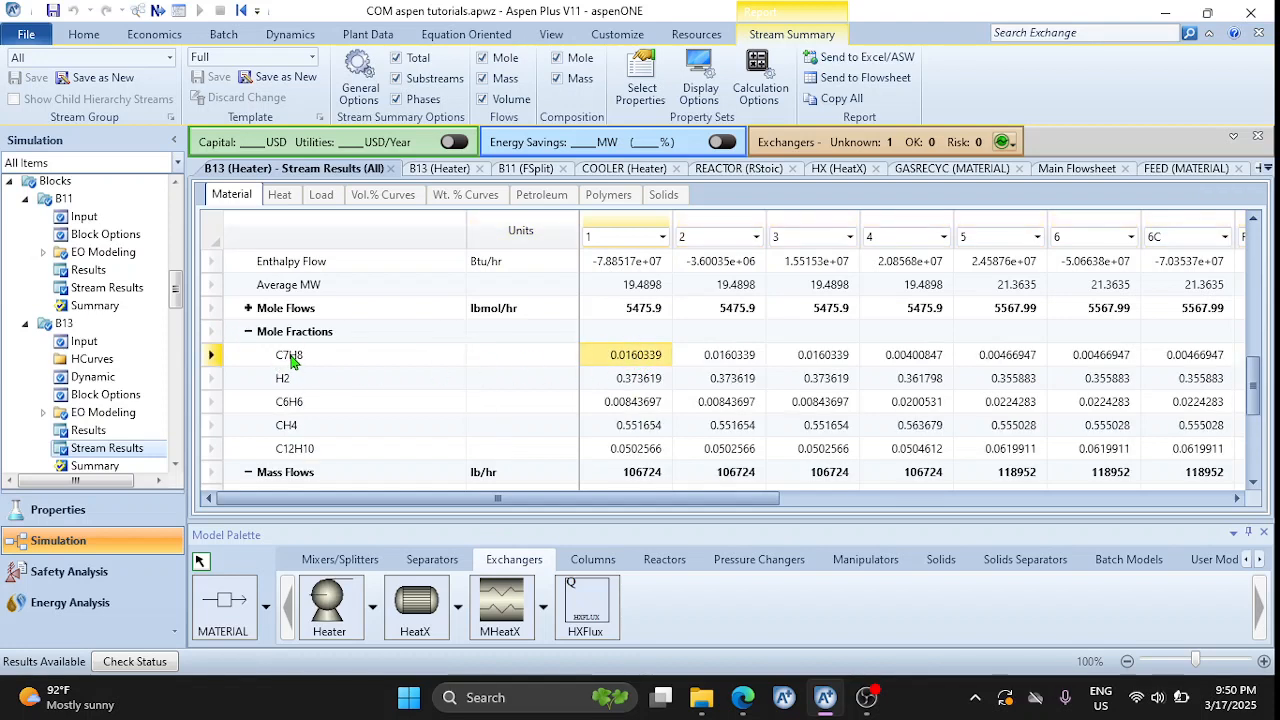
Select the H2 mole fraction of stream 1 and switch to the optimization tutorial PDF to read the questions
left_click(650, 386)
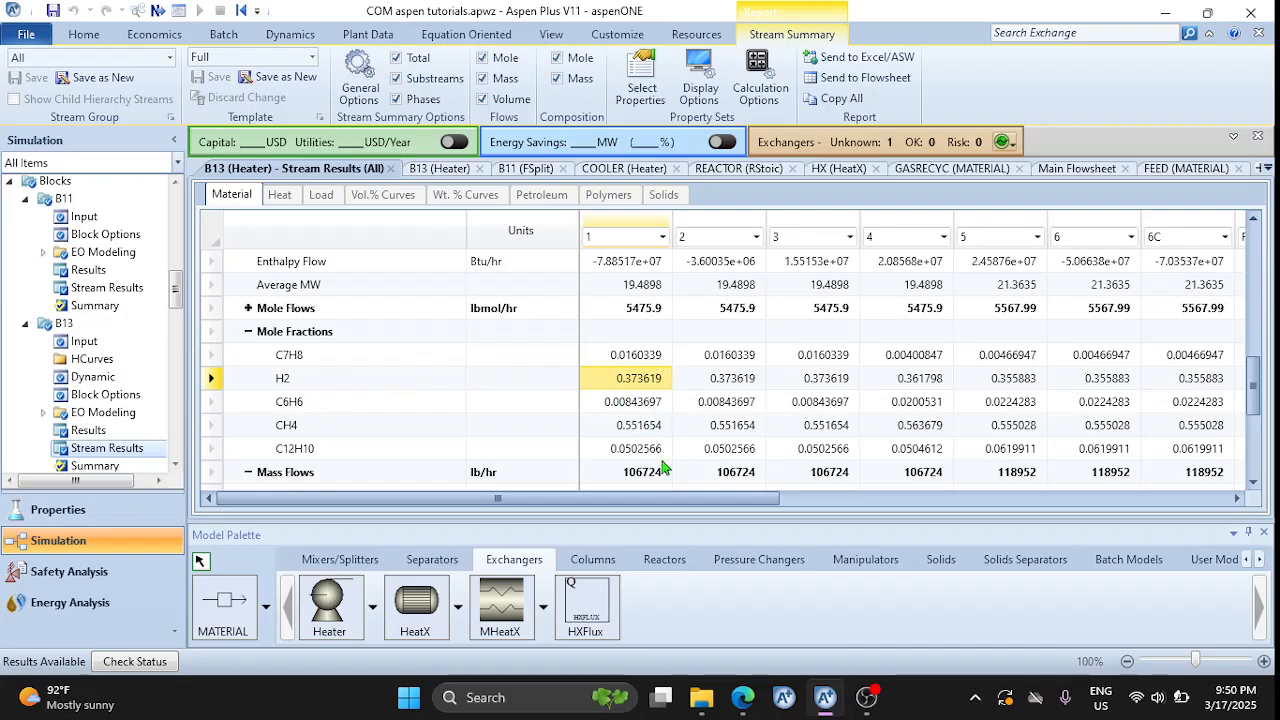
mouse_move(744, 699)
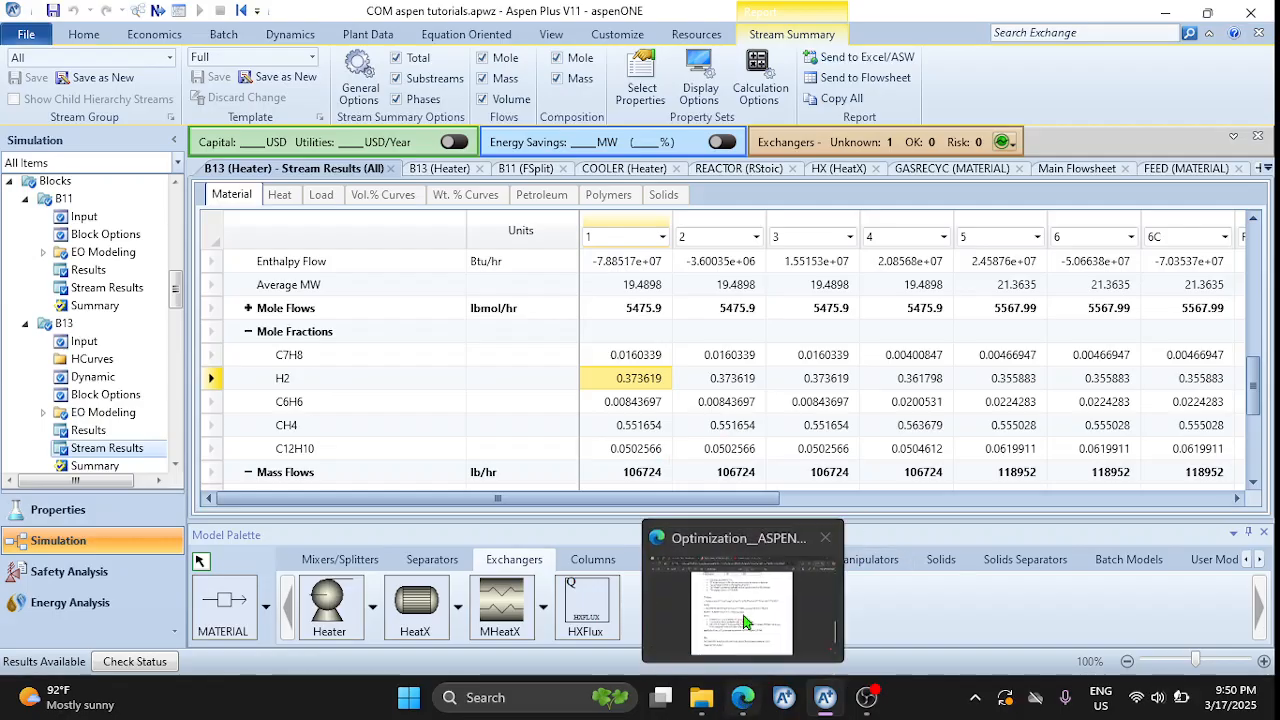
left_click(743, 621)
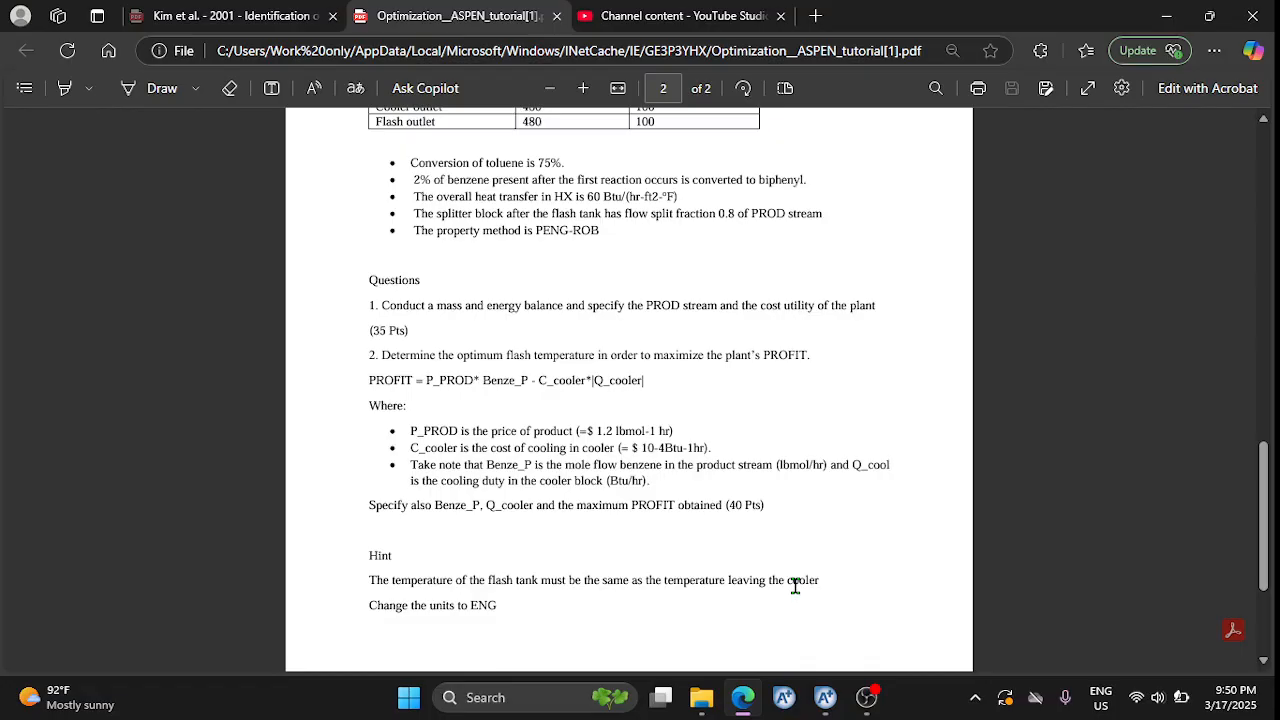
Return to Aspen Plus and examine the HX block's thermal results down to the heat duty, starting from the main flowsheet
mouse_move(825, 697)
left_click(824, 611)
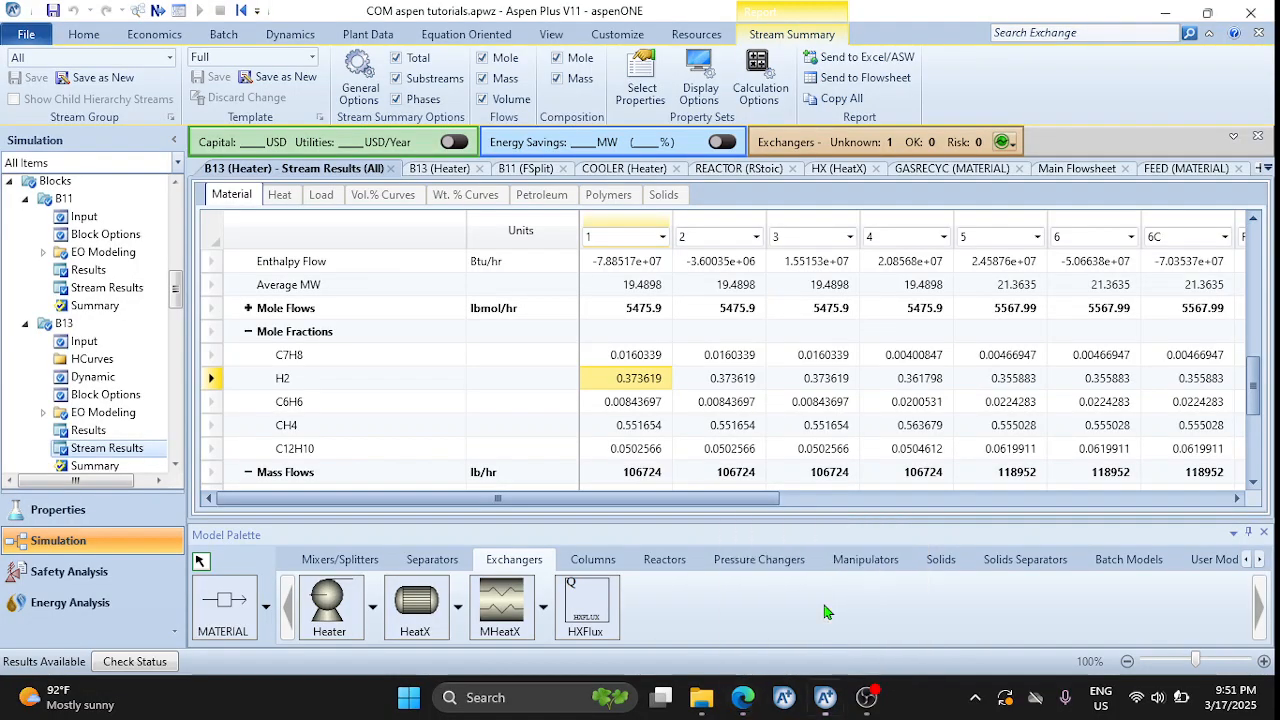
left_click(1062, 171)
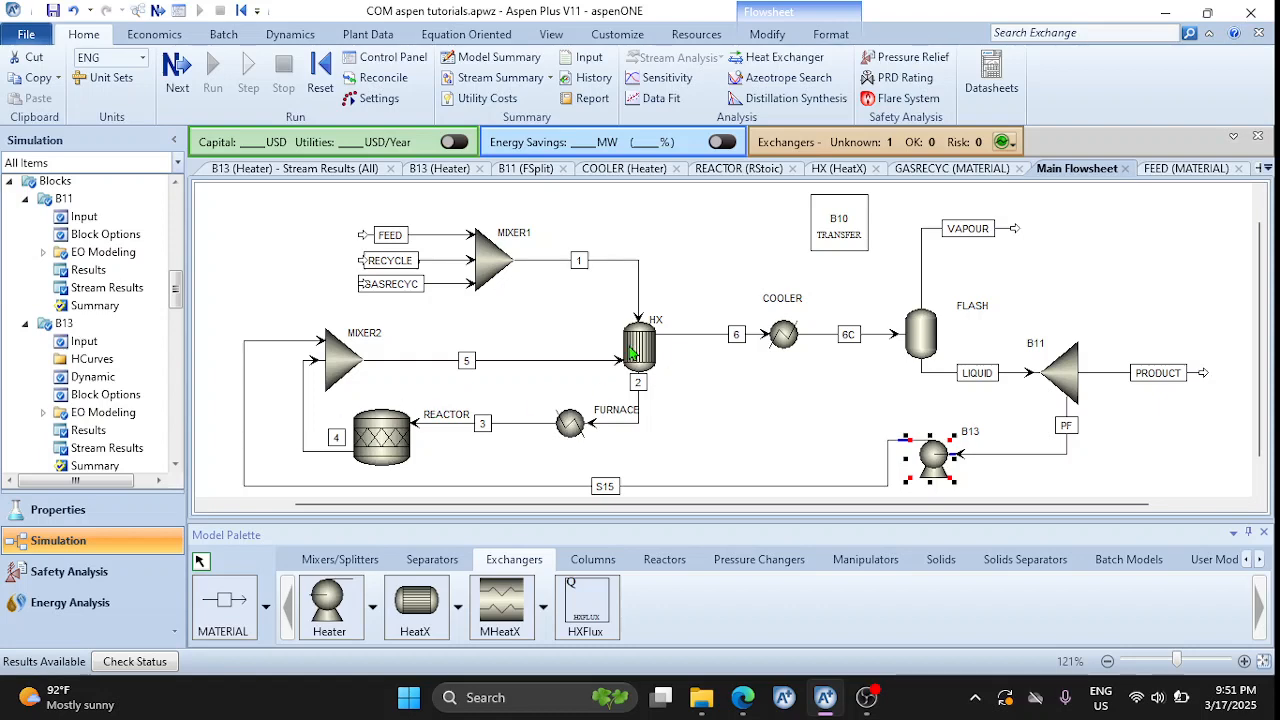
right_click(632, 352)
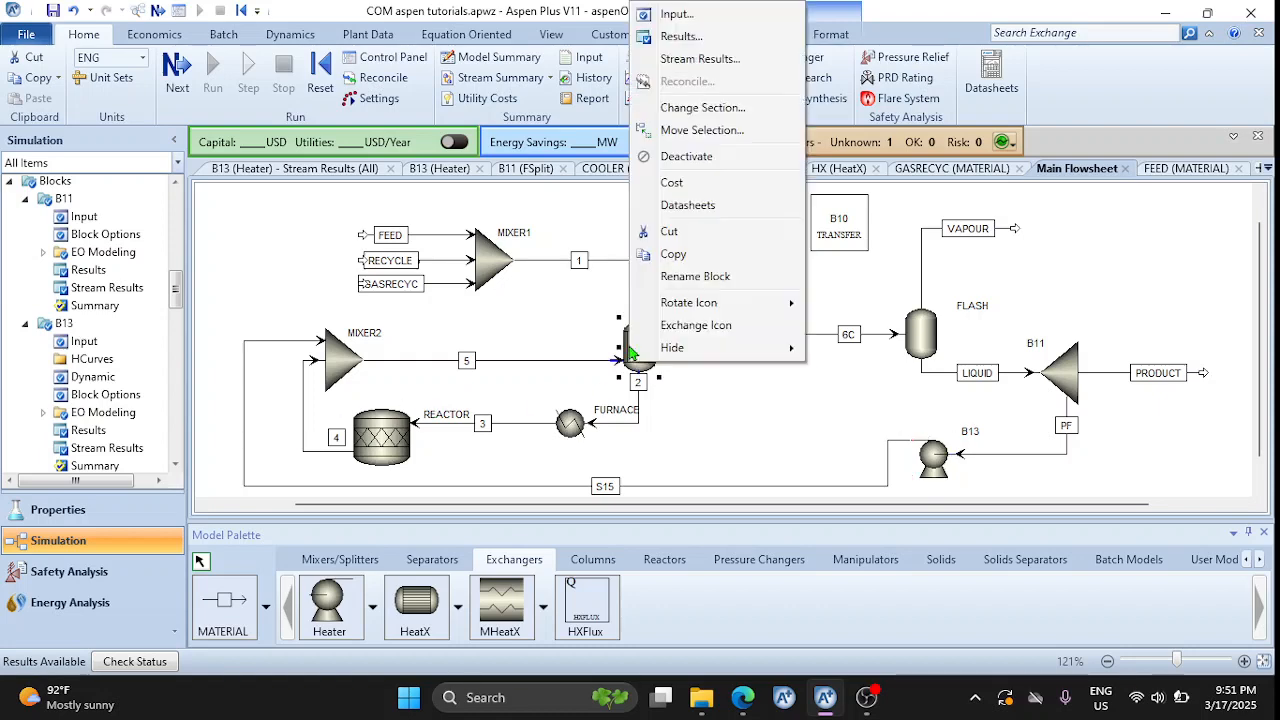
left_click(676, 34)
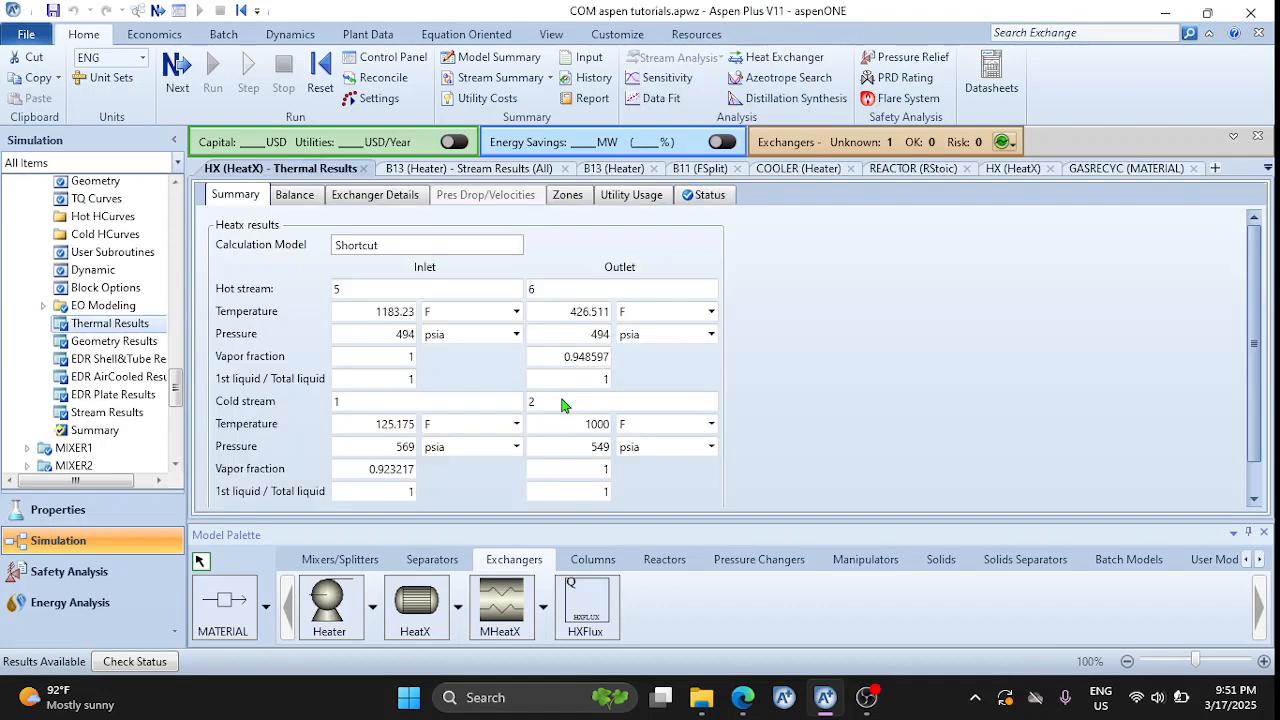
scroll(386, 405, "down", 1)
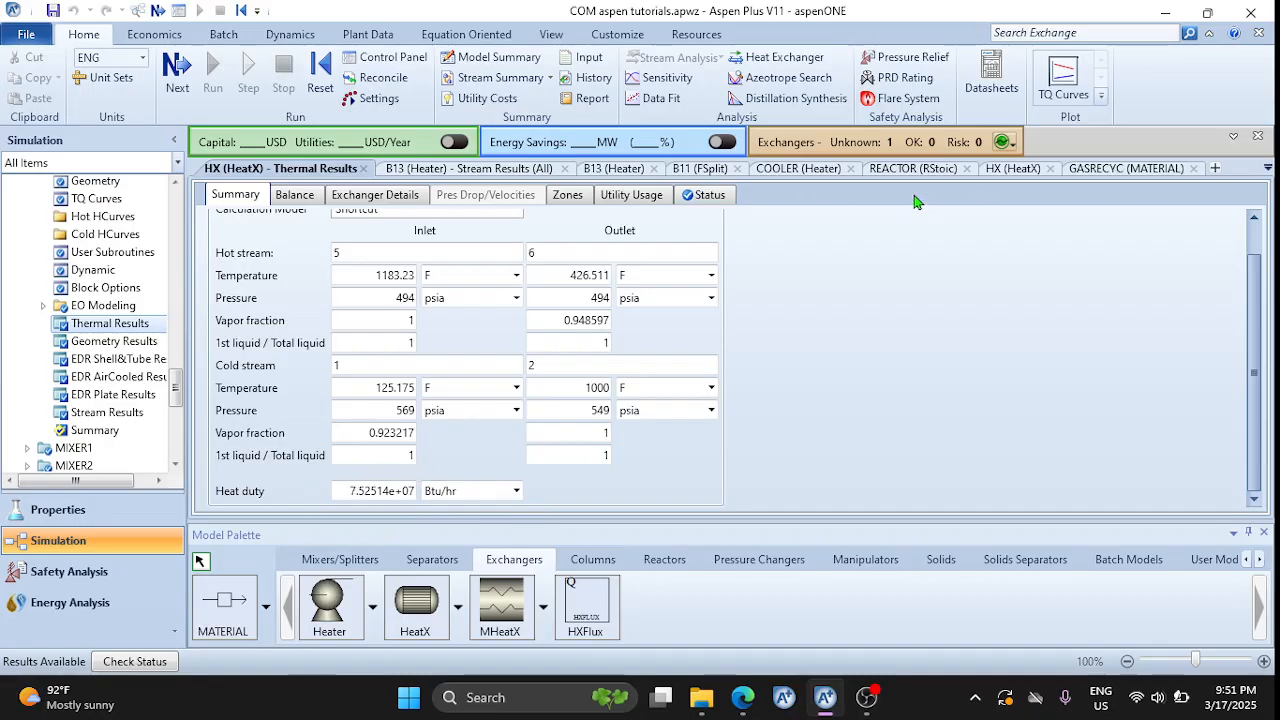
Close the HX thermal results and open the results of the COOLER block from the main flowsheet
left_click(363, 168)
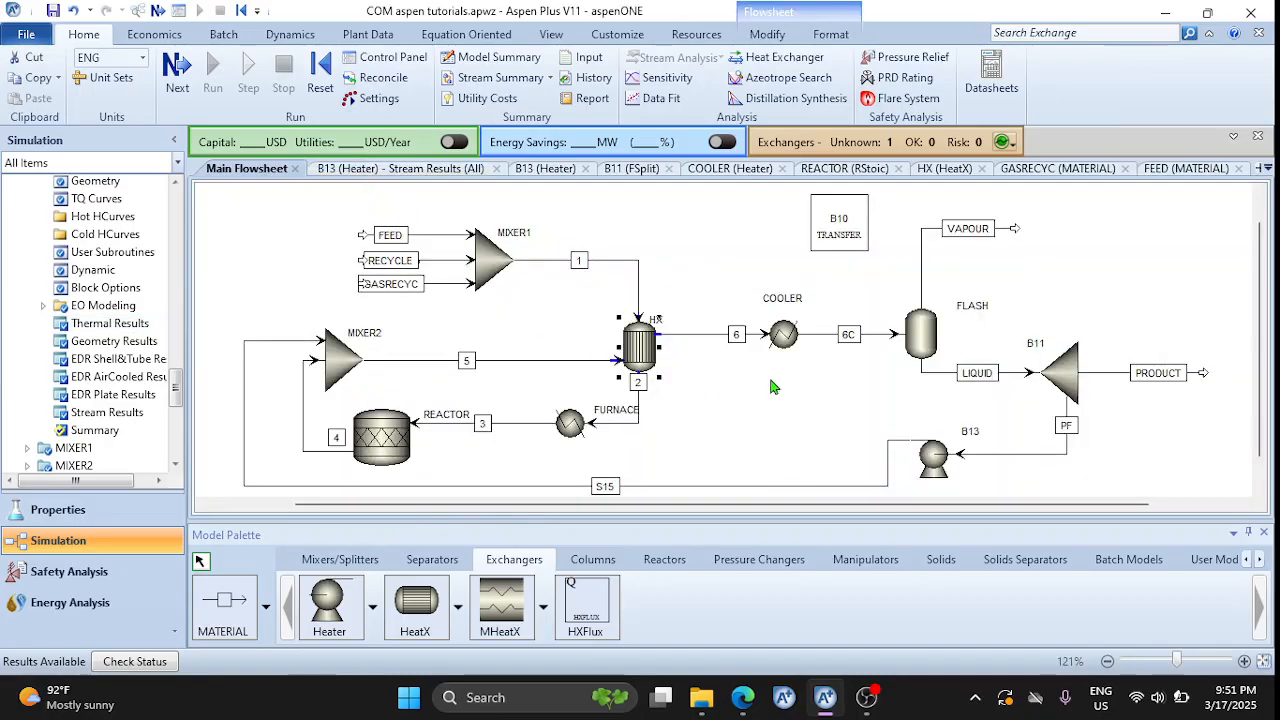
right_click(786, 340)
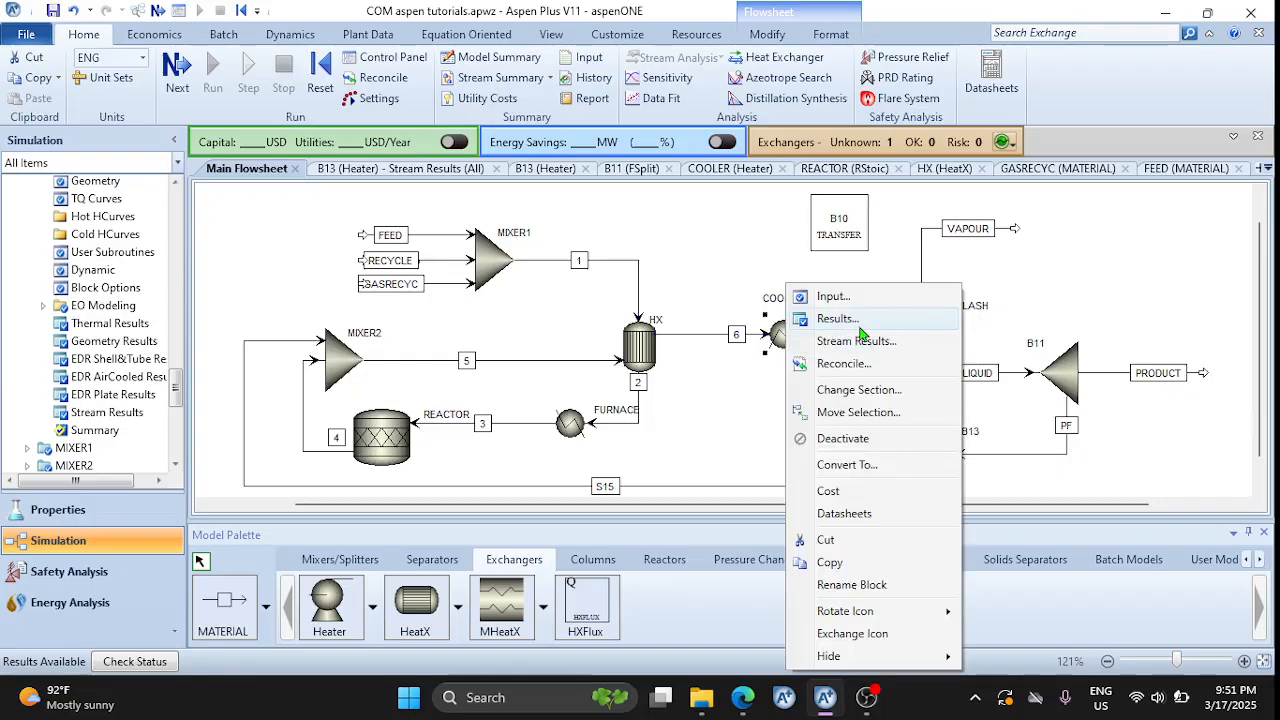
left_click(860, 336)
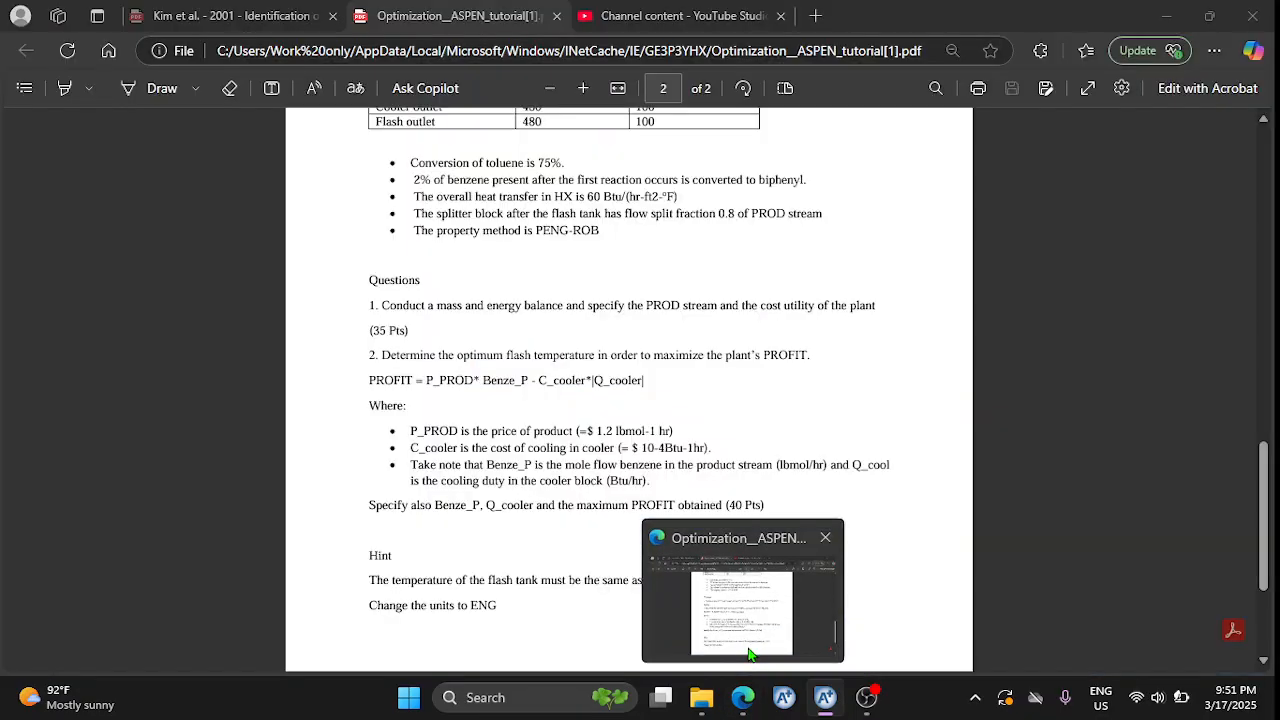
Read the PROFIT equation and its variable definitions in the tutorial PDF and return to Aspen Plus
left_click(752, 655)
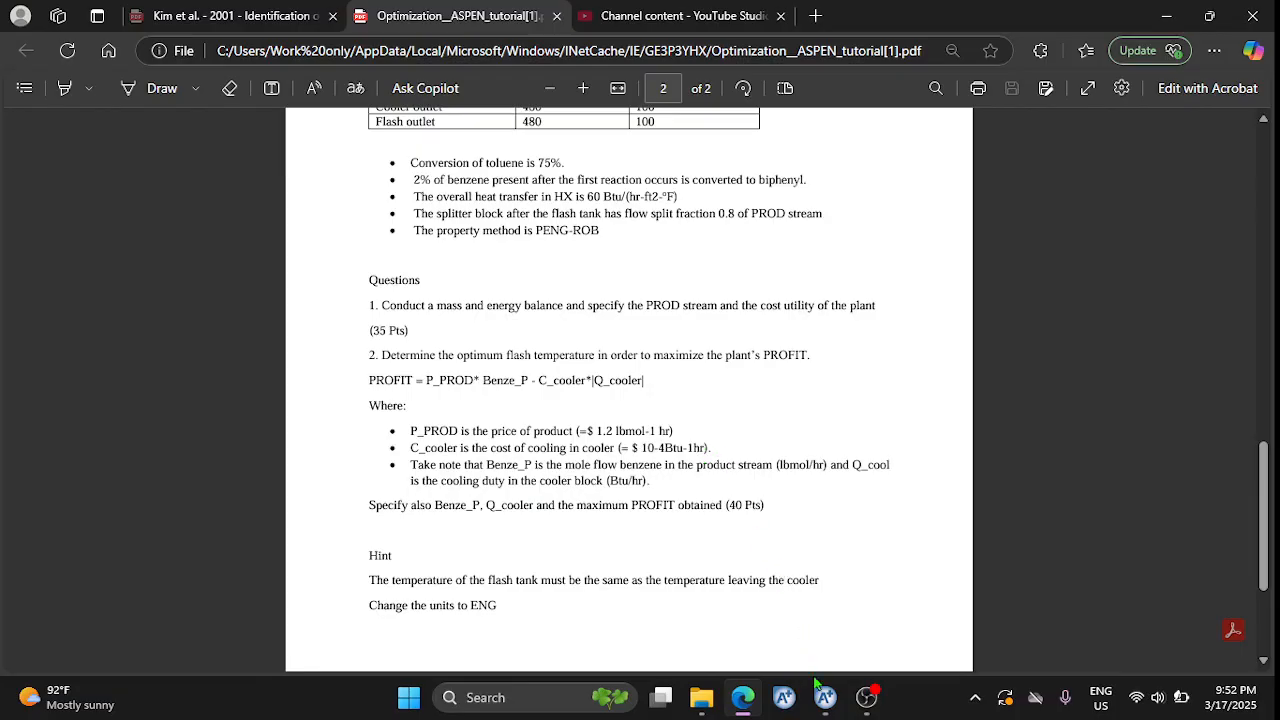
mouse_move(822, 692)
left_click(806, 622)
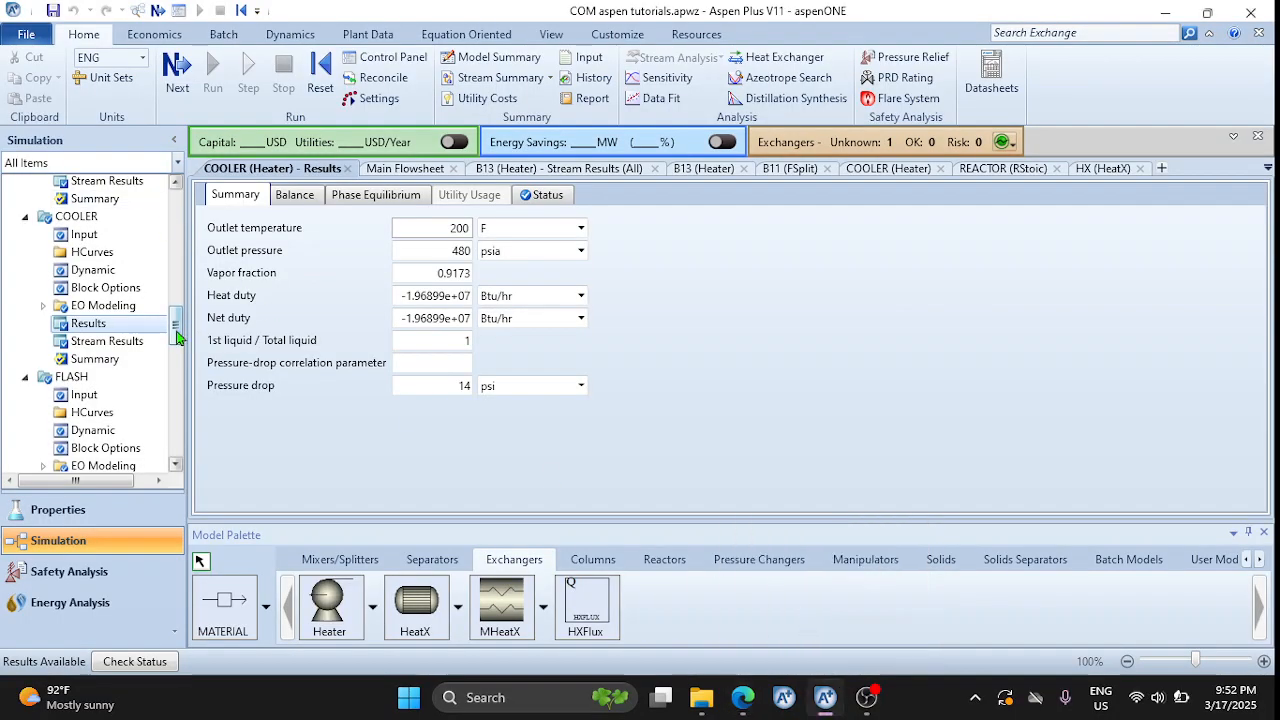
Create a new sensitivity analysis with the ID S-1 under Model Analysis Tools and open its input form
left_click_drag(176, 337, 176, 418)
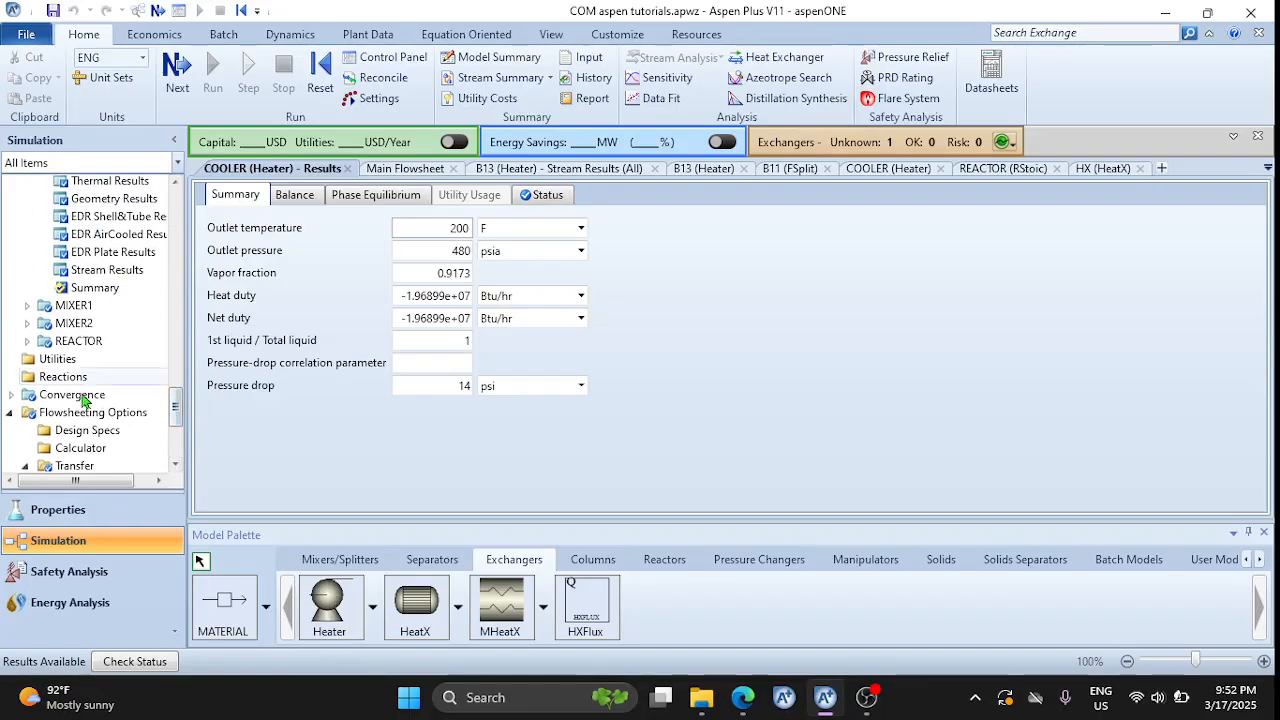
left_click_drag(176, 410, 176, 437)
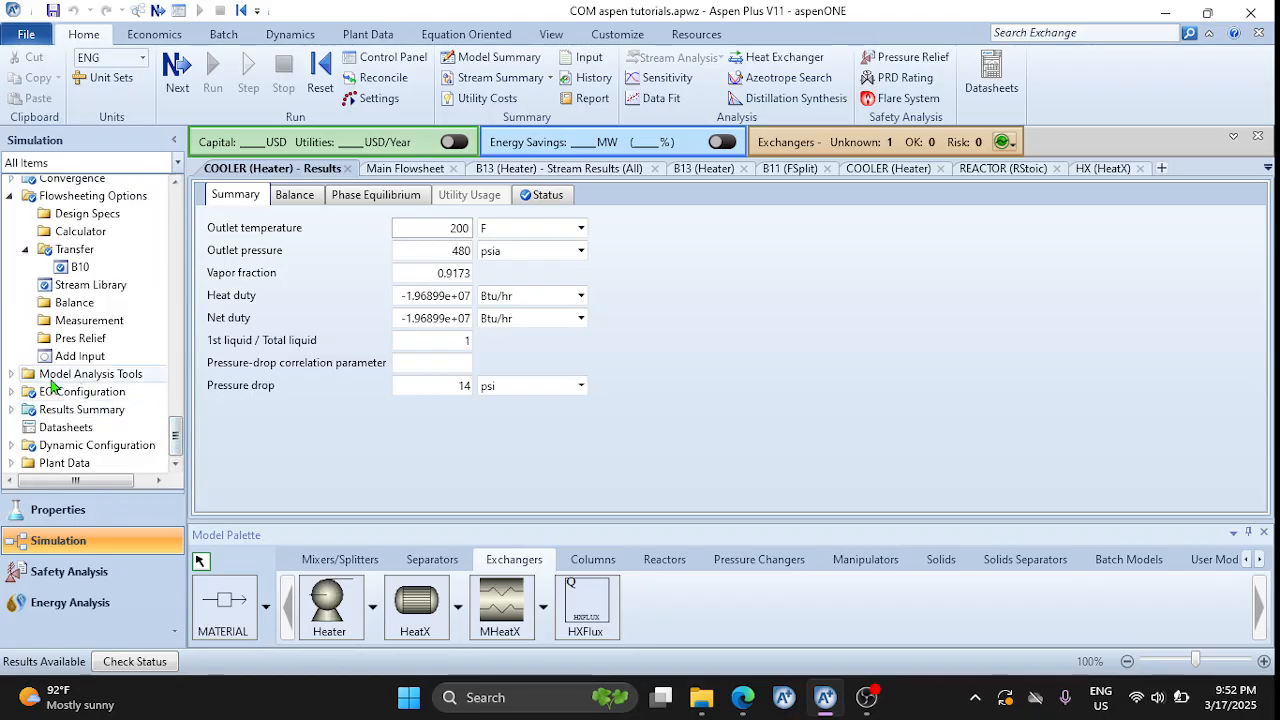
left_click(11, 375)
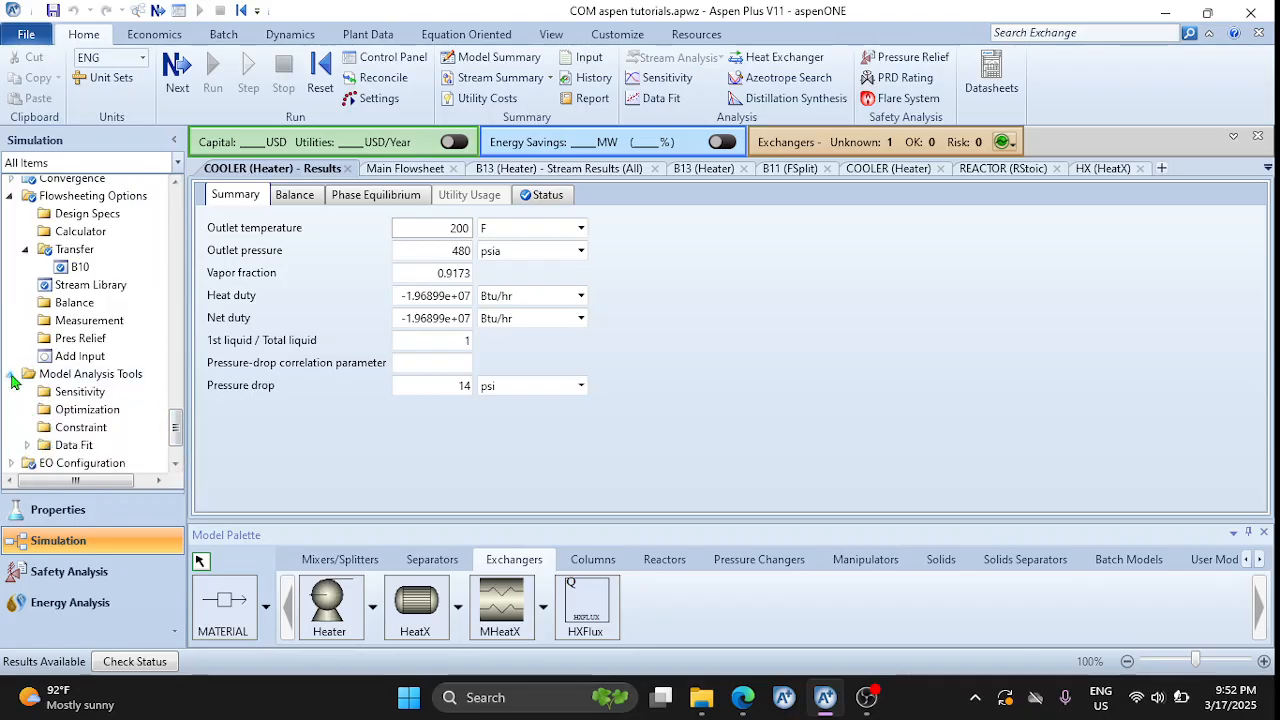
left_click(113, 396)
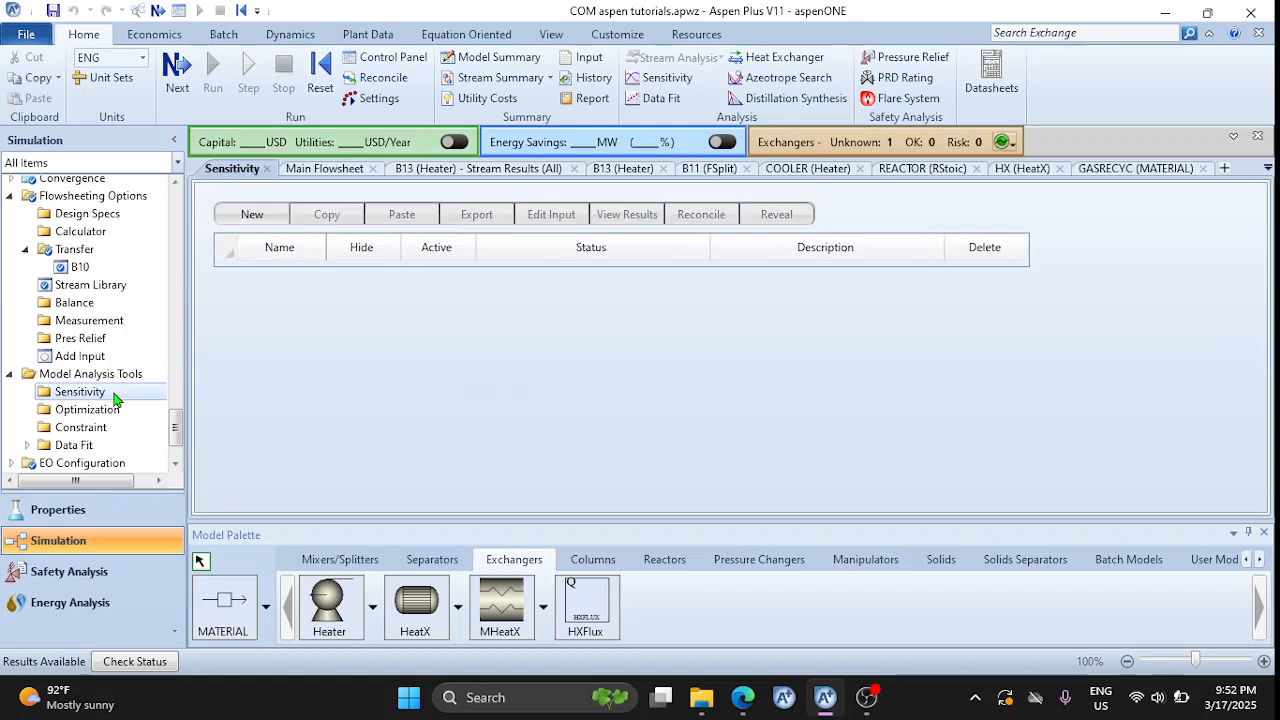
left_click(271, 216)
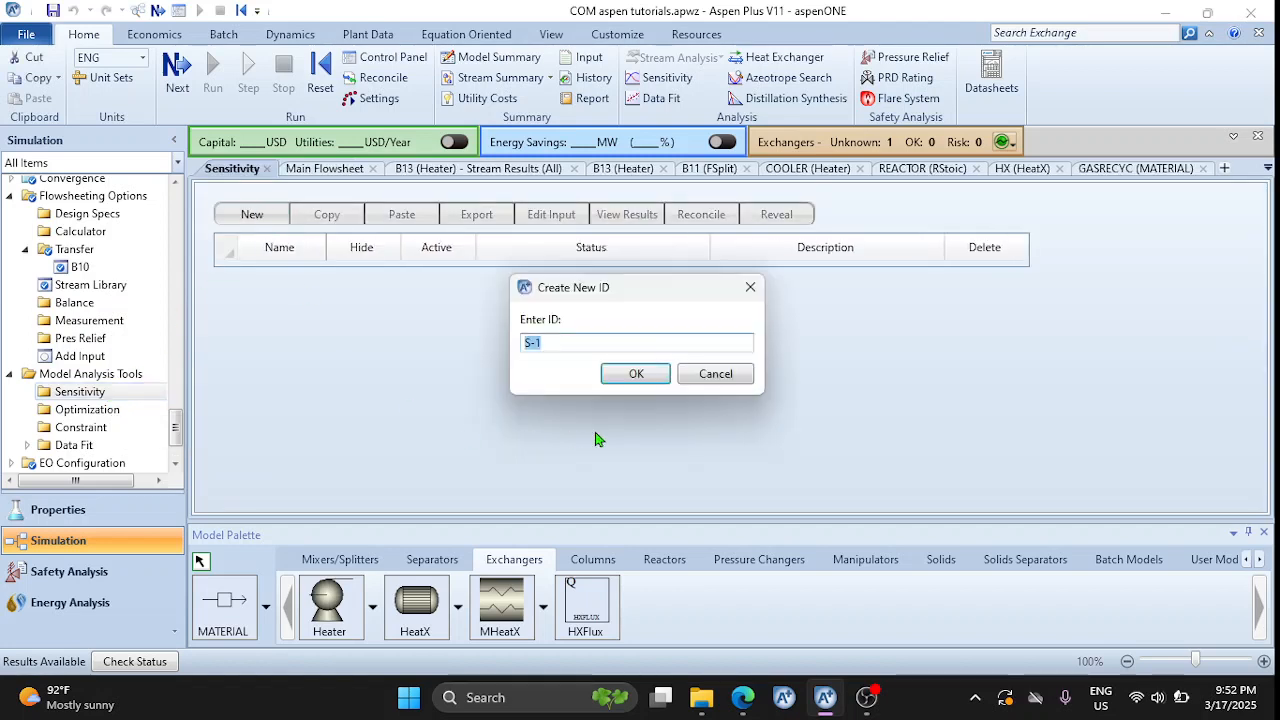
key("Return")
double_click(255, 272)
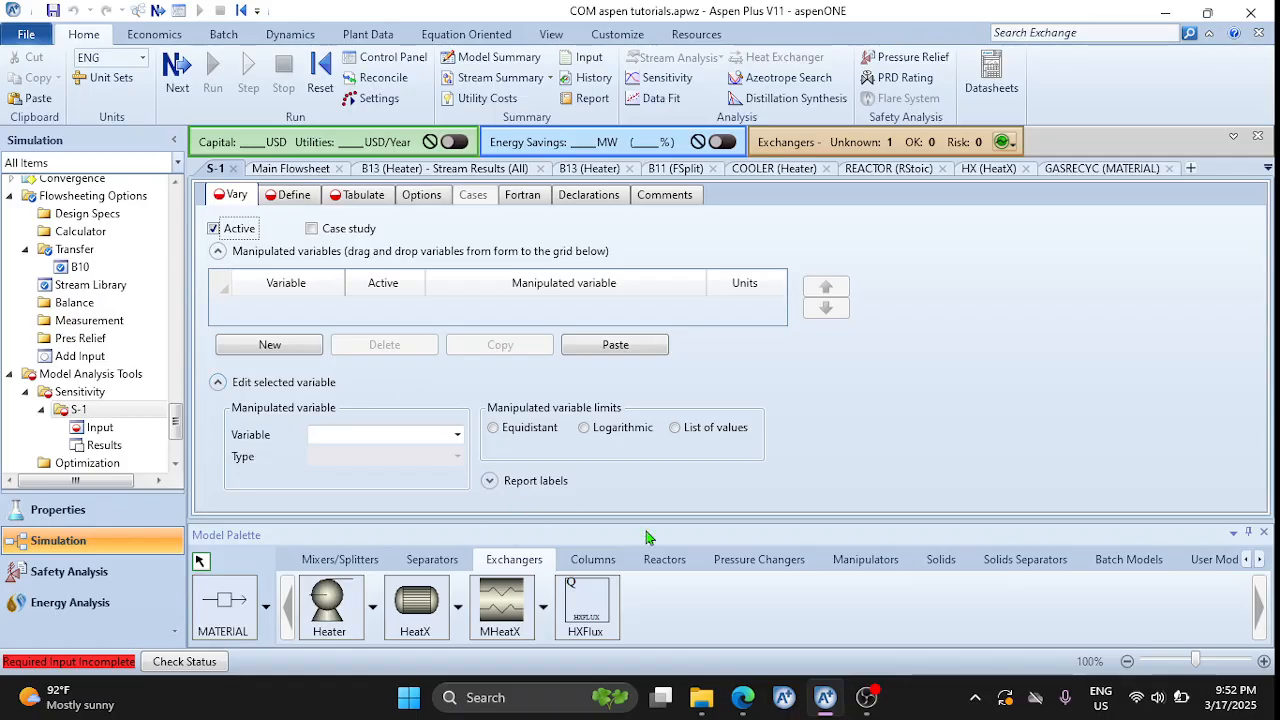
Check question 2 on the flash temperature in the tutorial PDF and switch back to the Aspen Plus sensitivity form
mouse_move(743, 692)
left_click(742, 640)
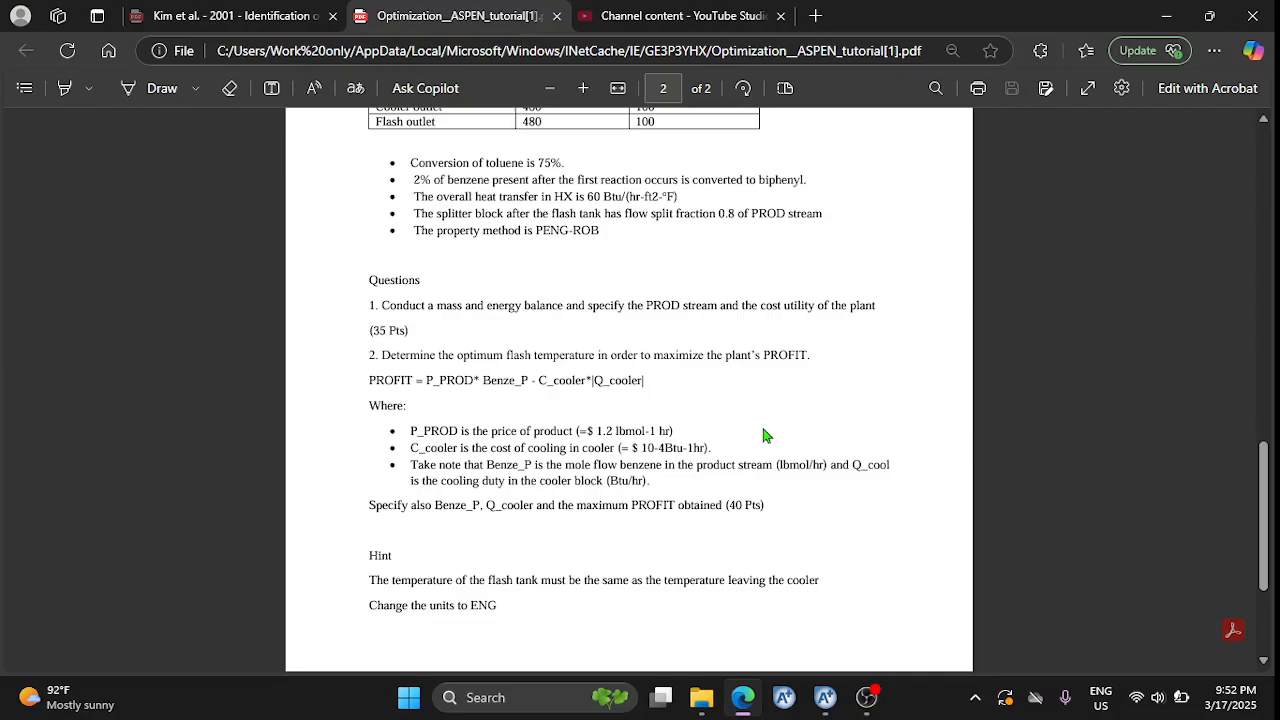
mouse_move(820, 690)
left_click(816, 581)
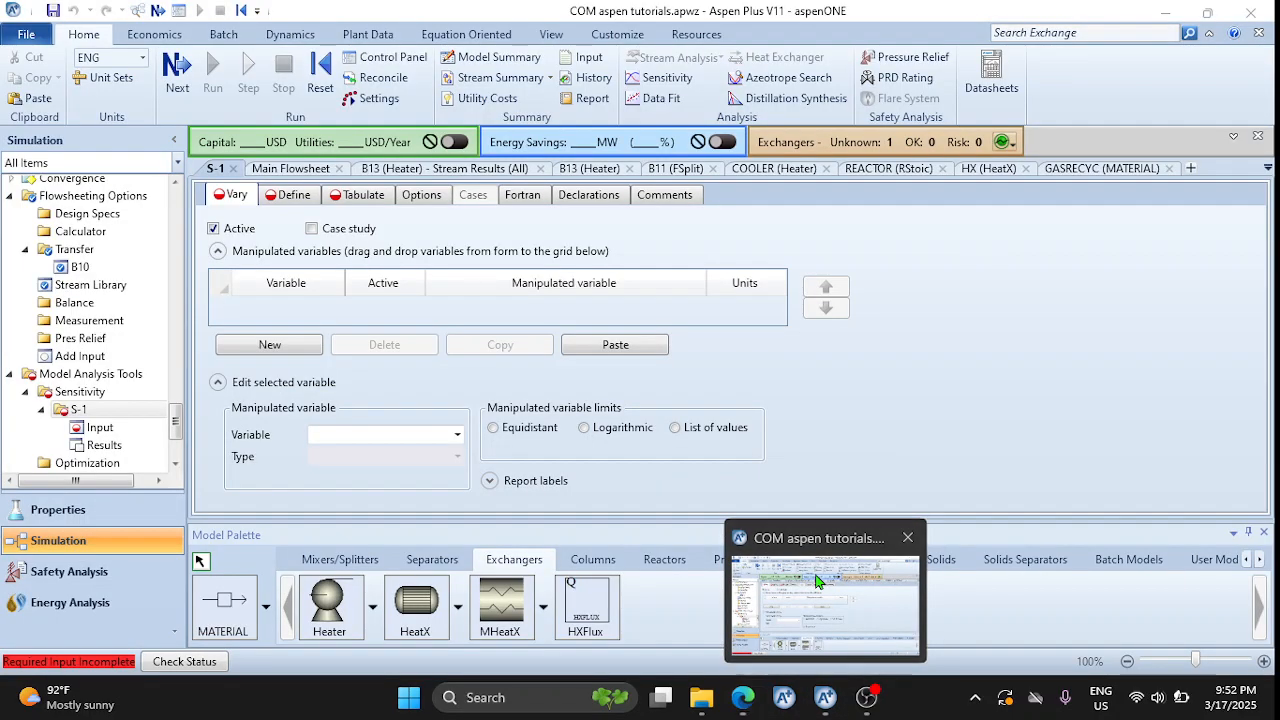
Add a manipulated variable of type Block-Var for the FLASH block, using its TEMP variable
left_click(274, 346)
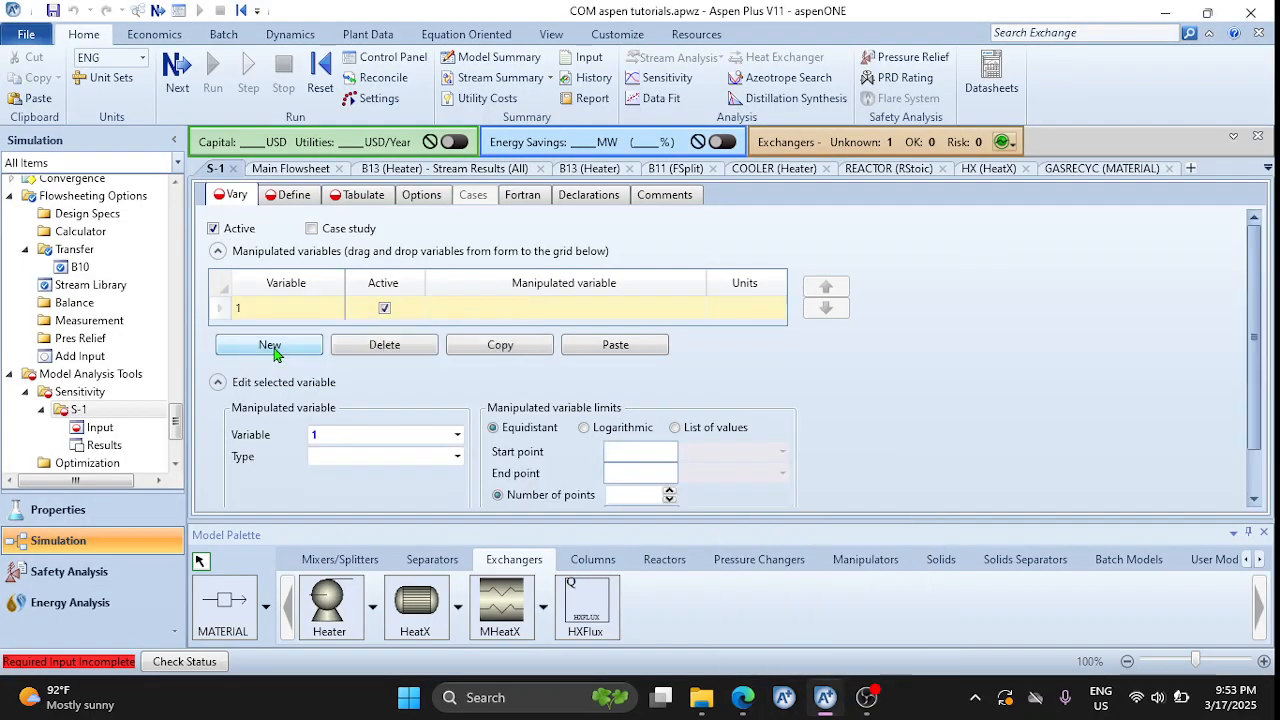
left_click(457, 466)
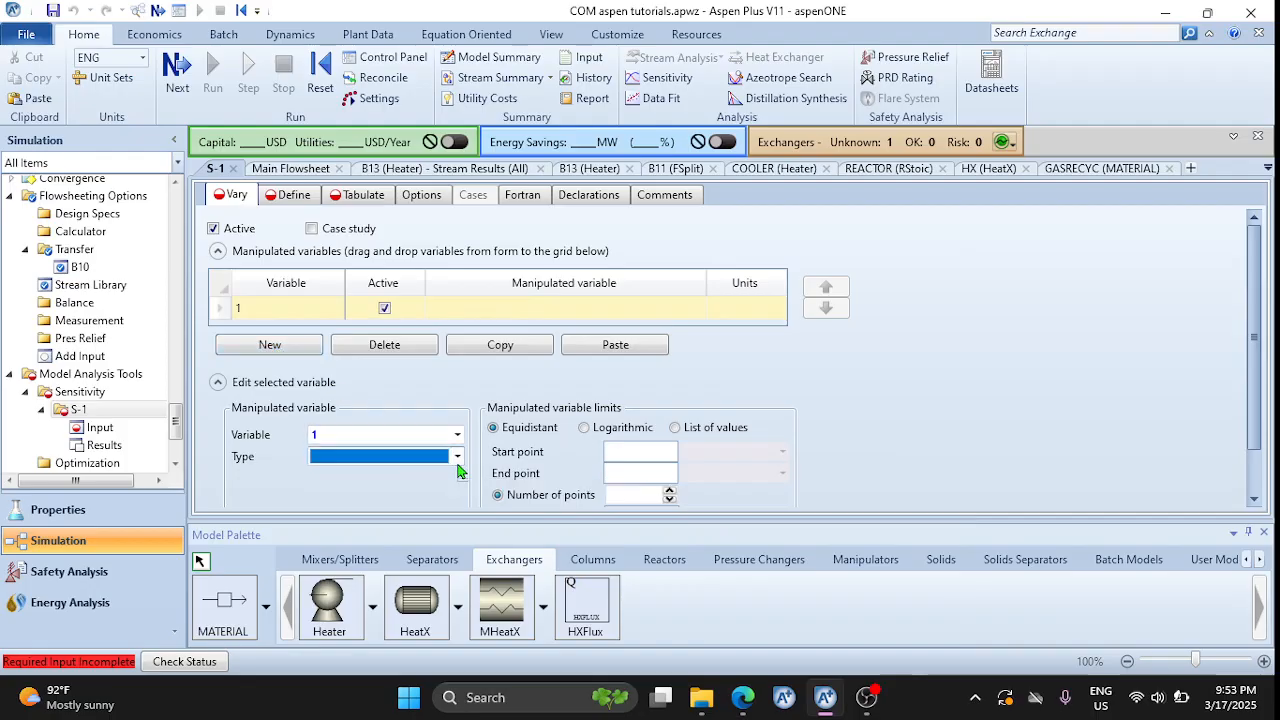
left_click(457, 458)
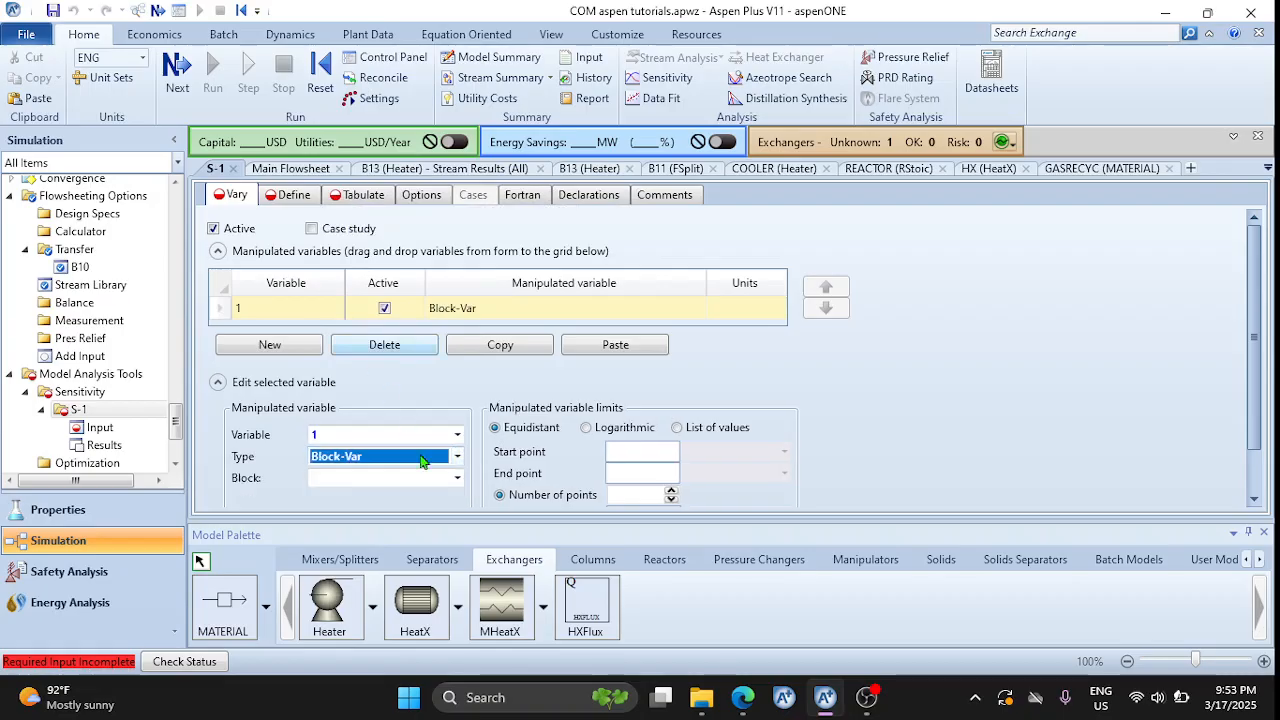
left_click(455, 478)
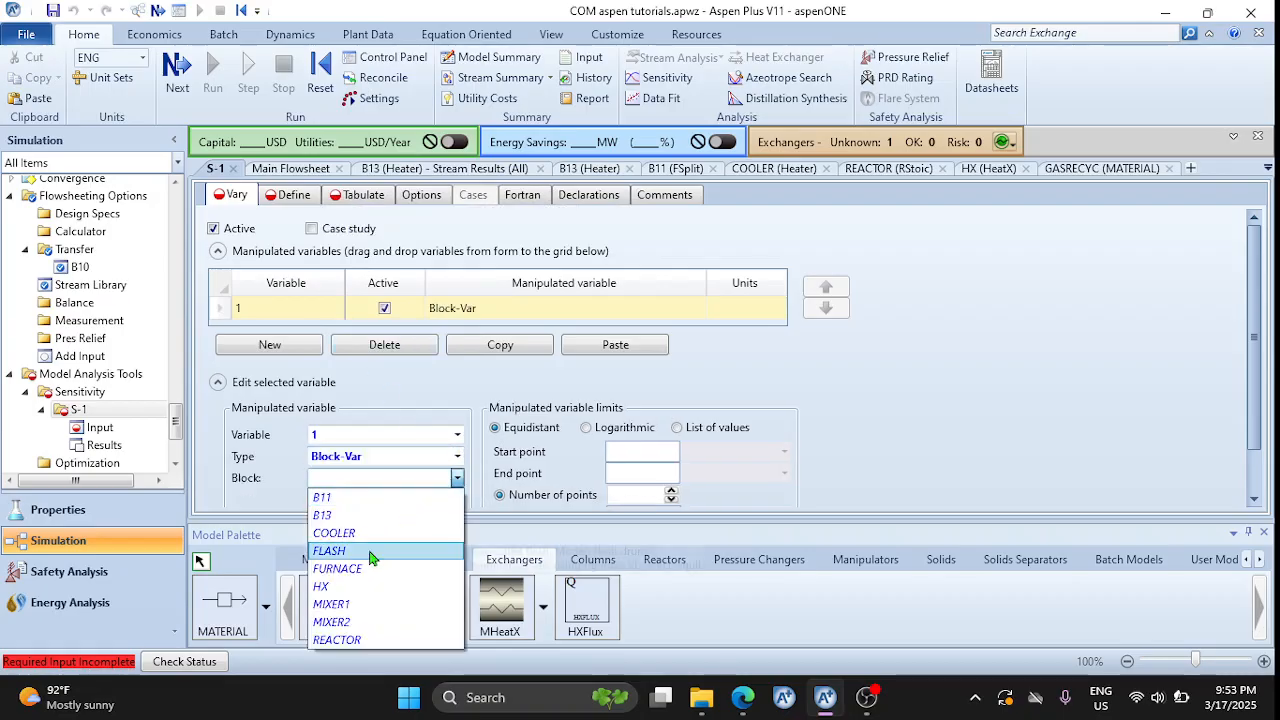
left_click(420, 551)
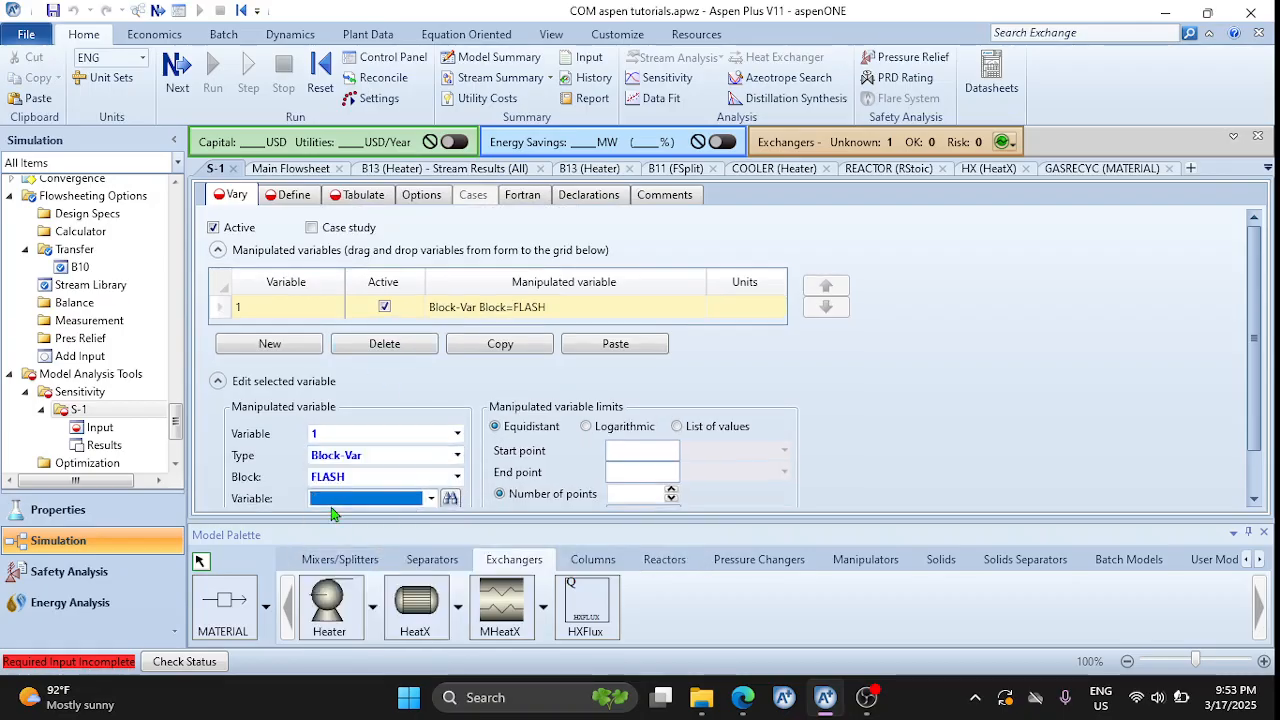
type("TEMP")
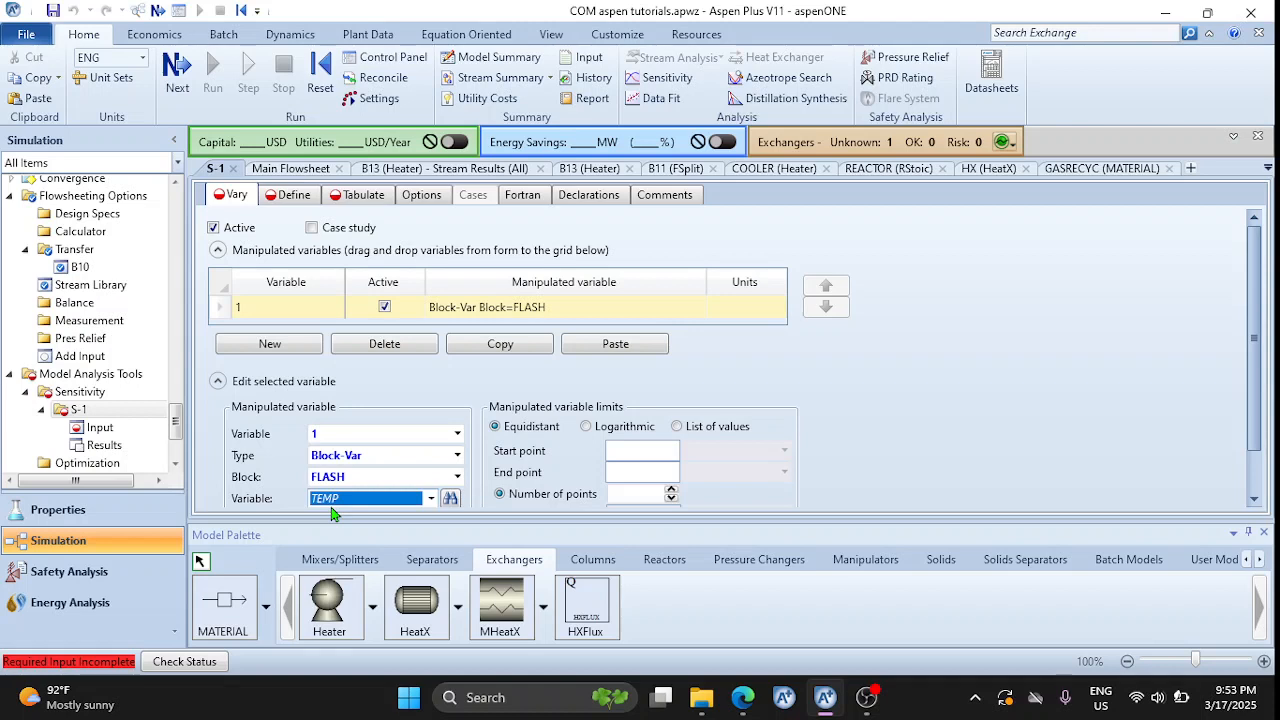
key("Return")
scroll(617, 443, "down", 1)
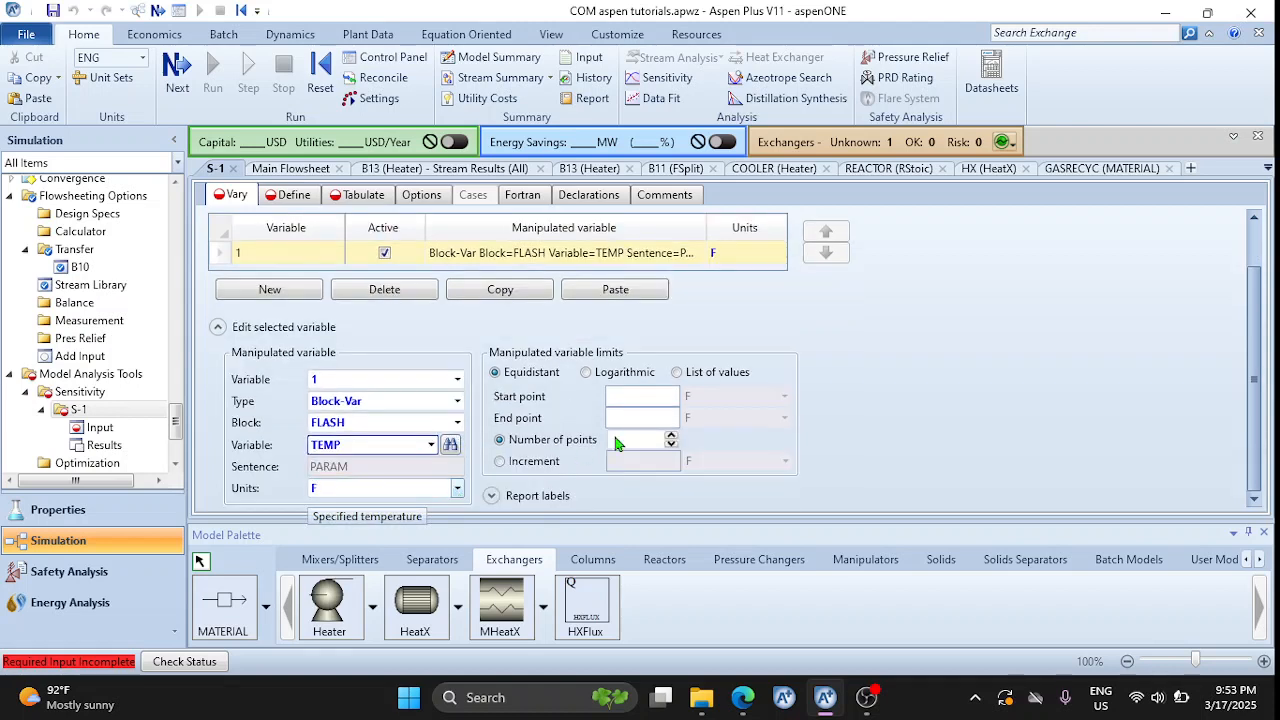
Set the flash temperature's equidistant limits from 0 to 500 F with 100 points
left_click(634, 396)
type("0")
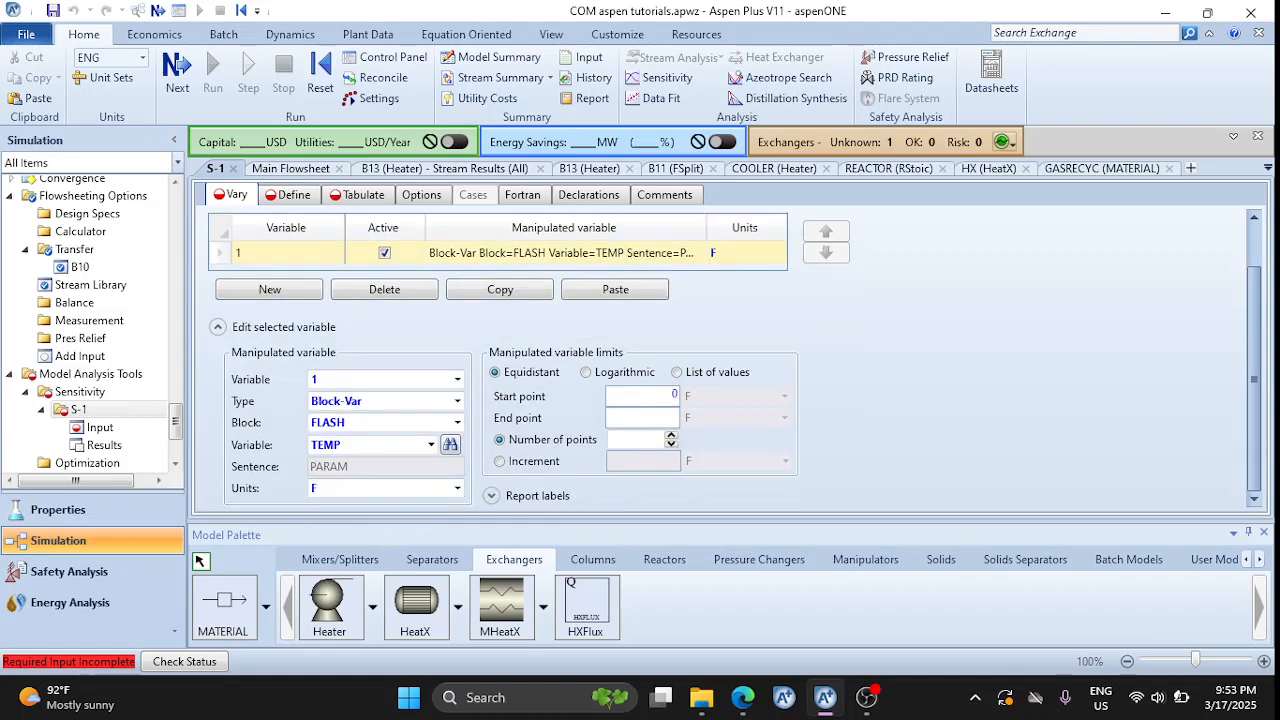
left_click(639, 417)
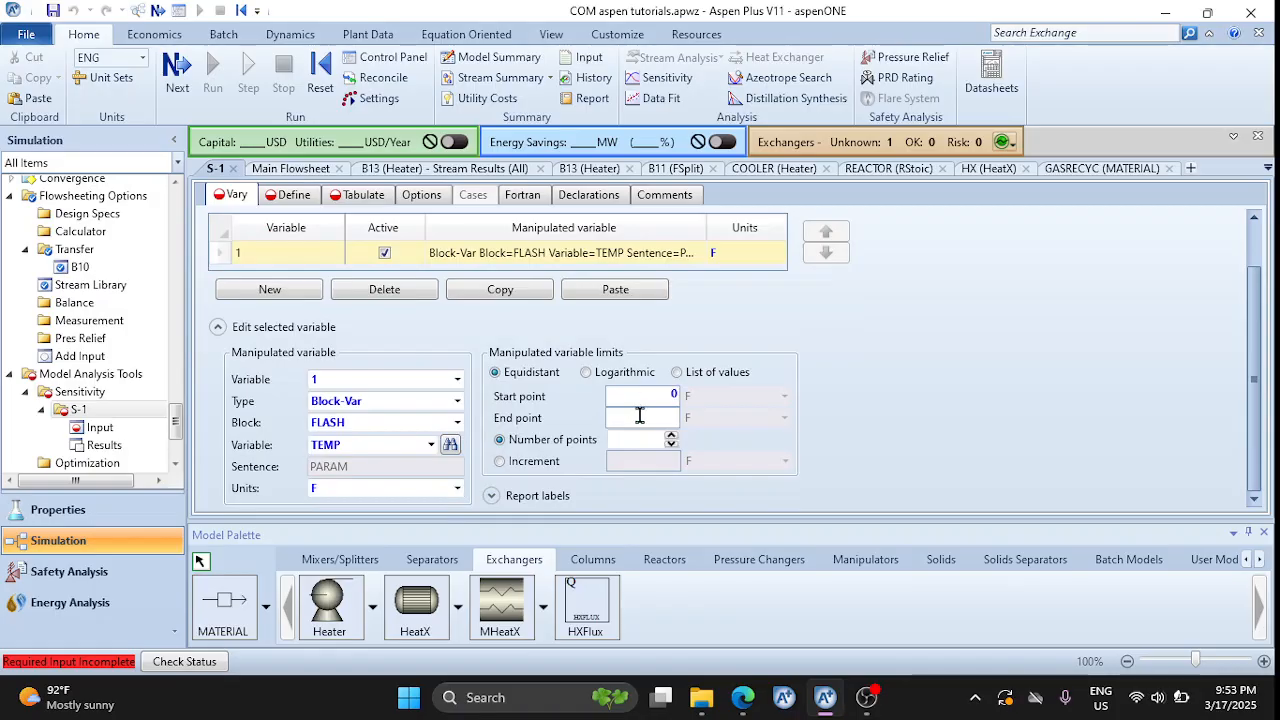
type("500")
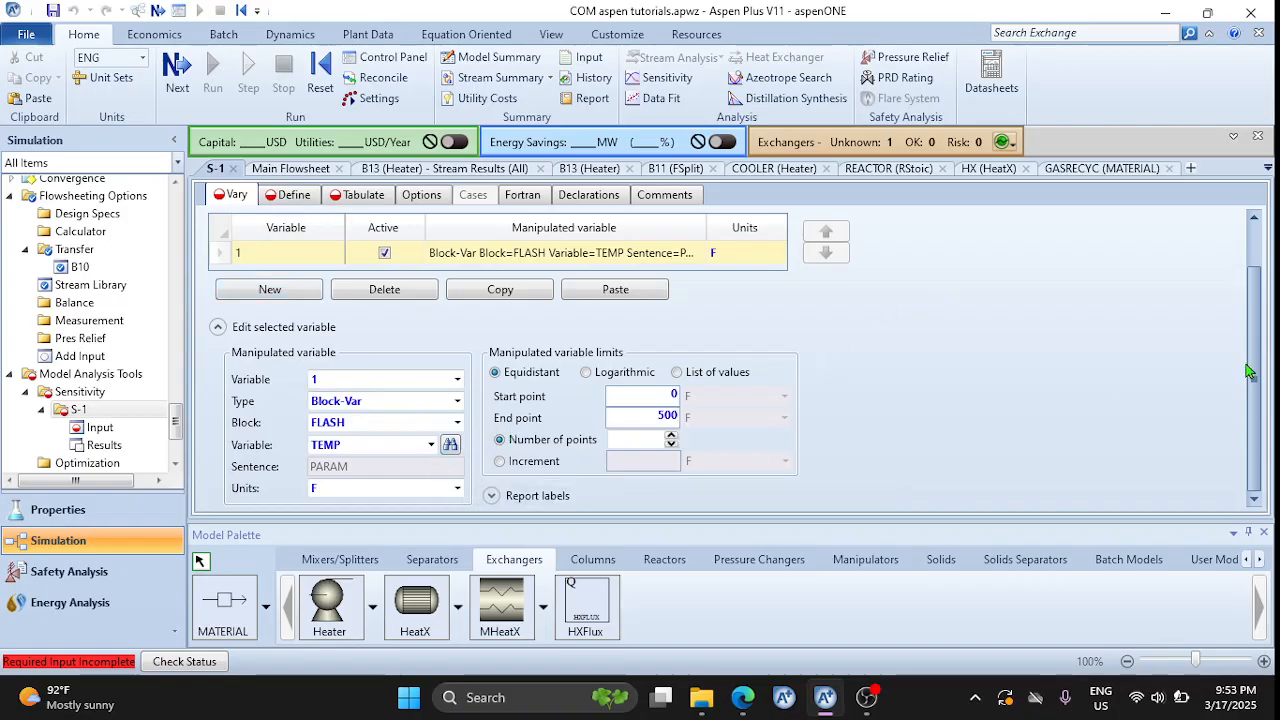
left_click(628, 438)
type("100")
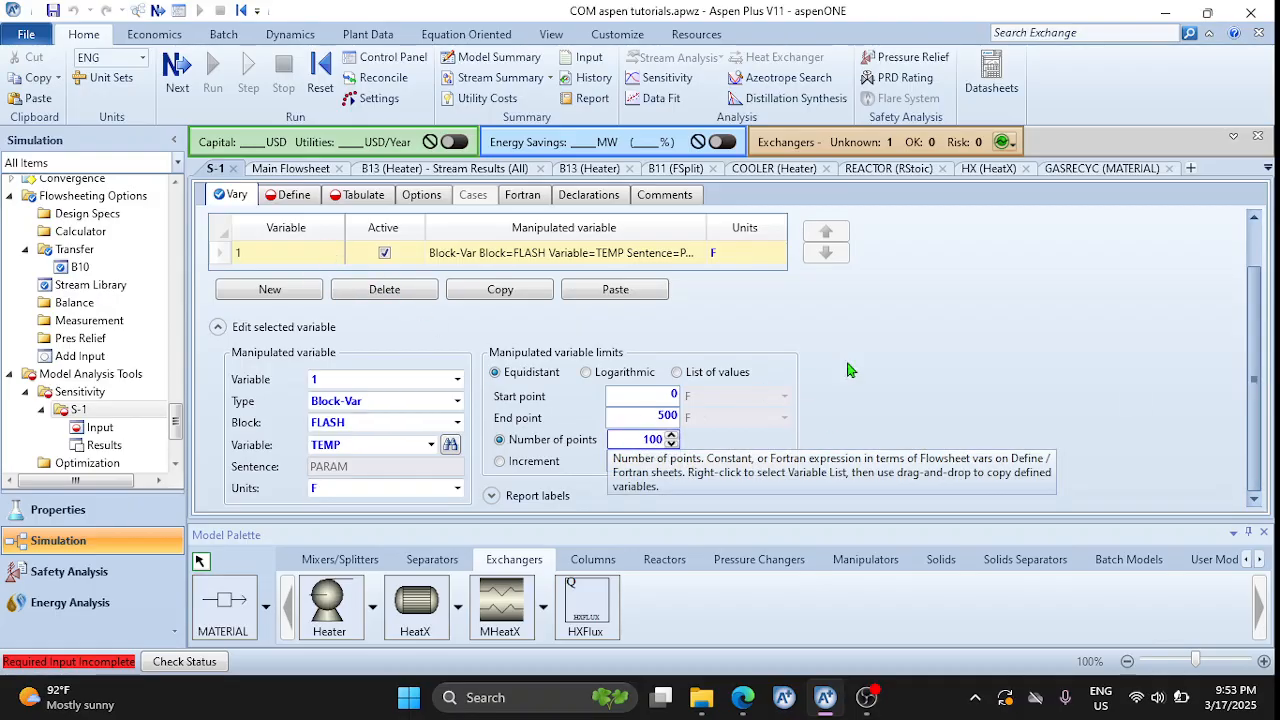
left_click(887, 348)
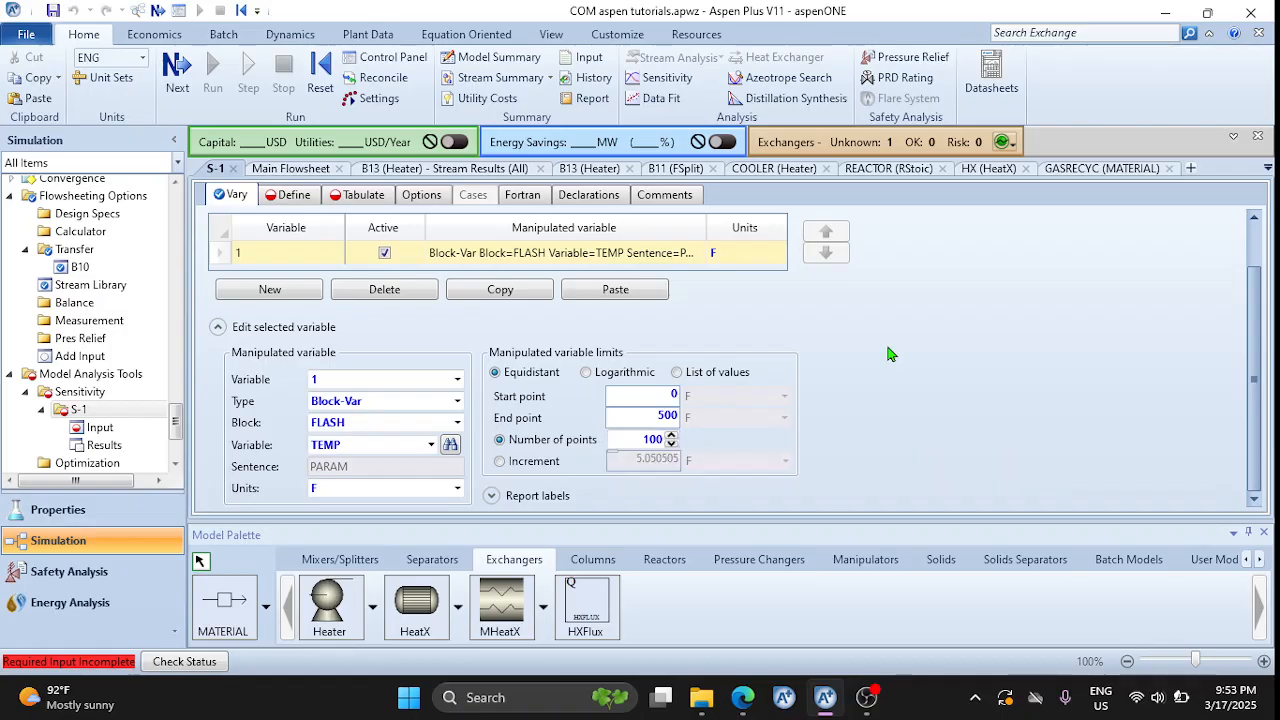
View the sensitivity analysis's sampled variable definitions and return to its manipulated variable settings
left_click(293, 195)
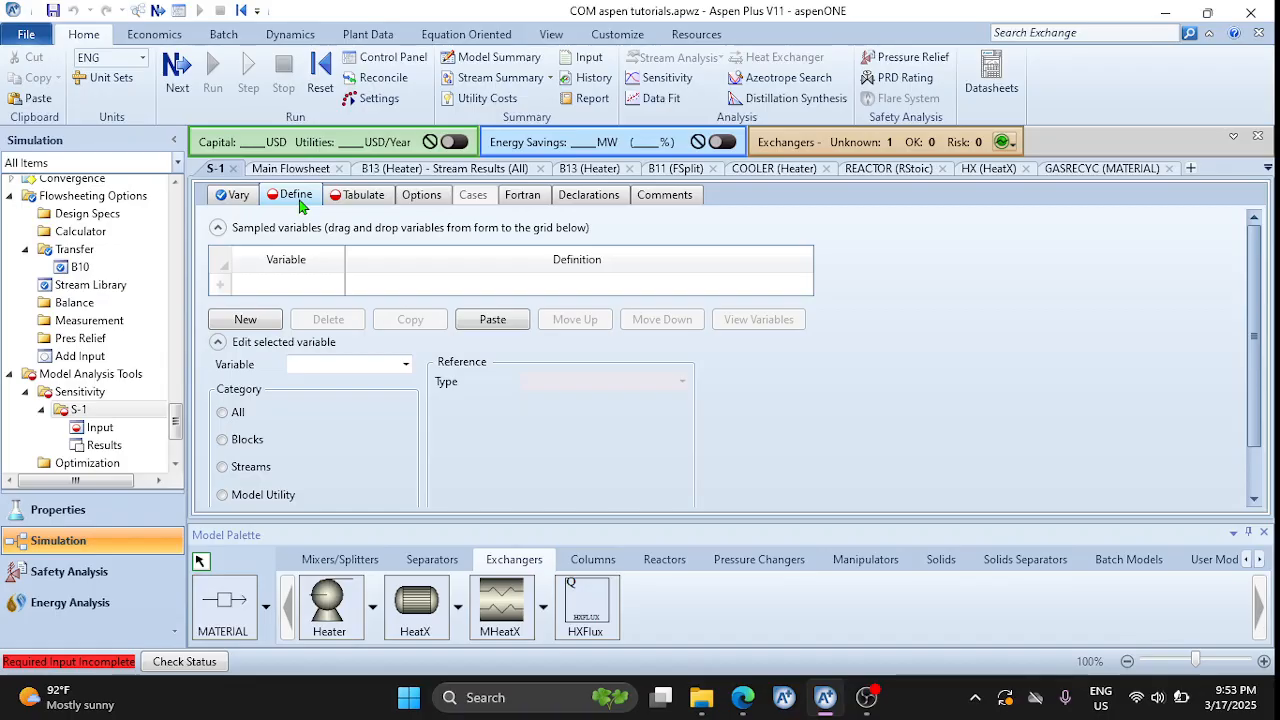
left_click(238, 196)
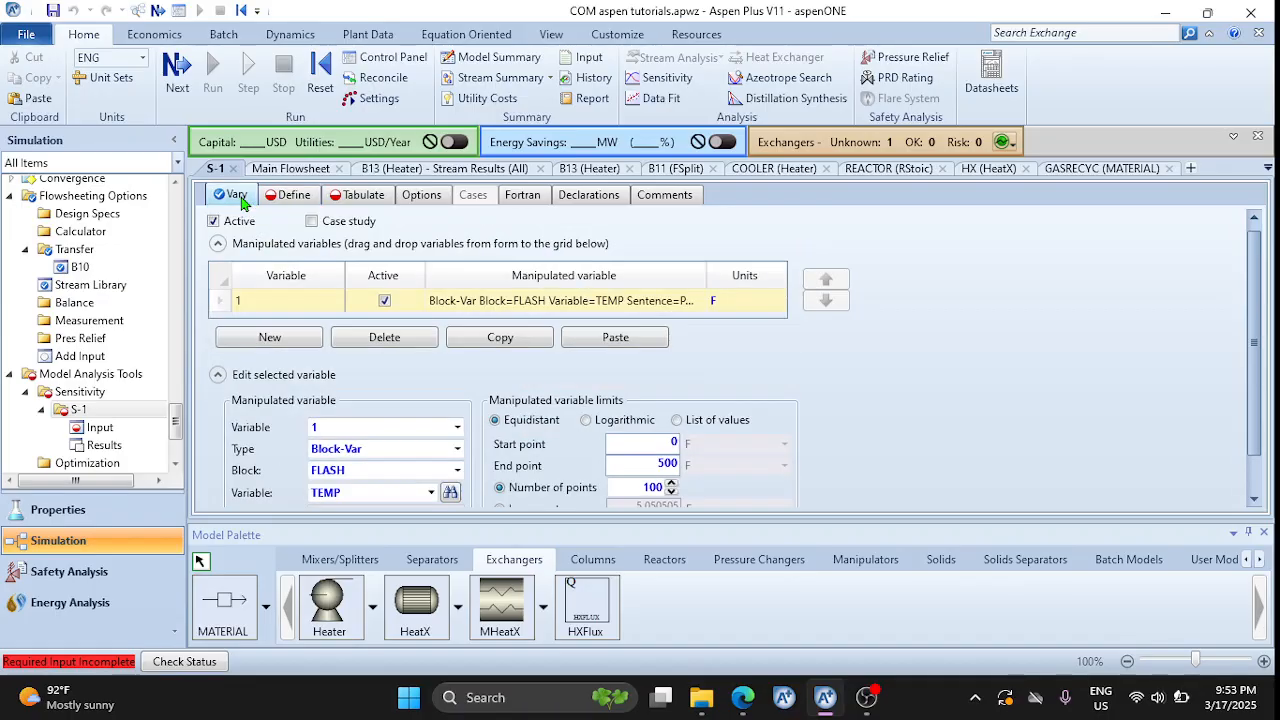
Create a sampled variable named QCOOL in the sensitivity analysis definitions
left_click(293, 200)
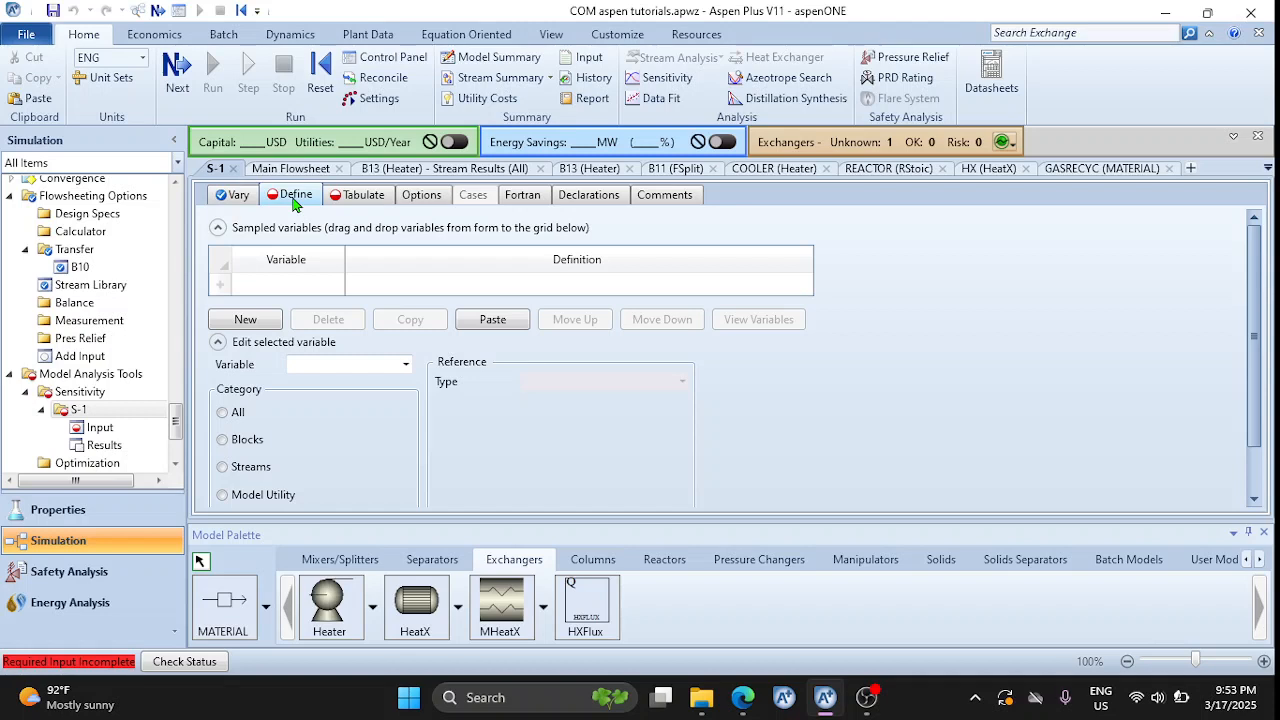
left_click(247, 322)
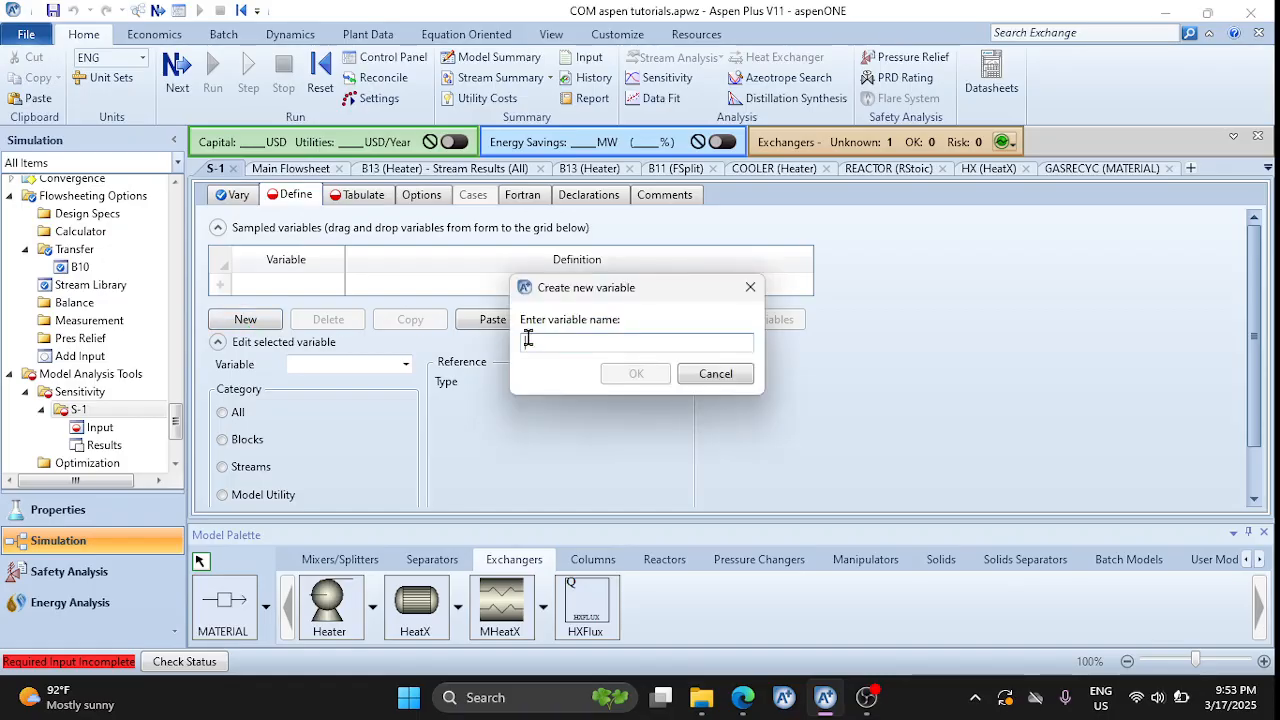
type("Q")
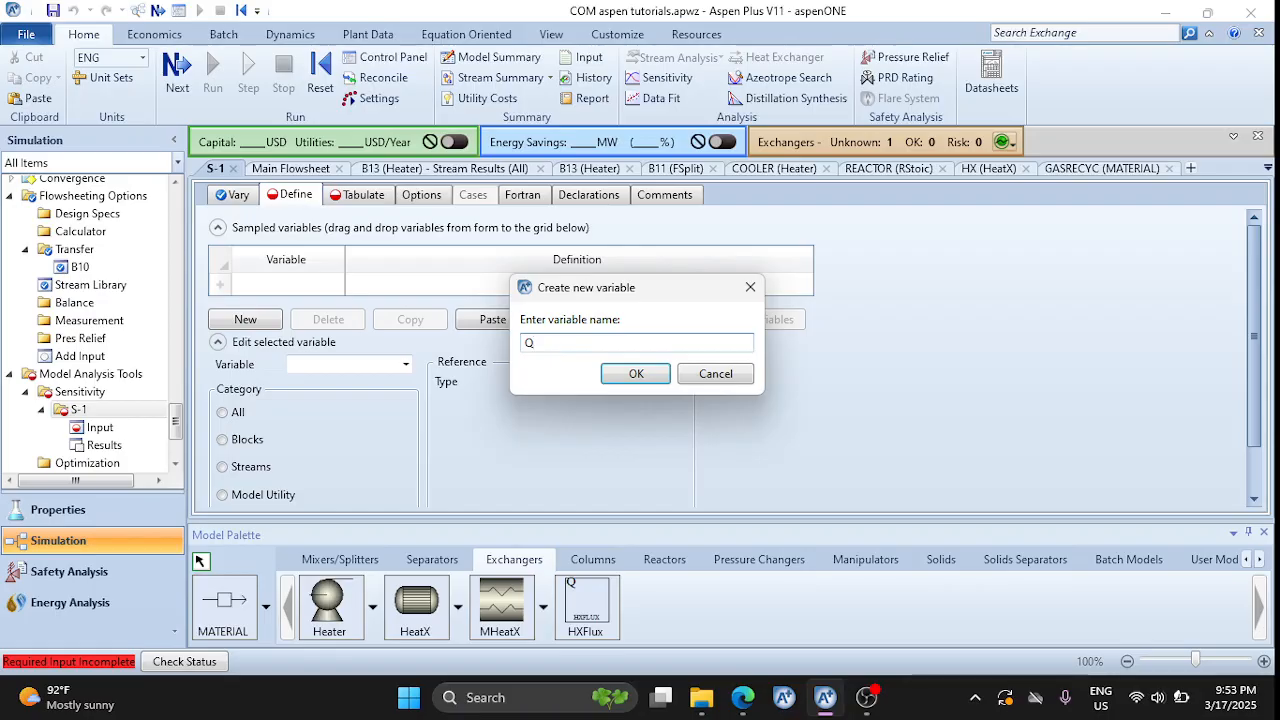
type("COOL")
key("Return")
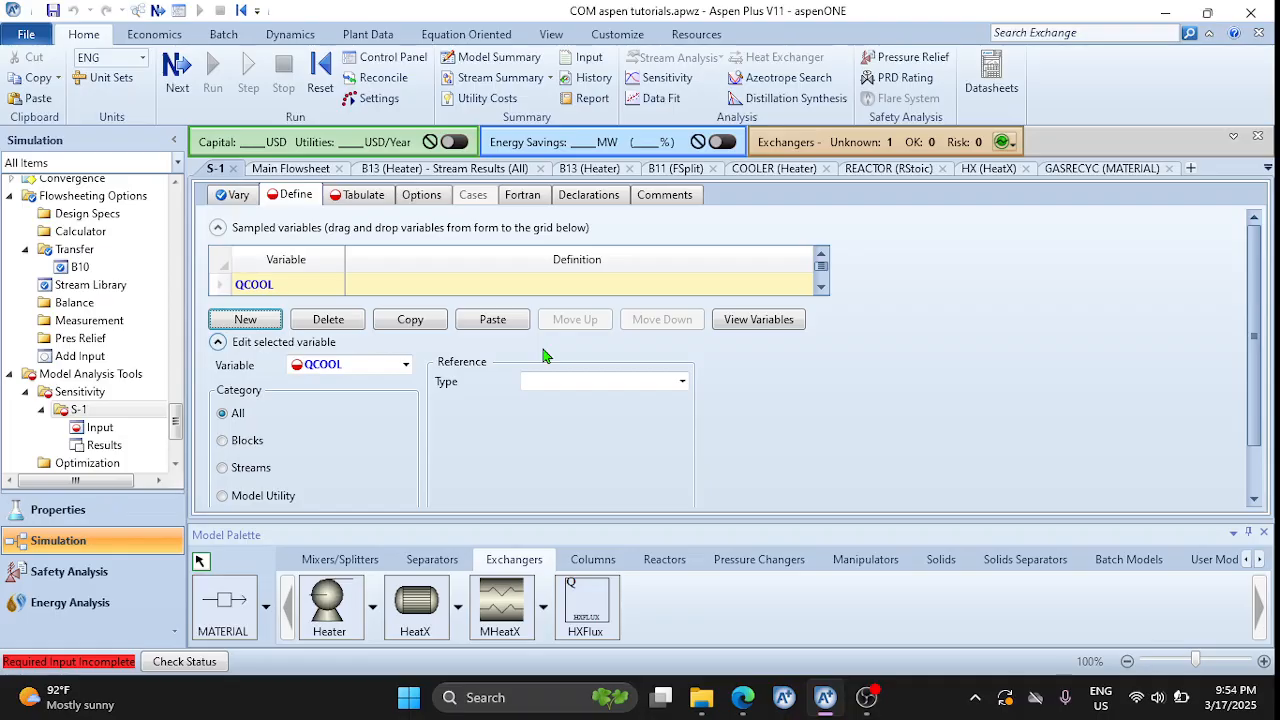
Set QCOOL's category to Blocks and its reference to type Block-Var on the COOLER block
left_click(222, 442)
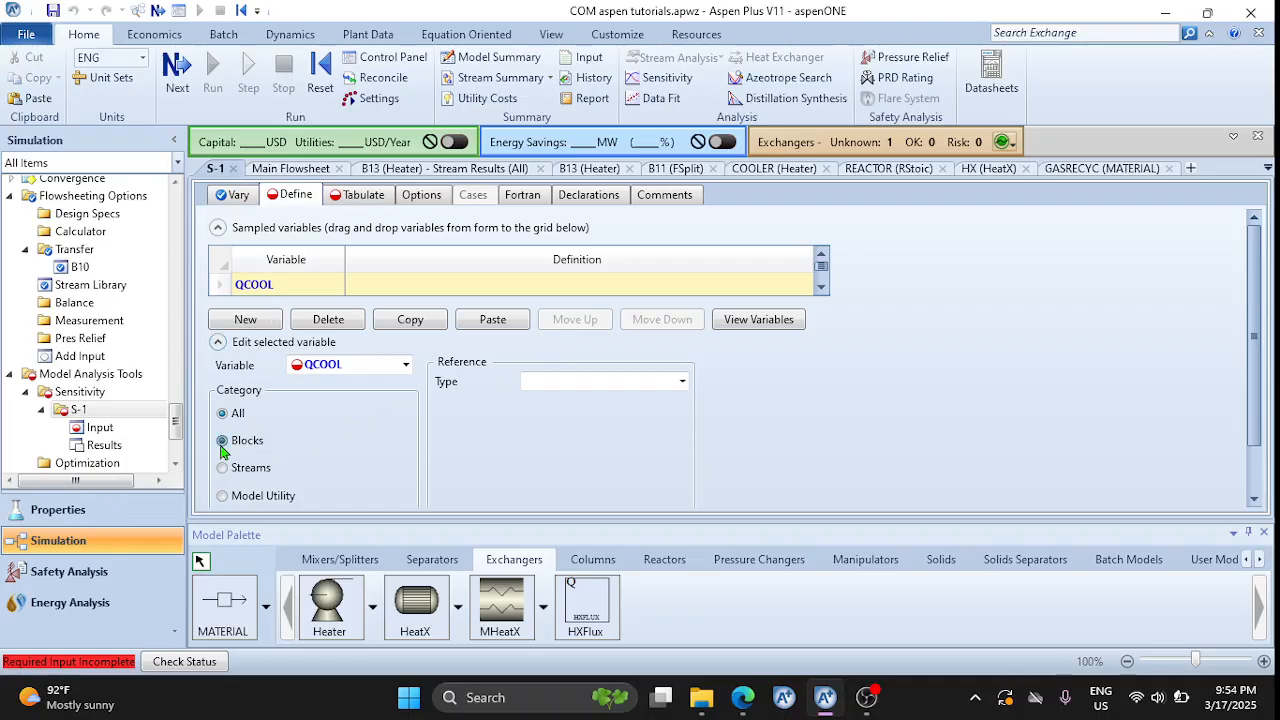
left_click(682, 384)
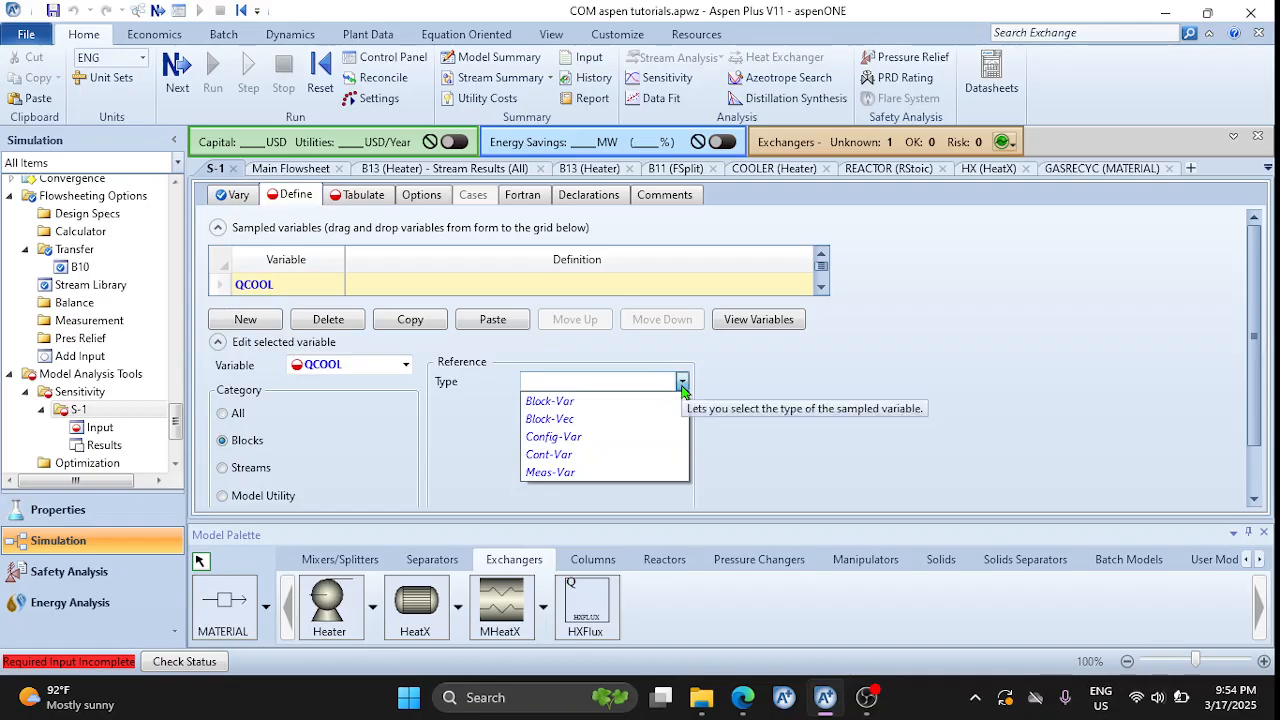
left_click(605, 401)
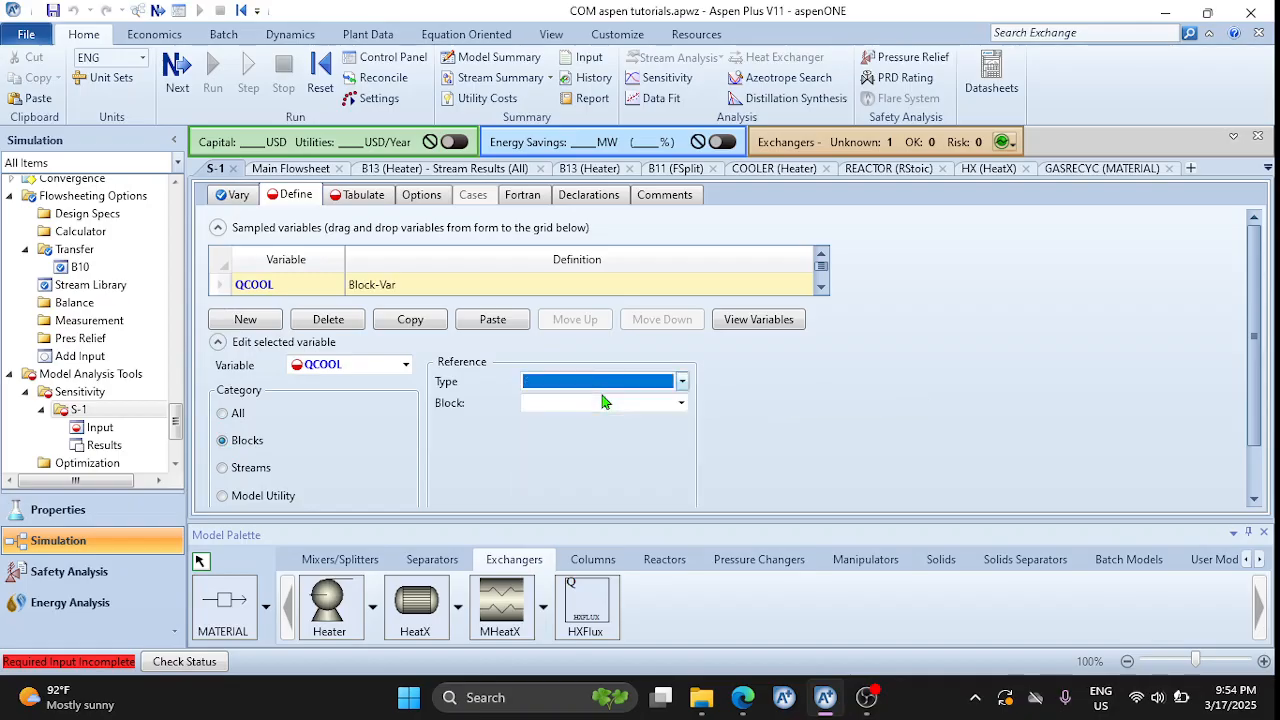
left_click(680, 404)
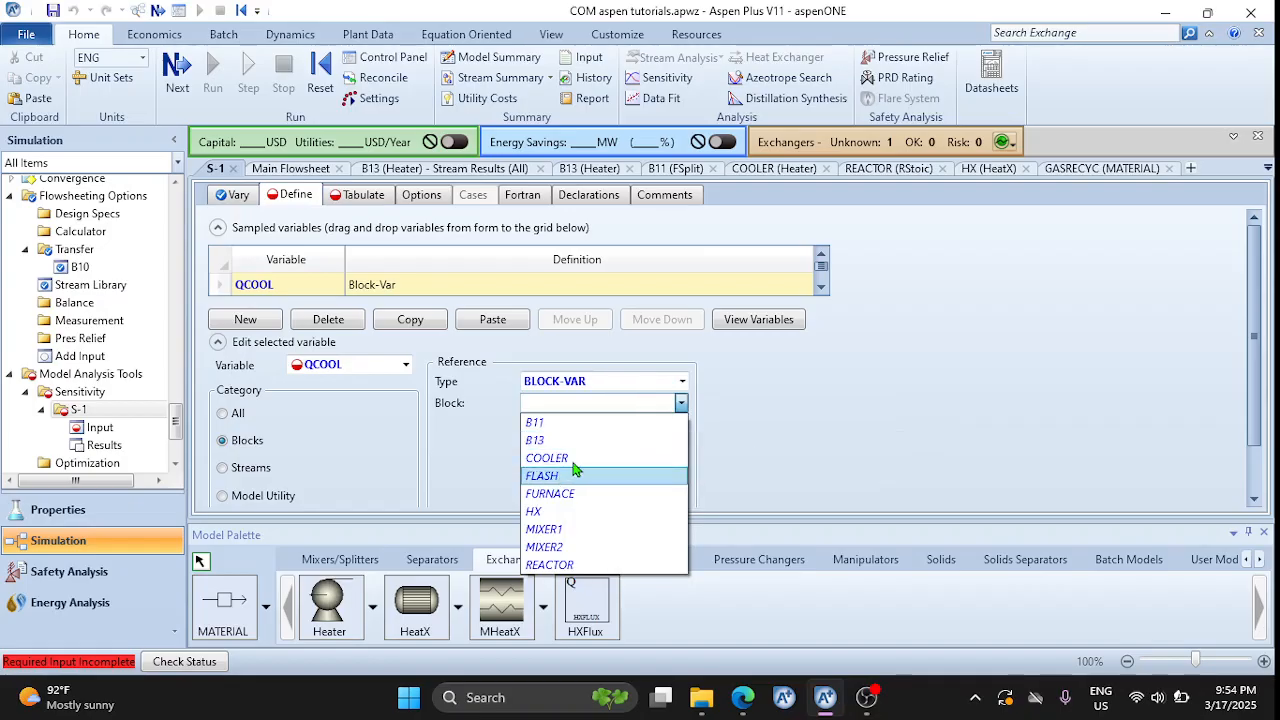
left_click(612, 458)
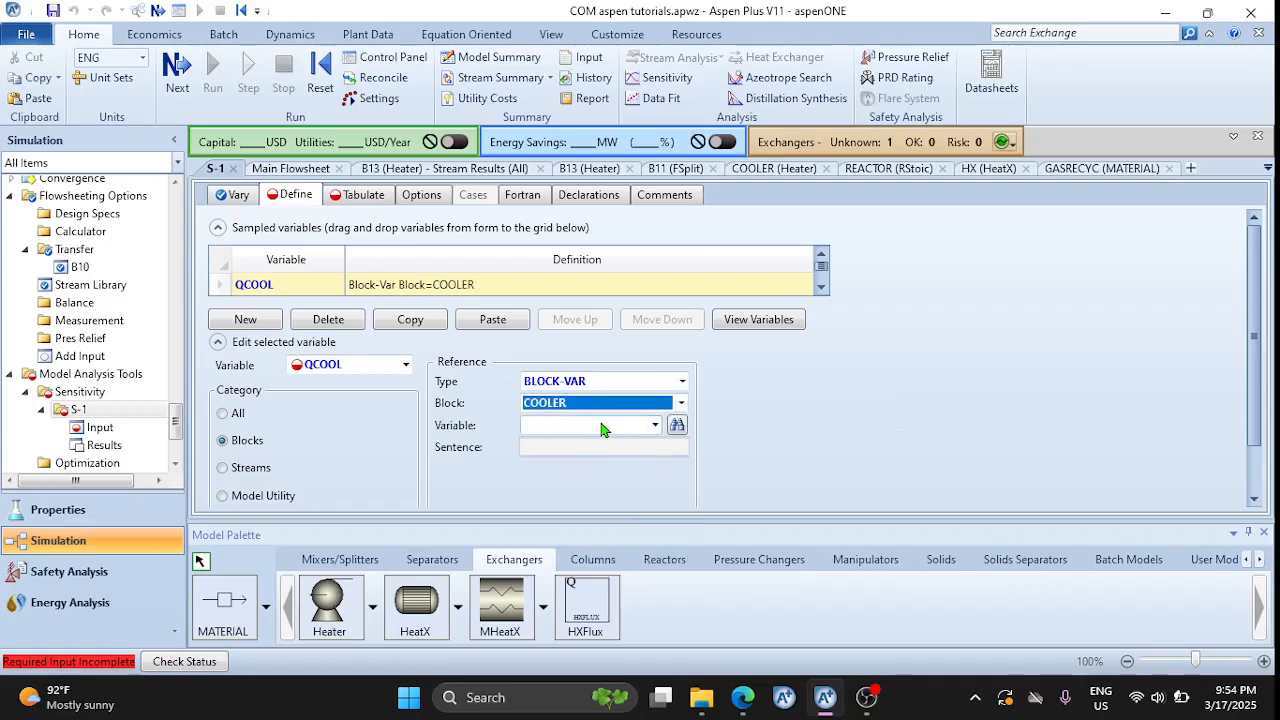
Search the COOLER block's variables for "duty" and assign NET-DUTY to QCOOL
left_click(677, 426)
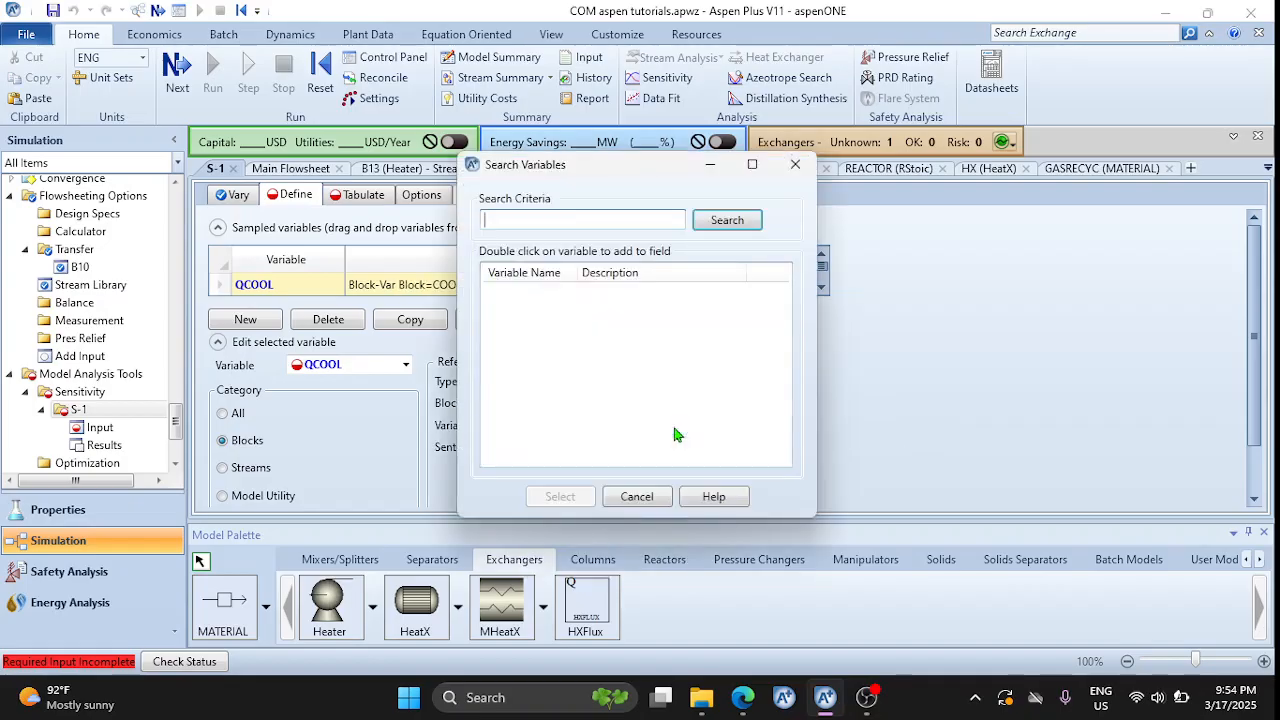
type("duty")
key("Return")
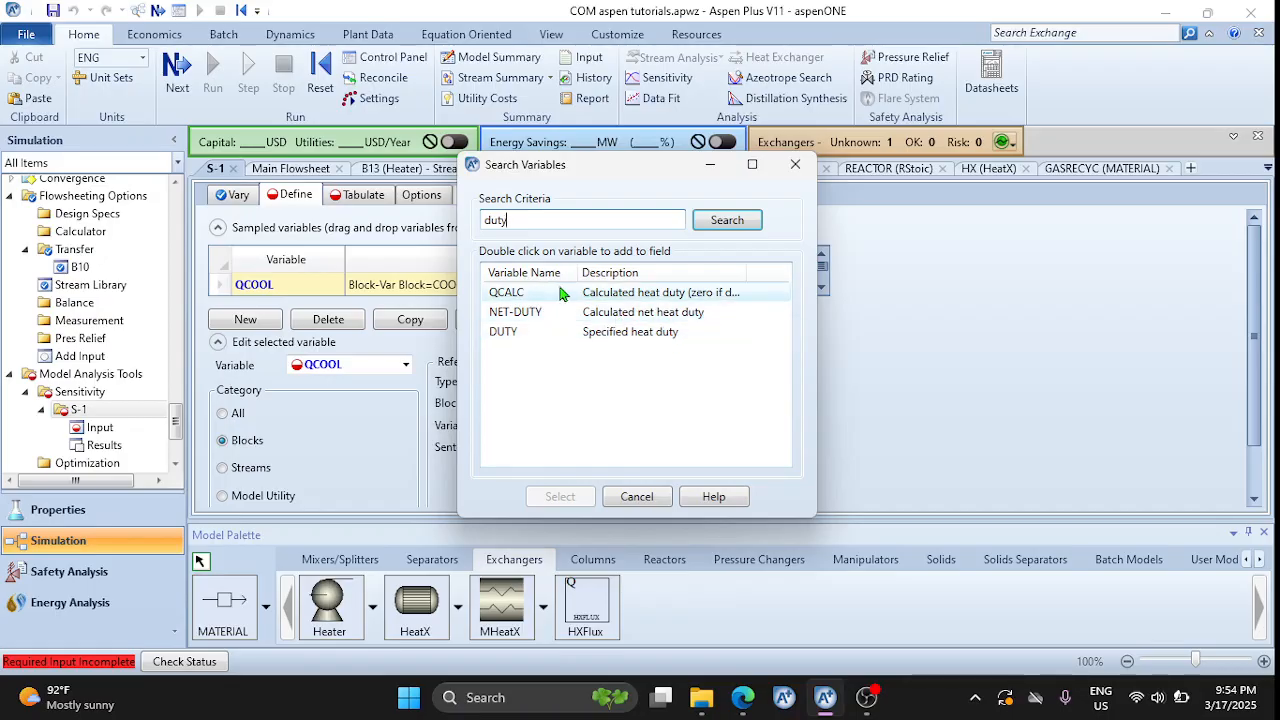
left_click(645, 316)
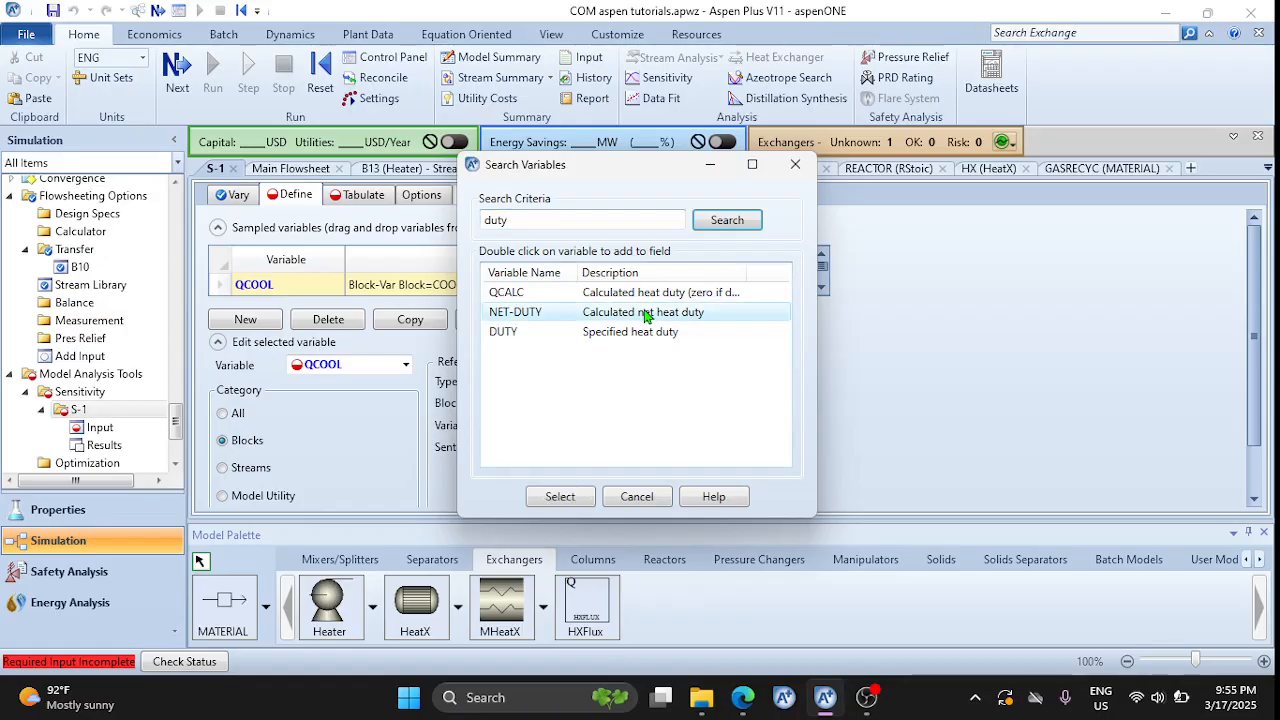
left_click(565, 496)
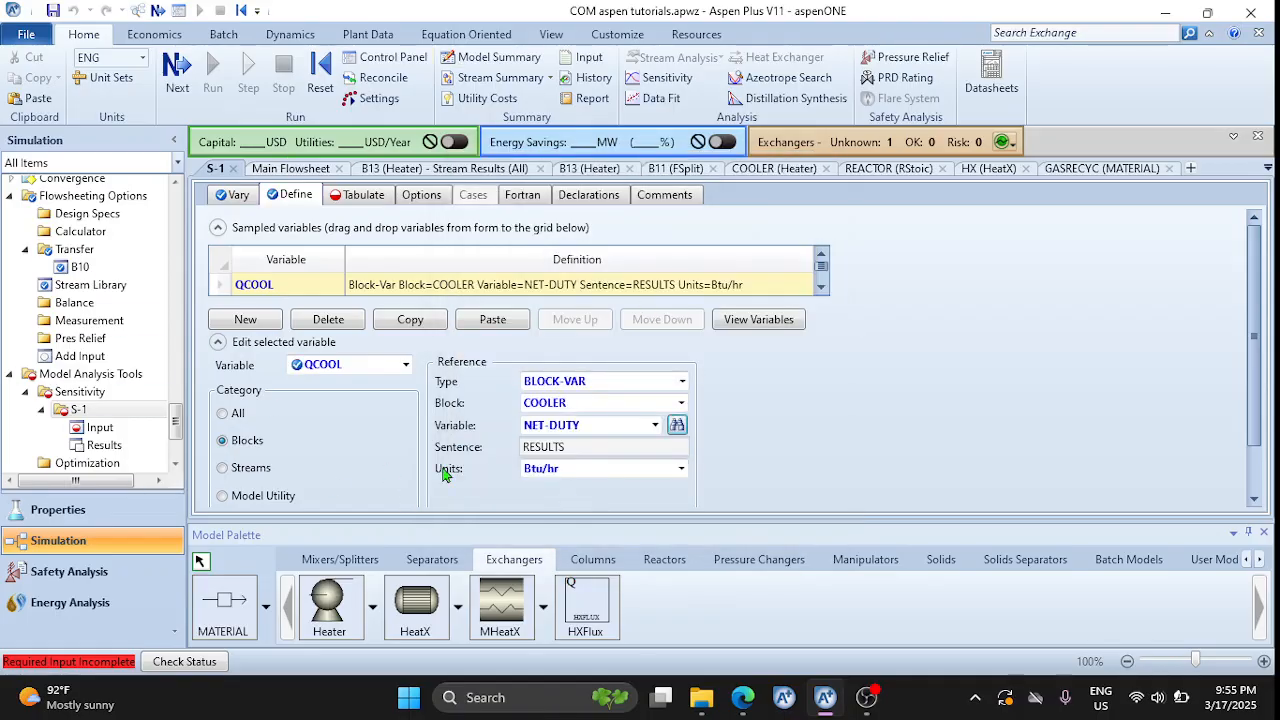
Fill the sensitivity table with the defined variable QCOOL and run the simulation
left_click(364, 198)
left_click(240, 234)
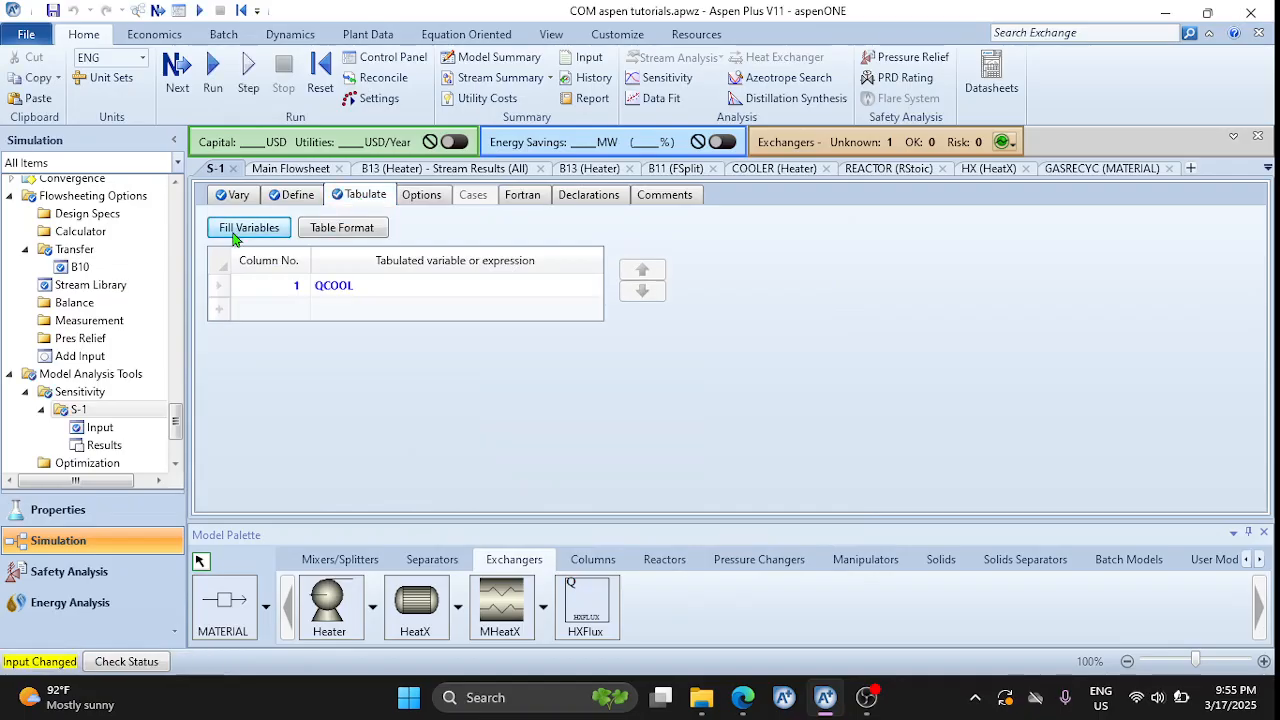
left_click(221, 80)
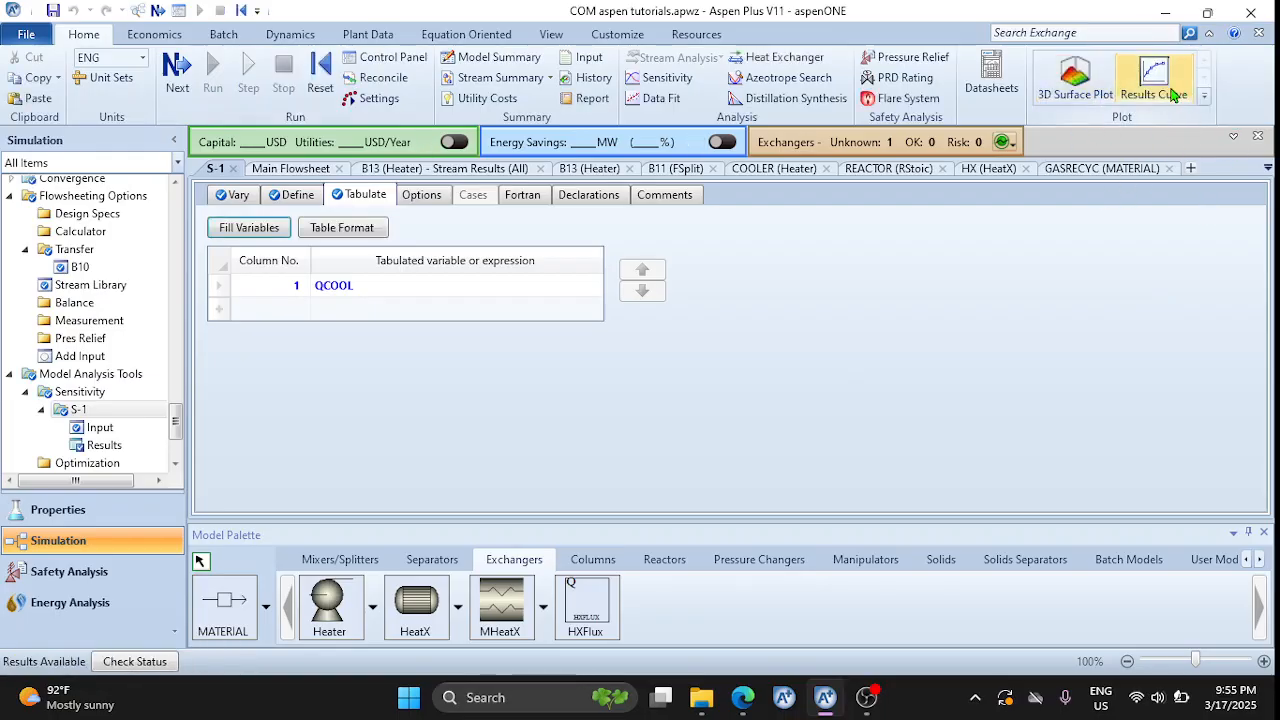
Plot the QCOOL results curve against the flash temperature, examine it and close the plot
left_click(1170, 92)
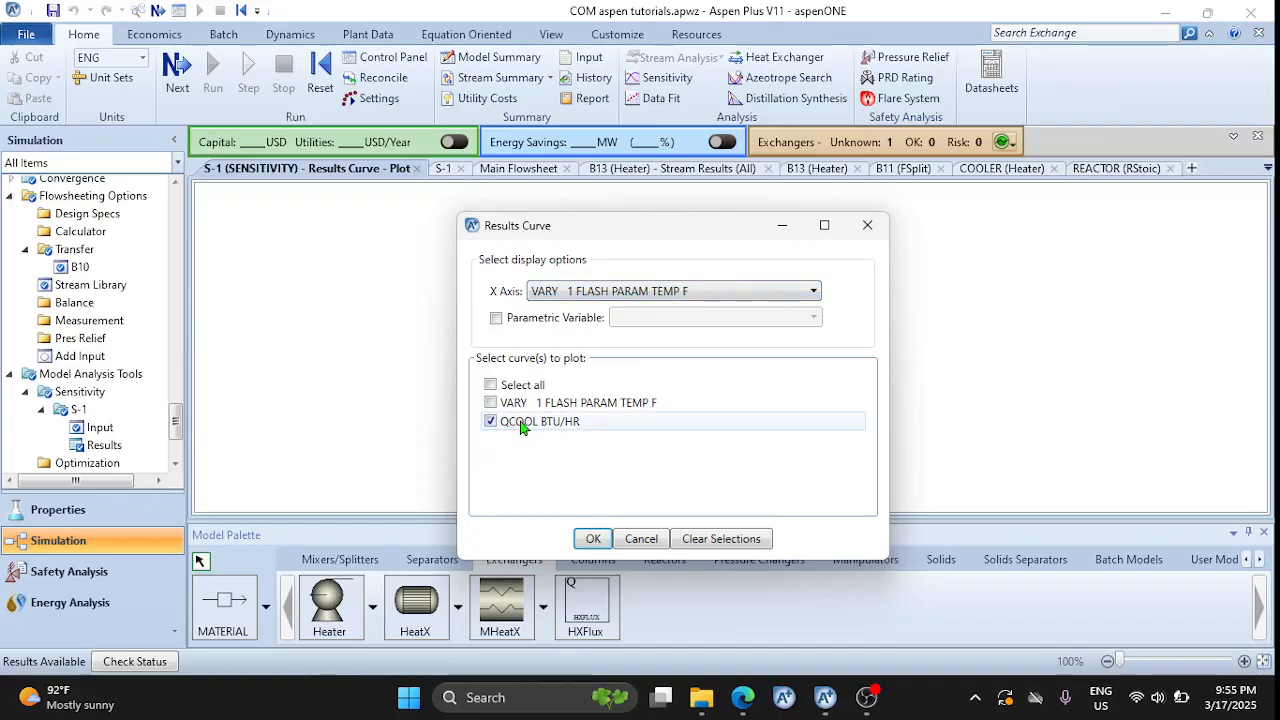
left_click(594, 539)
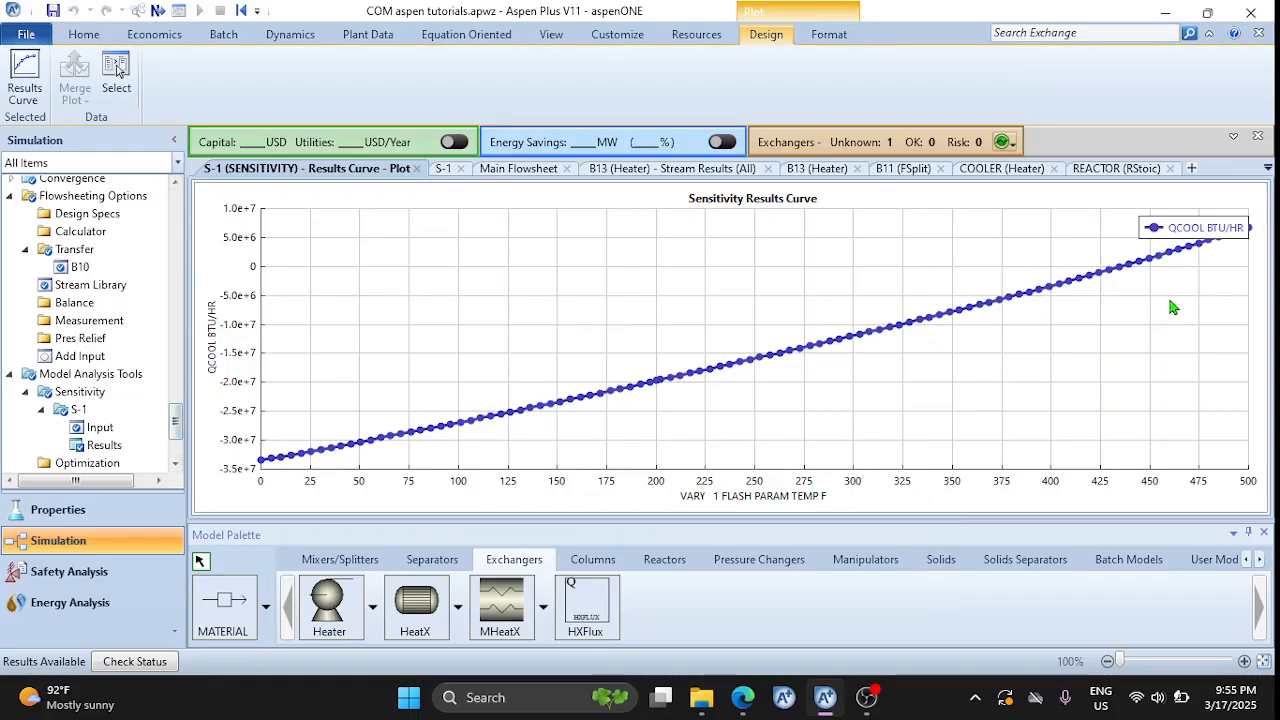
left_click(419, 168)
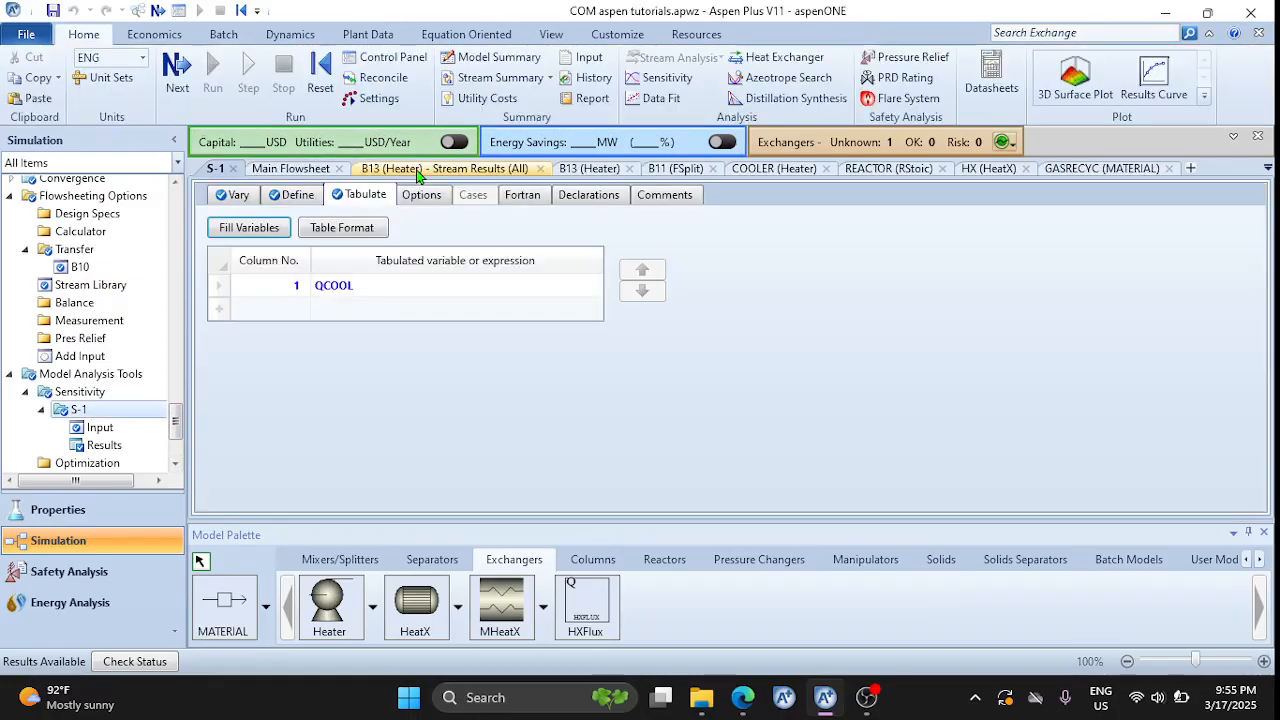
Open the sensitivity analysis's Fortran statements and place the tutorial PDF side by side with Aspen Plus
left_click(294, 194)
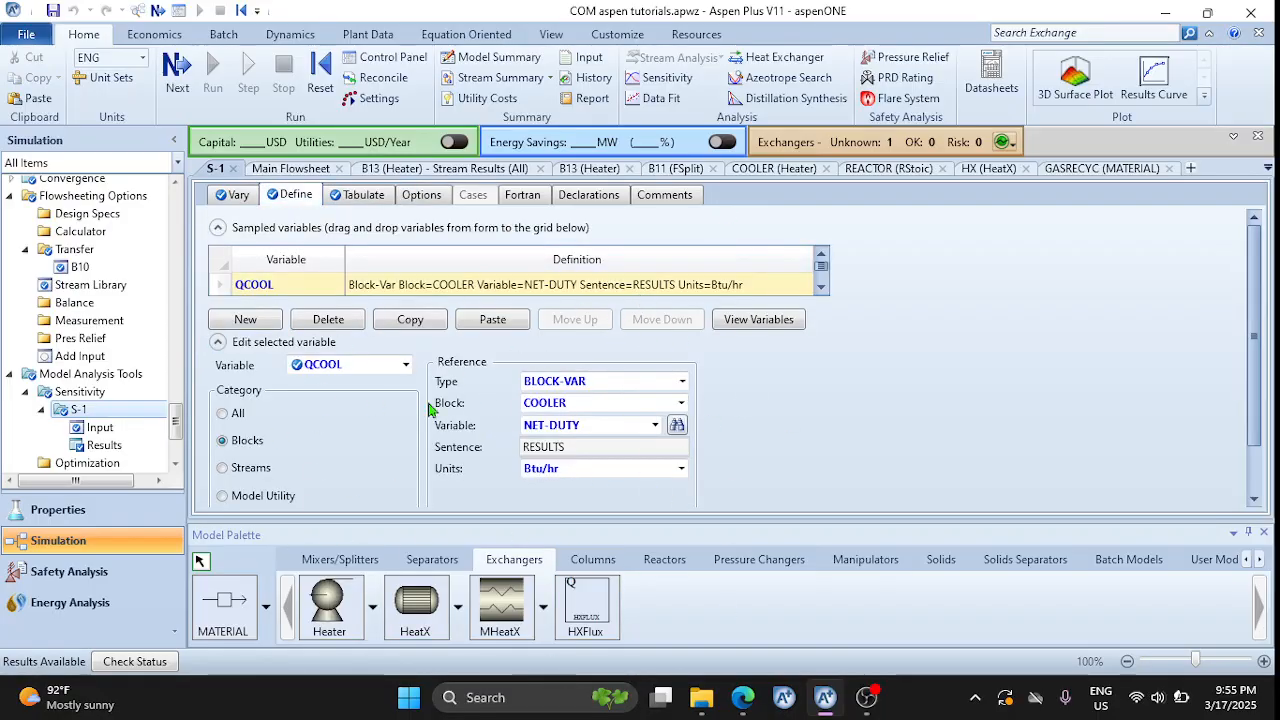
left_click(523, 198)
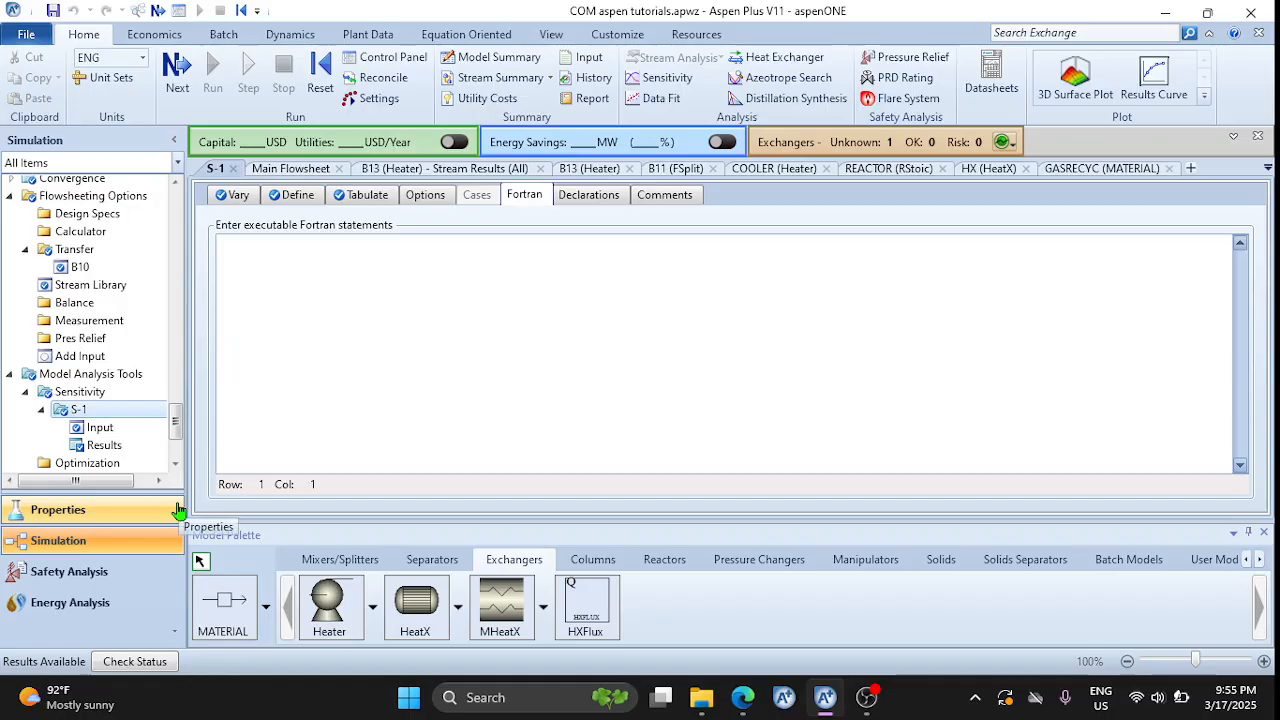
left_click(333, 271)
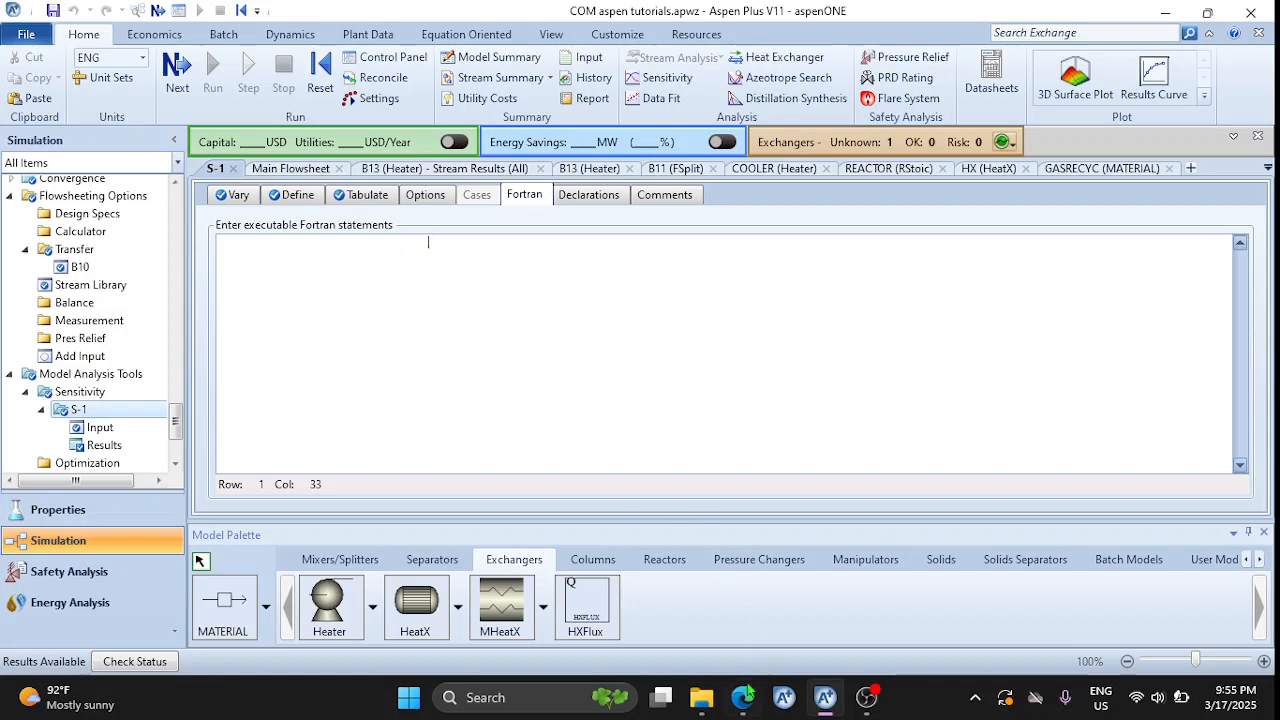
mouse_move(745, 695)
left_click(731, 592)
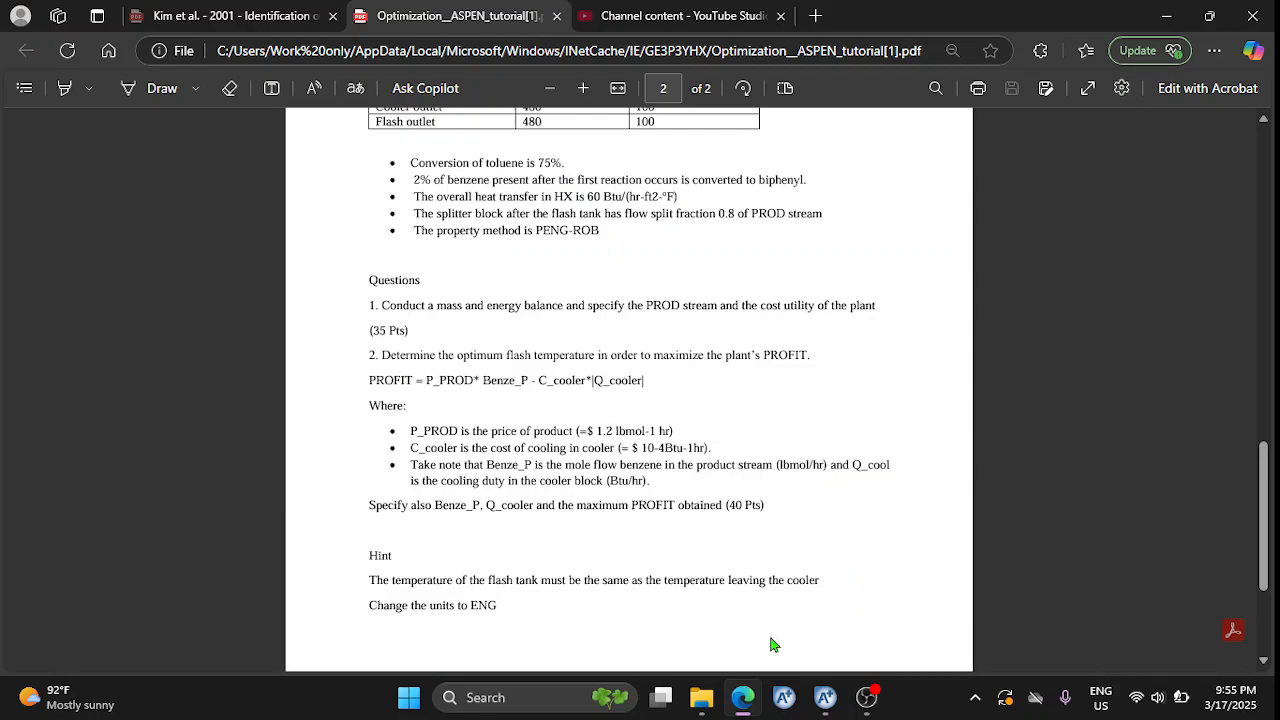
left_click_drag(925, 9, 2, 200)
left_click(700, 212)
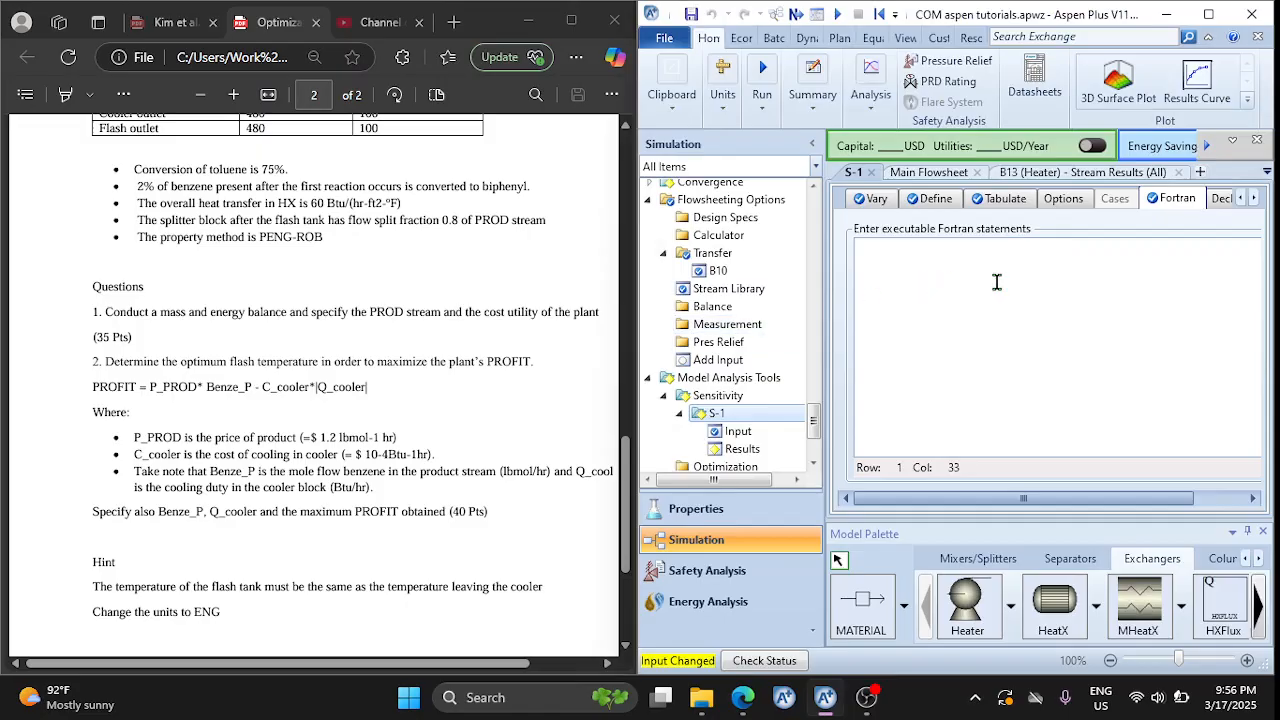
Enter the Fortran statements P_PROD=1.2 and C_cooler=10e-4 on separate lines for the product price and cooling cost
type("P")
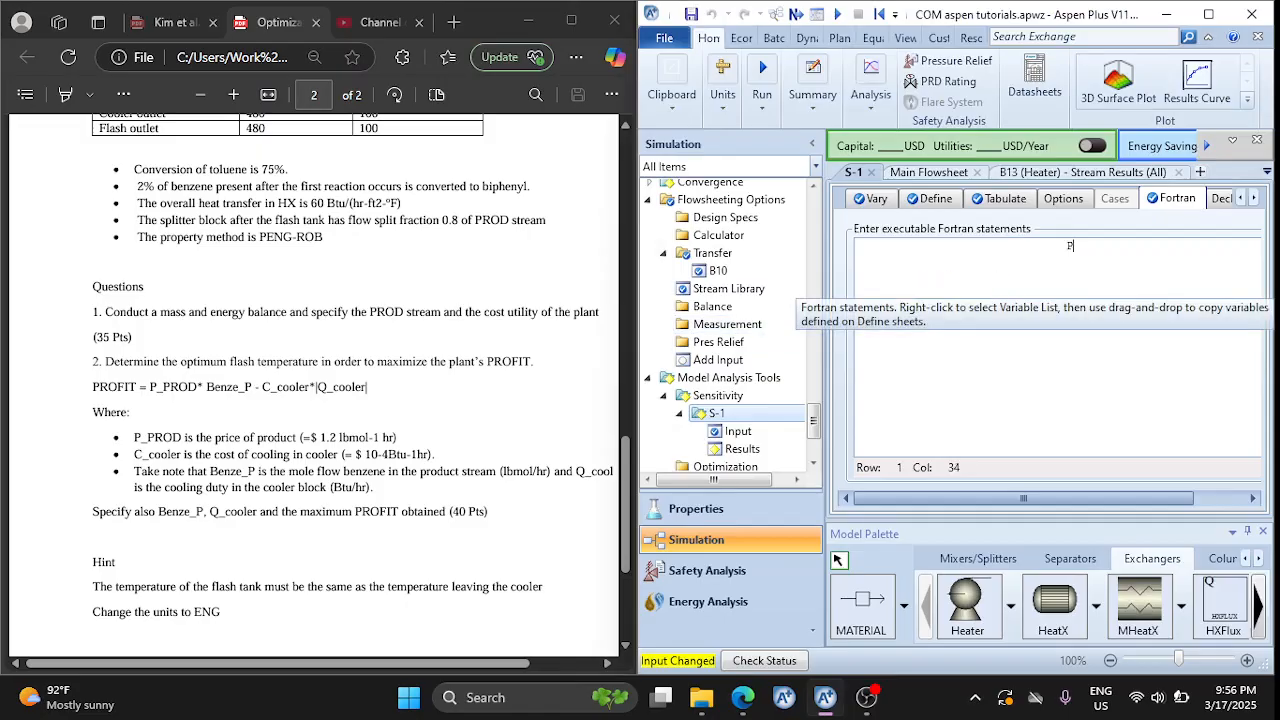
type("_PROD=")
key("BackSpace")
key("BackSpace")
type("OD=1.2")
key("Return")
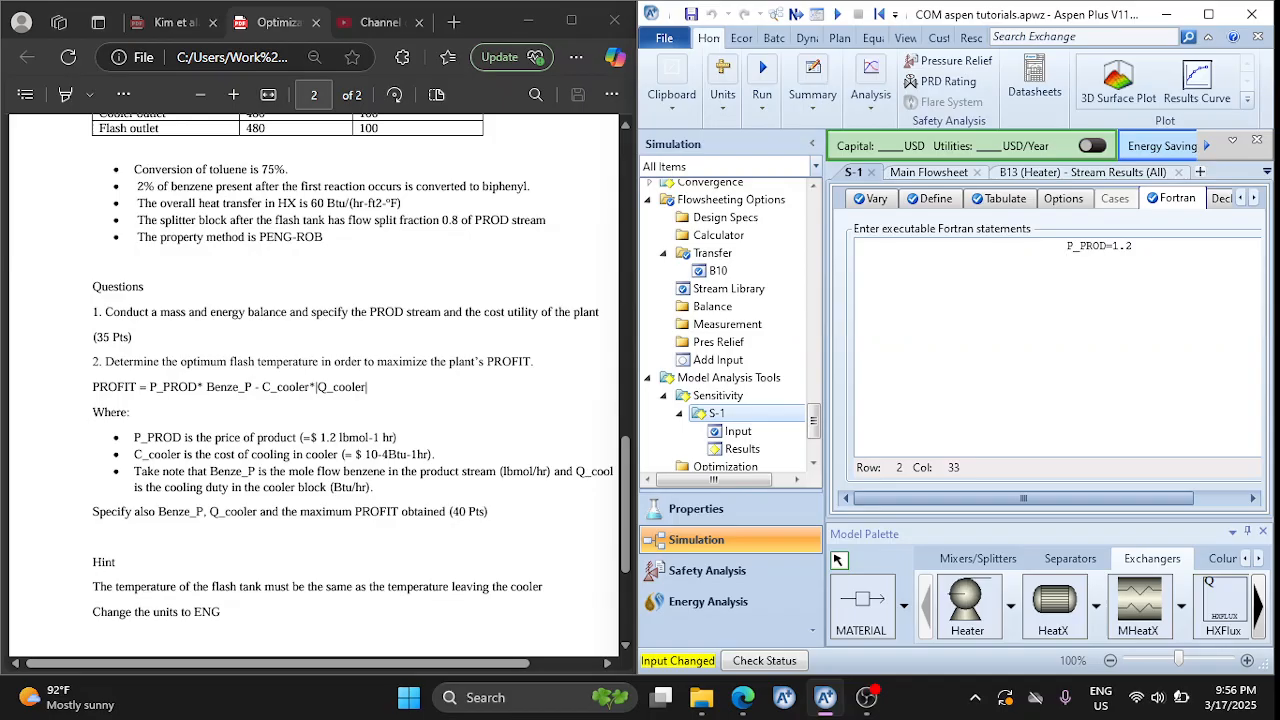
type("C_cooler=10e-4")
Create a second sampled variable named BENZEP in the sensitivity analysis definitions
left_click(934, 202)
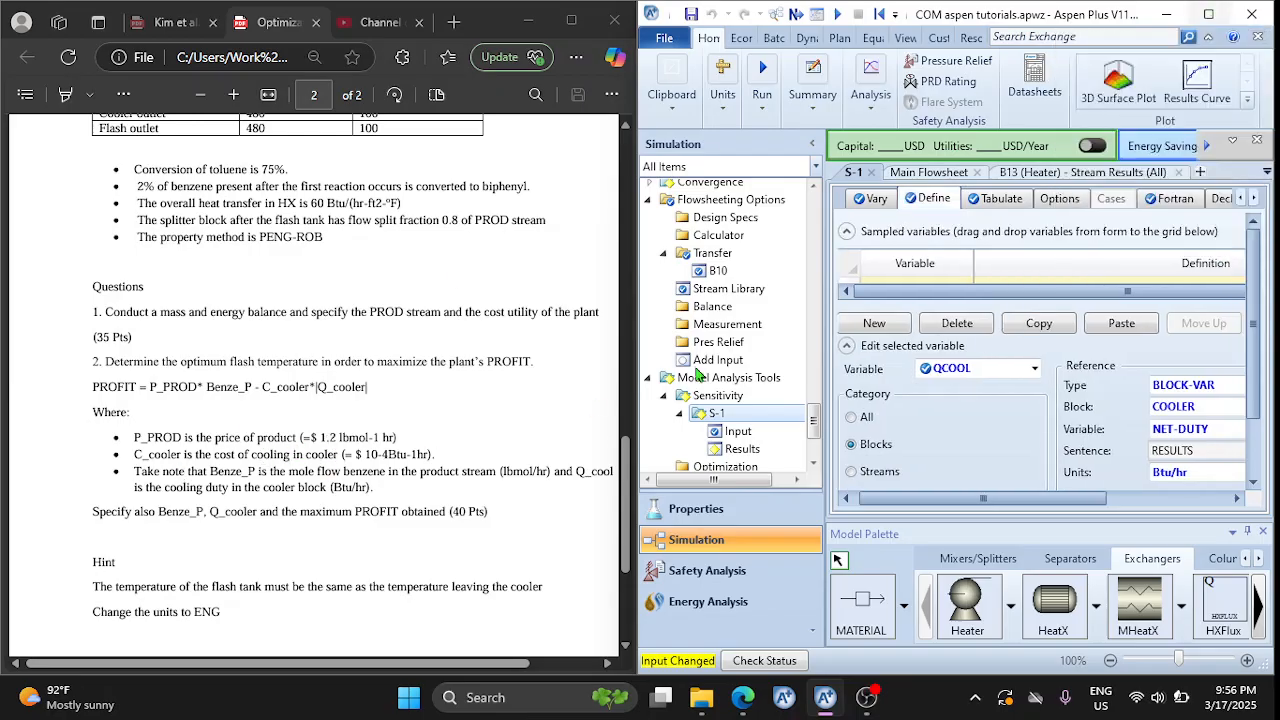
left_click(867, 334)
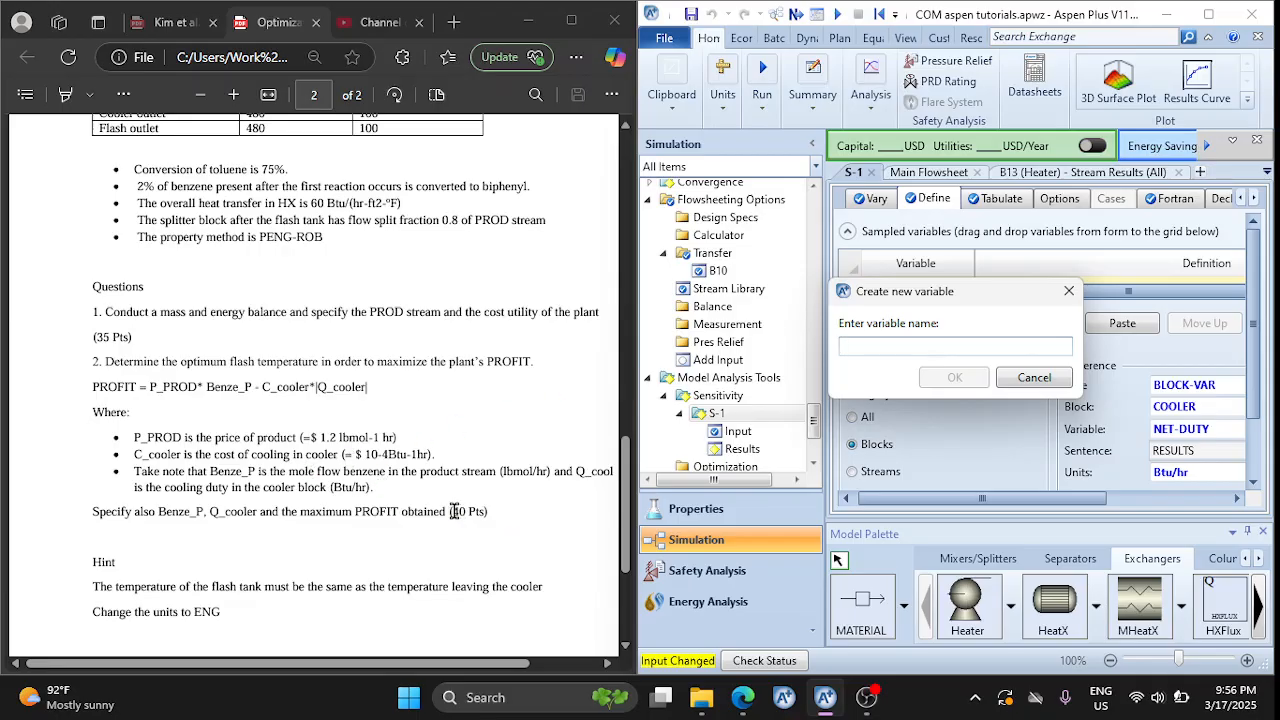
type("BENZEP")
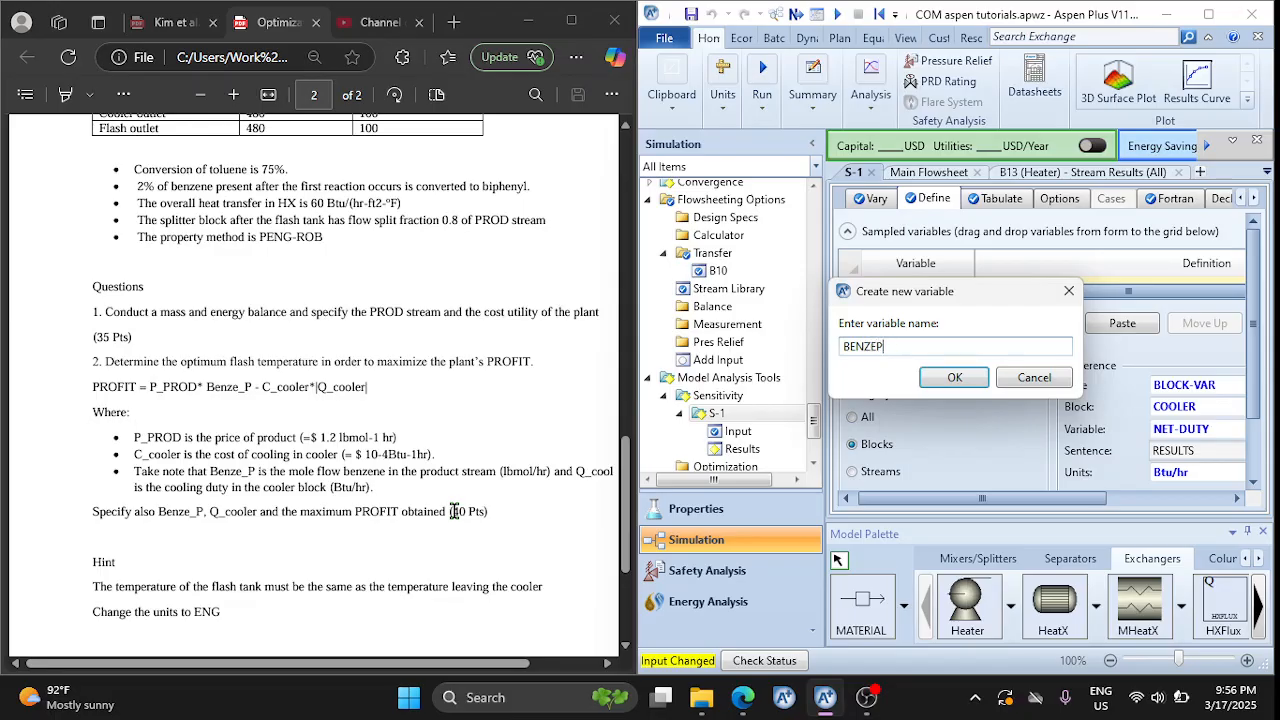
left_click(935, 377)
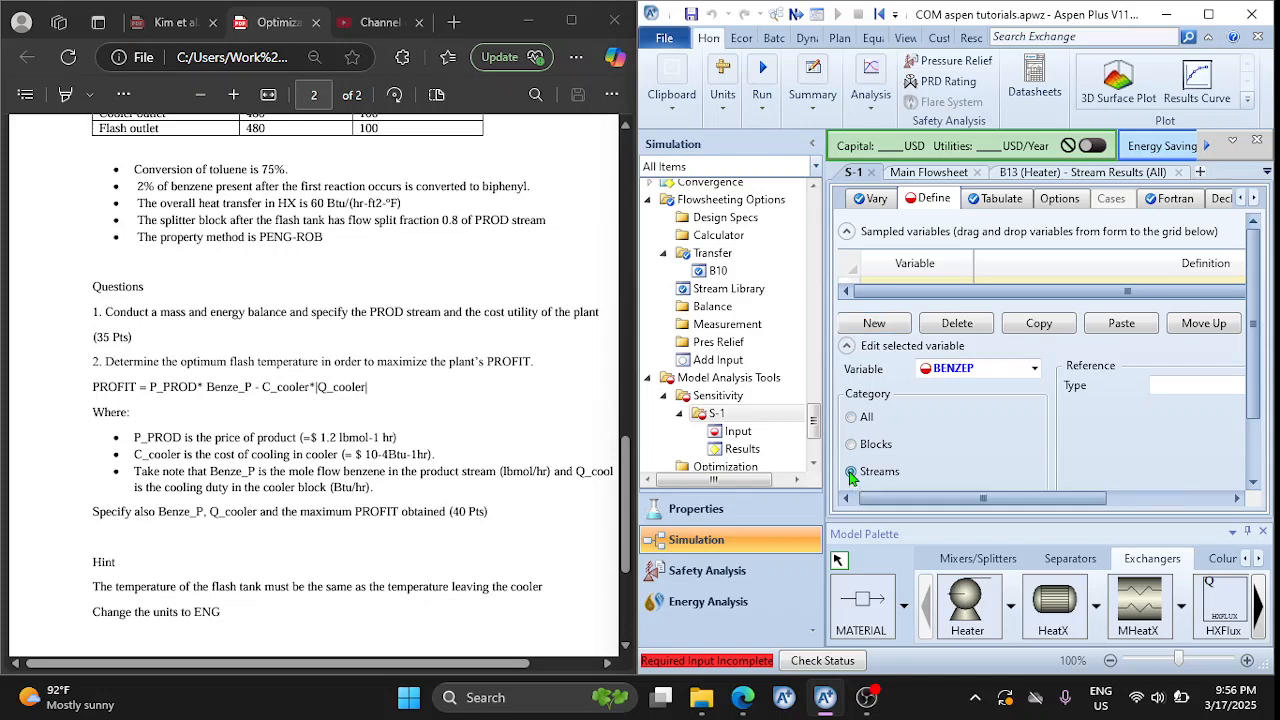
Define BENZEP in the Streams category as the Mass-Flow of component C6H6 in the PRODUCT stream, with Aspen Plus maximized
left_click(851, 472)
left_click(1207, 15)
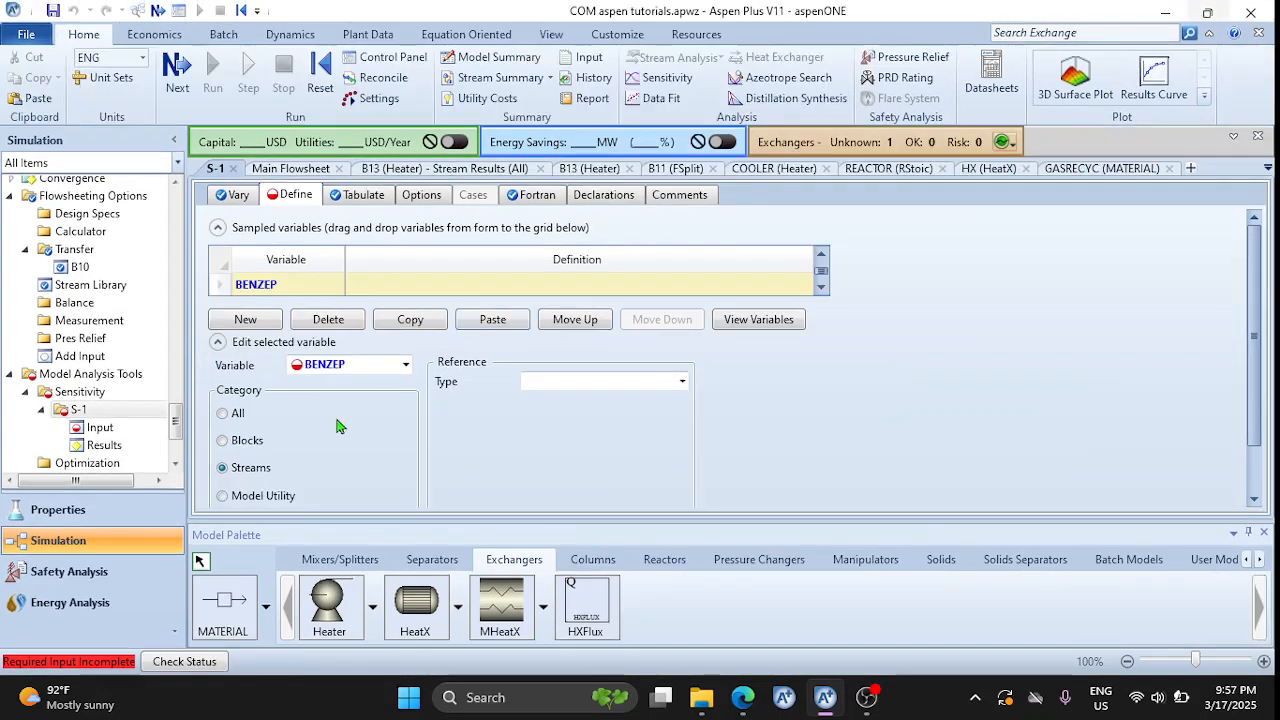
left_click(681, 382)
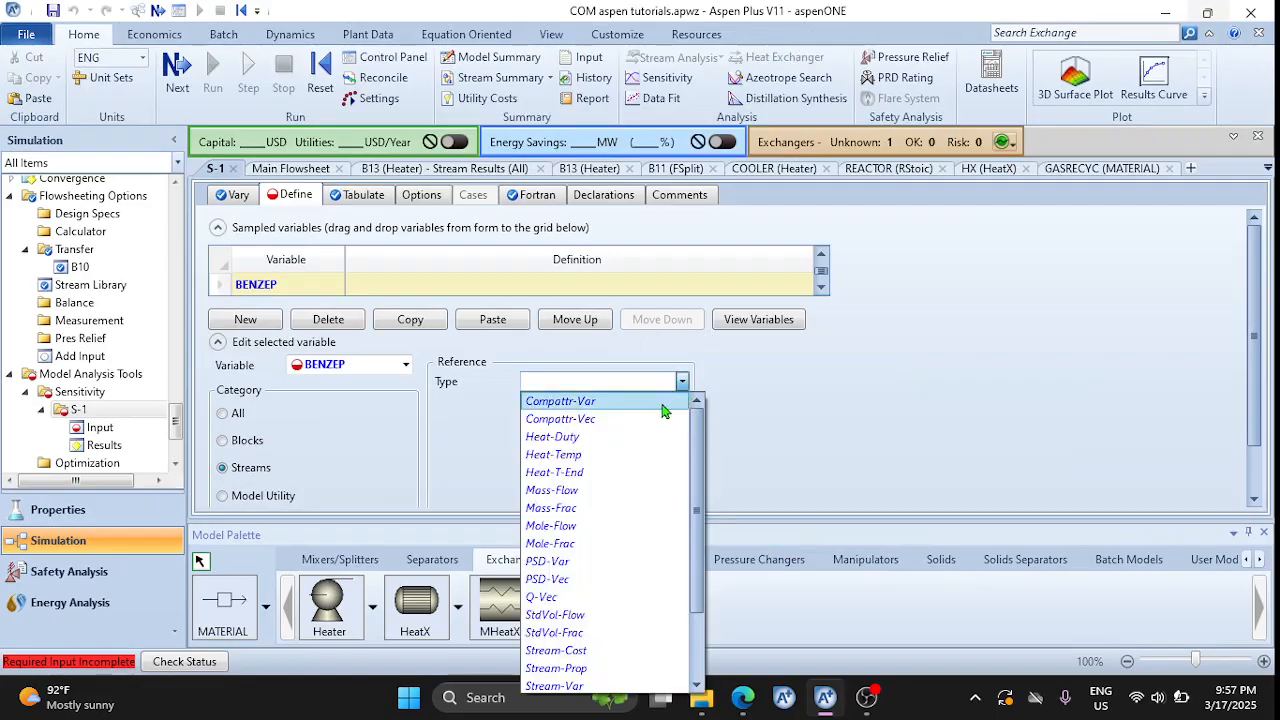
left_click(577, 490)
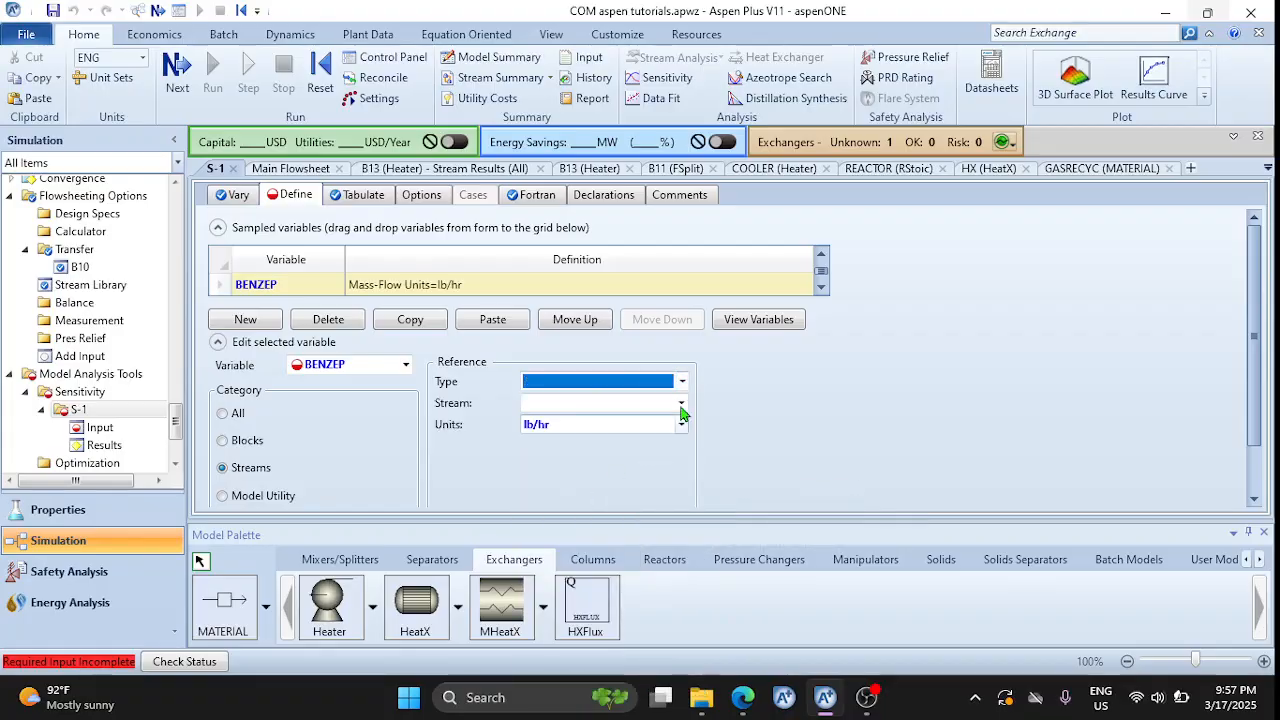
left_click(680, 403)
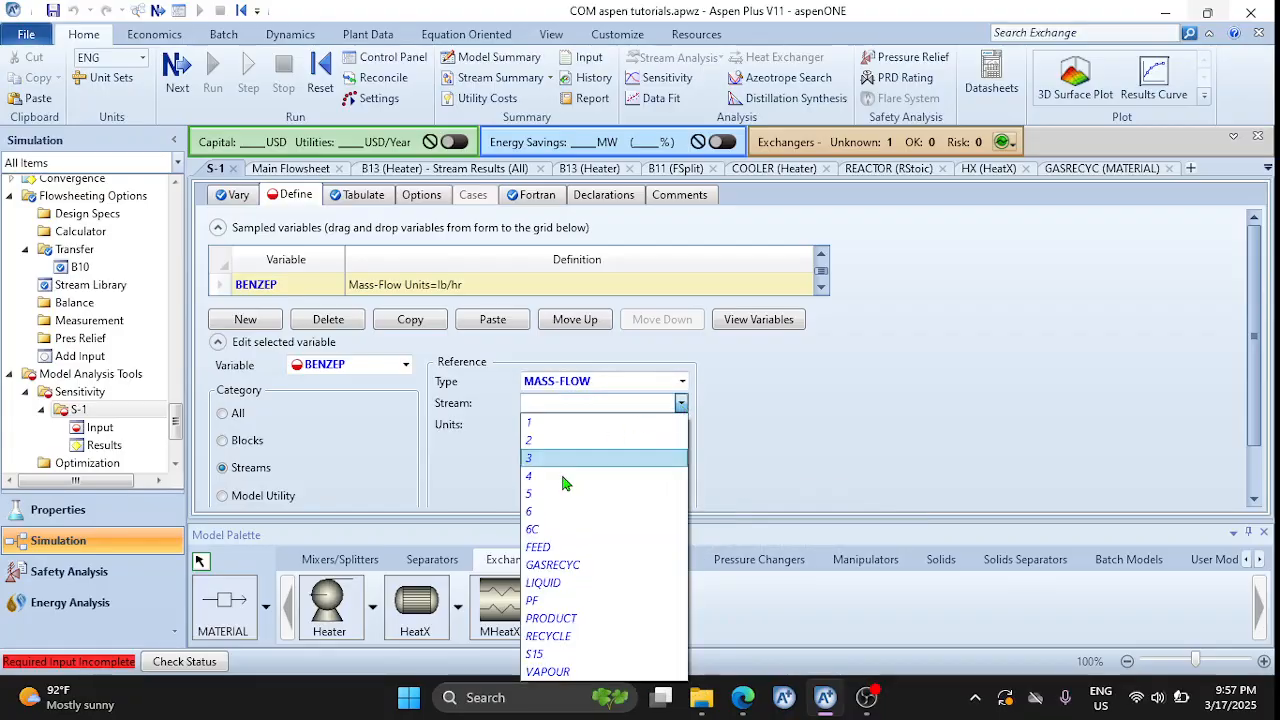
left_click(575, 618)
left_click(678, 452)
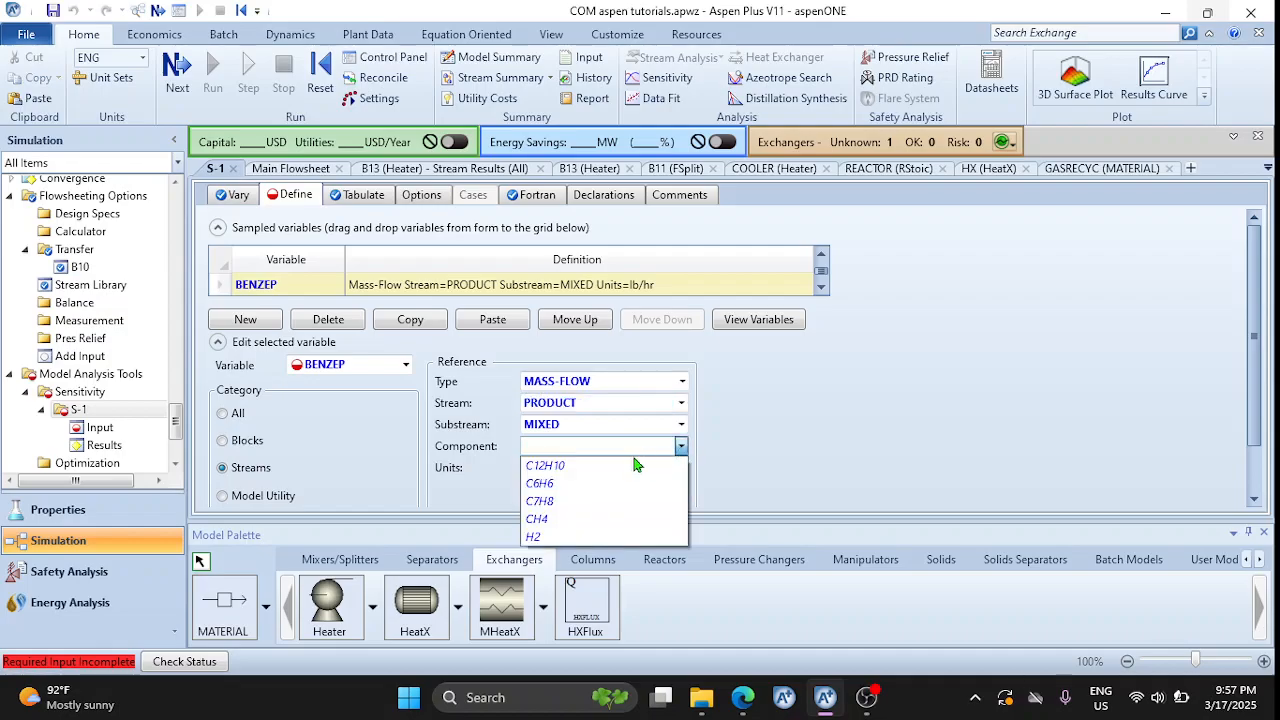
left_click(567, 487)
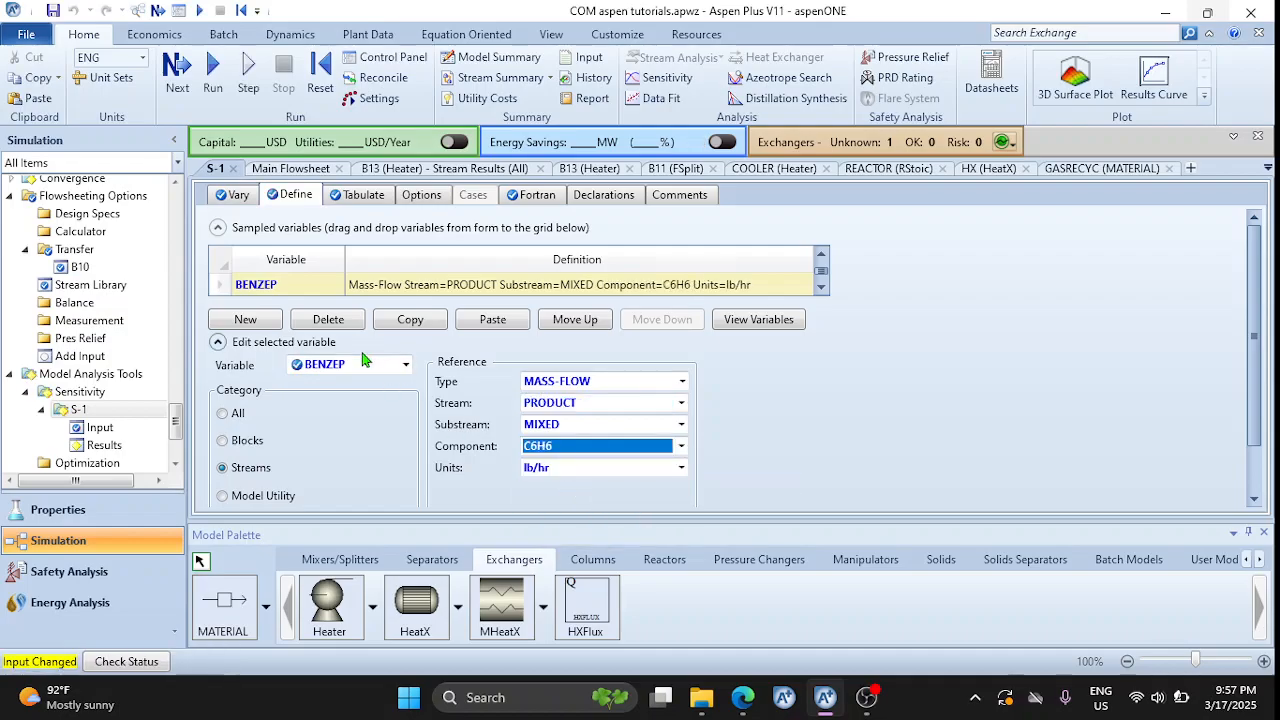
Check the PDF's profit formula, place Aspen Plus beside it, and begin the third Fortran statement as Profit=P_PROD*BENZEP
mouse_move(745, 693)
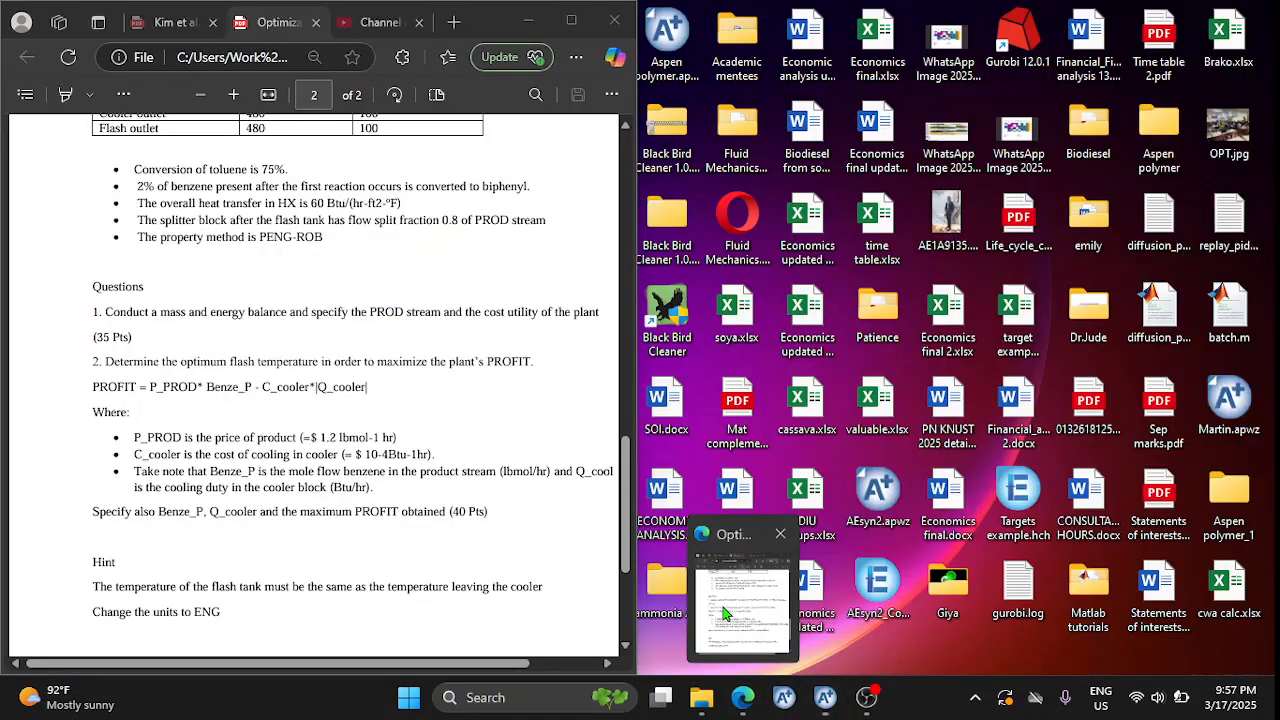
left_click(742, 620)
scroll(393, 553, "left", 1)
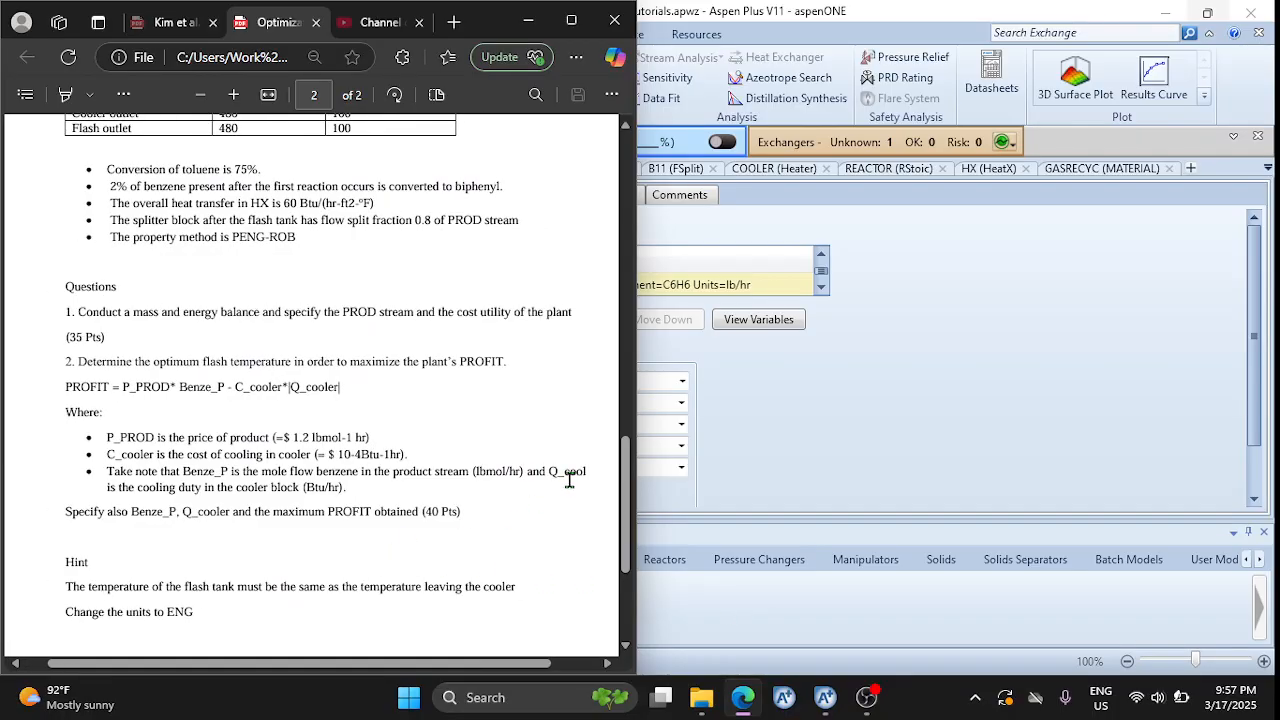
left_click(789, 429)
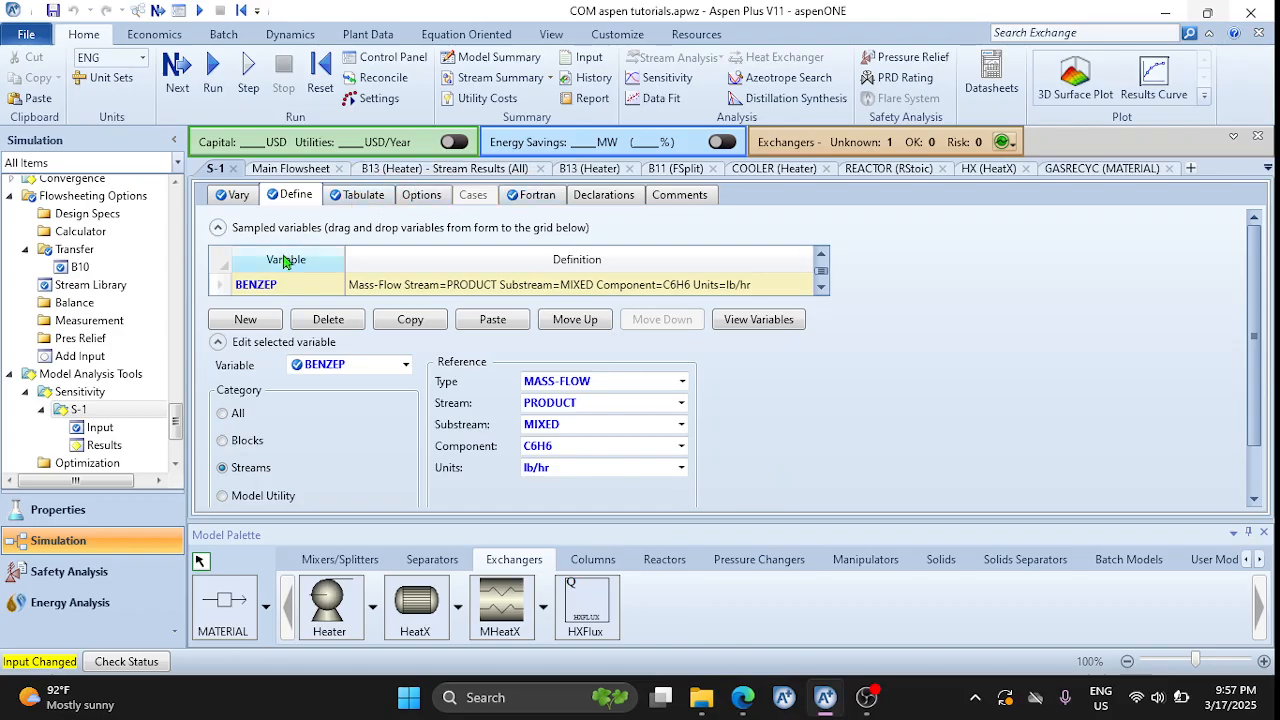
left_click(822, 283)
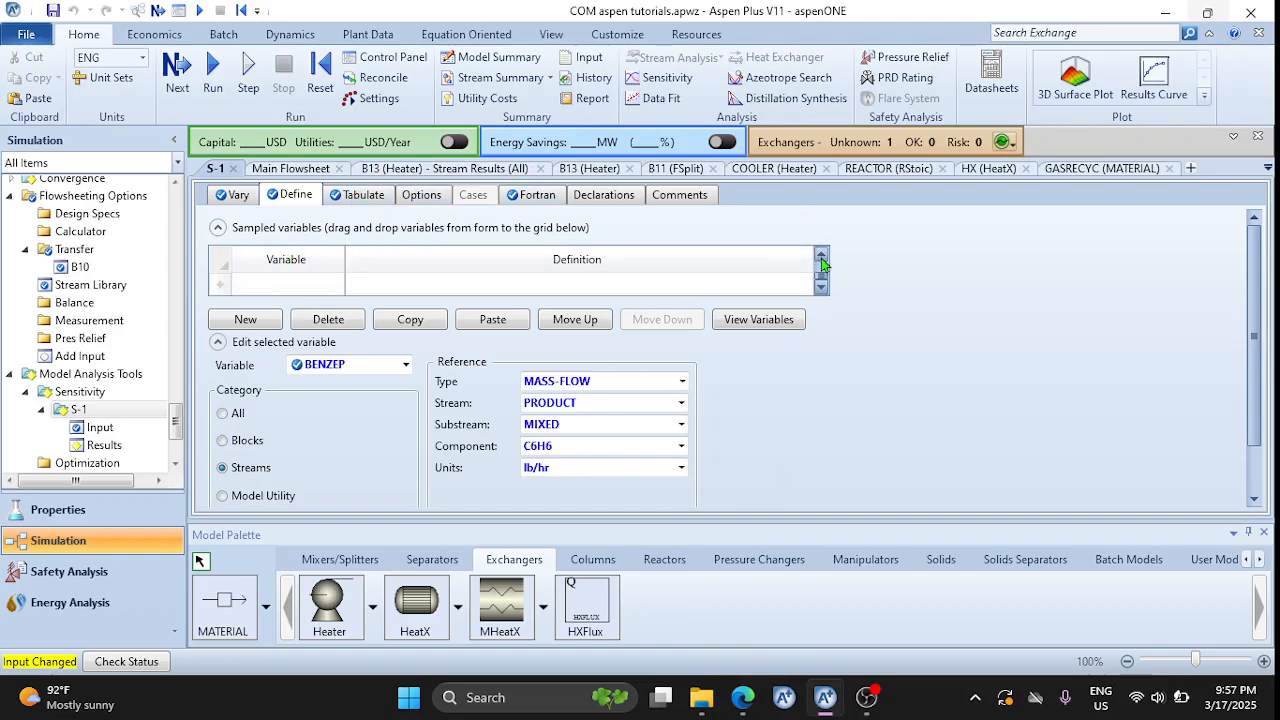
left_click(822, 260)
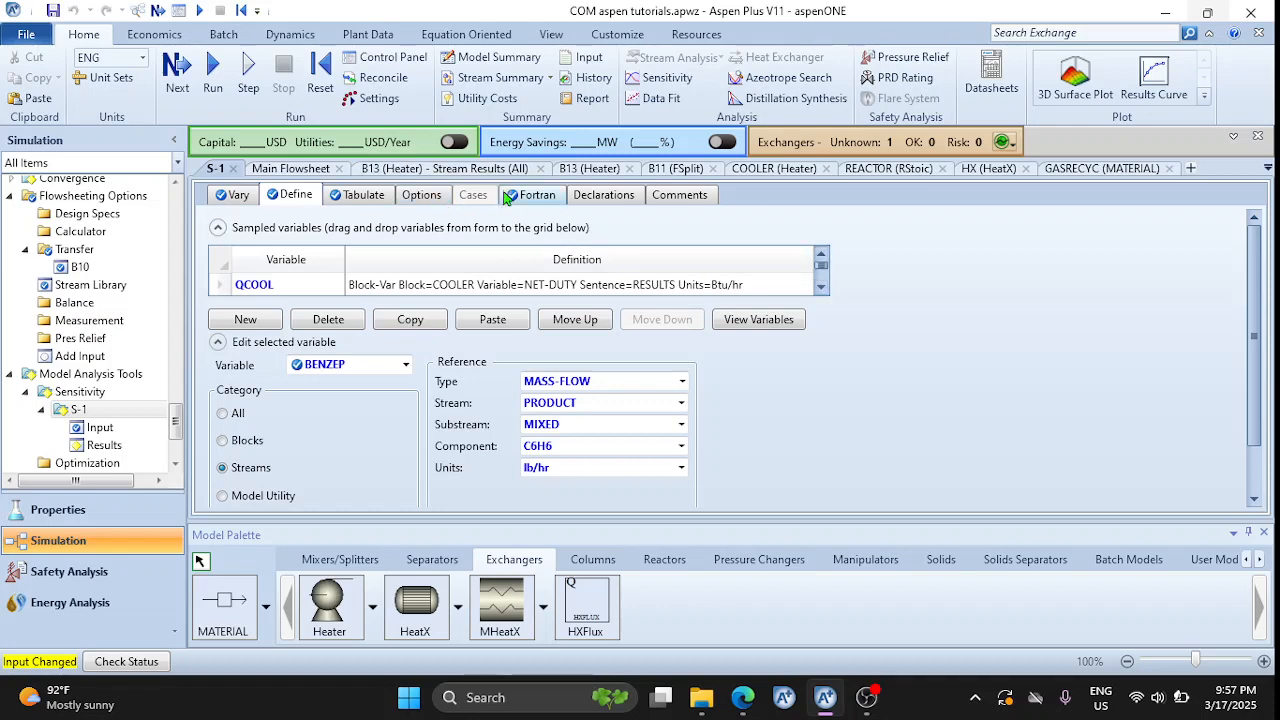
left_click(535, 203)
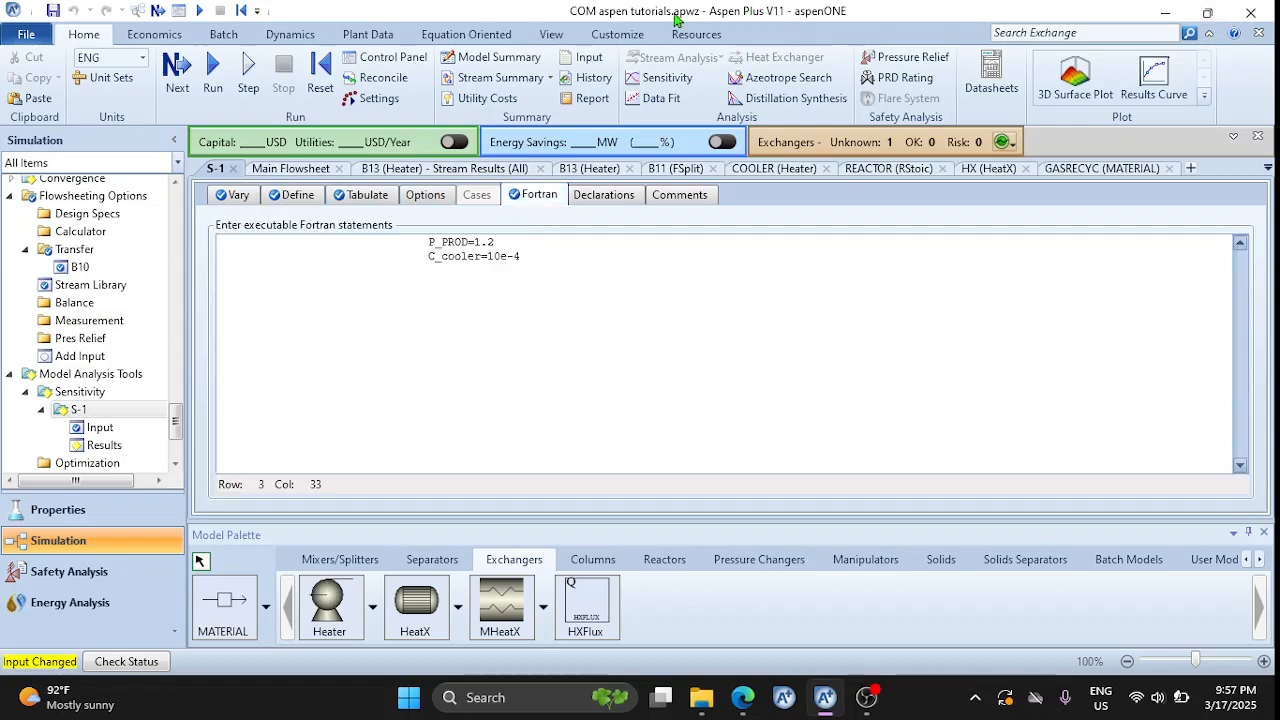
left_click_drag(676, 14, 1275, 215)
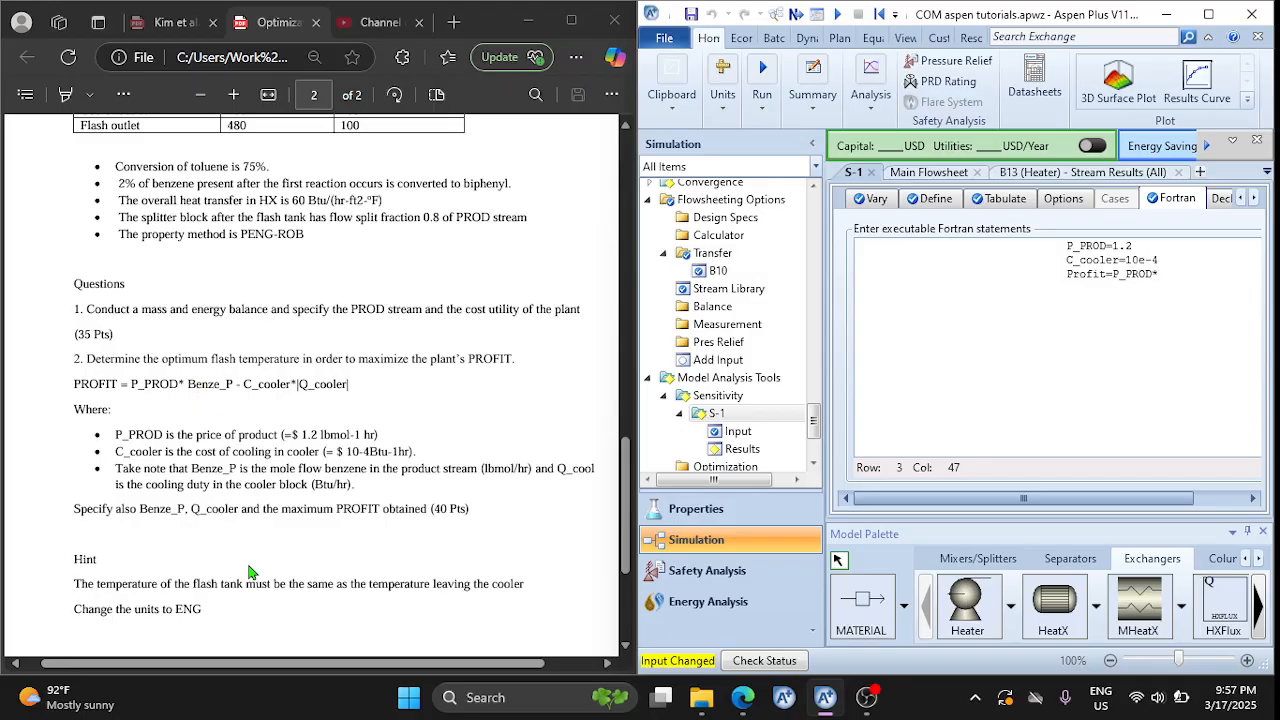
type("ENZEP")
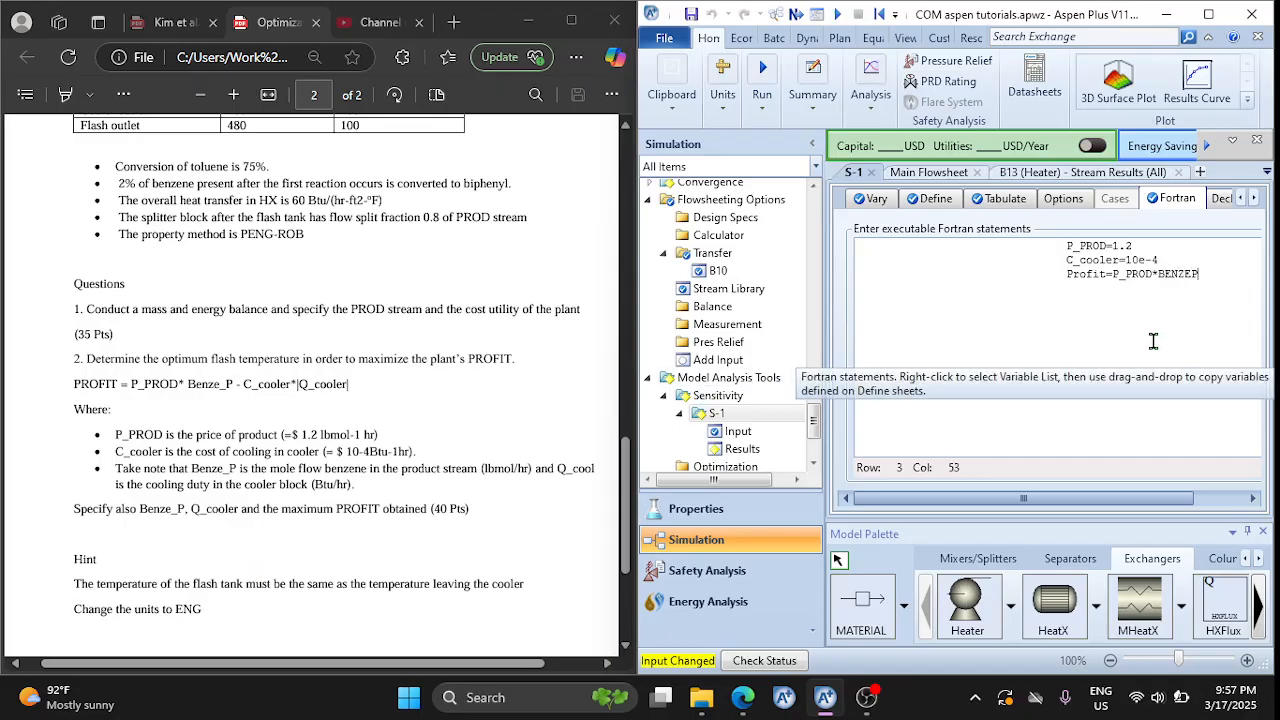
Try to insert QCOOL from the sensitivity analysis's defined variable list into the Fortran statements
right_click(1133, 313)
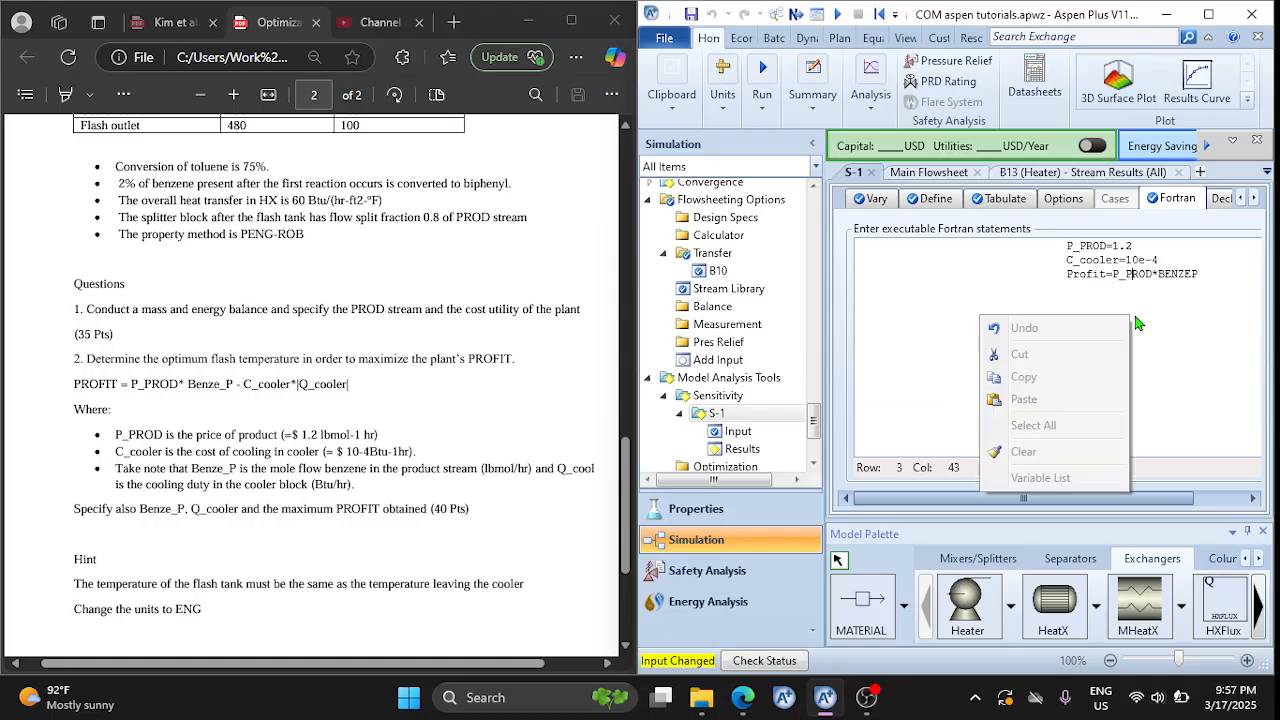
left_click(1040, 479)
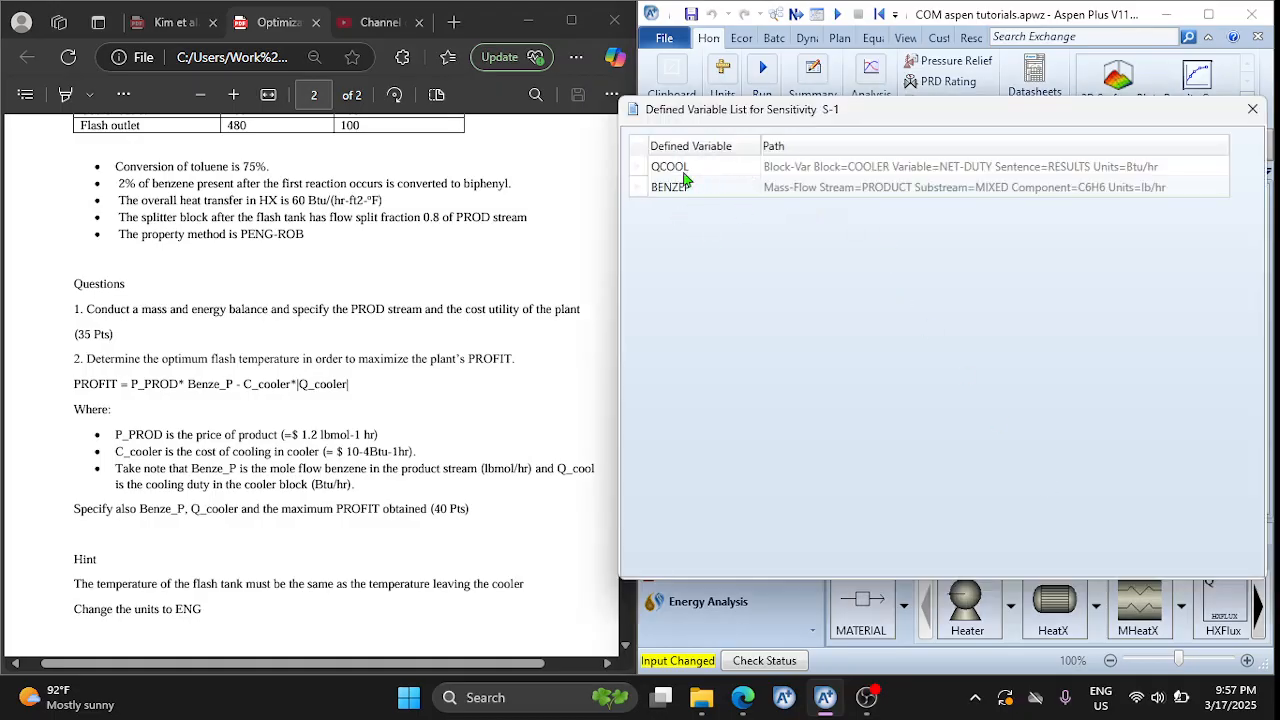
left_click_drag(682, 172, 1083, 183)
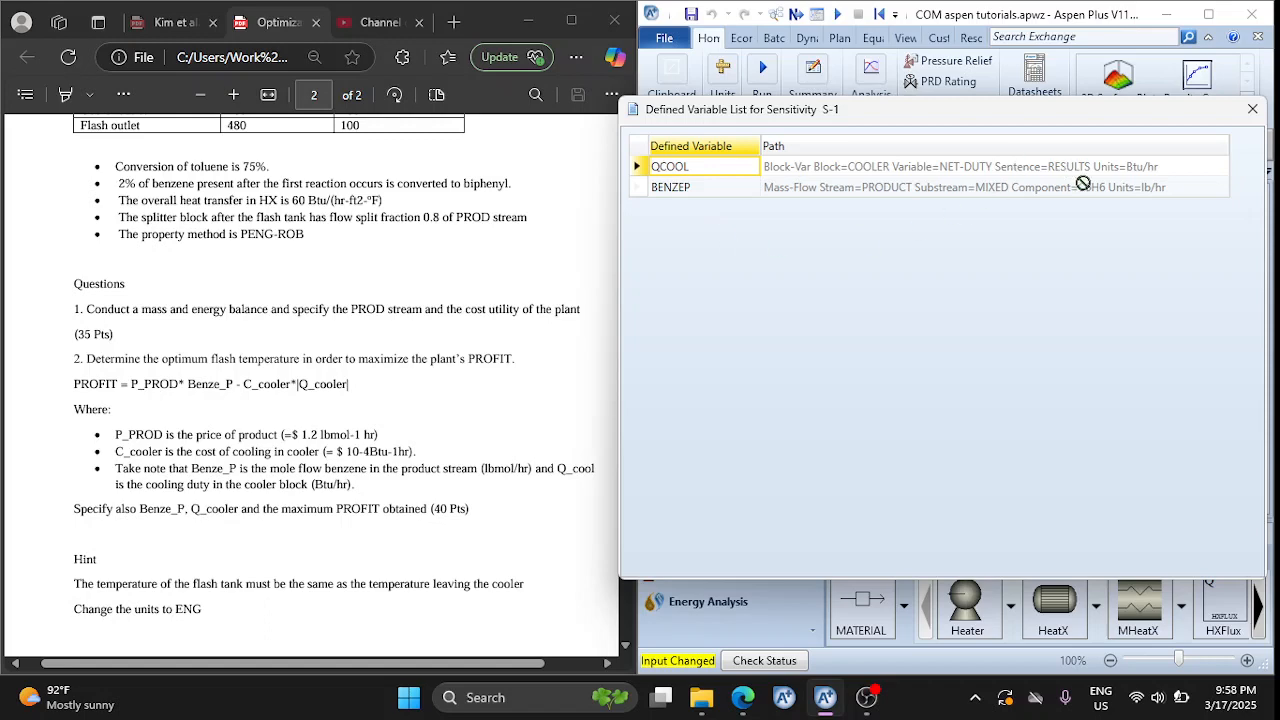
left_click_drag(983, 120, 421, 120)
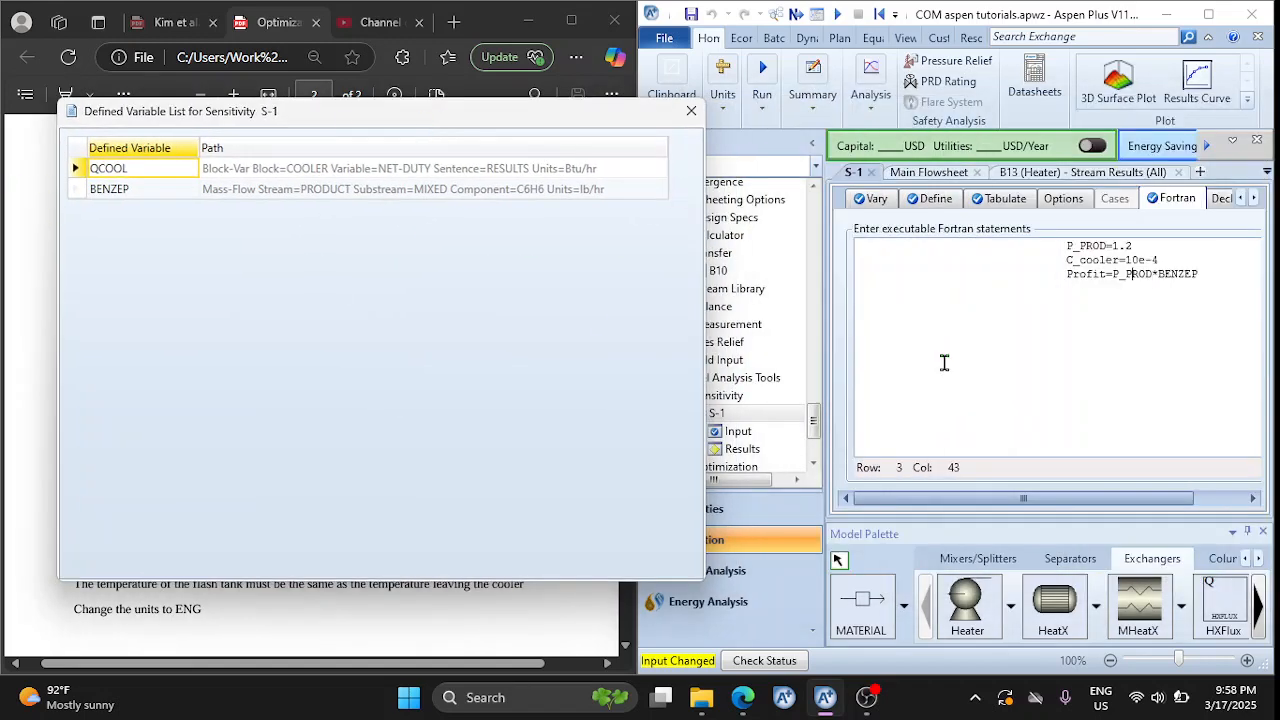
left_click(1213, 291)
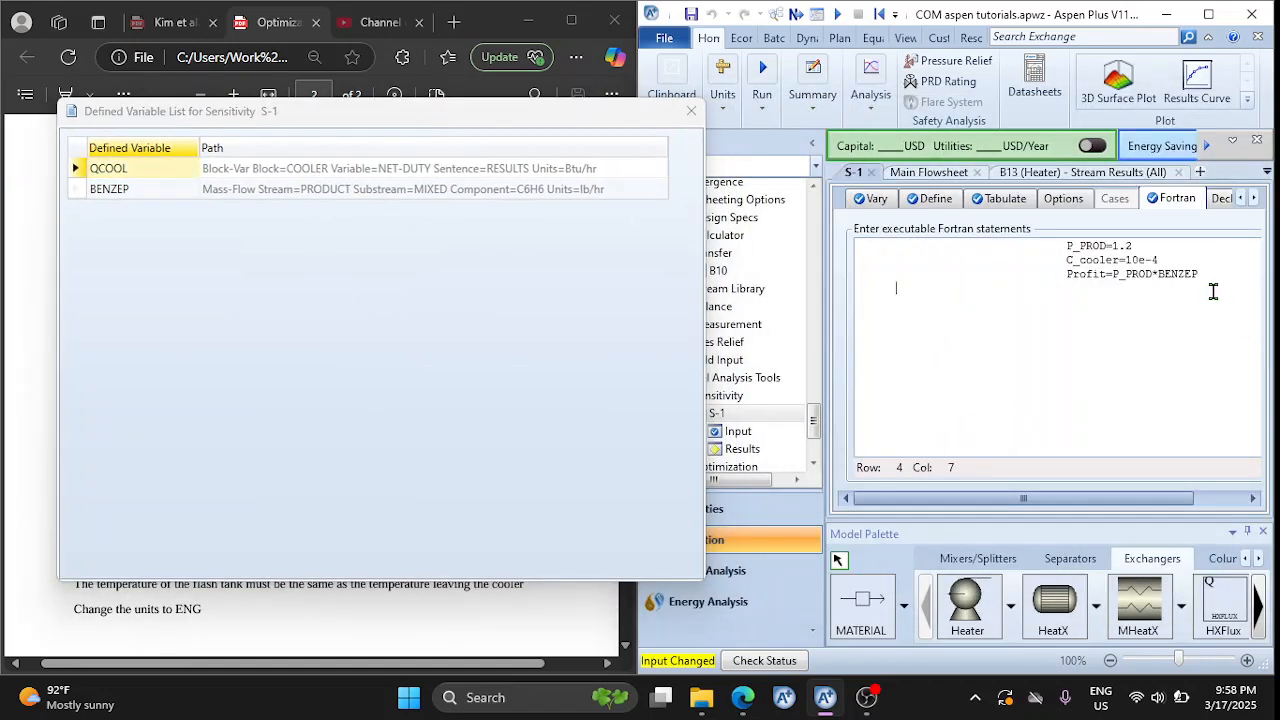
left_click_drag(118, 172, 458, 207)
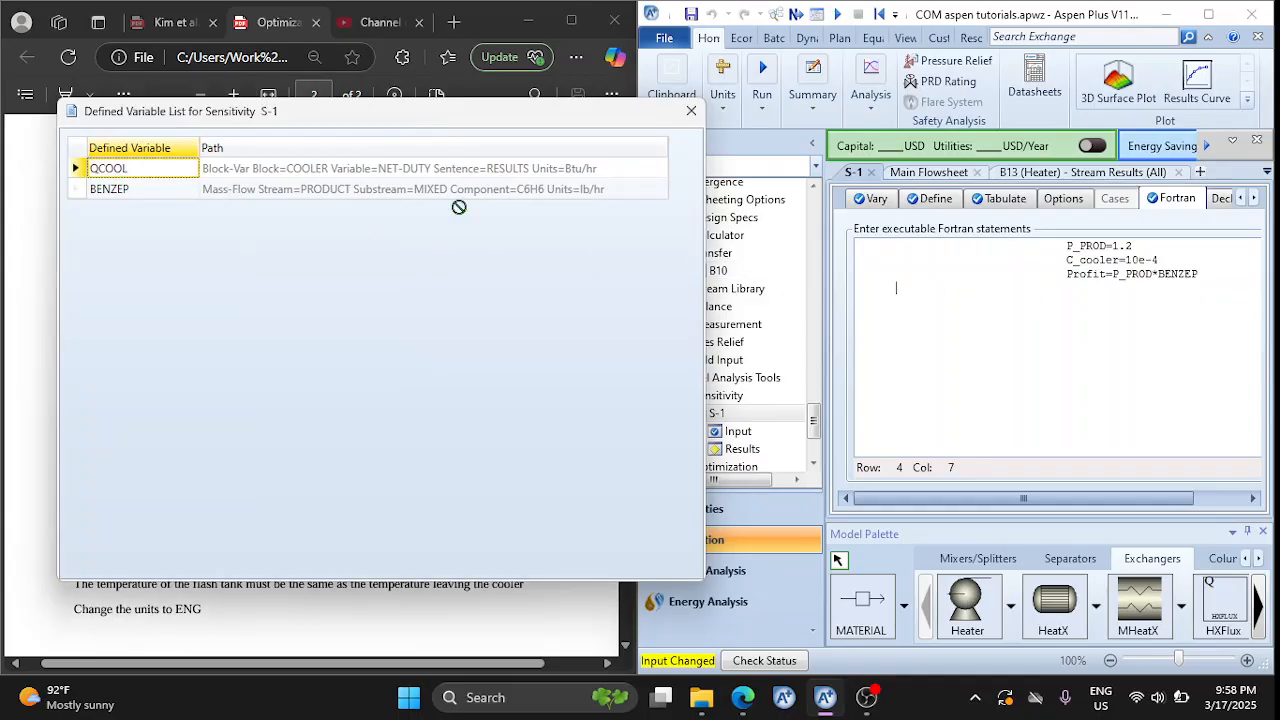
left_click_drag(940, 316, 937, 308)
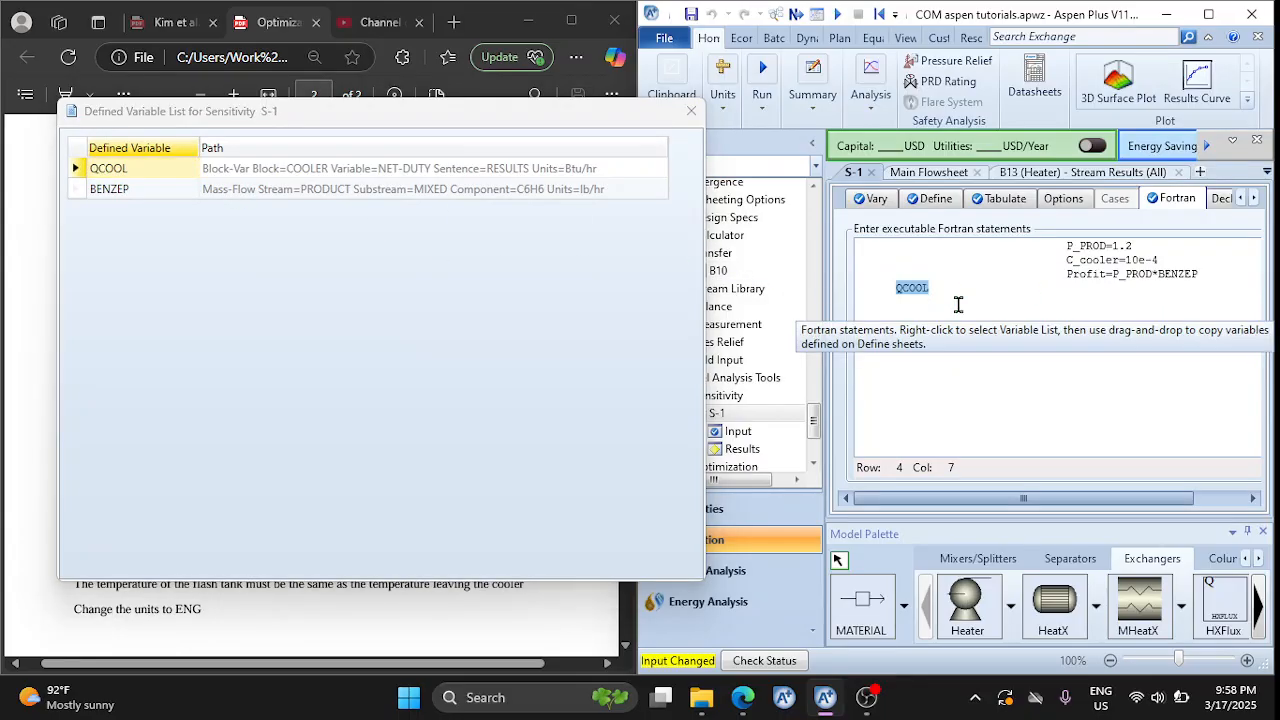
left_click(691, 111)
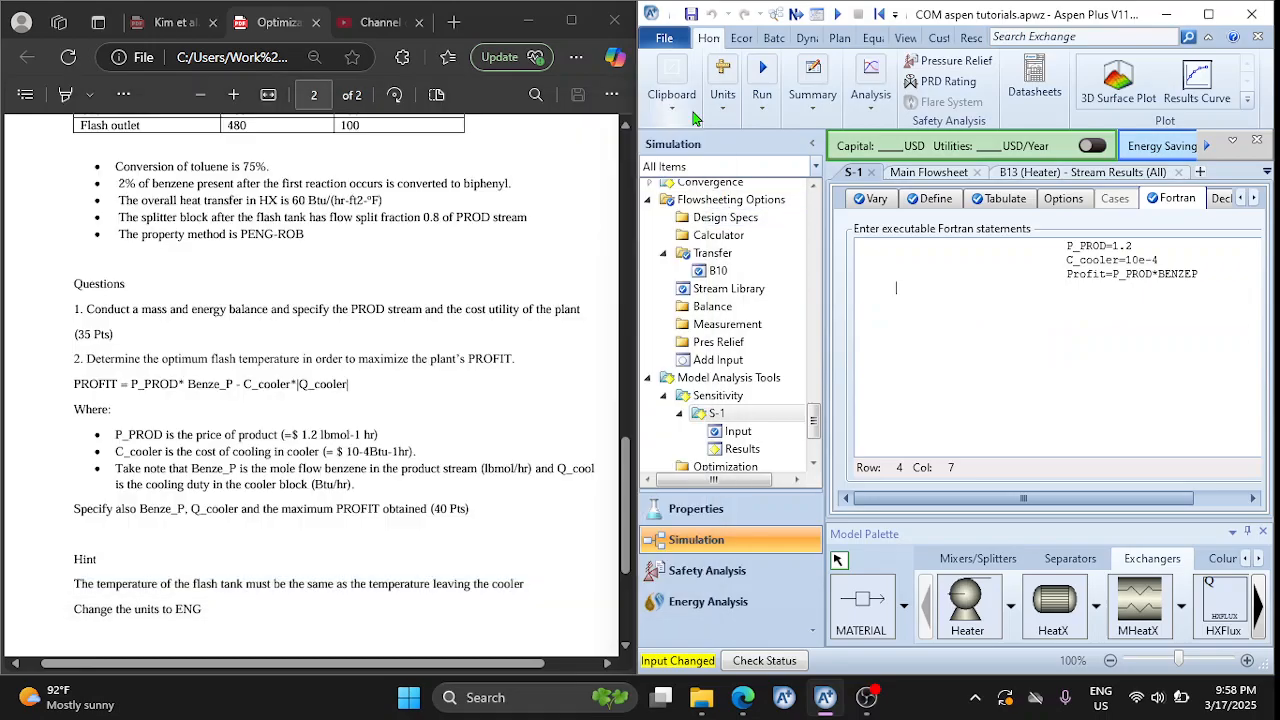
Complete the Profit statement with -(C_cooler*abs(QCOOL)) and maximize Aspen Plus
left_click(1195, 262)
left_click(1224, 271)
type("-")
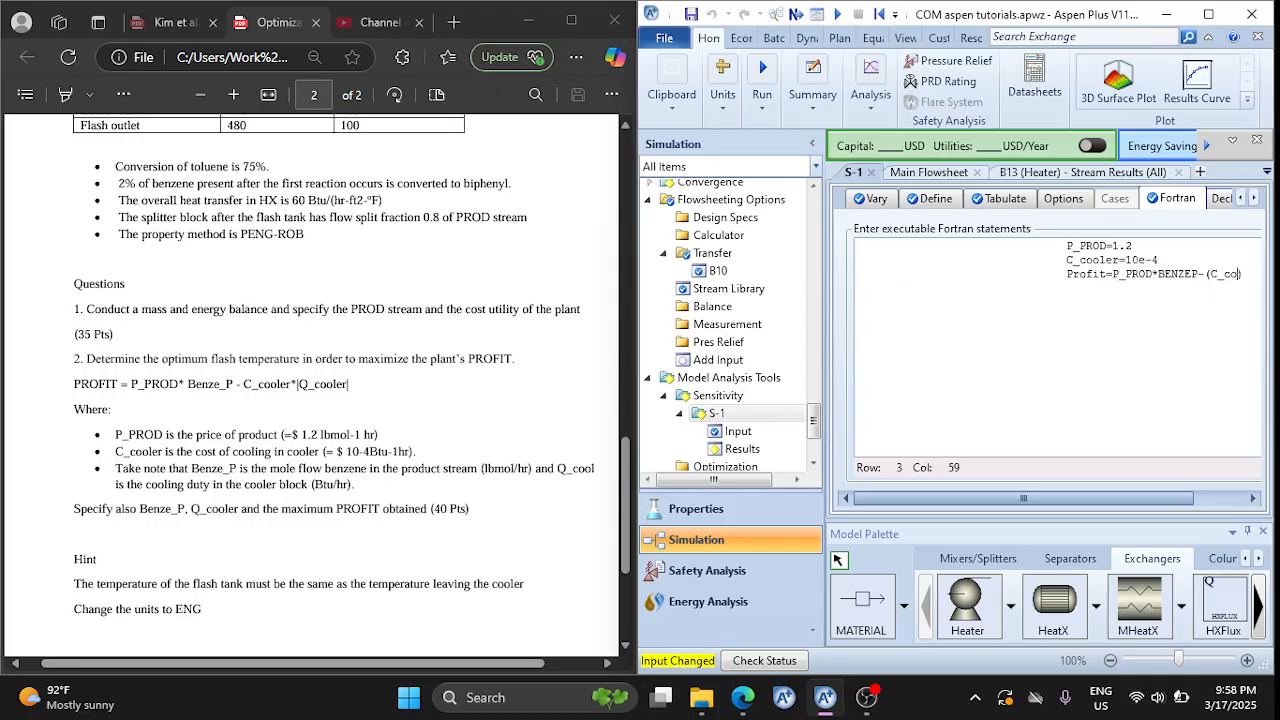
type("(C_cooler*")
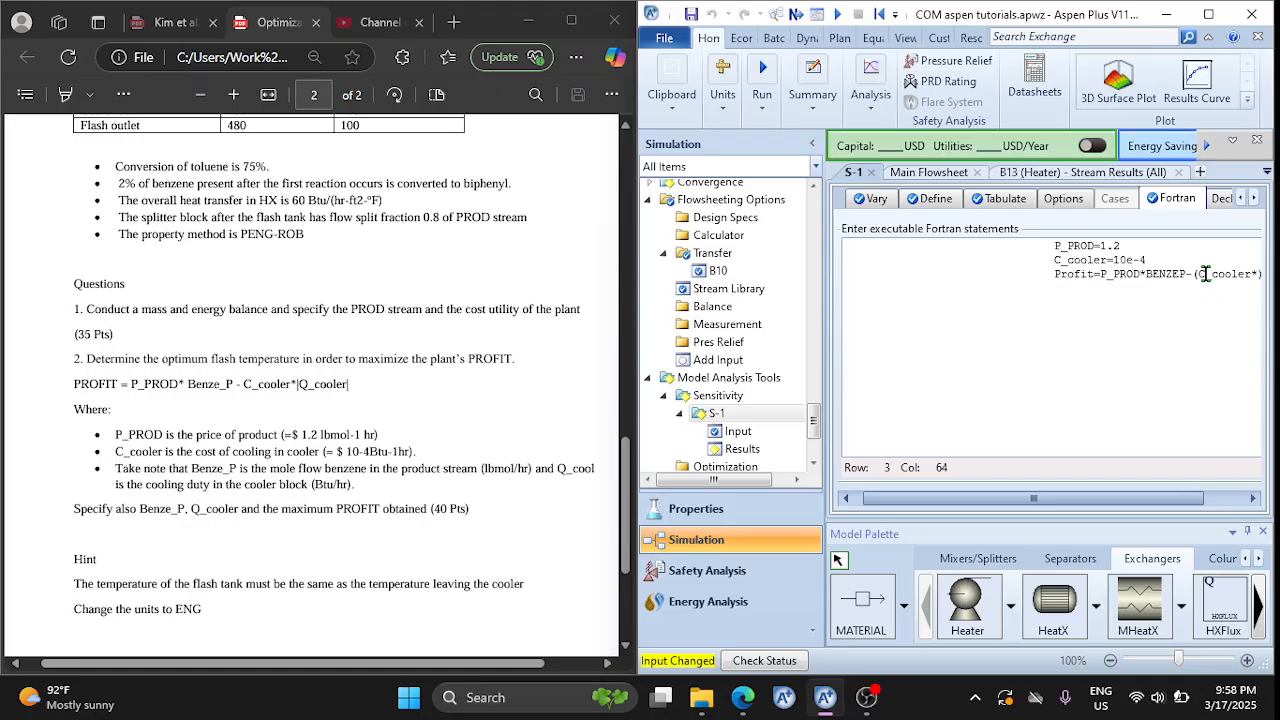
type("abs(")
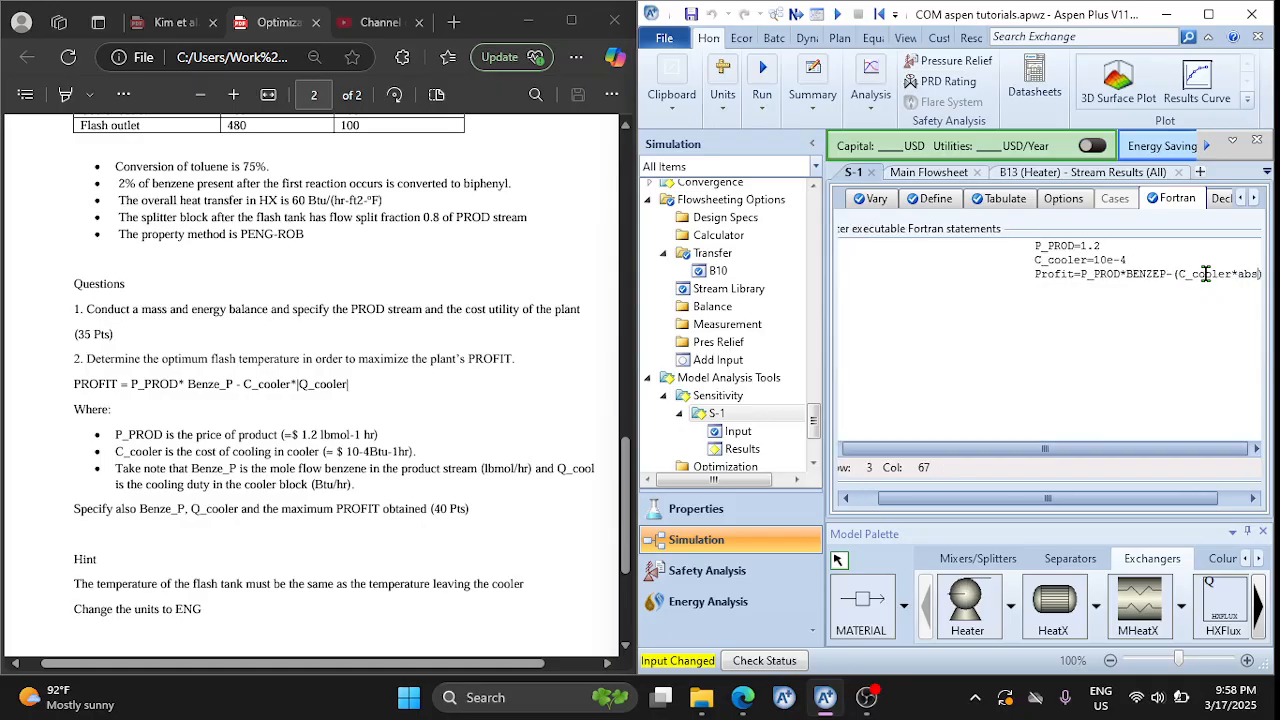
type("Q")
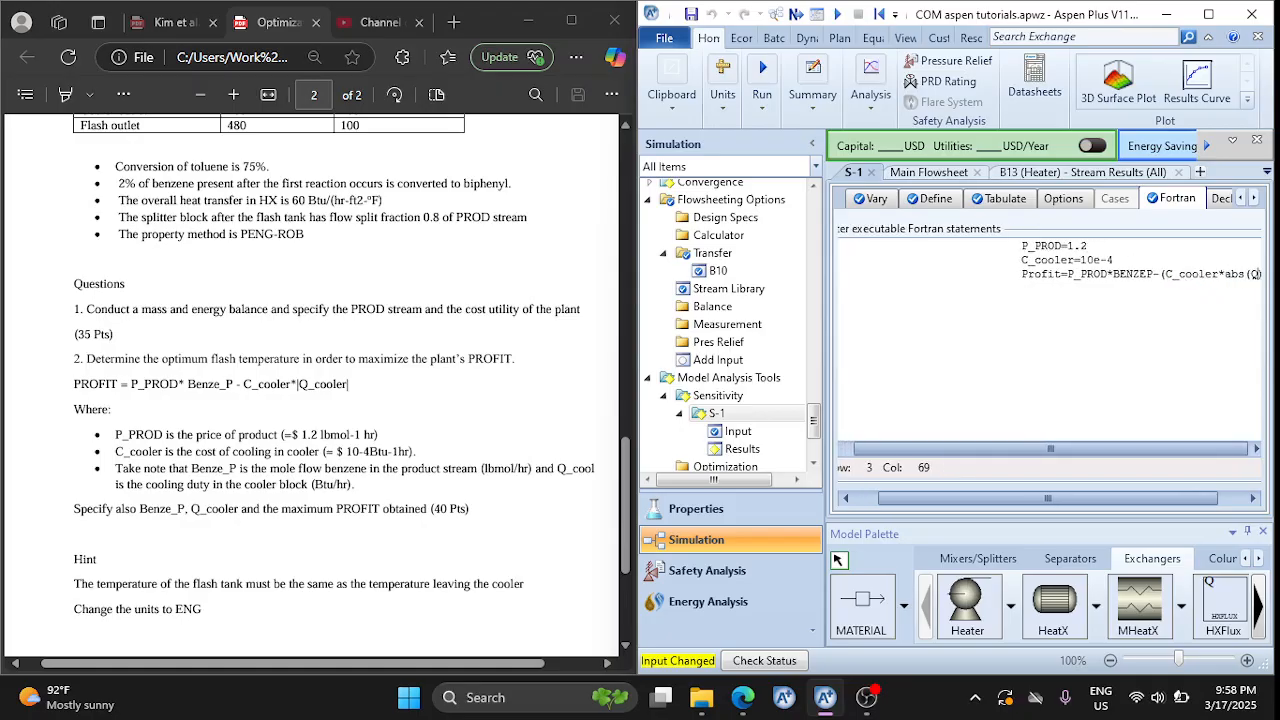
type("COOL")
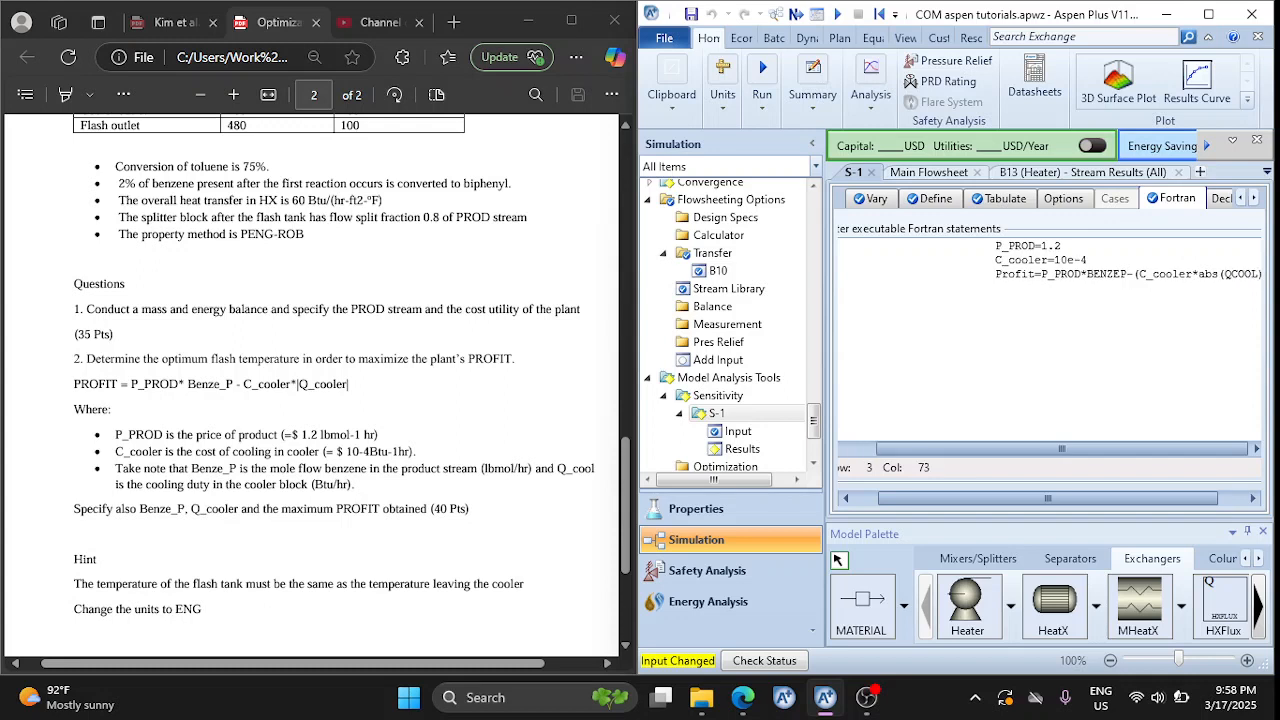
type(")")
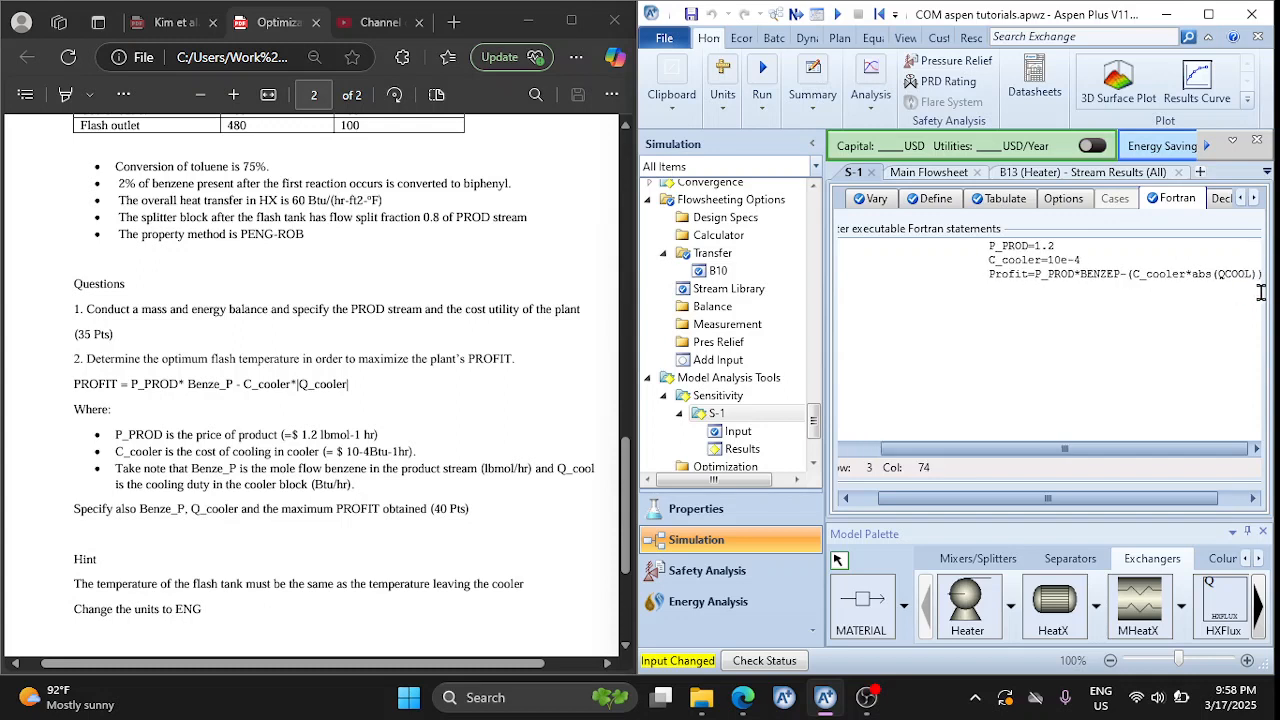
left_click(1209, 16)
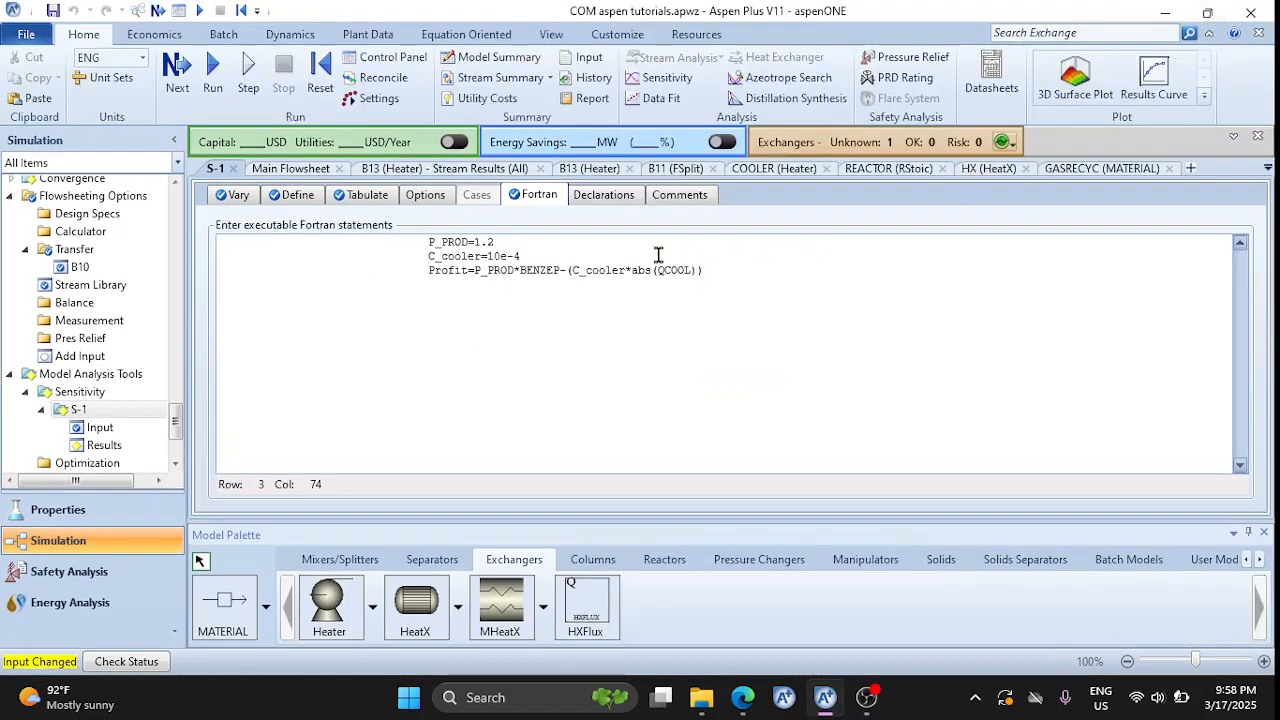
Delete the QCOOL row from the sensitivity analysis's tabulated variables
left_click(376, 201)
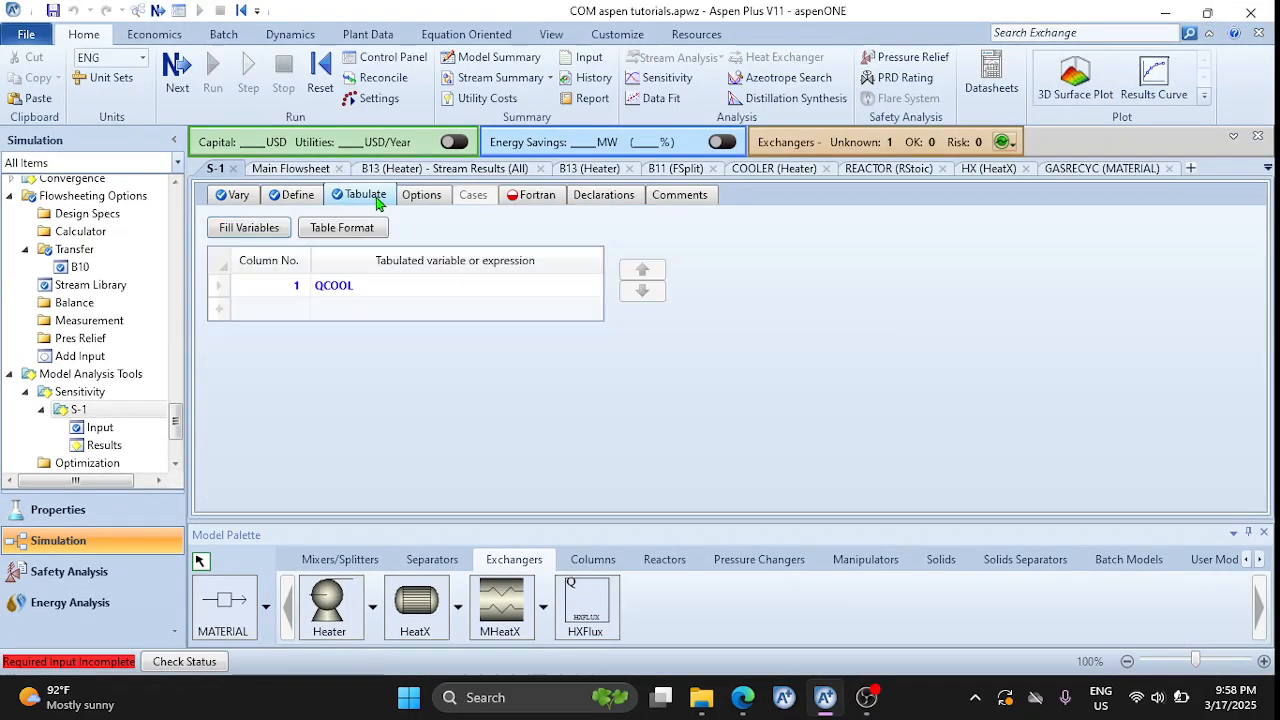
left_click(290, 312)
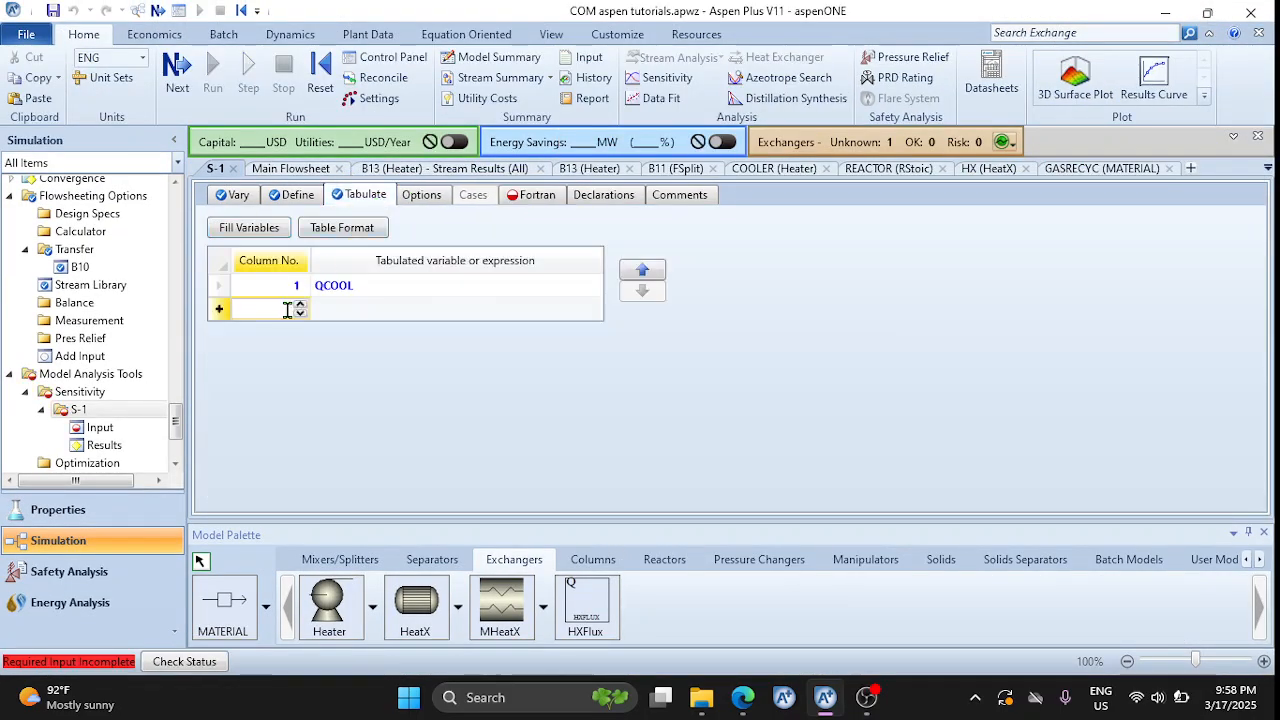
left_click(216, 287)
right_click(214, 289)
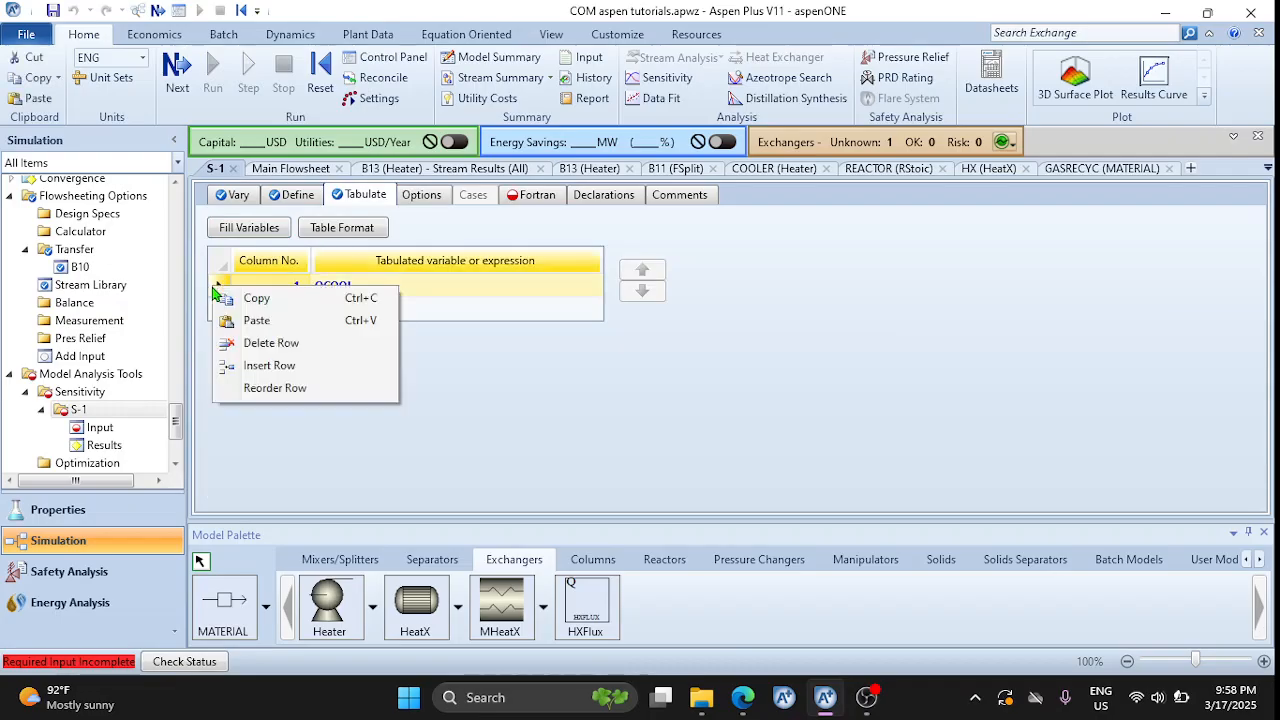
left_click(290, 343)
key("Return")
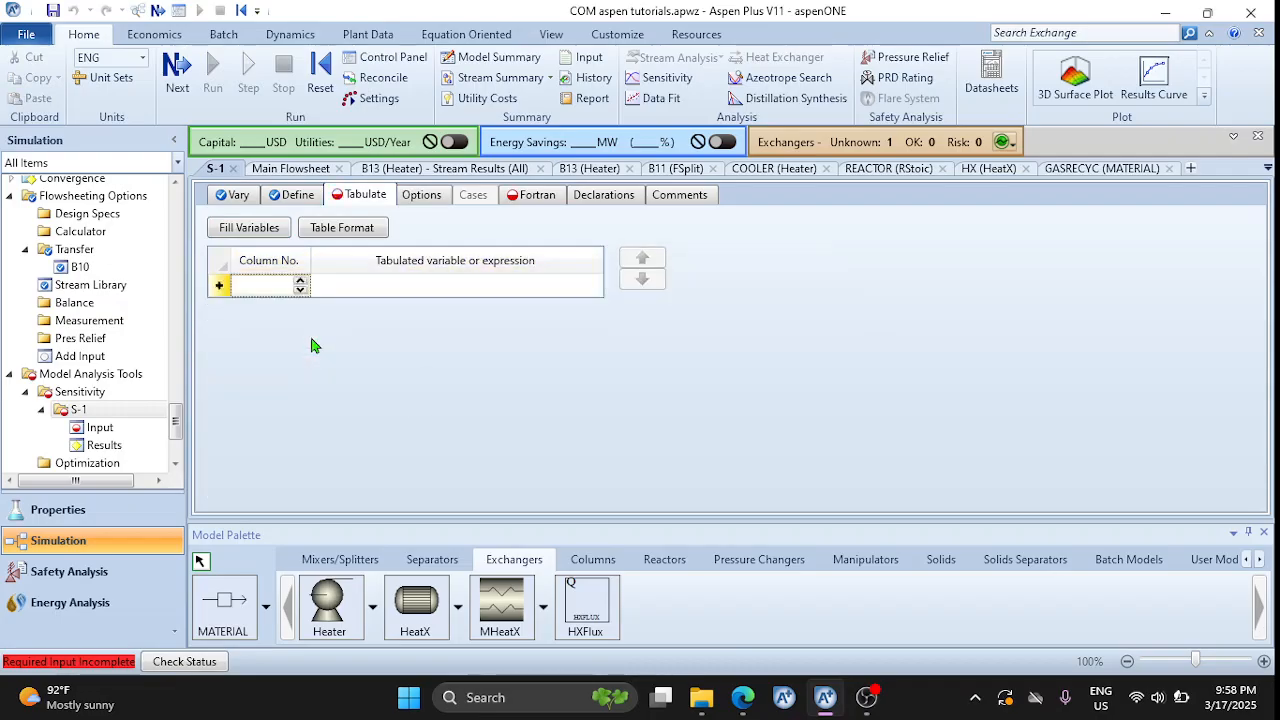
Tabulate the variable Profit in column 1, checking its name against the Fortran statements
left_click(255, 287)
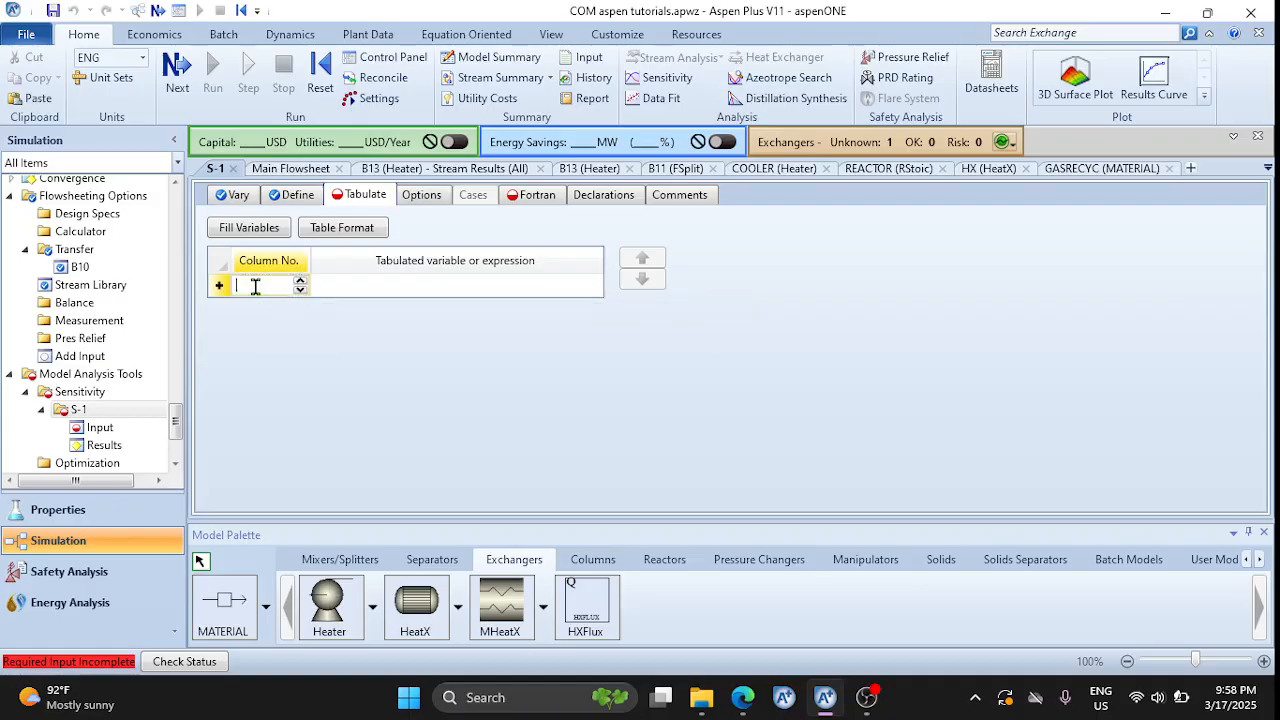
left_click(365, 290)
type("Pro")
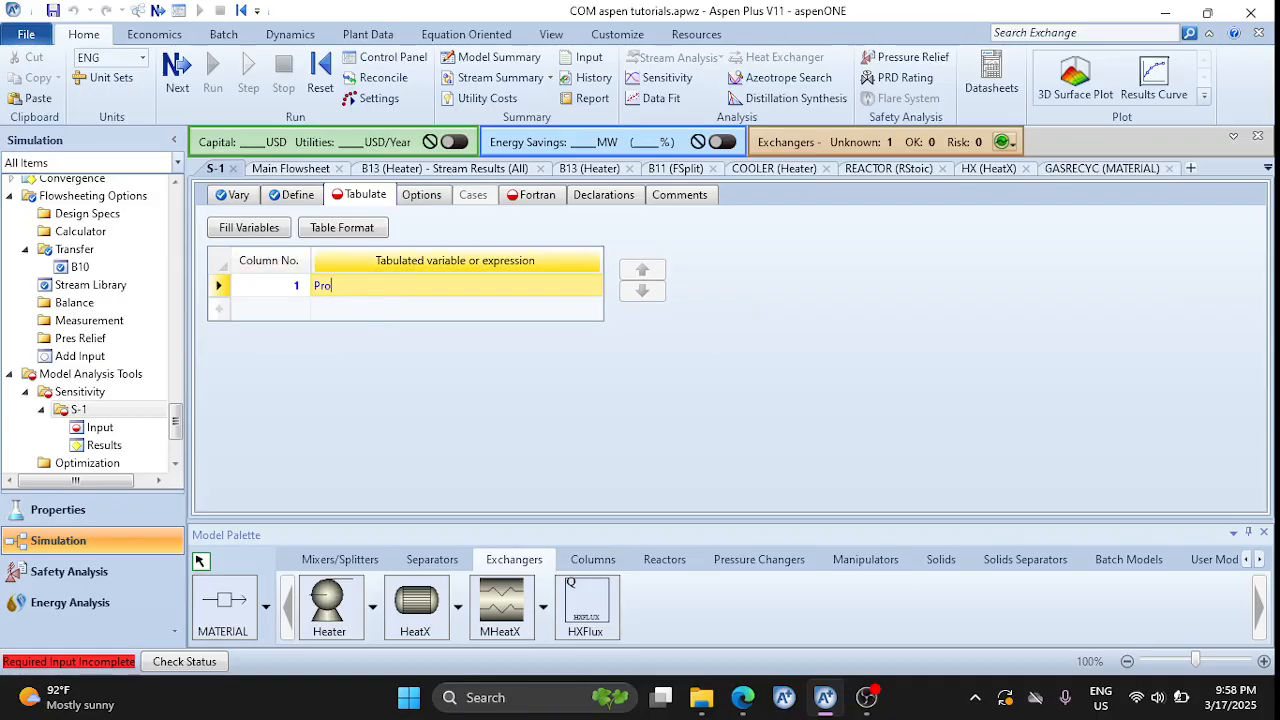
type("fy")
left_click(531, 195)
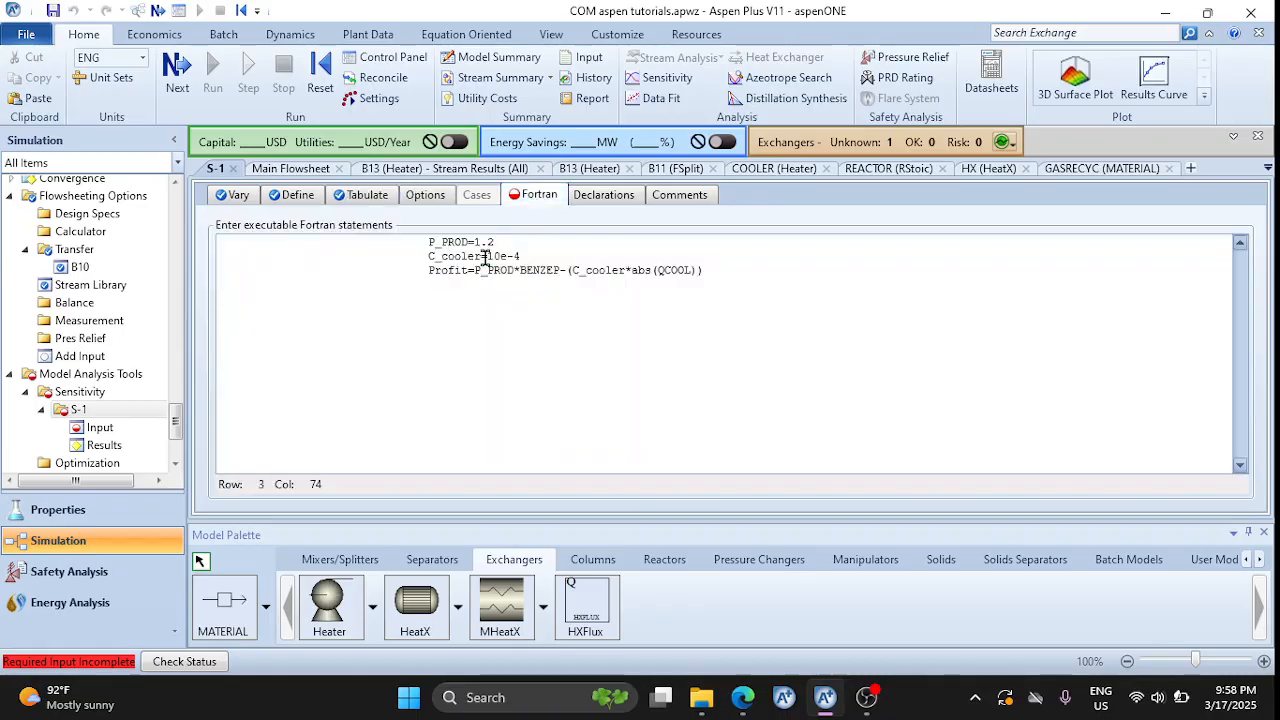
left_click(362, 196)
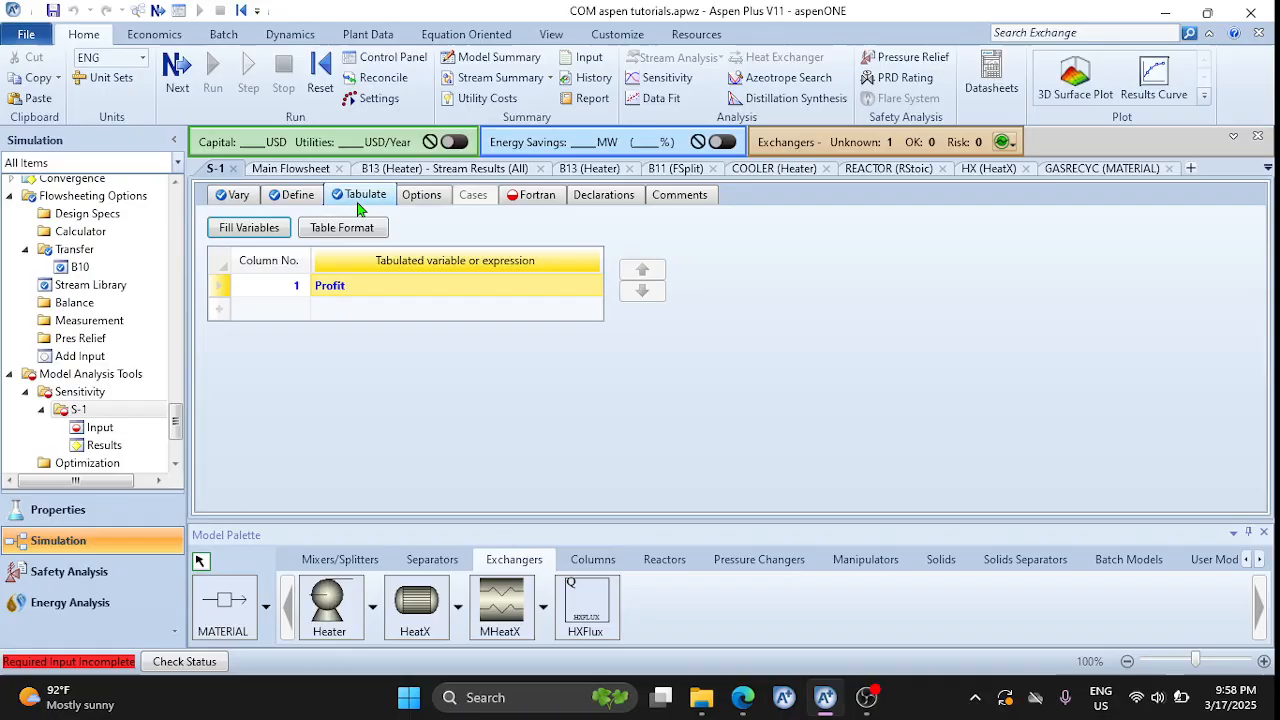
Check the sensitivity analysis's Fortran statements for completeness and read the reported status for the Profit line
left_click(537, 195)
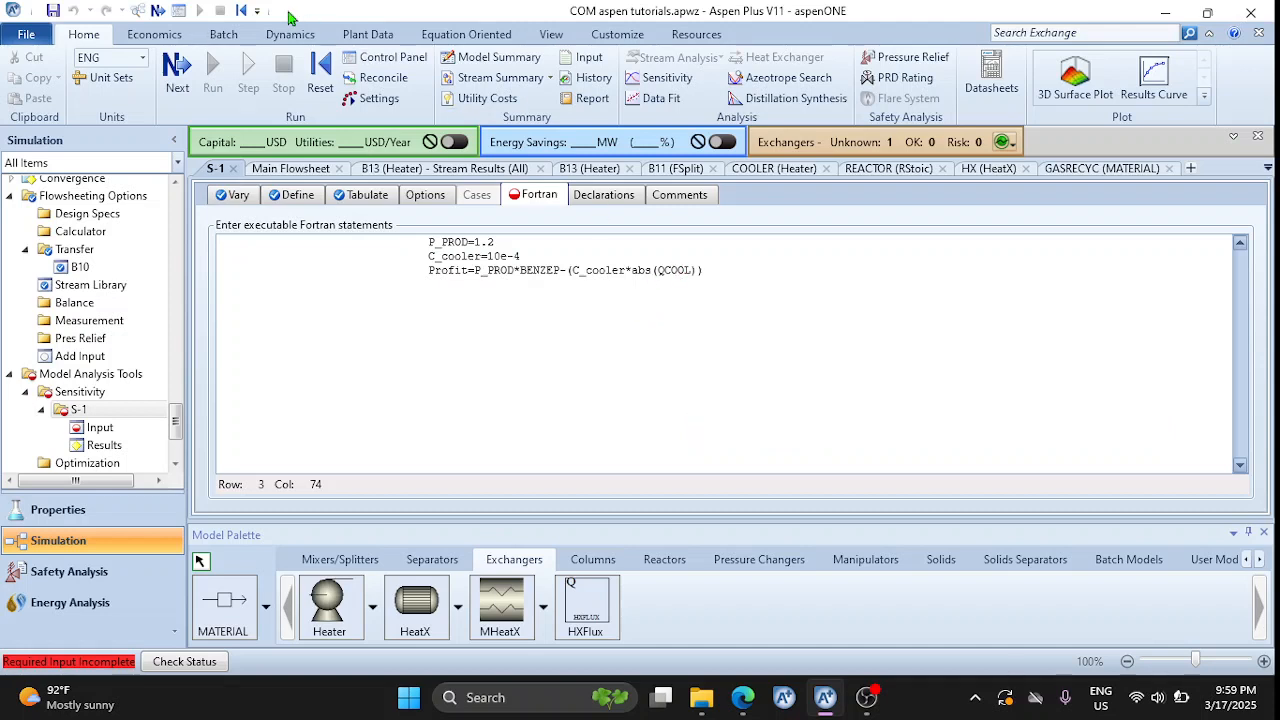
left_click(178, 88)
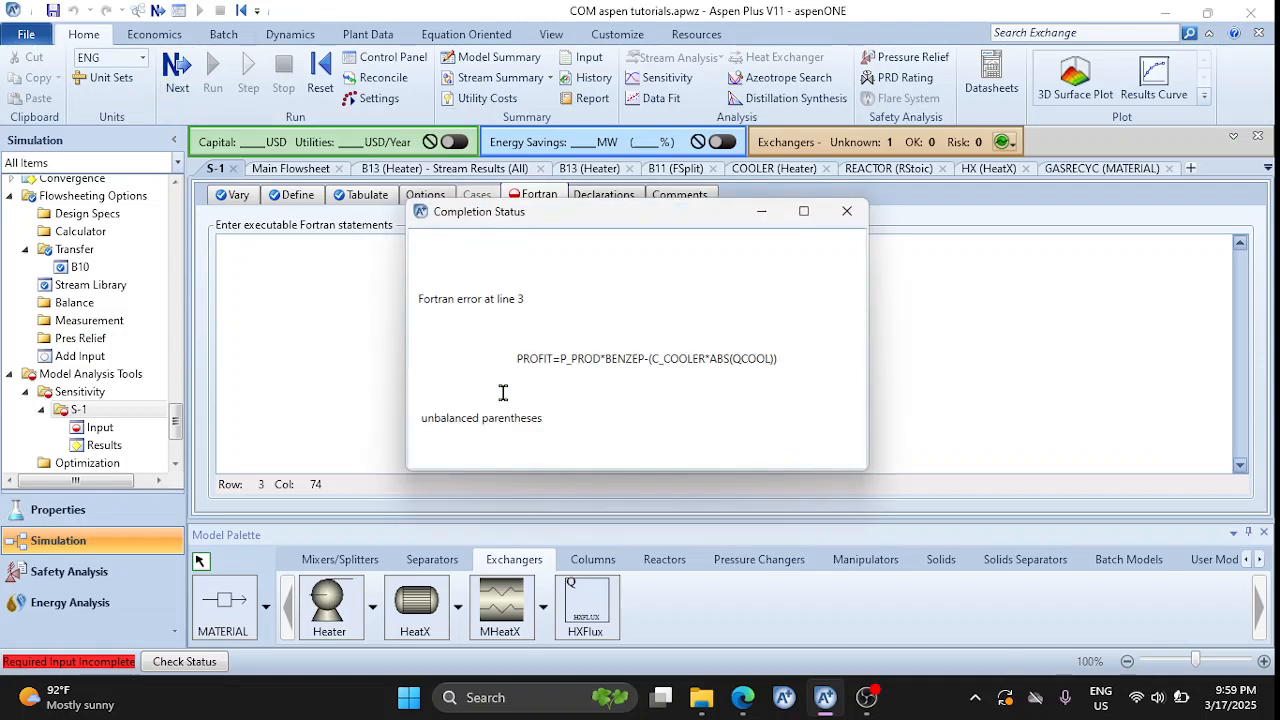
left_click(847, 211)
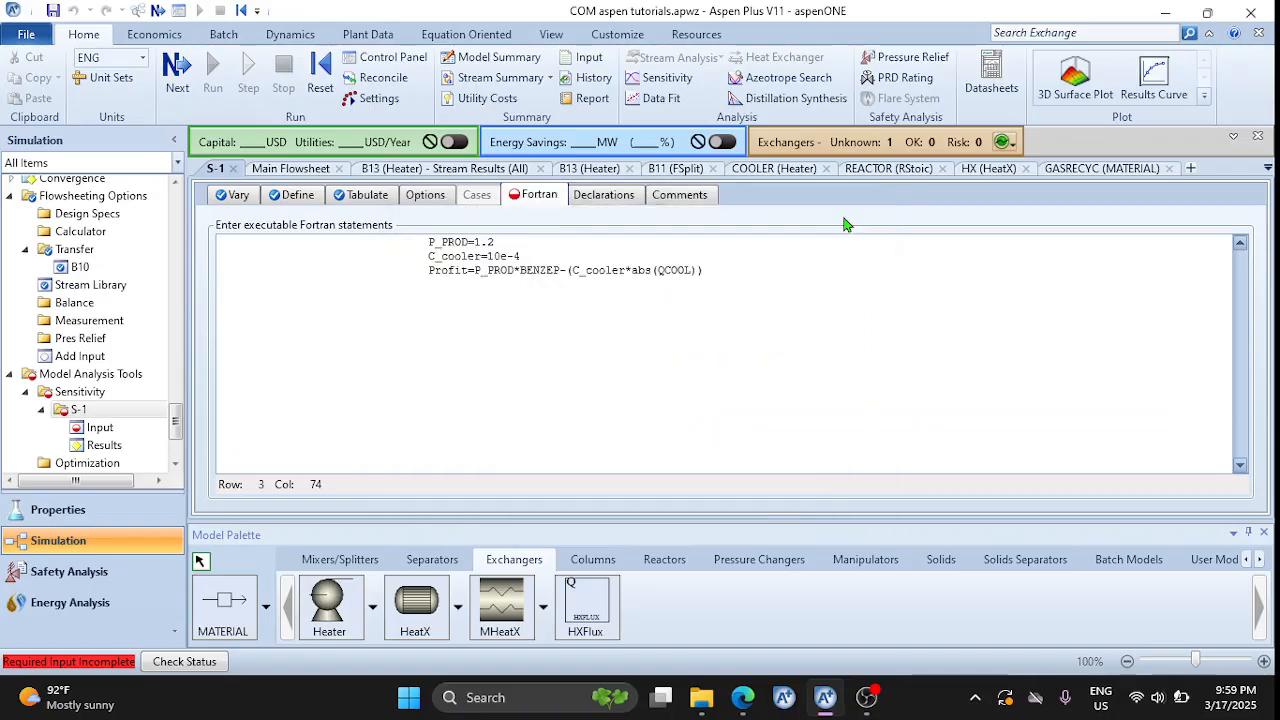
Add the Fortran line d=abs(QCOOL) above the Profit statement and replace abs(QCOOL) in the Profit expression with d
left_click(699, 269)
type(")")
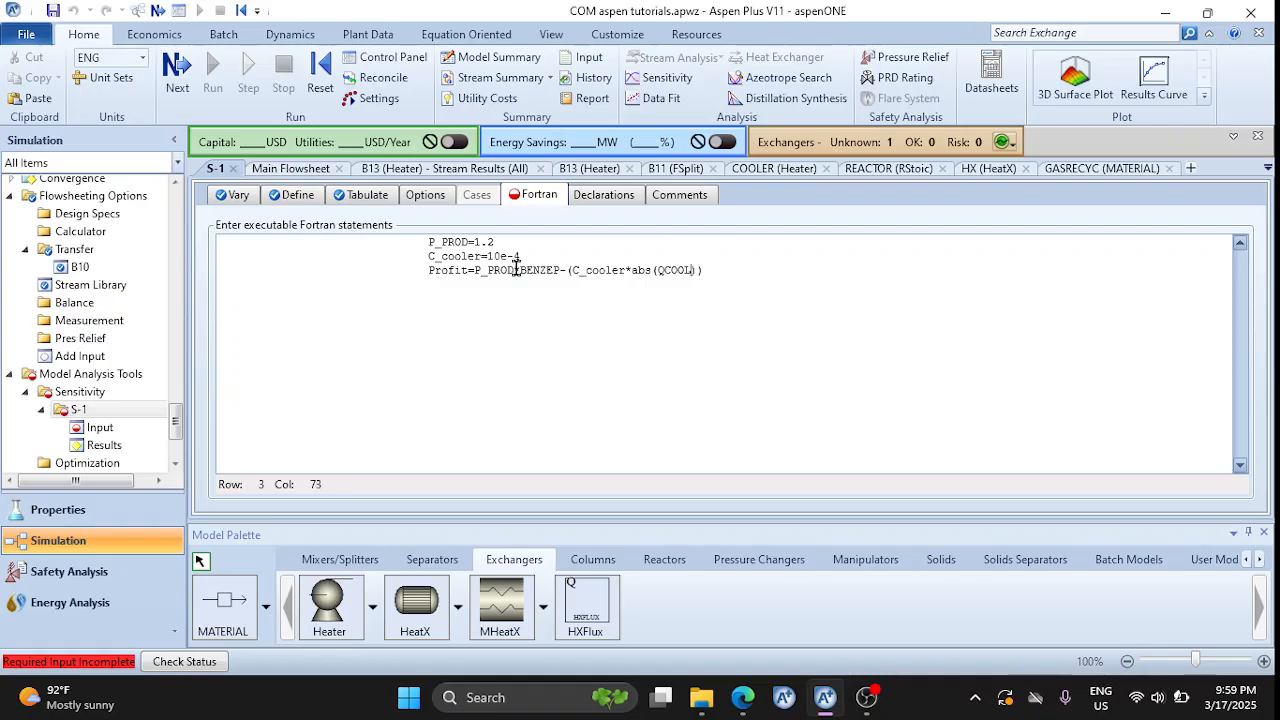
key("Return")
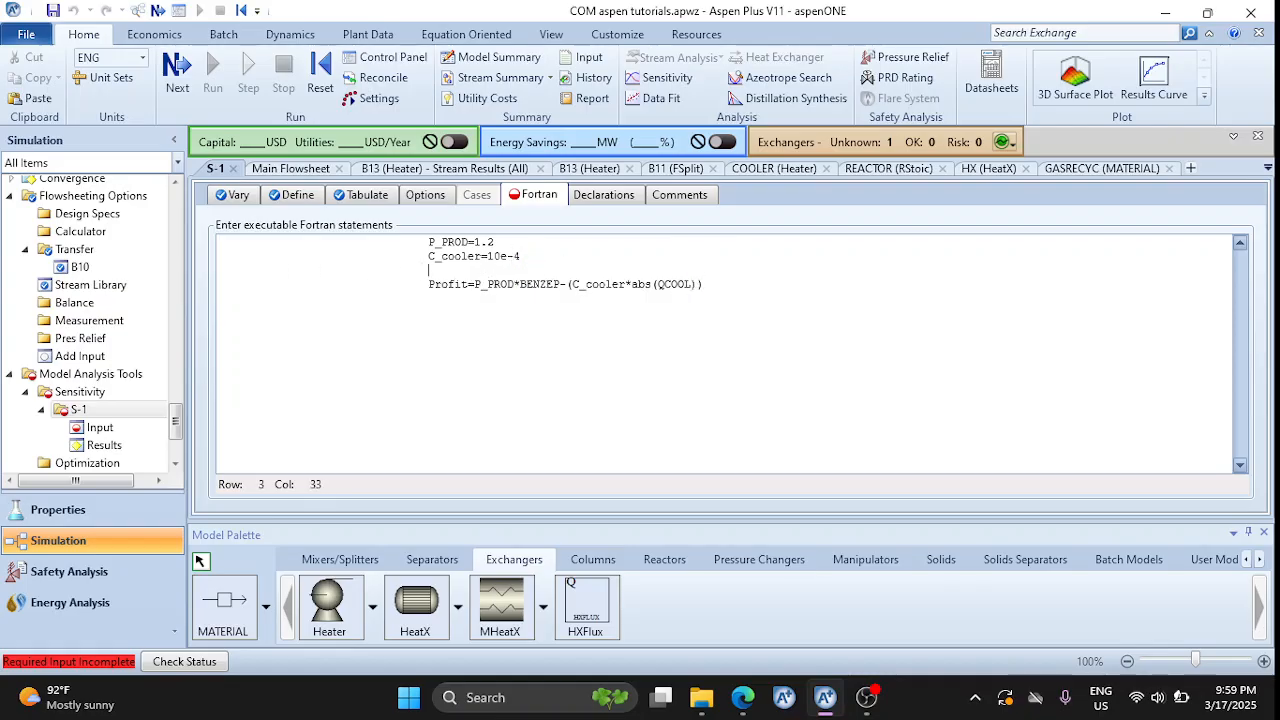
type("d=abs(QCOOL")
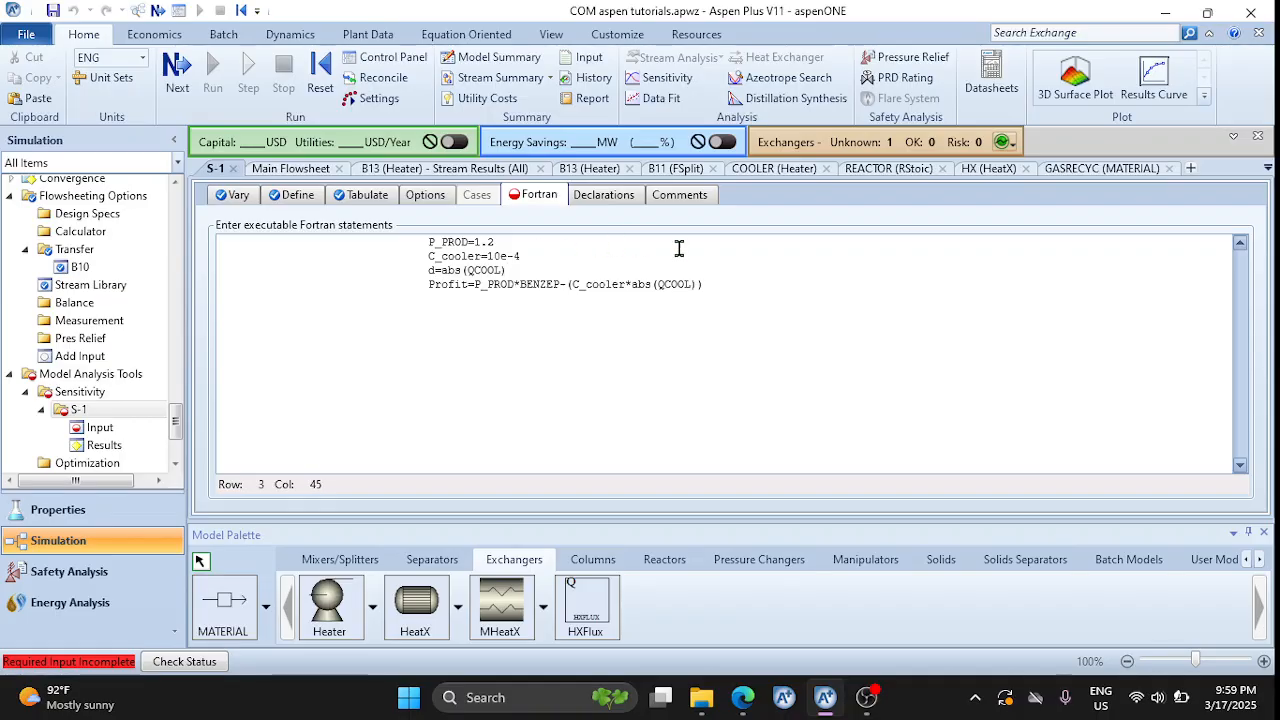
left_click_drag(693, 283, 628, 284)
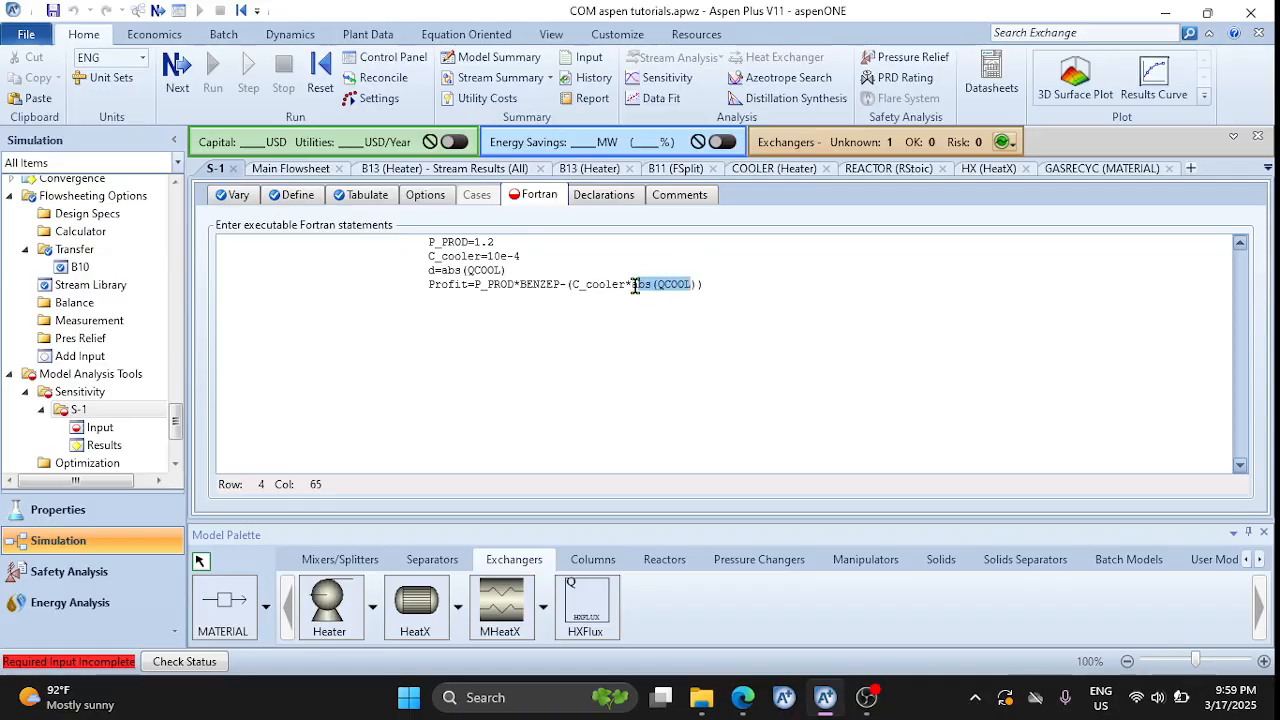
type("d")
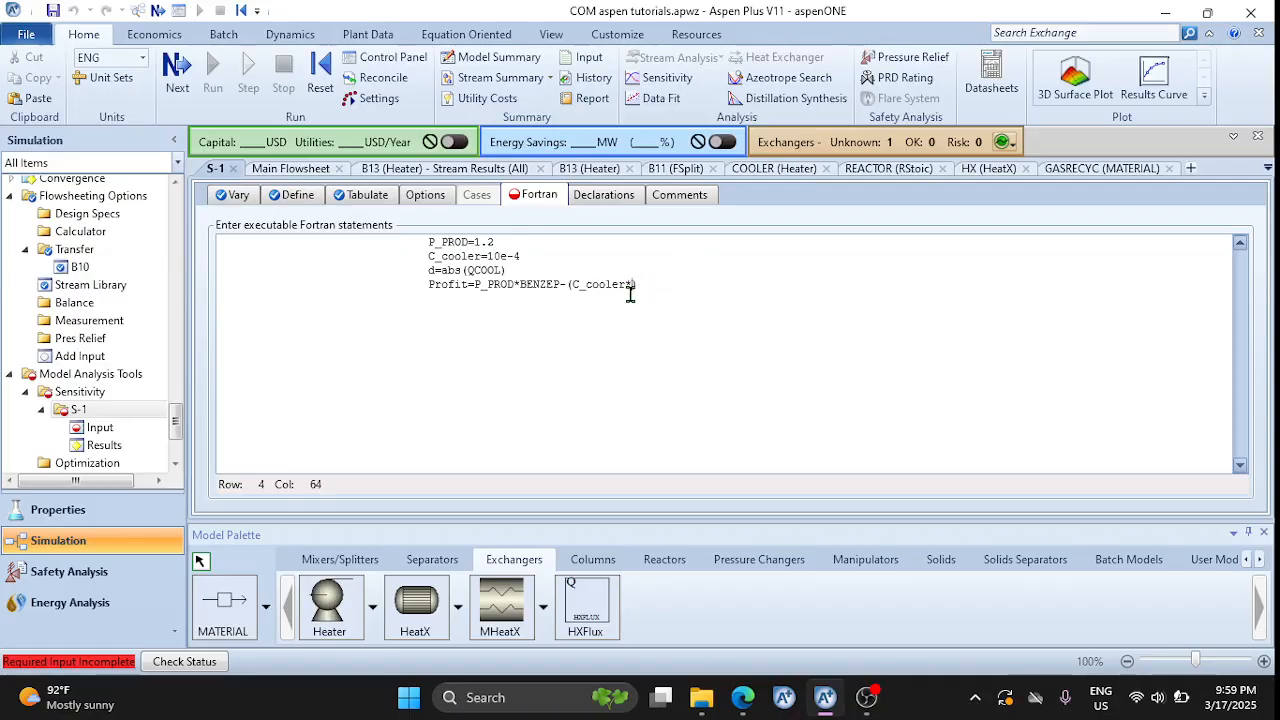
left_click(826, 358)
left_click(769, 197)
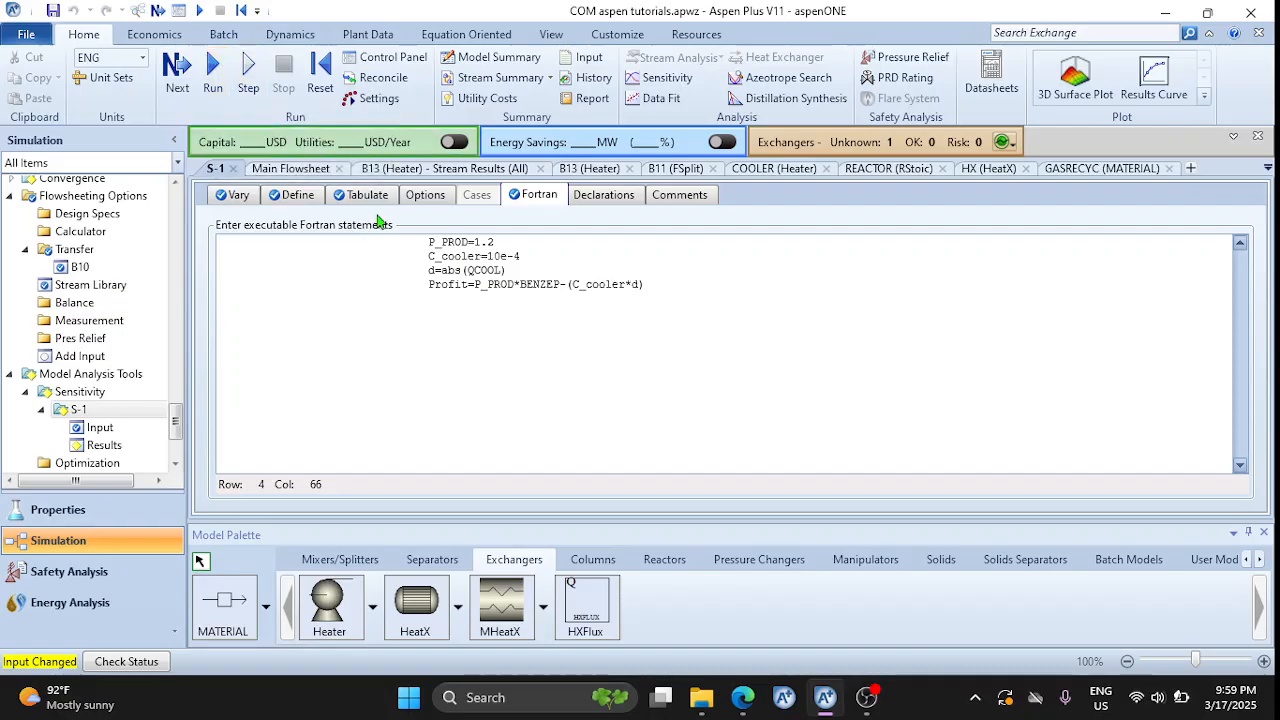
Run the simulation and examine the S-1 sensitivity results table of Profit against flash temperature
left_click(213, 72)
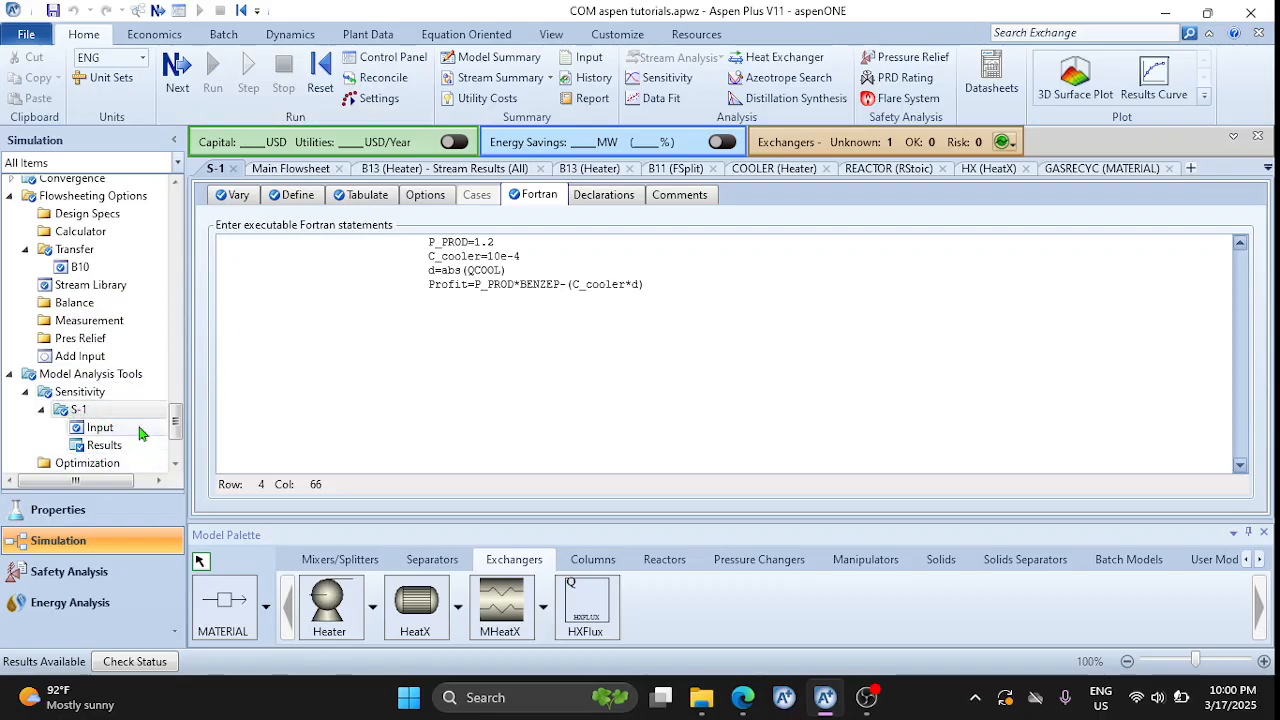
scroll(110, 425, "down", 3)
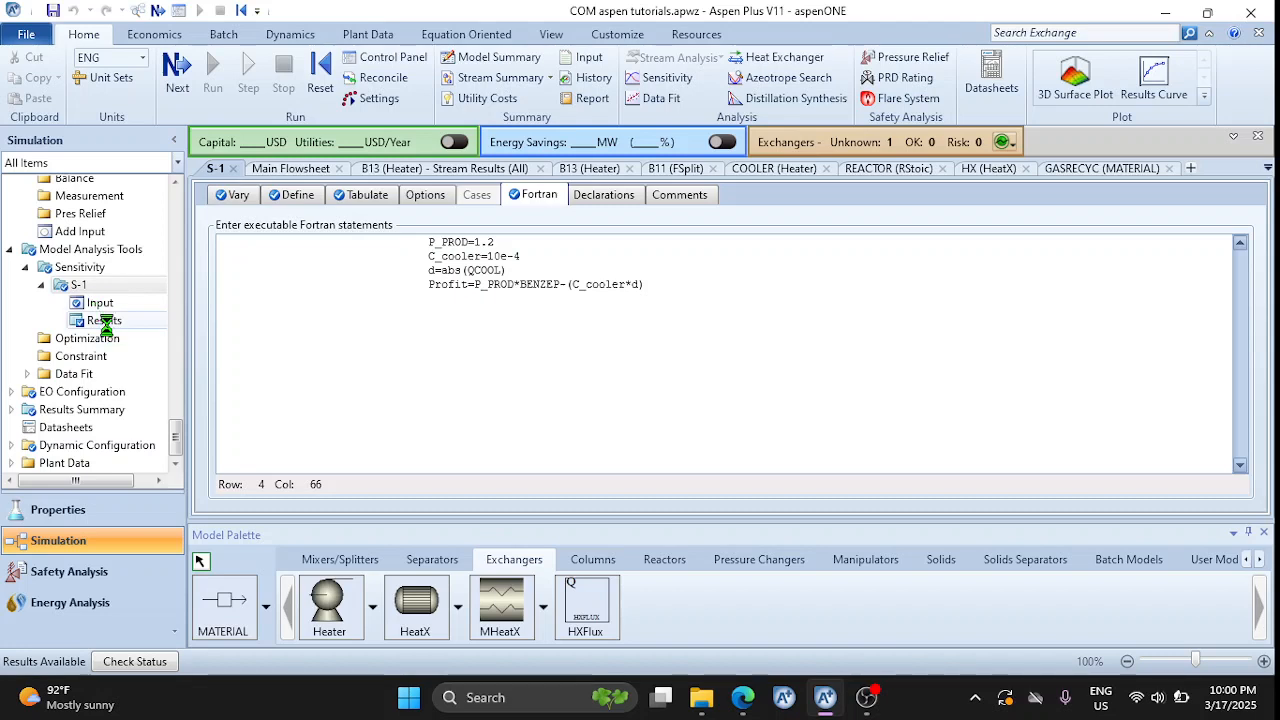
left_click(104, 321)
scroll(420, 403, "down", 5)
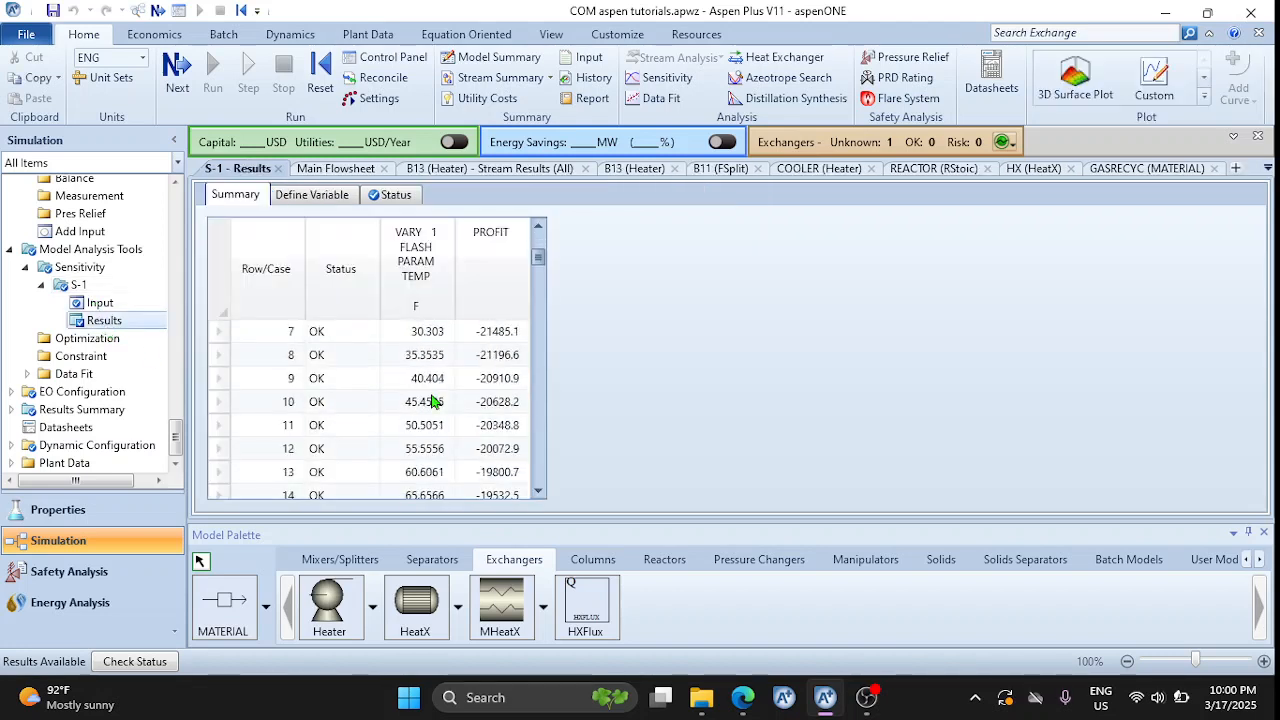
scroll(433, 401, "up", 1)
scroll(433, 401, "up", 3)
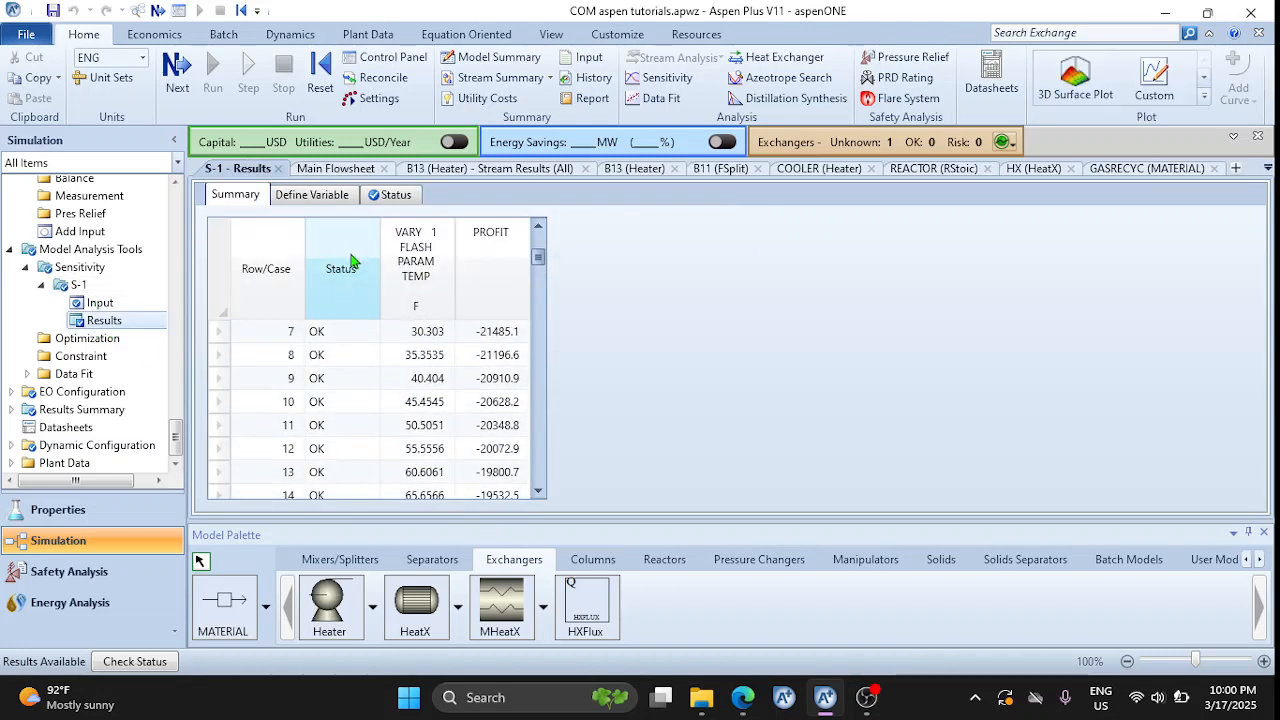
scroll(344, 394, "up", 2)
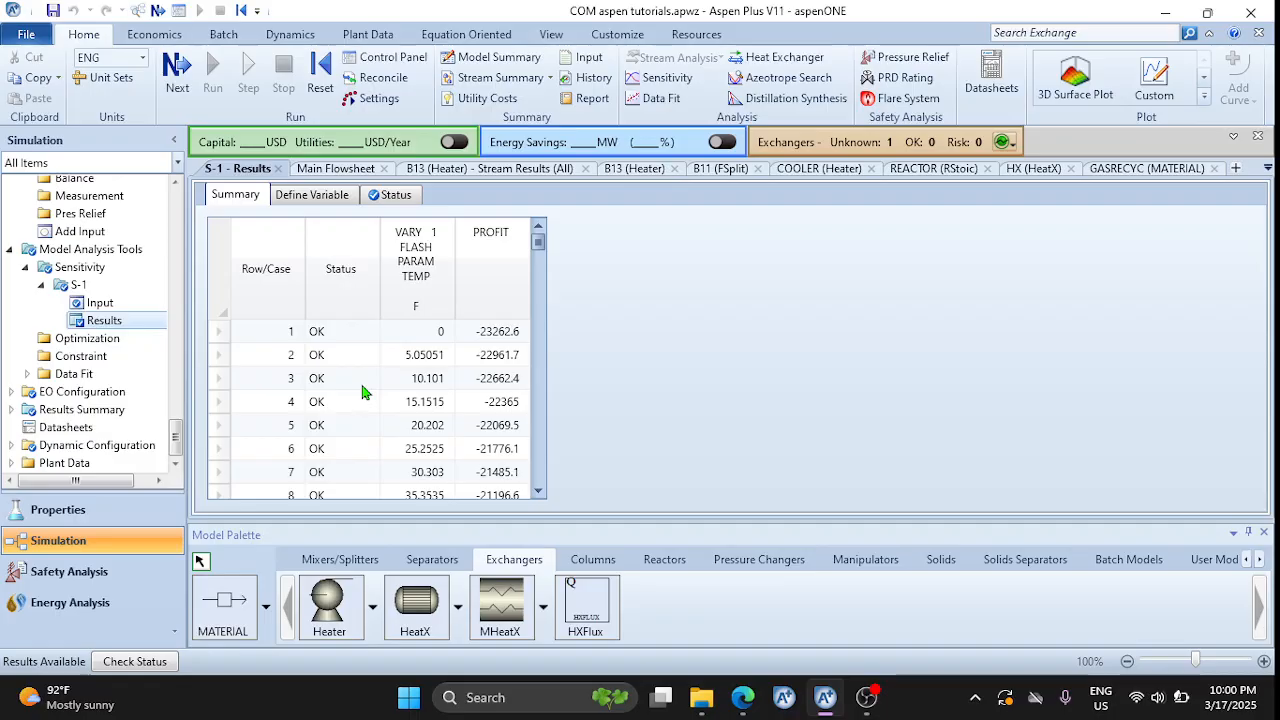
scroll(362, 390, "down", 6)
scroll(362, 390, "down", 6)
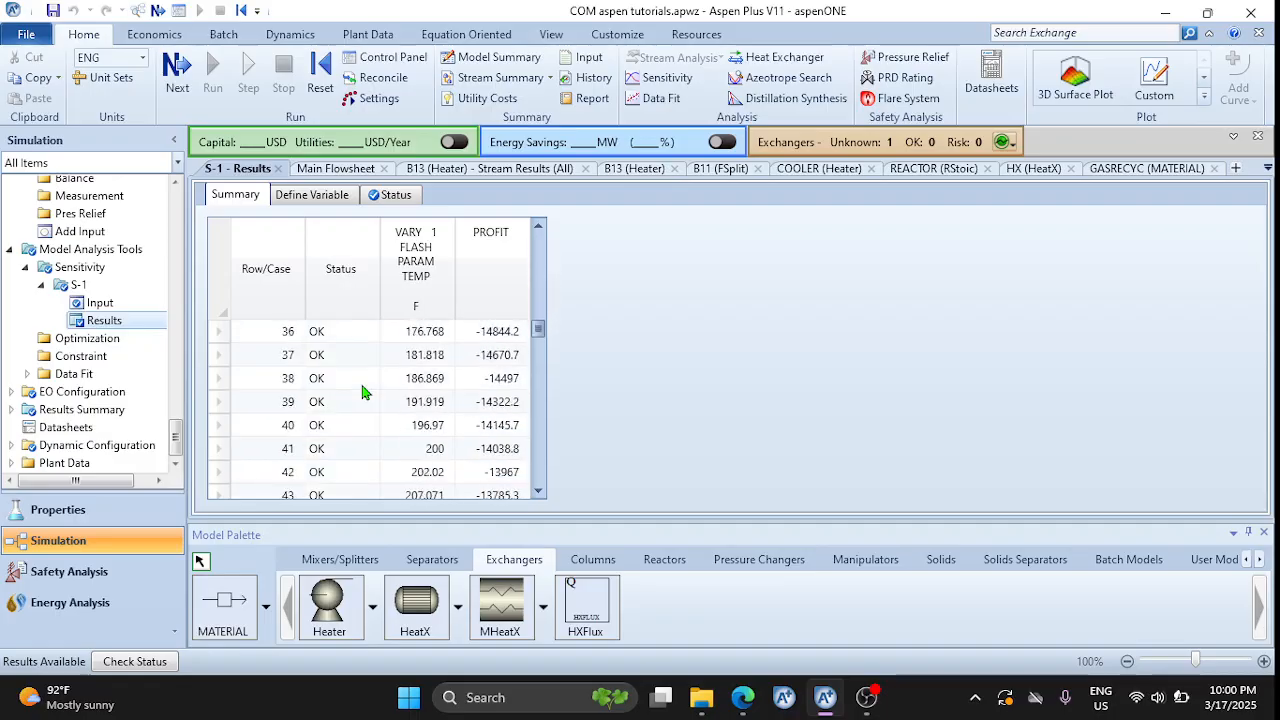
Plot the S-1 results curve of PROFIT against flash temperature, examine its maximum, and close the plot
left_click(122, 306)
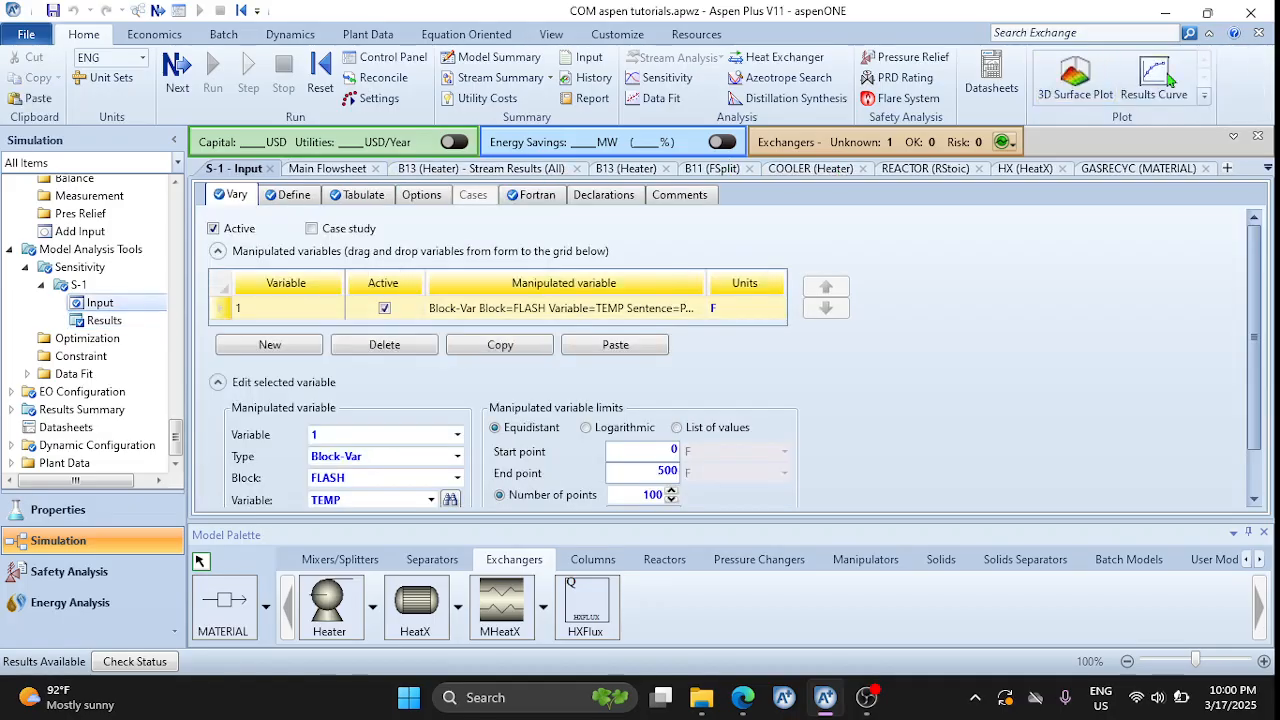
left_click(1156, 78)
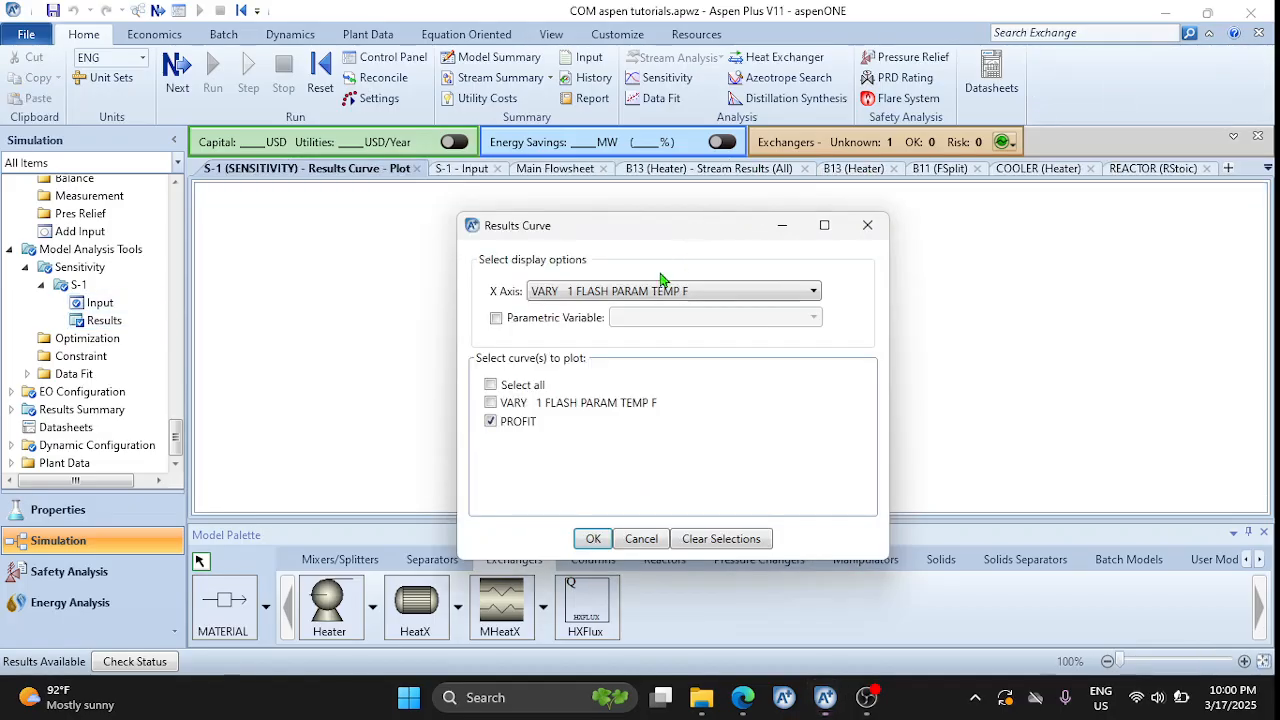
left_click(593, 539)
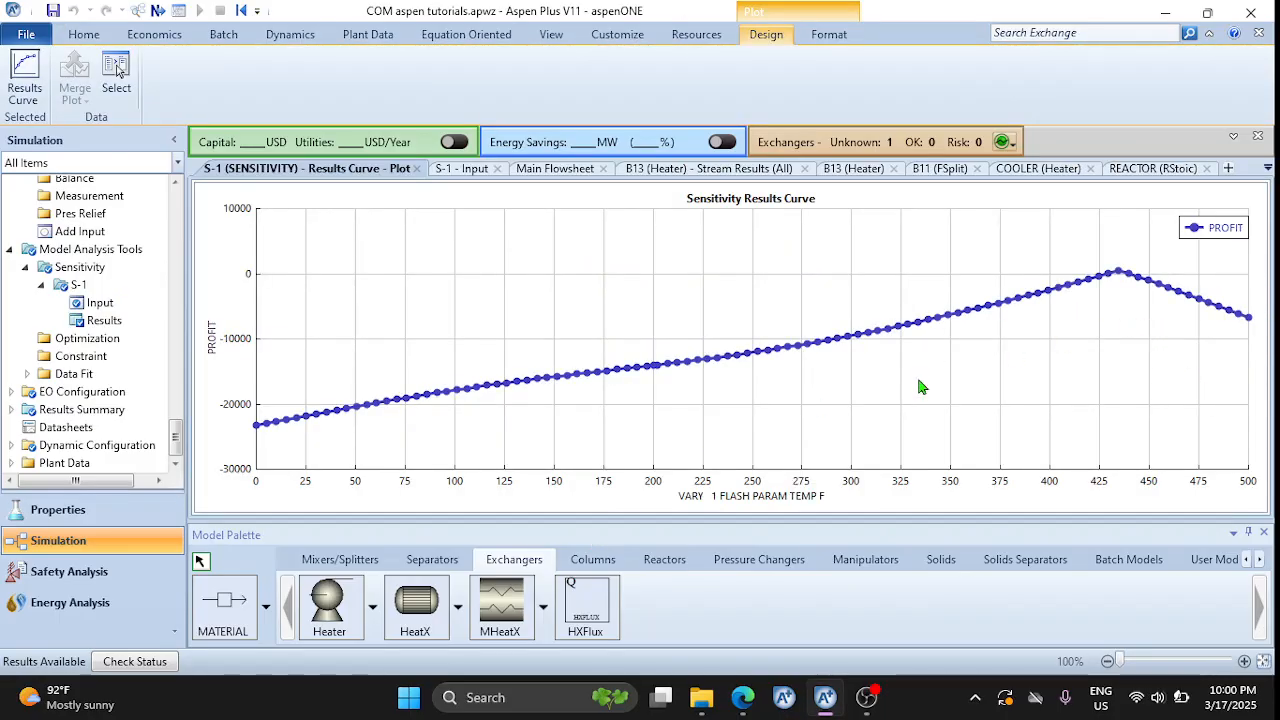
left_click(417, 169)
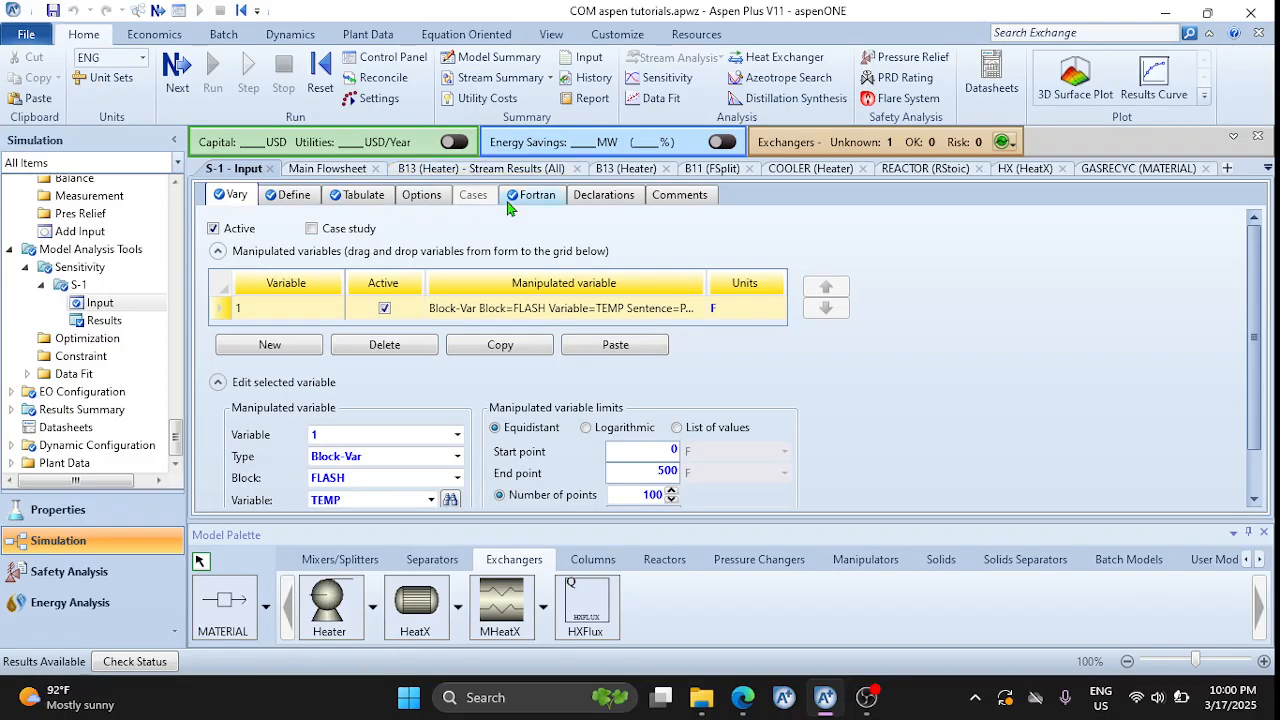
Deactivate the sensitivity analysis S-1
left_click(67, 285)
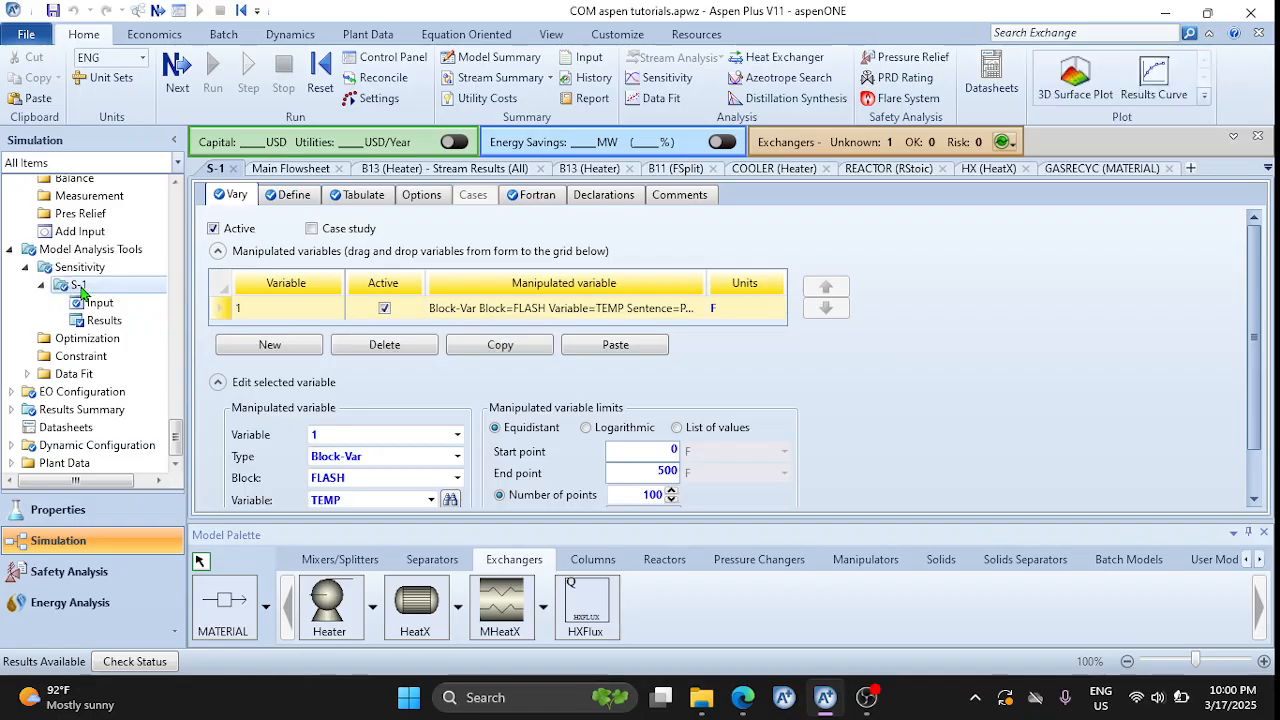
right_click(80, 289)
left_click(157, 543)
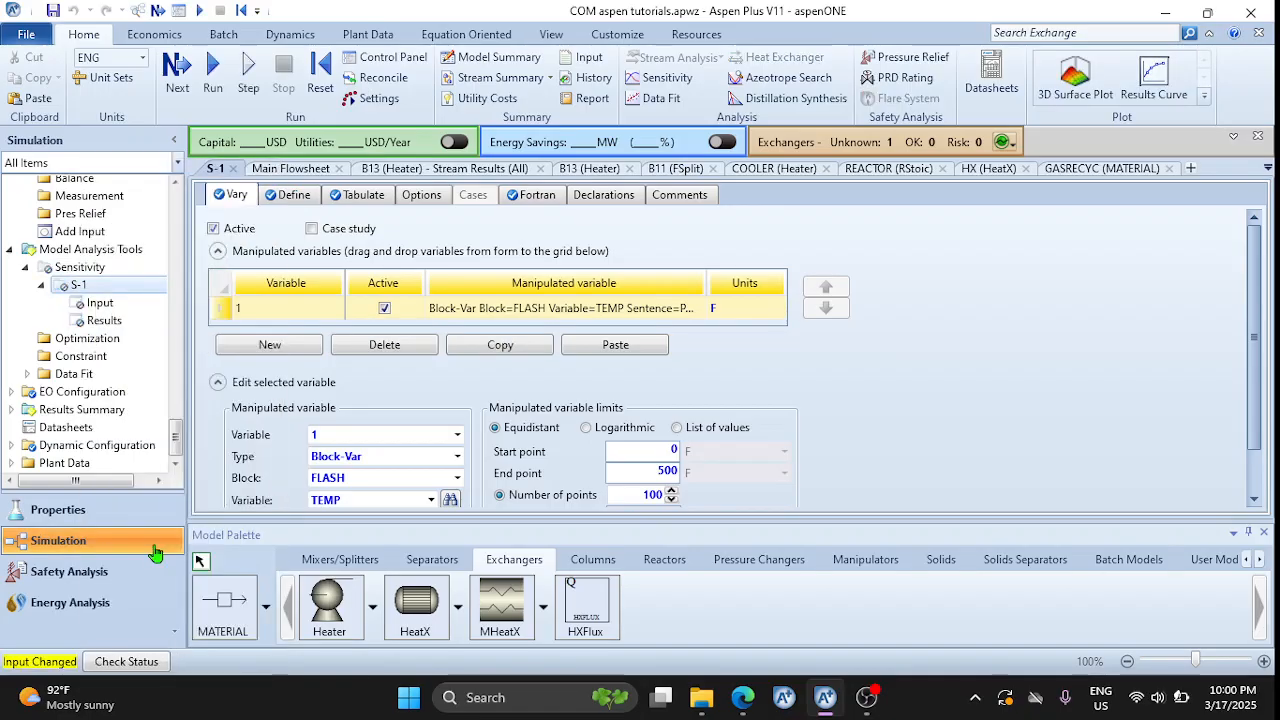
right_click(80, 287)
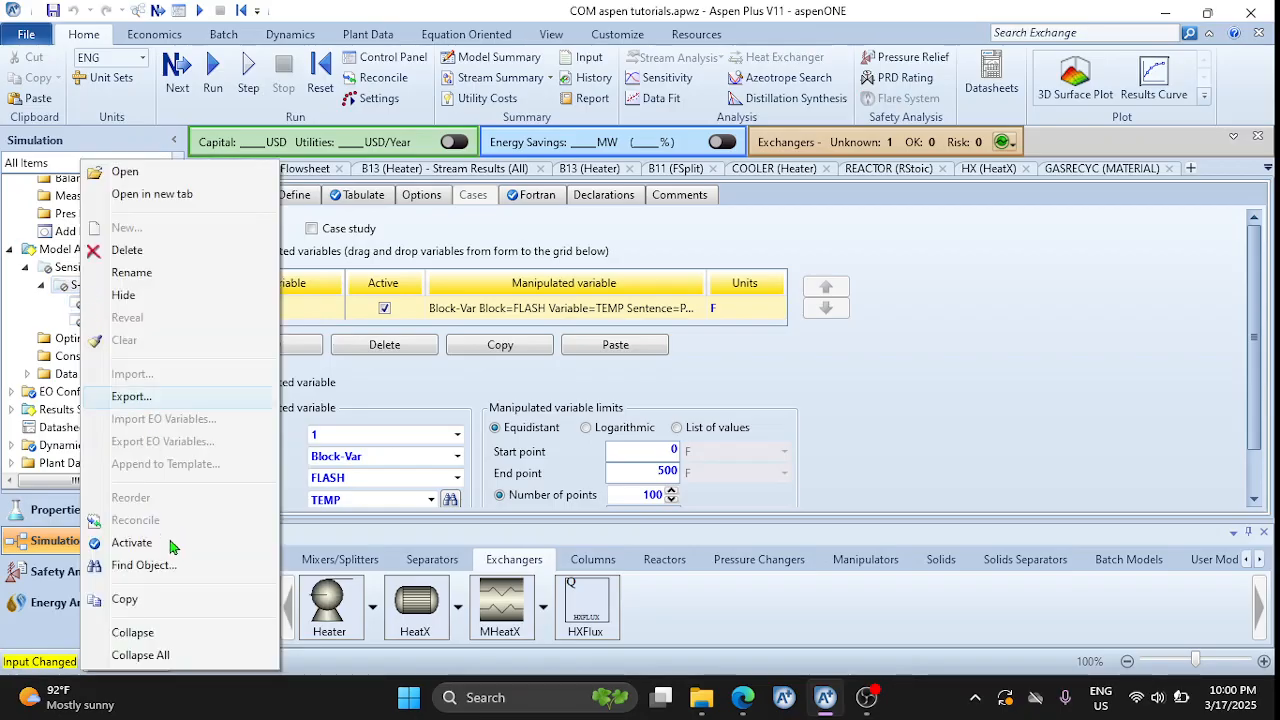
left_click(157, 543)
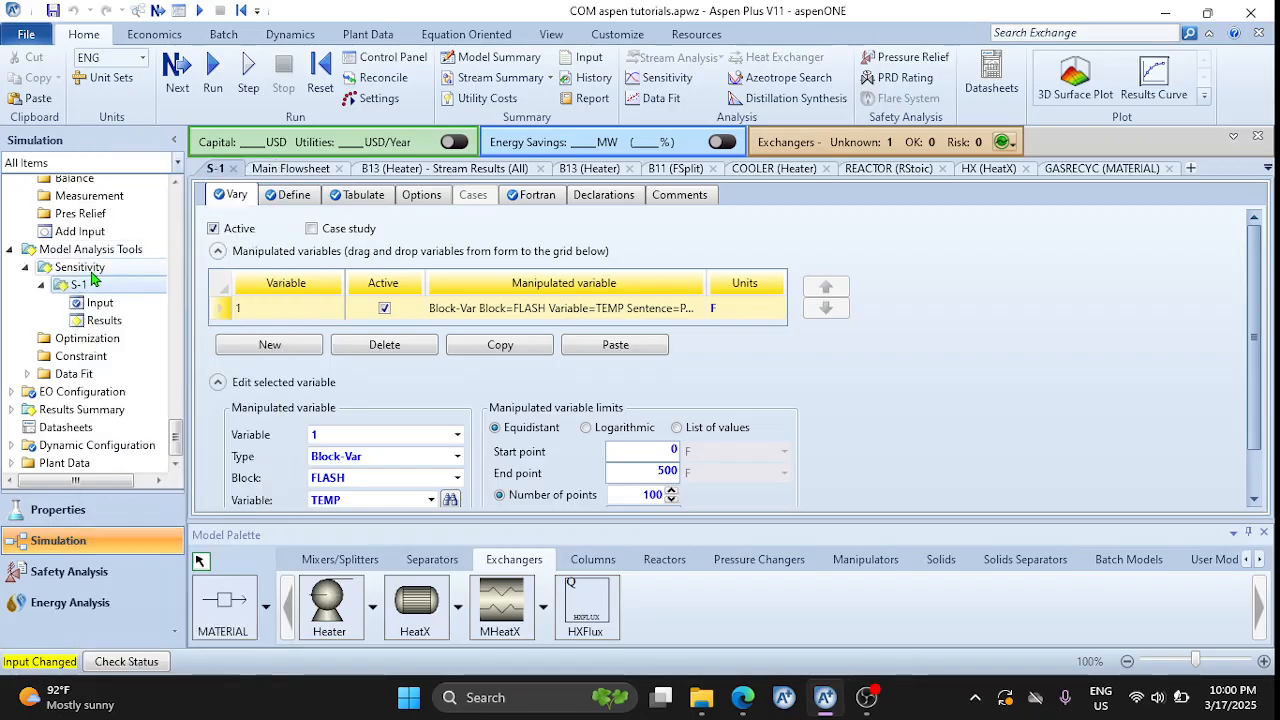
left_click(213, 230)
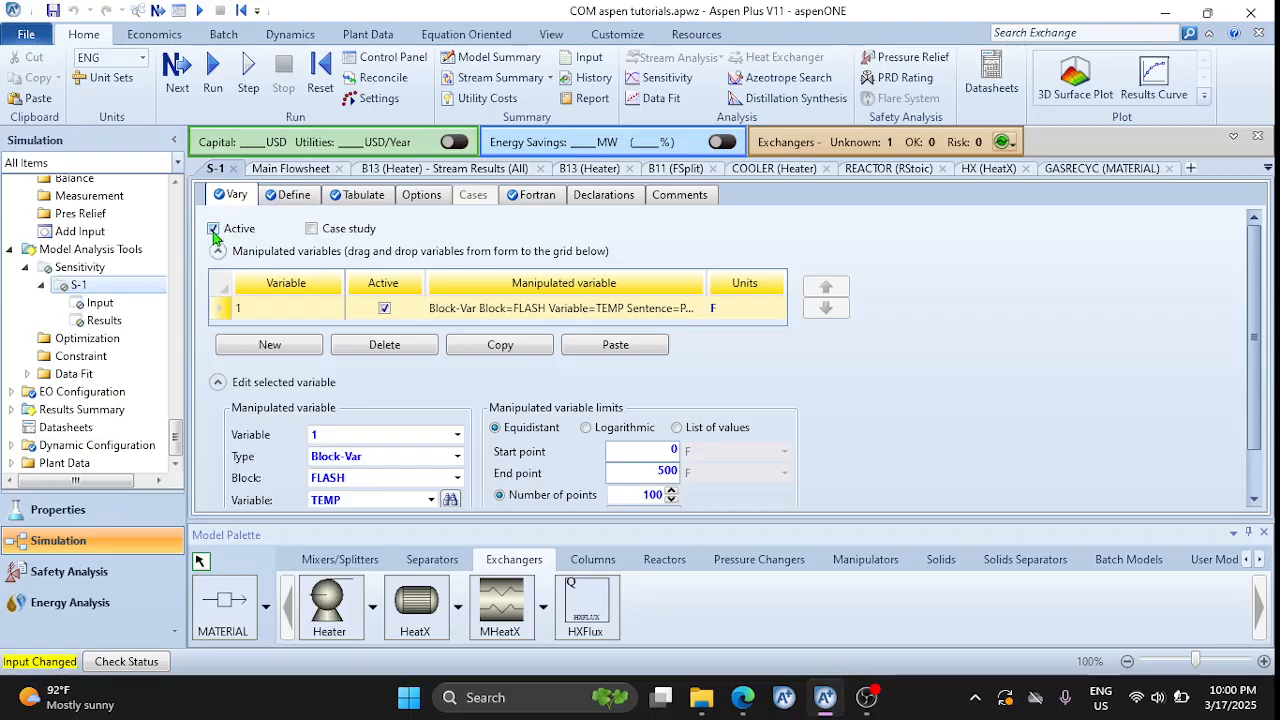
left_click(313, 231)
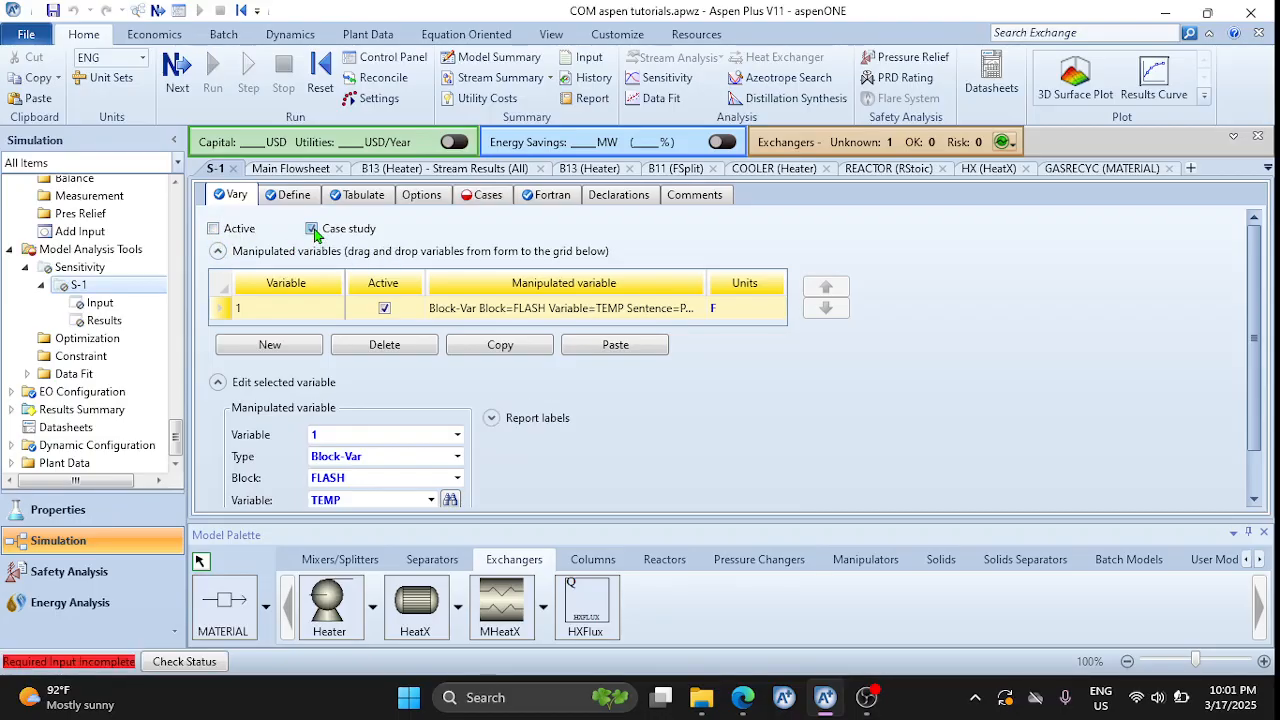
left_click(484, 196)
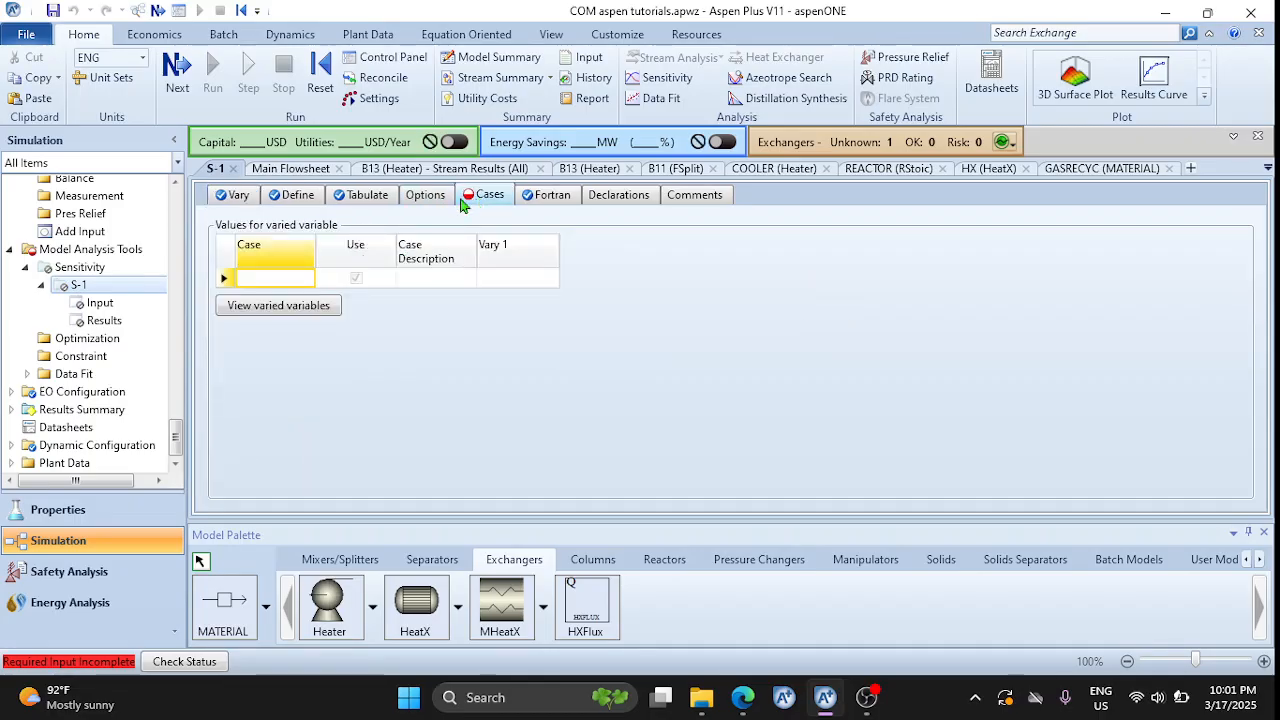
left_click(230, 198)
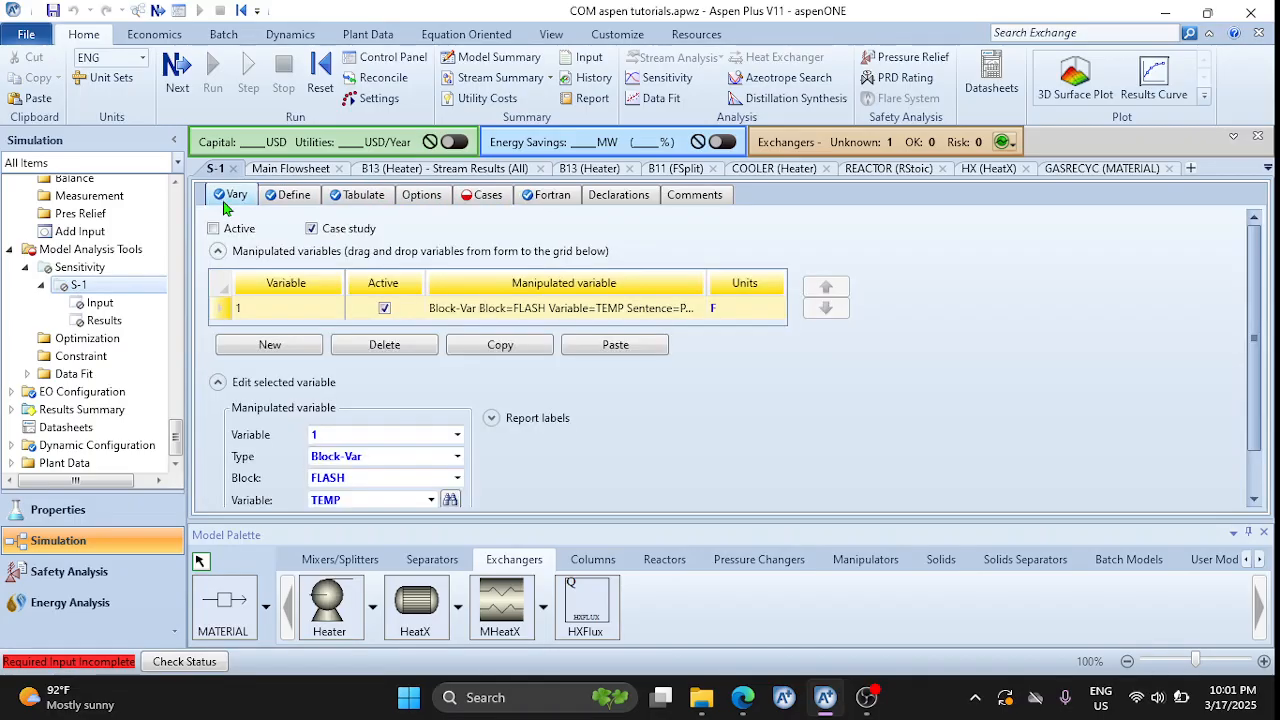
left_click(312, 230)
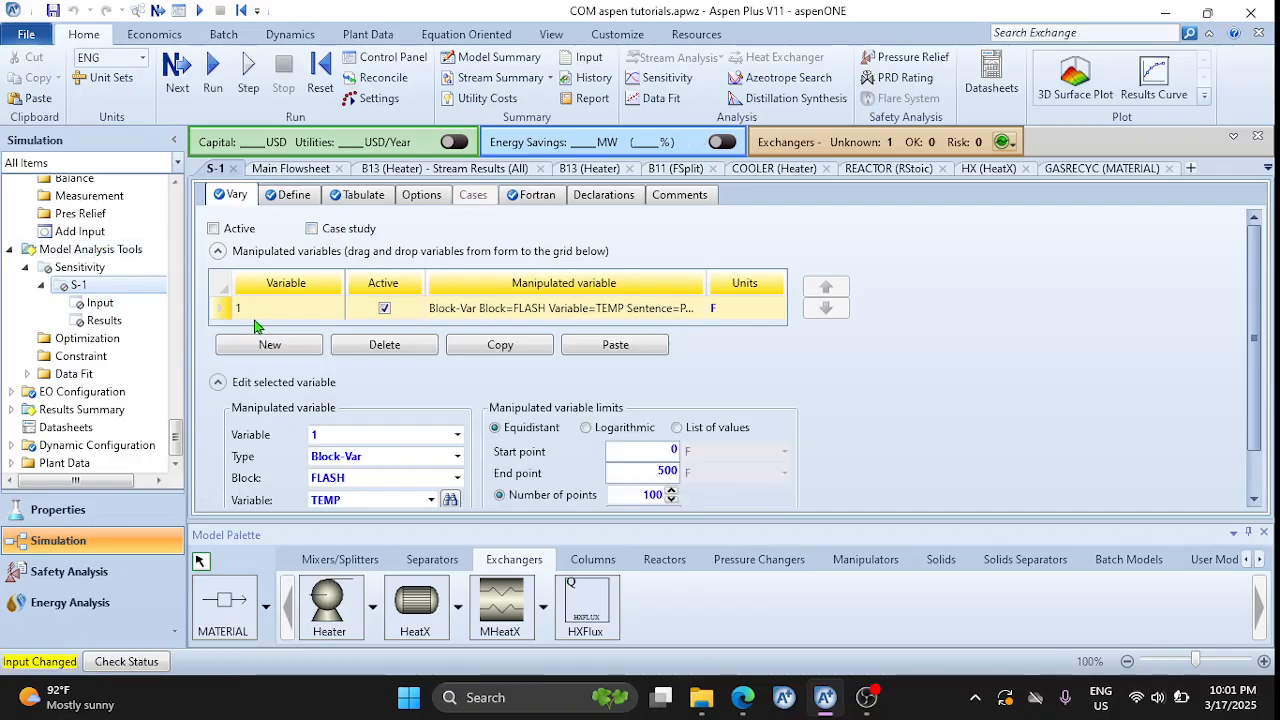
Select all of S-1's Fortran statements for reuse and create a new optimization with the default ID
left_click(520, 198)
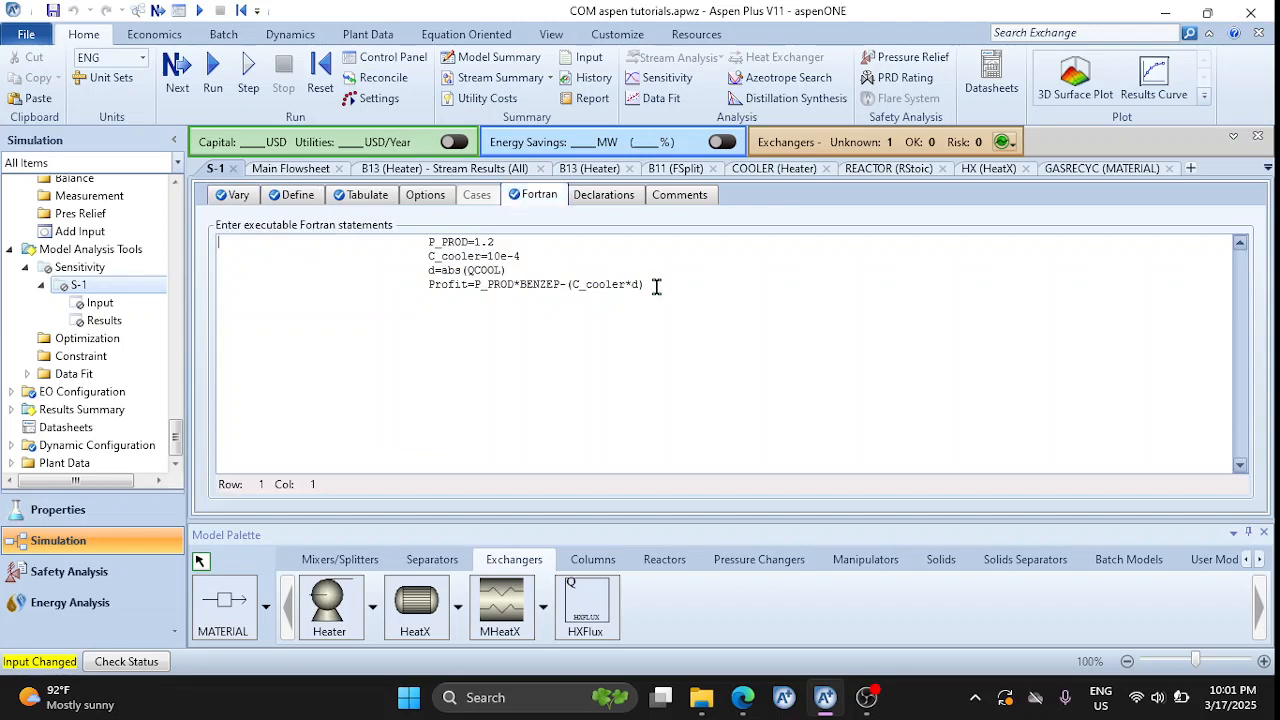
left_click_drag(656, 287, 395, 236)
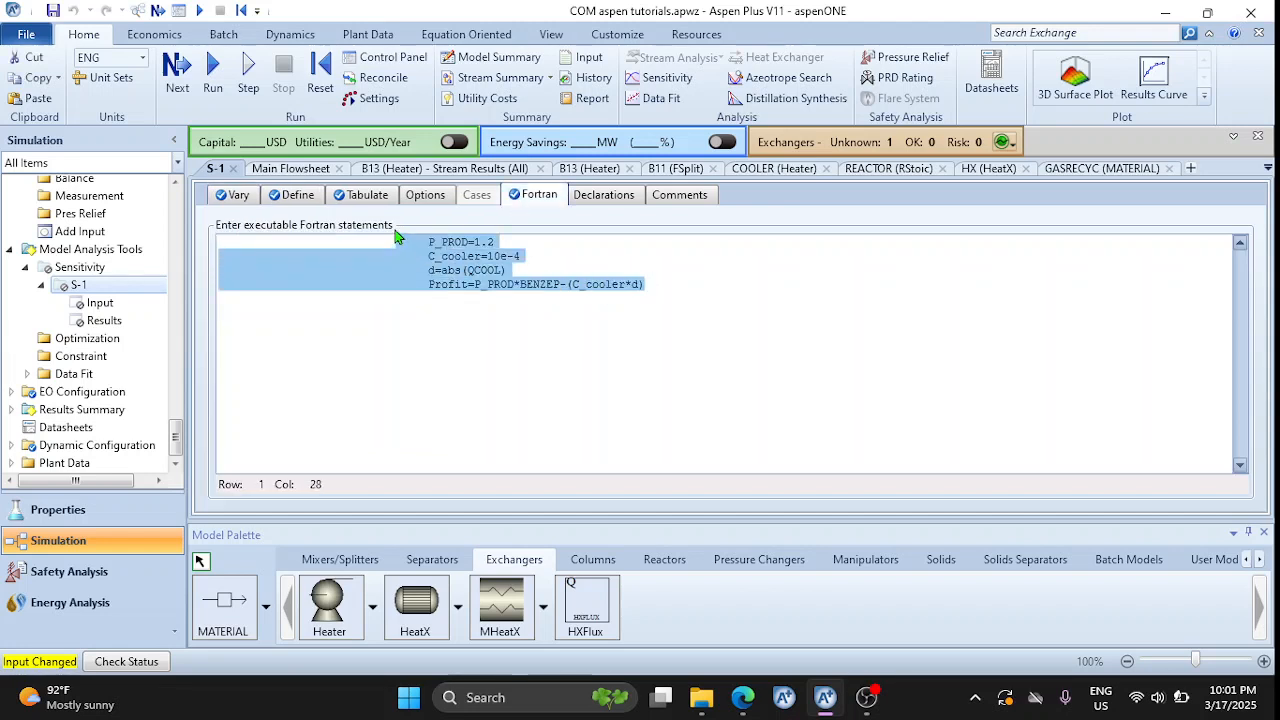
left_click(72, 343)
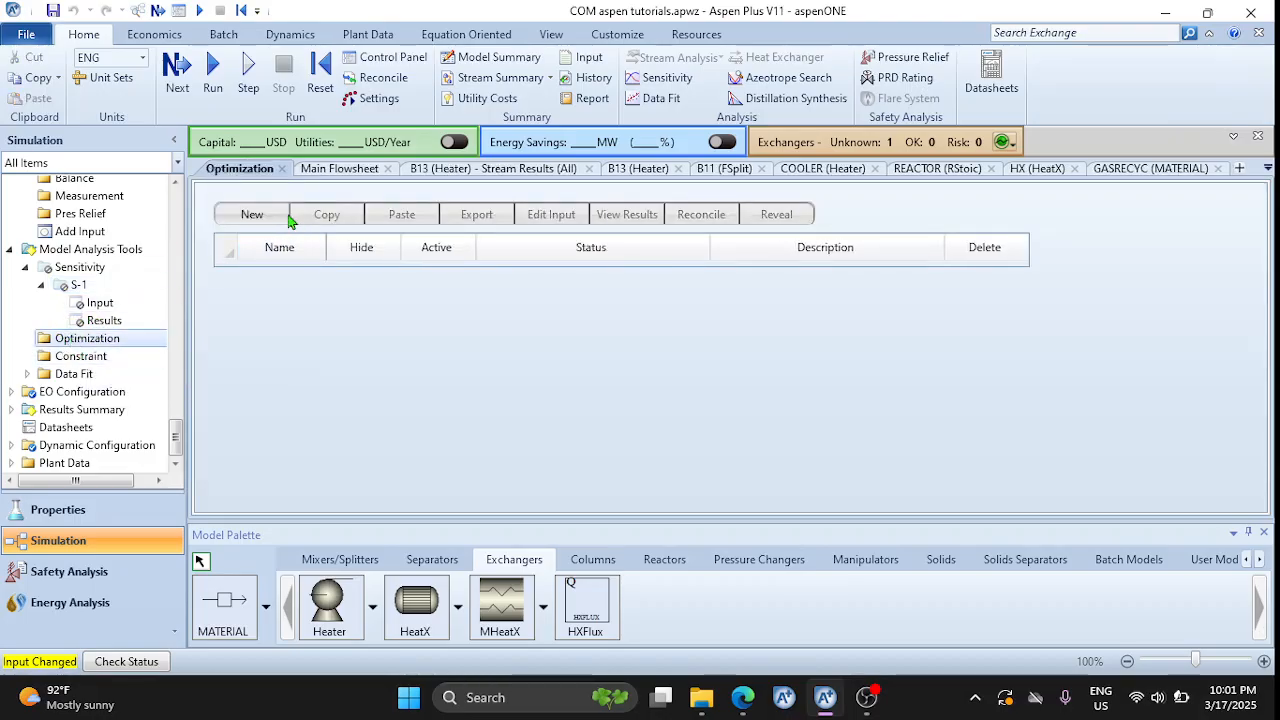
left_click(255, 218)
key("Return")
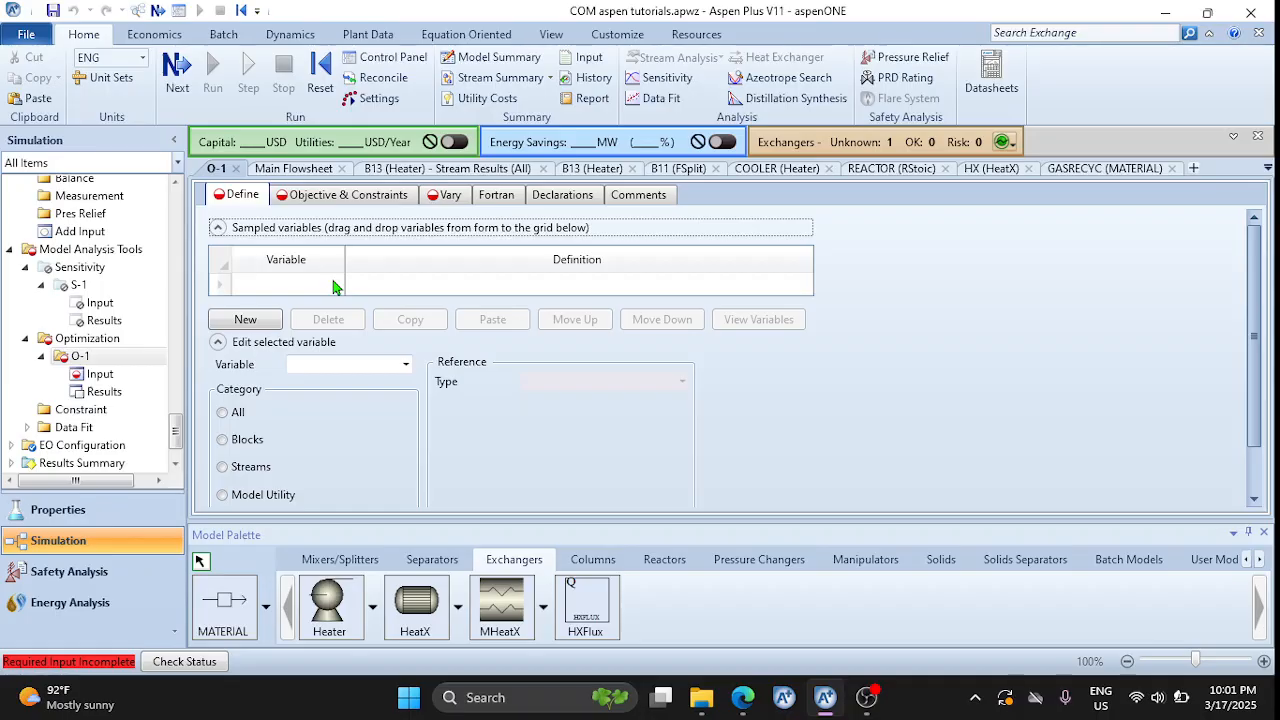
Add a sampled variable BENZEP to optimization O-1, defined in the Streams category with the type Mass-Flow
left_click(246, 319)
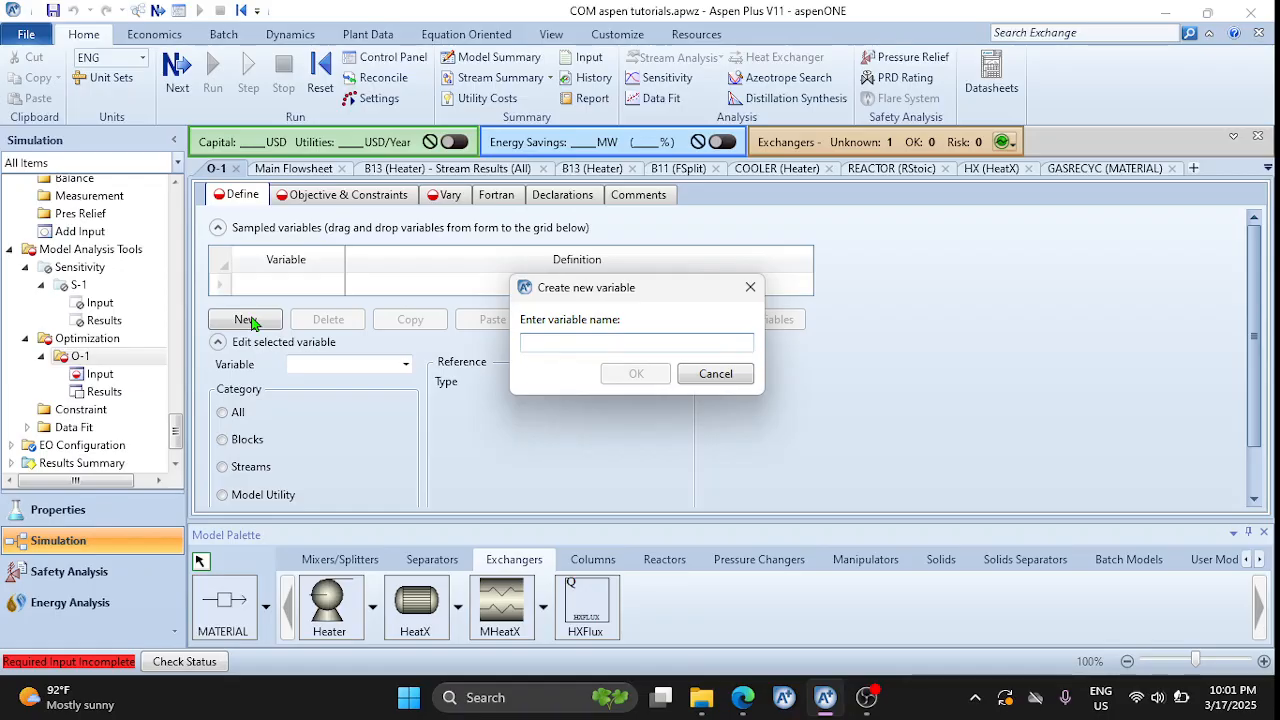
type("BENZEP")
key("Return")
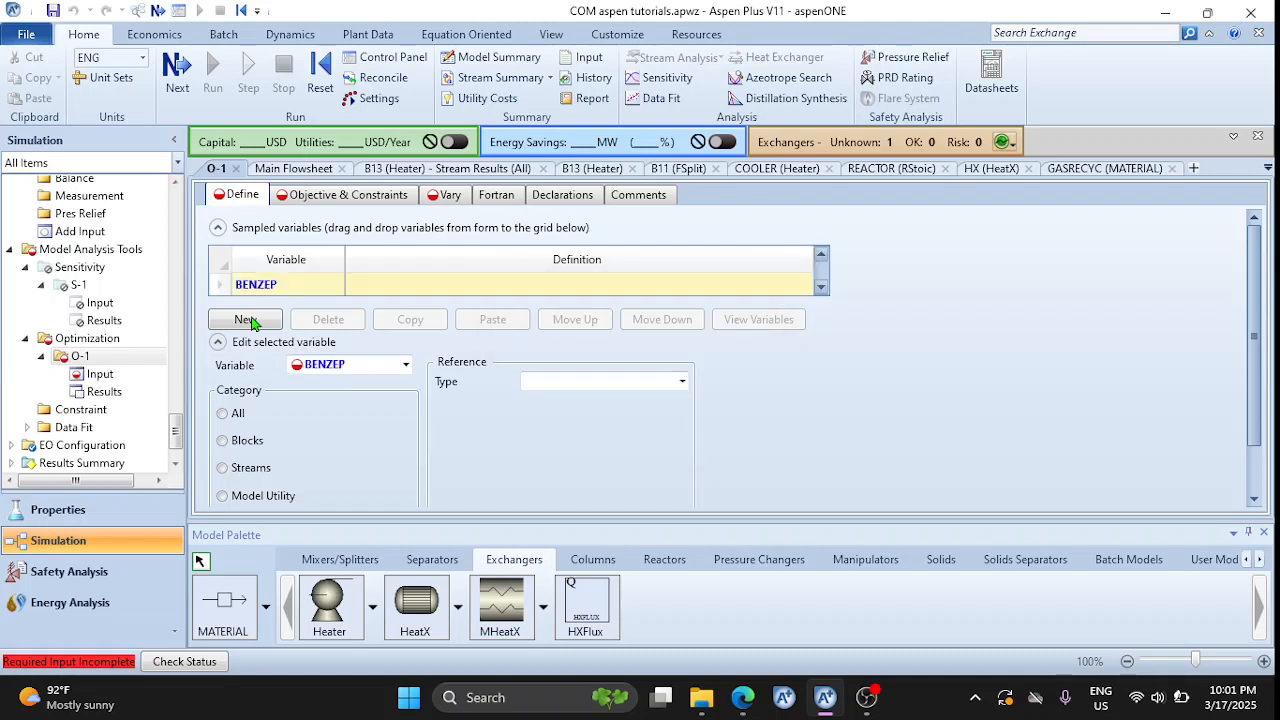
left_click(222, 441)
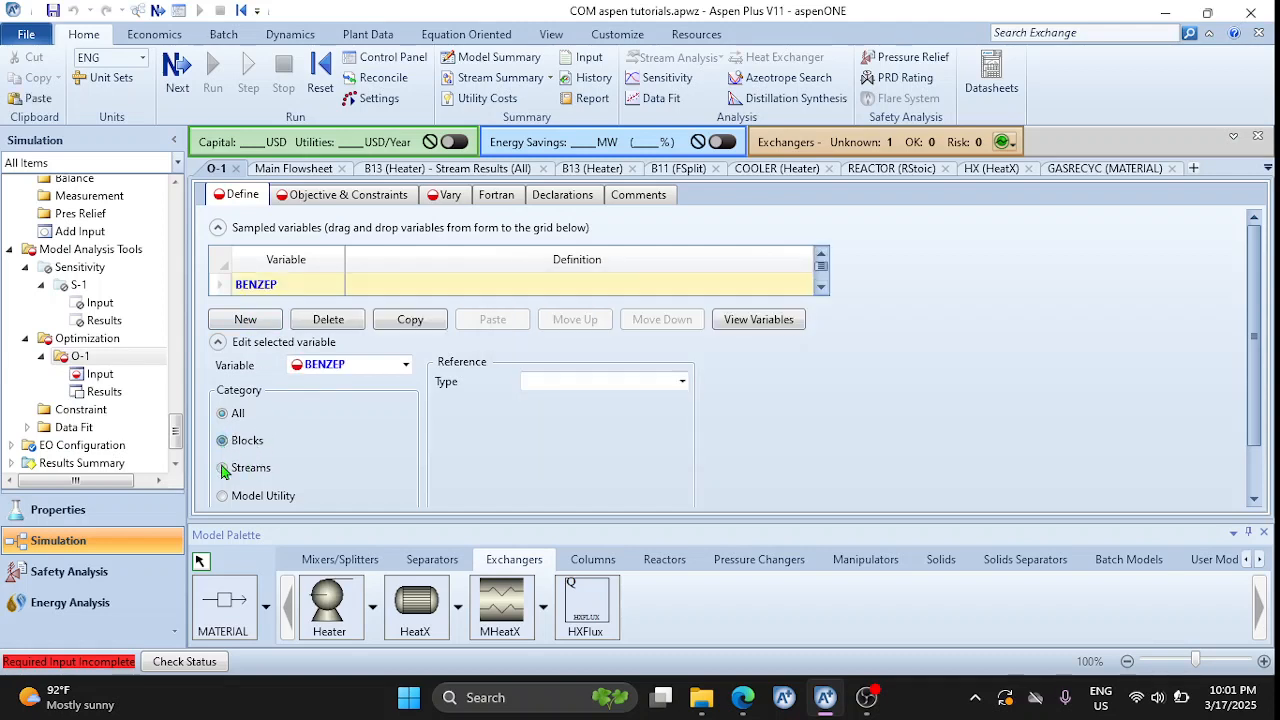
left_click(222, 467)
left_click(683, 382)
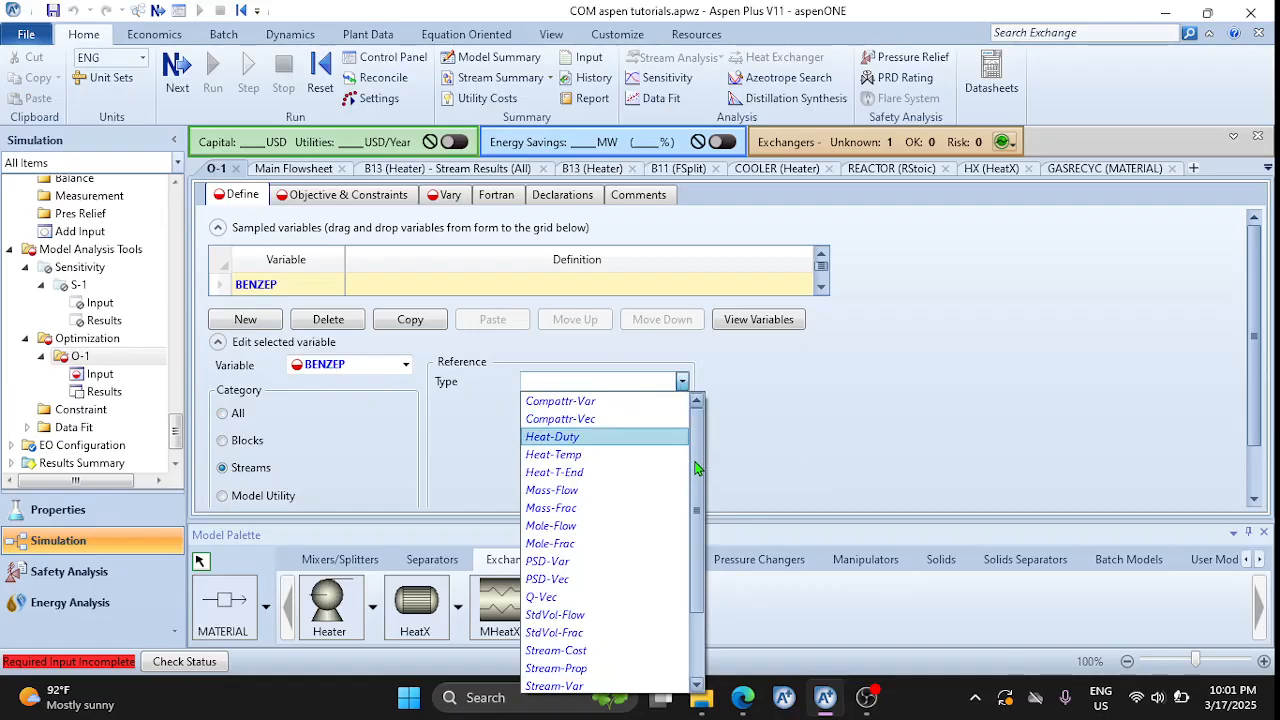
mouse_move(697, 472)
left_mouse_down()
mouse_move(697, 513)
mouse_move(698, 470)
left_mouse_up()
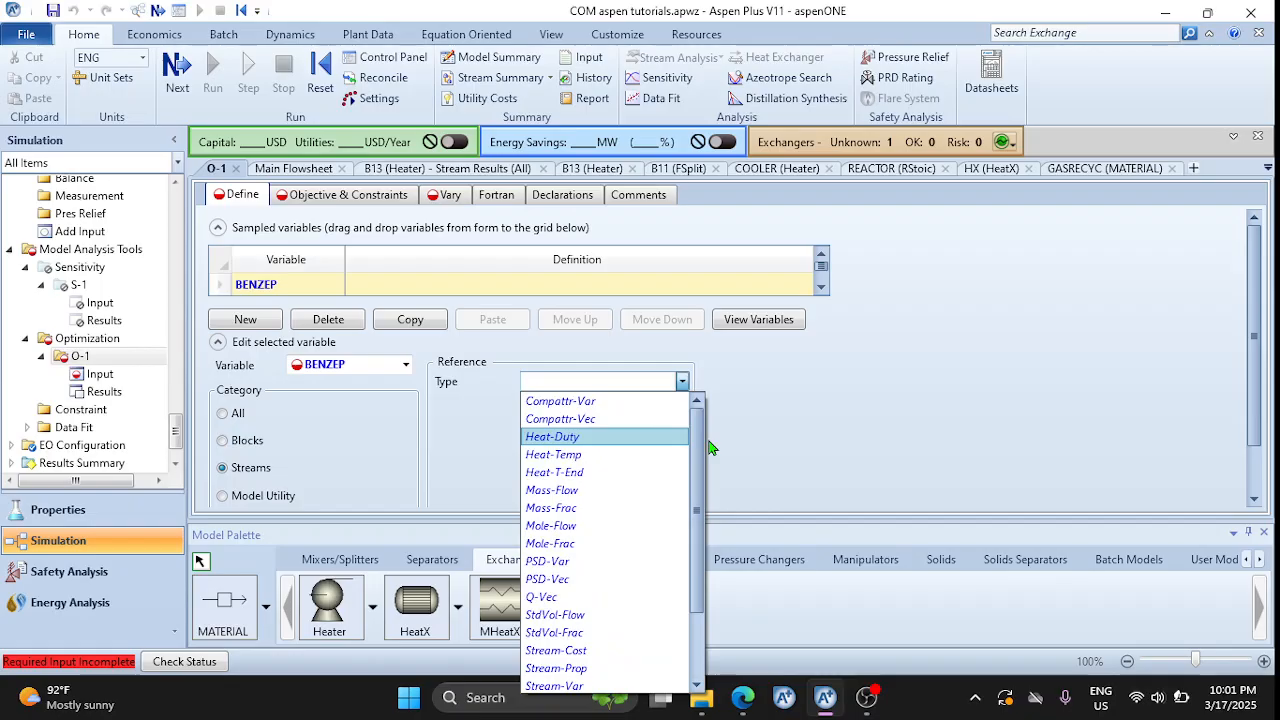
left_click(583, 494)
Reference BENZEP to component C6H6 in the PRODUCT stream
left_click(681, 402)
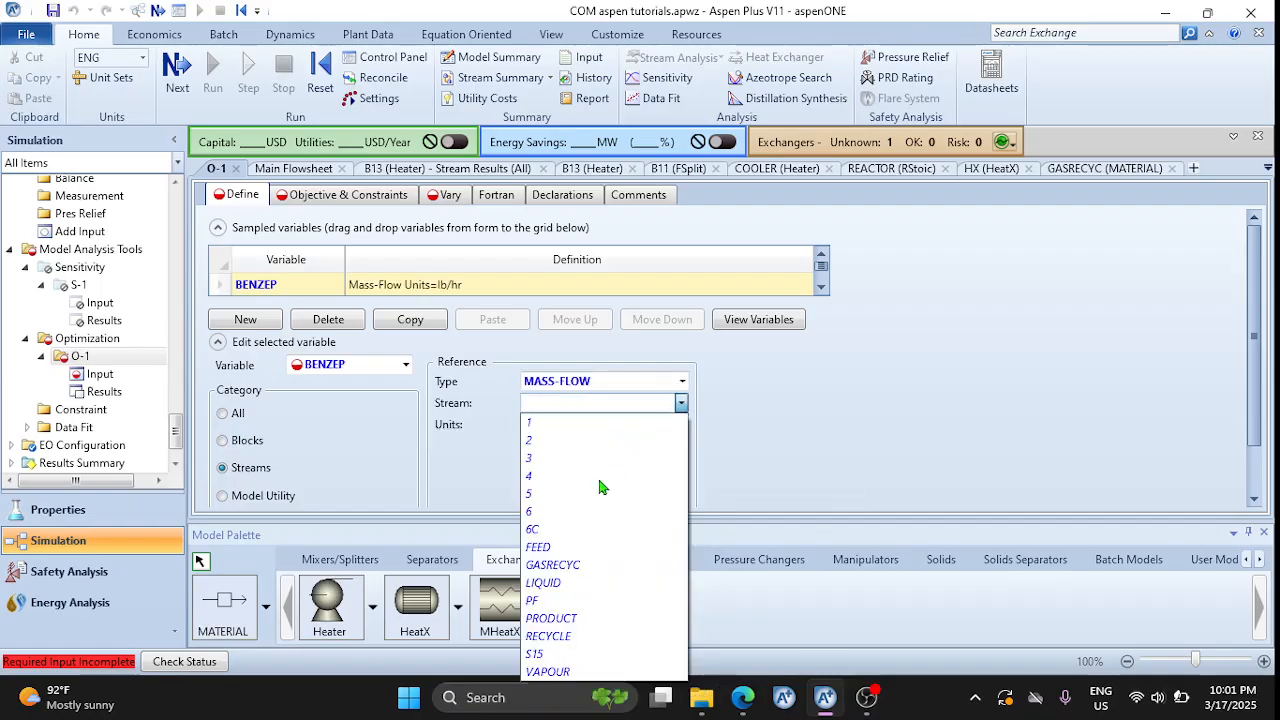
left_click(600, 618)
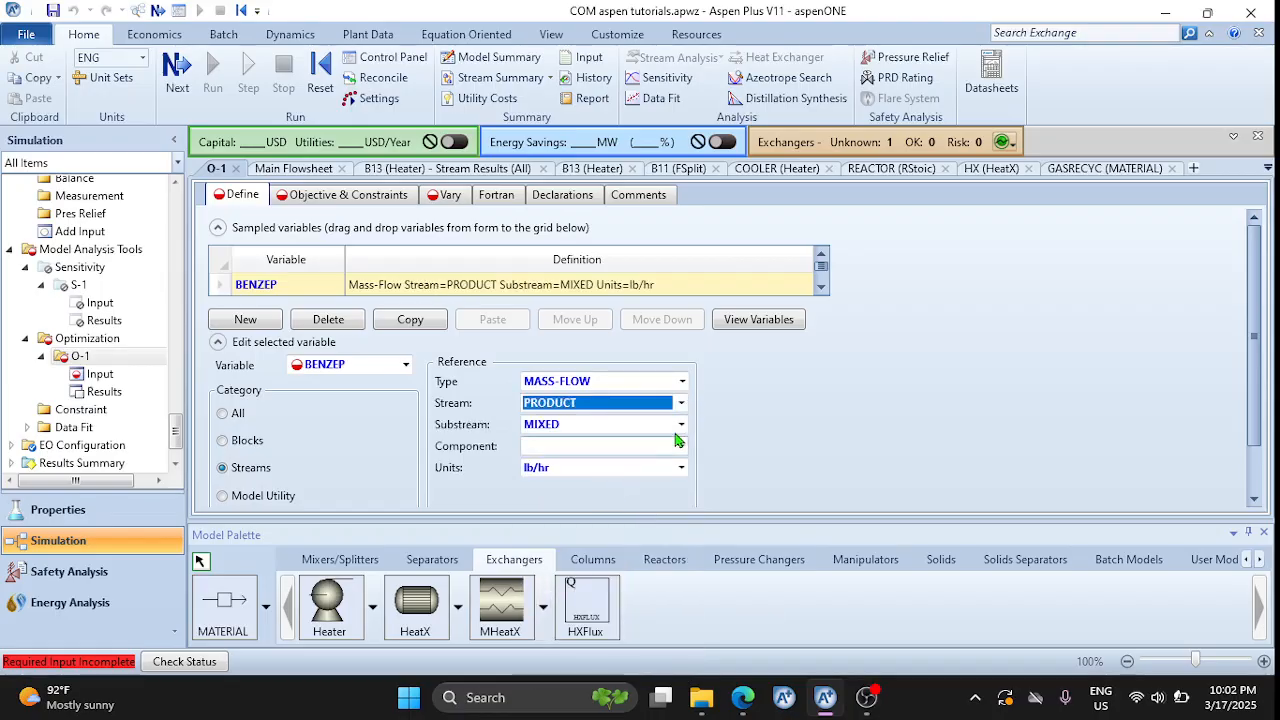
left_click(683, 450)
left_click(585, 486)
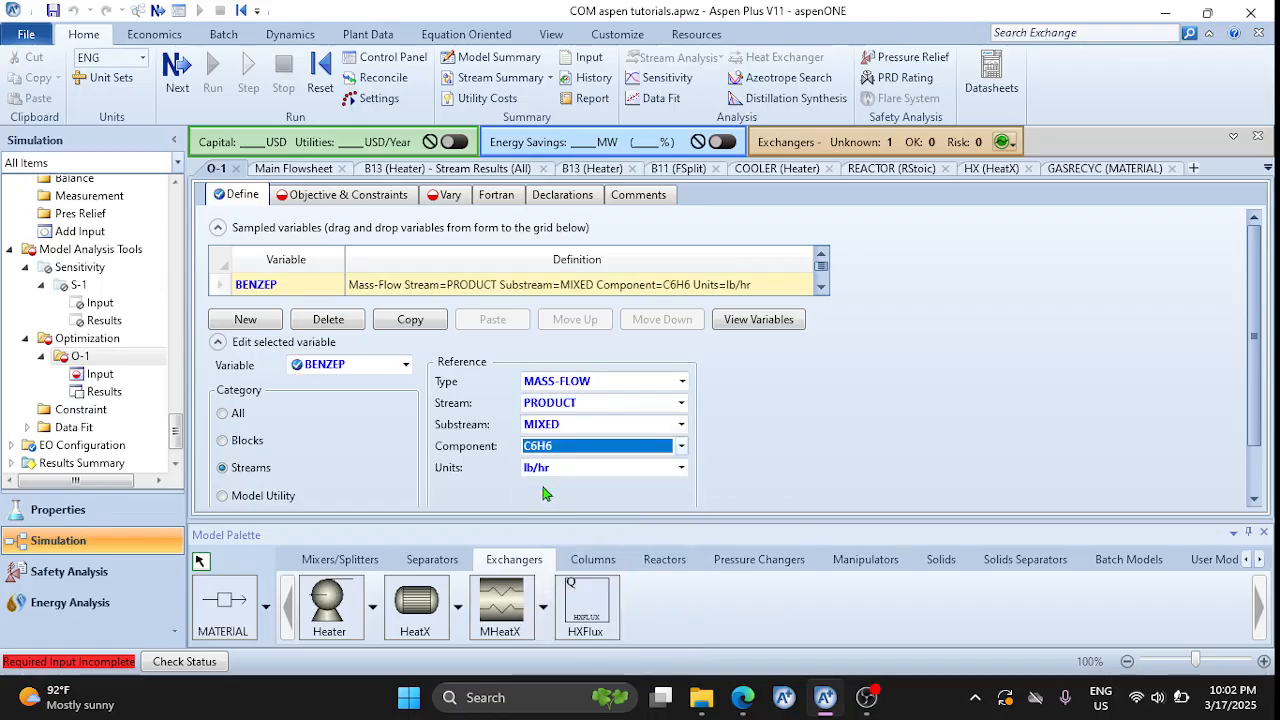
Add a second sampled variable QCOOL to O-1 in the Blocks category with the type Block-Var
left_click(234, 326)
type("QCOOL")
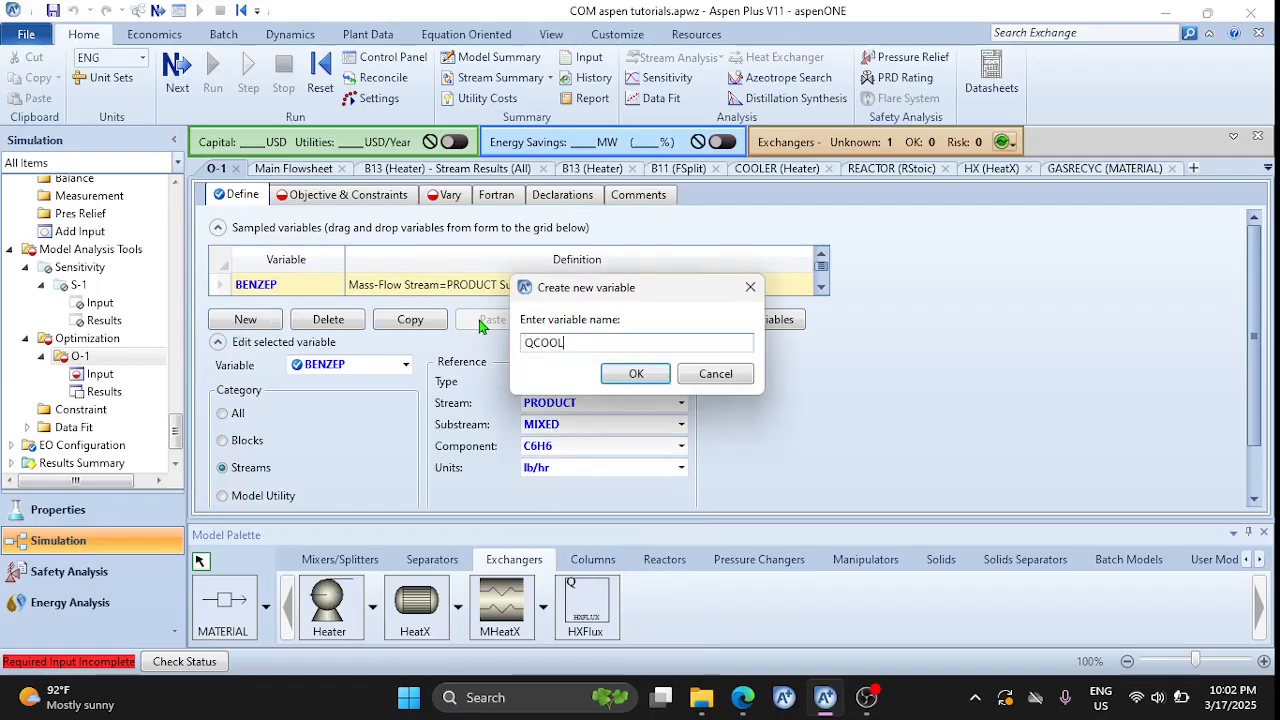
key("Return")
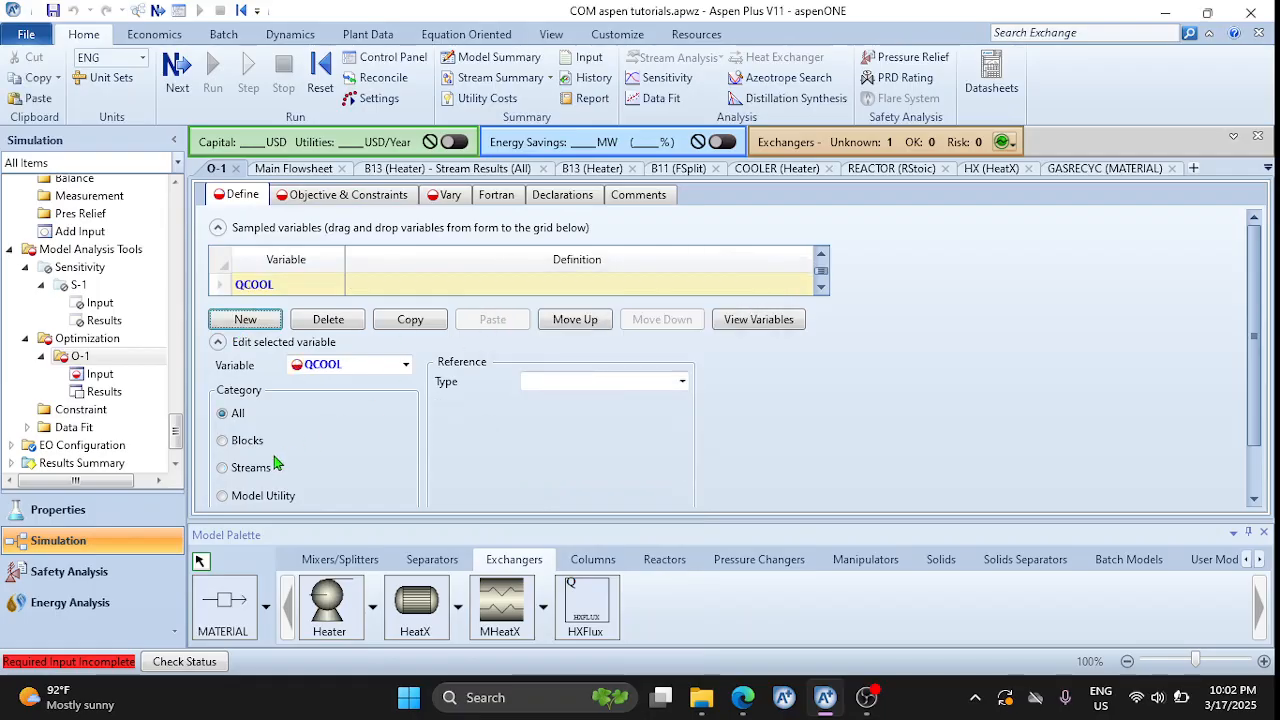
left_click(222, 441)
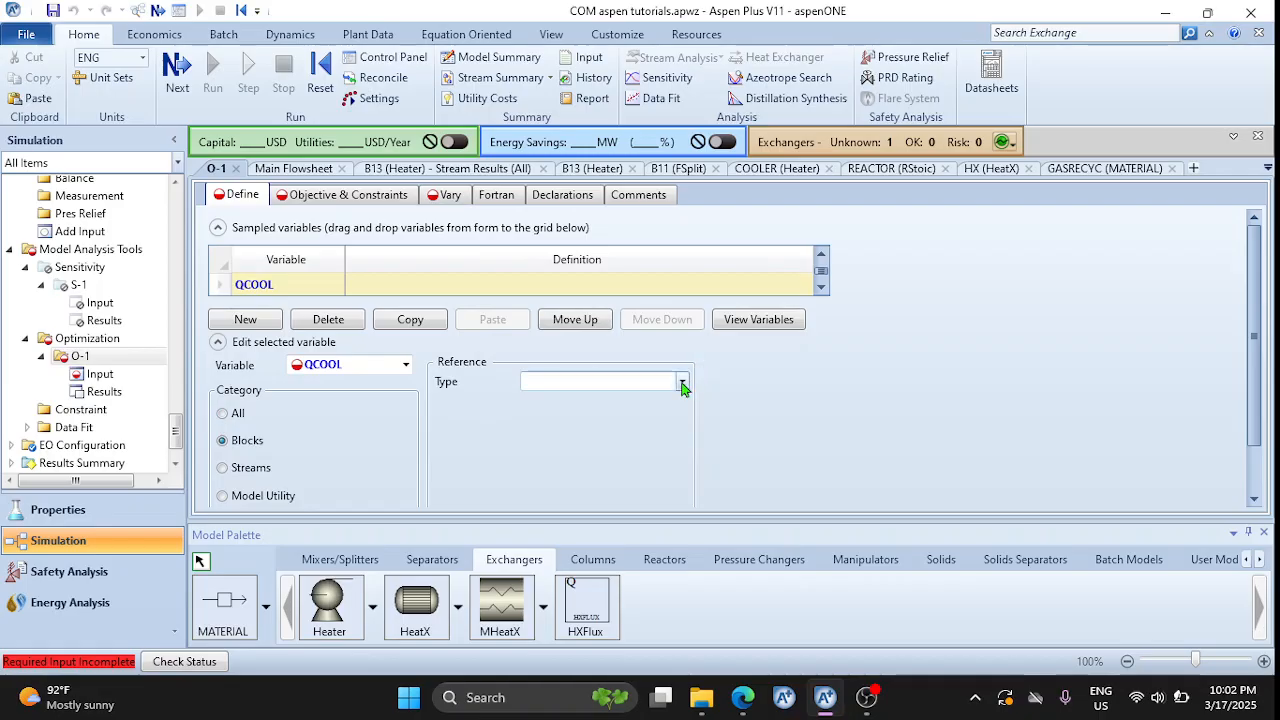
left_click(682, 381)
left_click(572, 420)
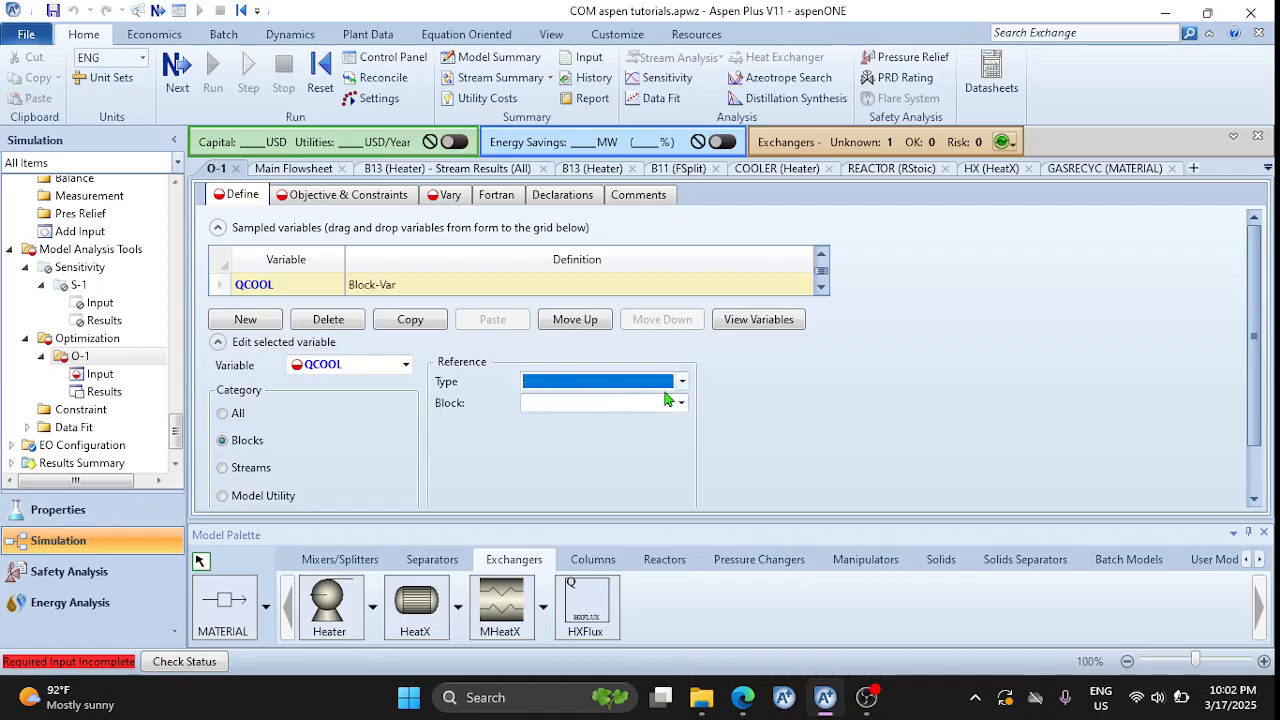
Reference QCOOL to the COOLER block's NET-DUTY variable, found by searching its variables for DUTY
left_click(679, 405)
left_click(548, 458)
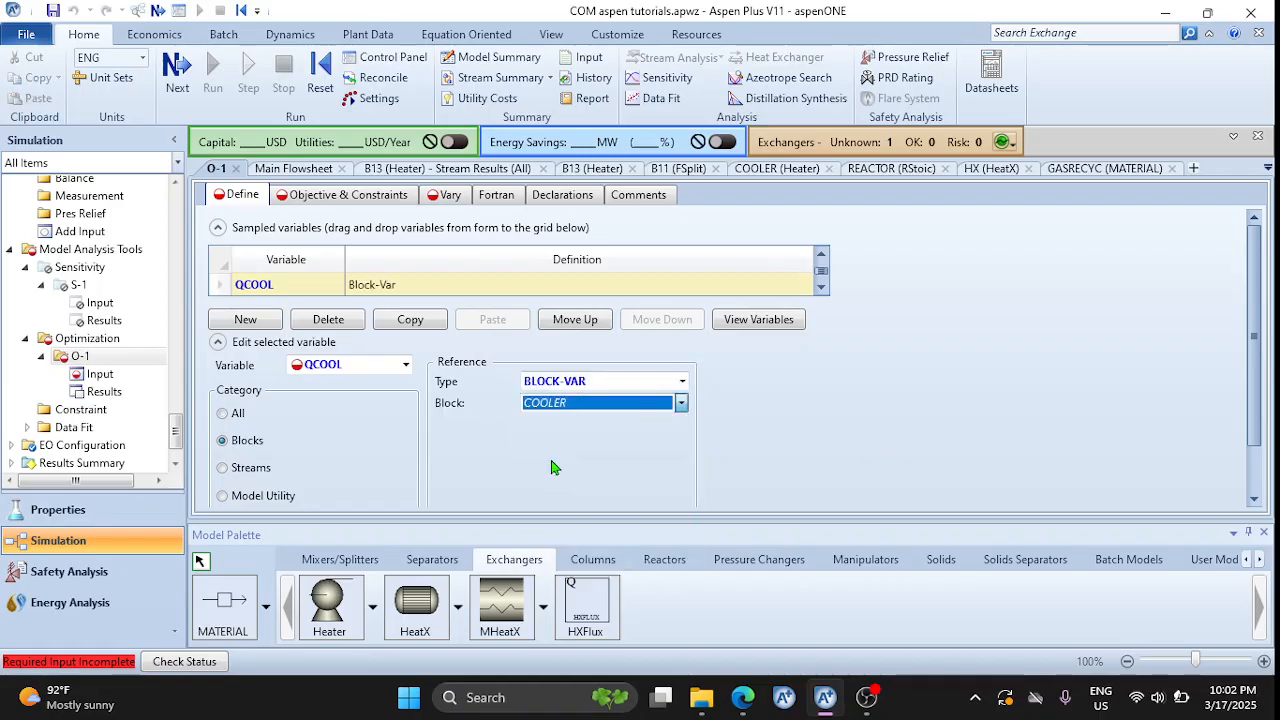
left_click(592, 428)
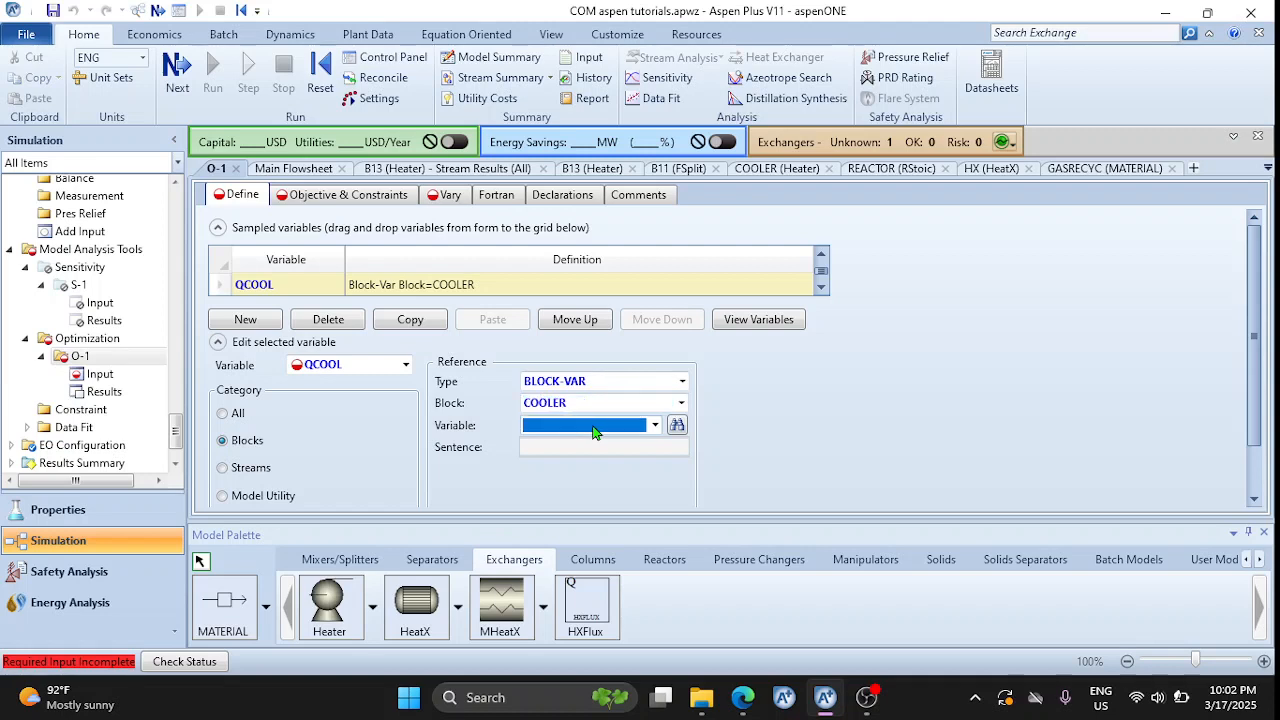
left_click(677, 425)
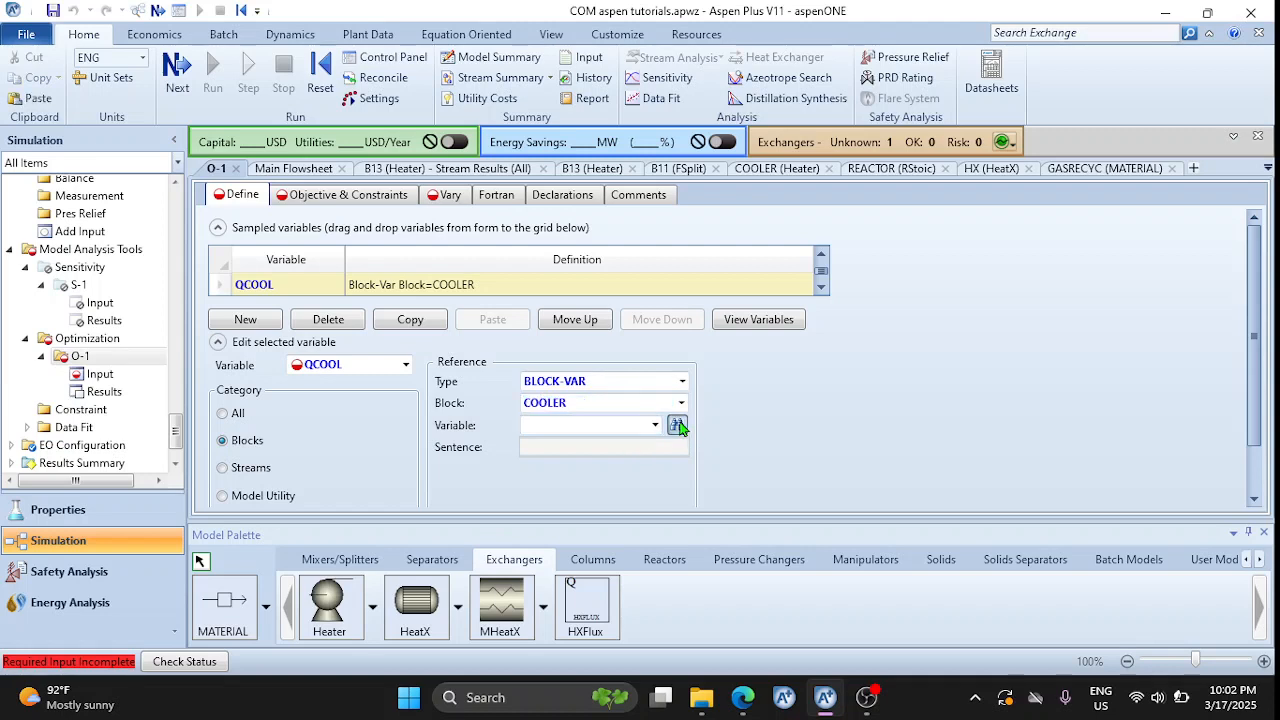
type("DUTY")
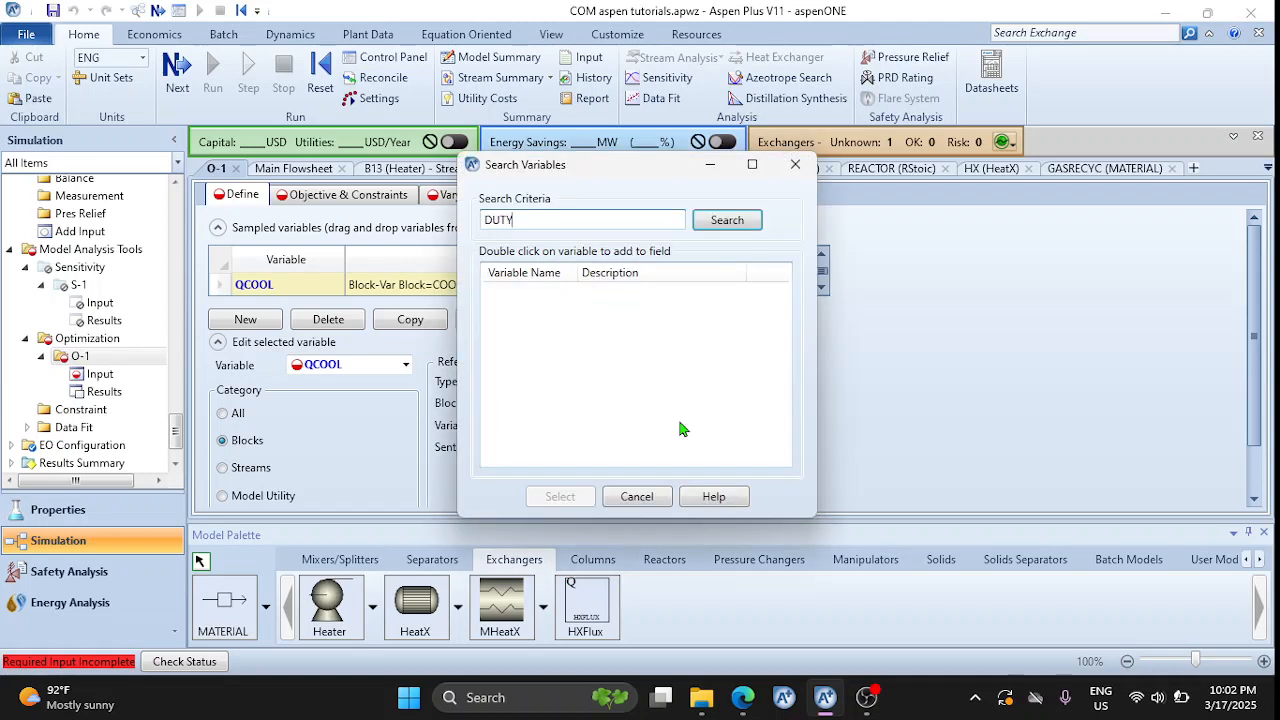
key("Return")
left_click(576, 316)
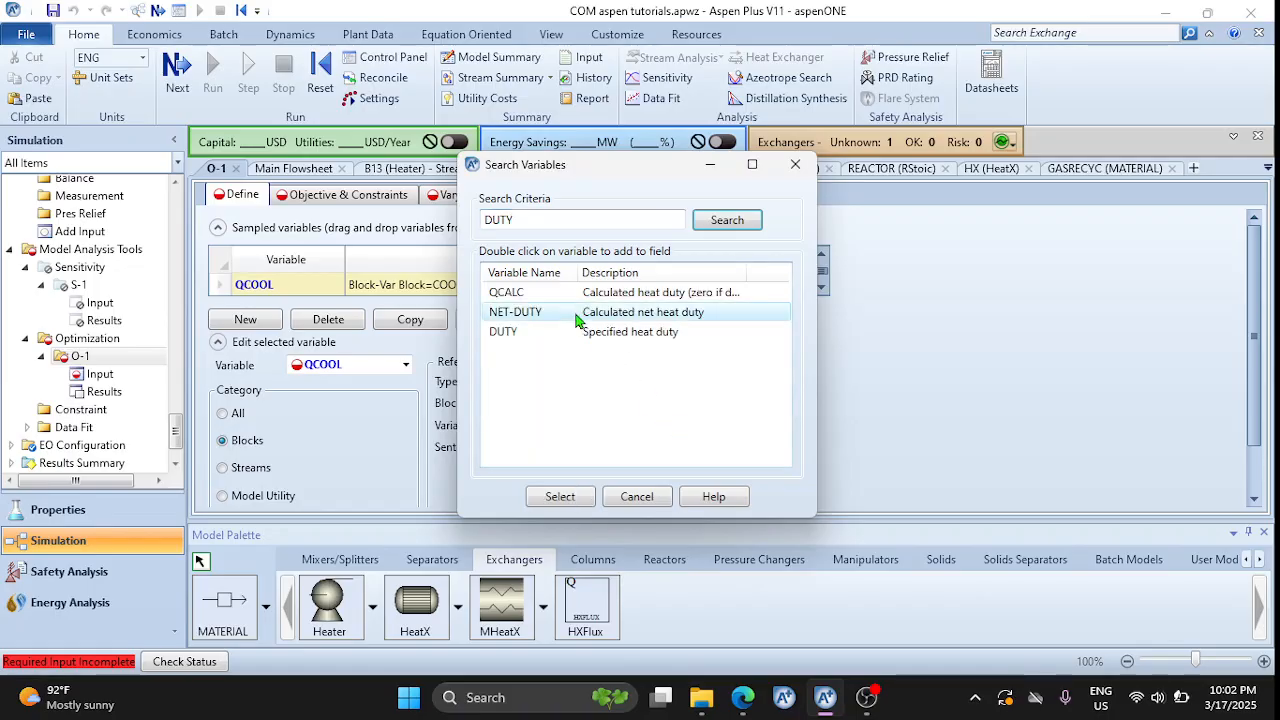
left_click(558, 500)
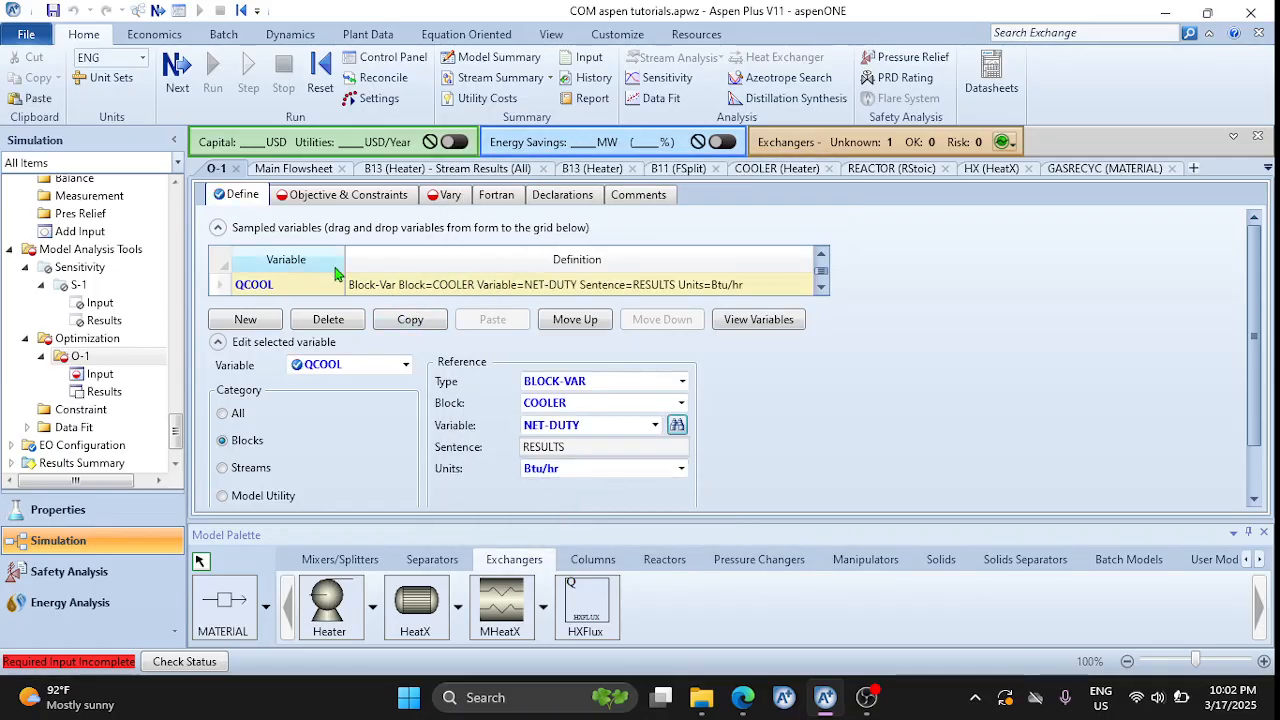
Set O-1 to maximize Profit and enter the Fortran statements P_PROD=1.2, C_cooler=10e-4, d=abs(QCOOL) and Profit=P_PROD*BENZEP-(C_cooler*d)
left_click(376, 197)
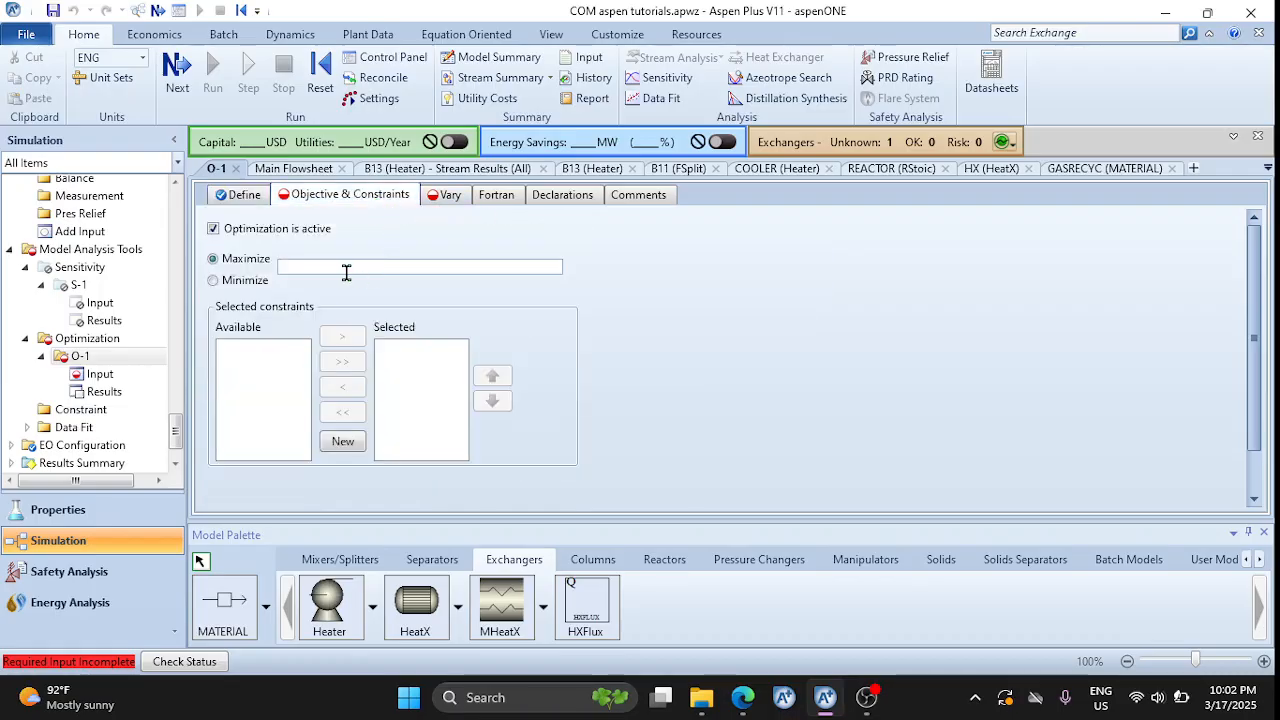
type("Profit")
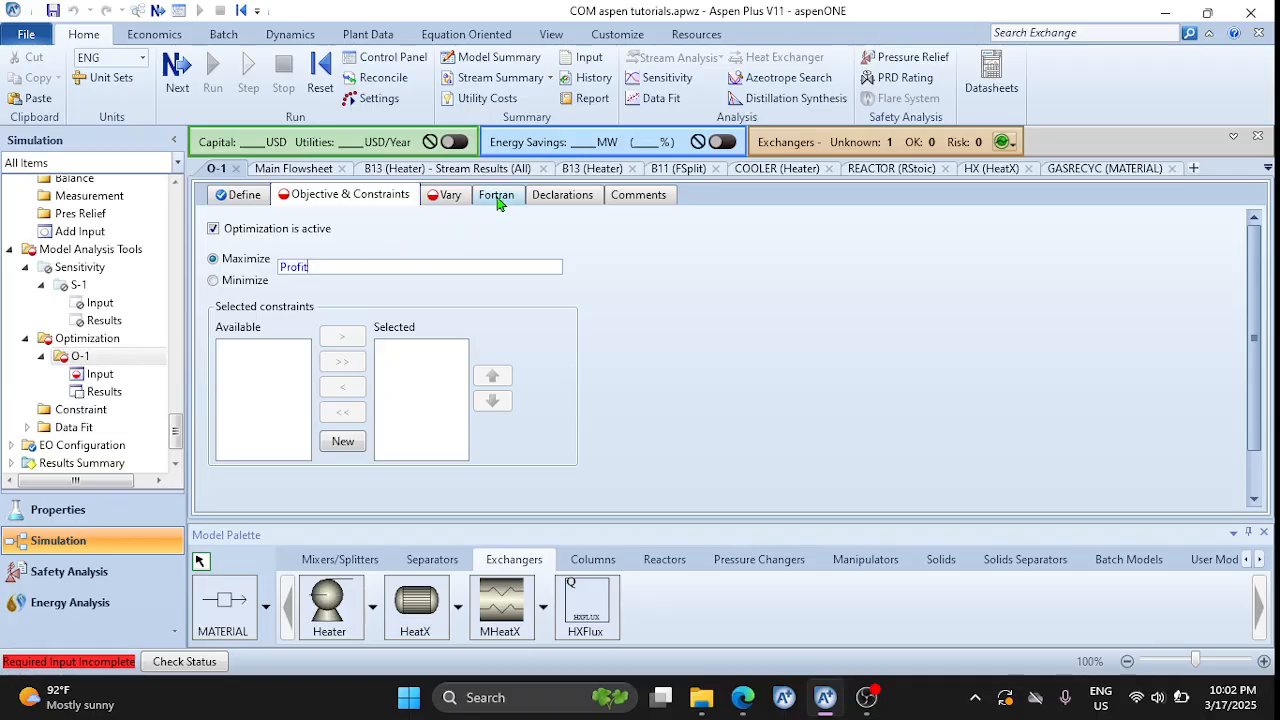
left_click(497, 203)
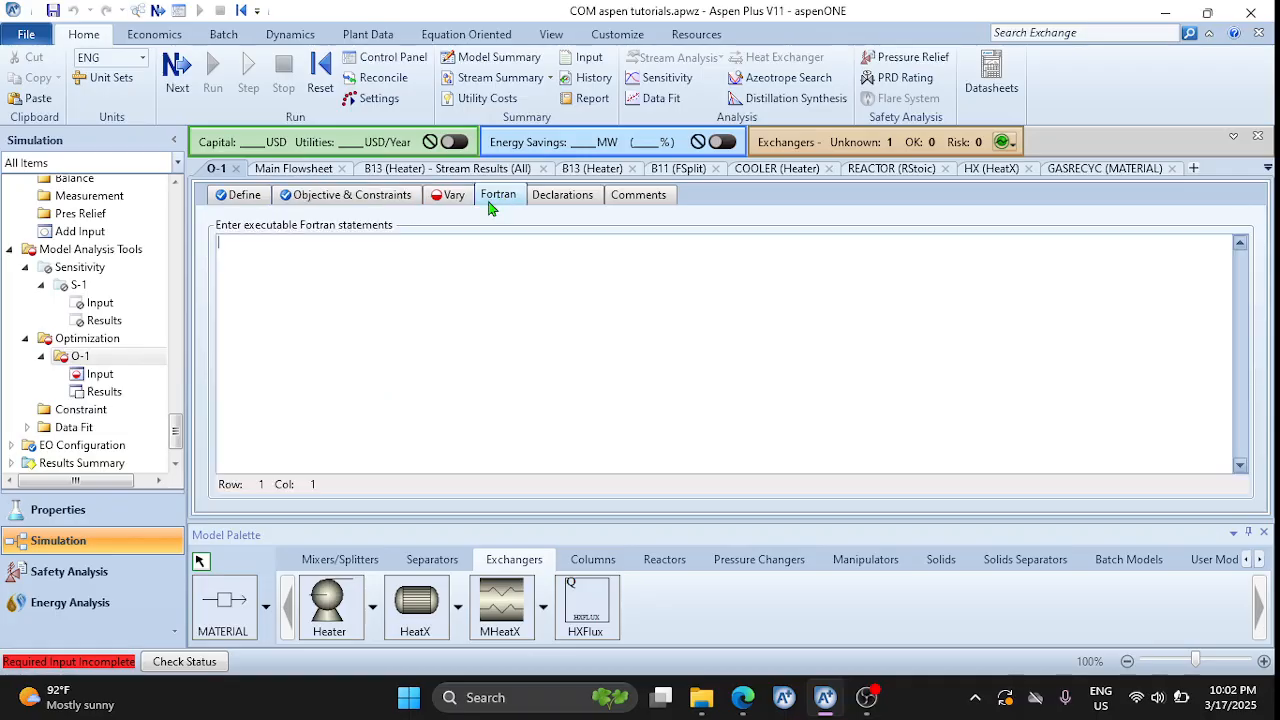
left_click(493, 334)
type("P_PROD=1.2                                 C_cooler=10e-4                                 d=abs(QCOOL)                                 Profit=P_PROD*BENZEP-(C_cooler*d)")
left_click_drag(251, 241, 364, 412)
left_click(251, 242)
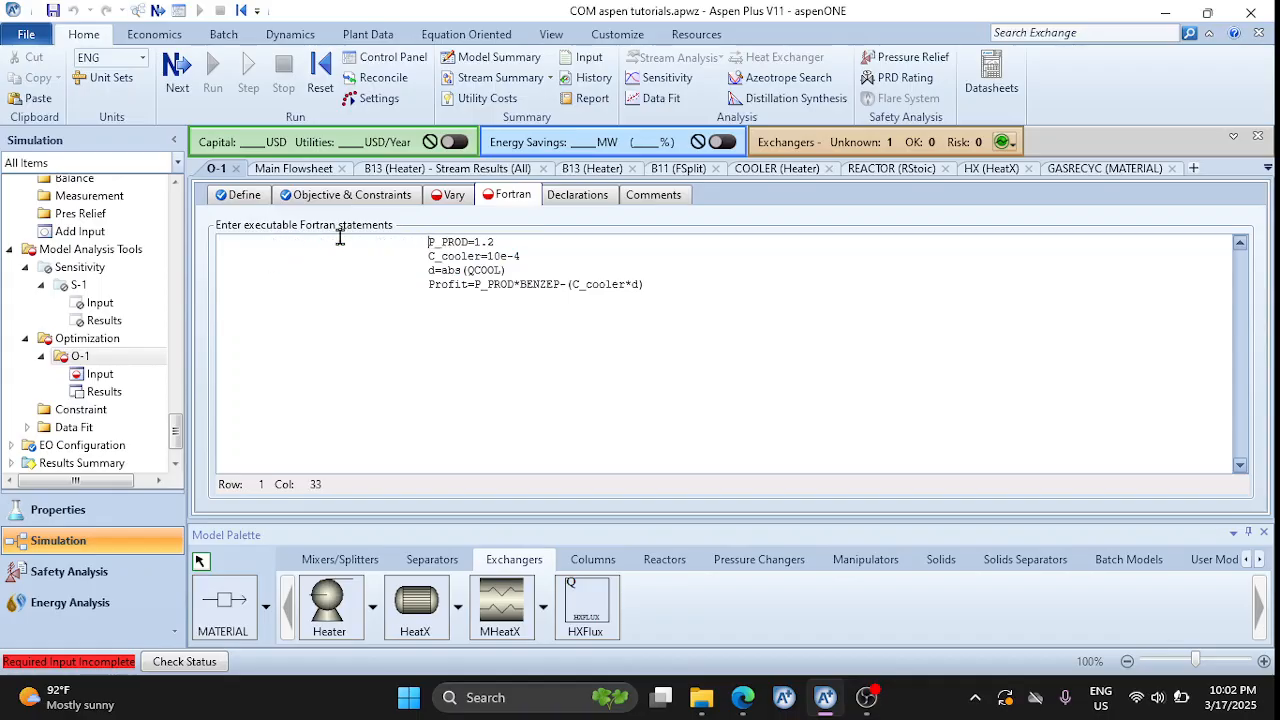
Check the objective name against O-1's Fortran code and add an empty line after the Profit statement
left_click(354, 197)
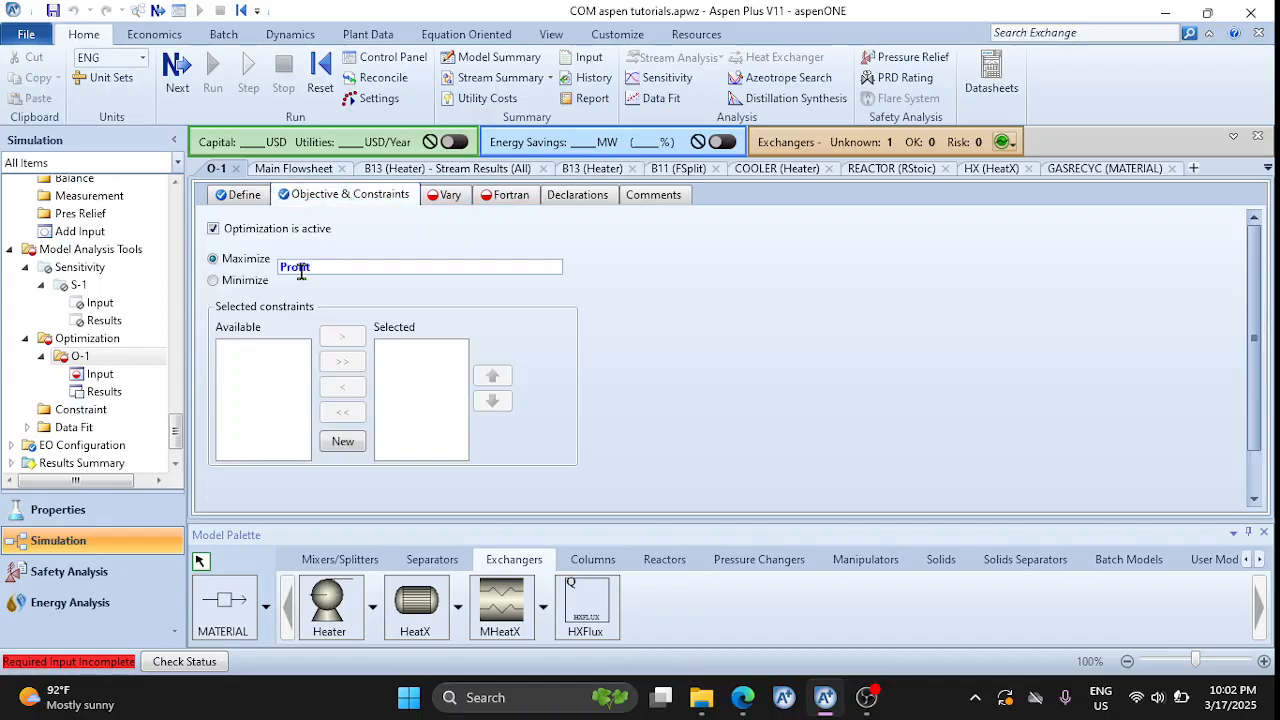
left_click(488, 198)
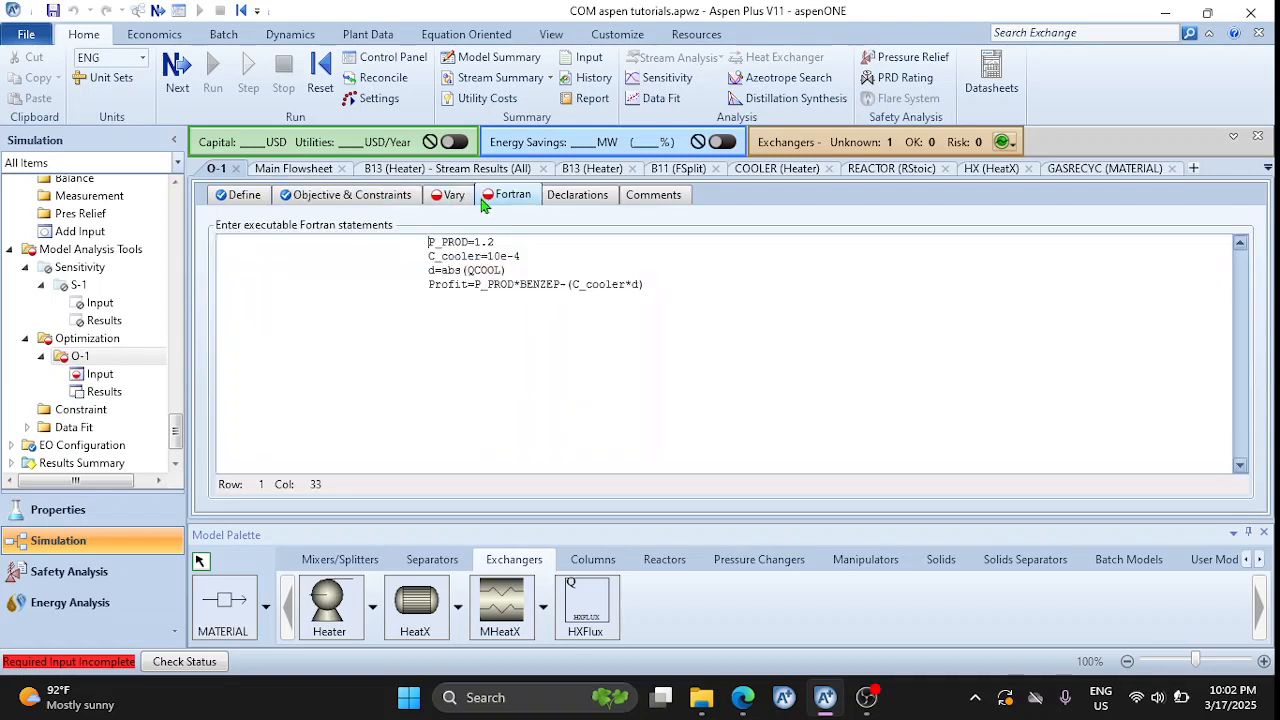
left_click(666, 284)
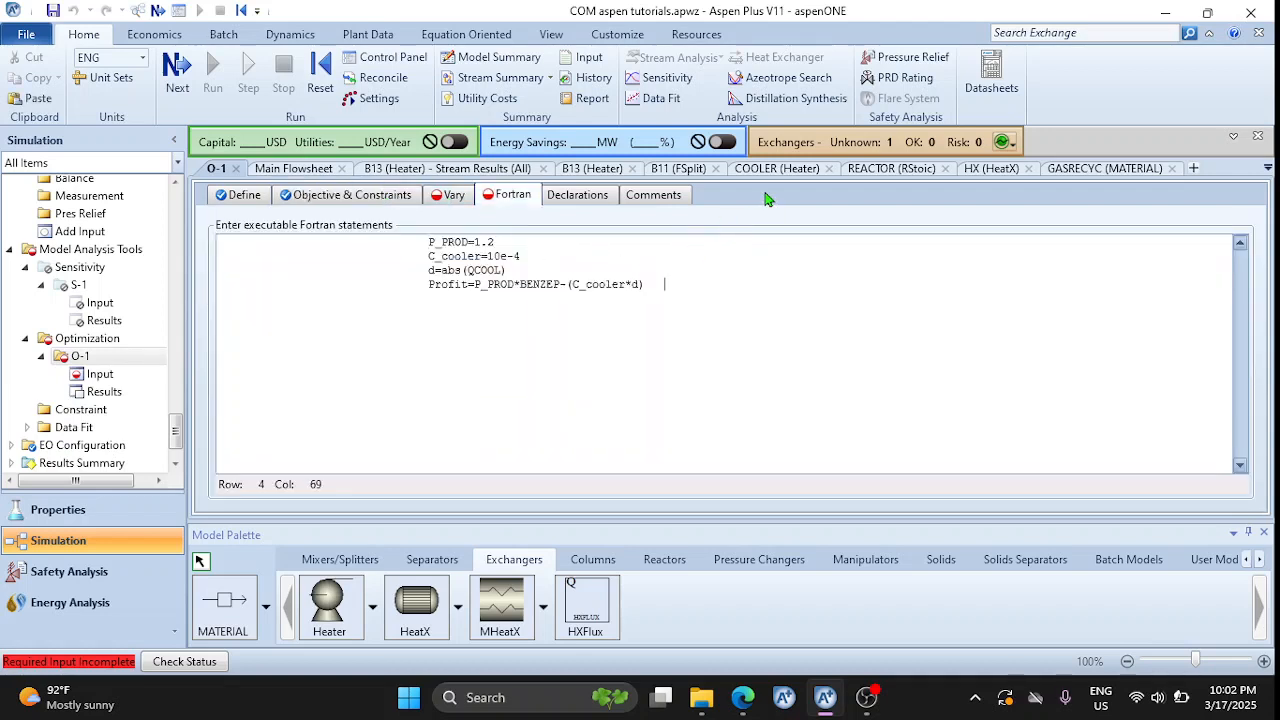
left_click(672, 284)
key("Return")
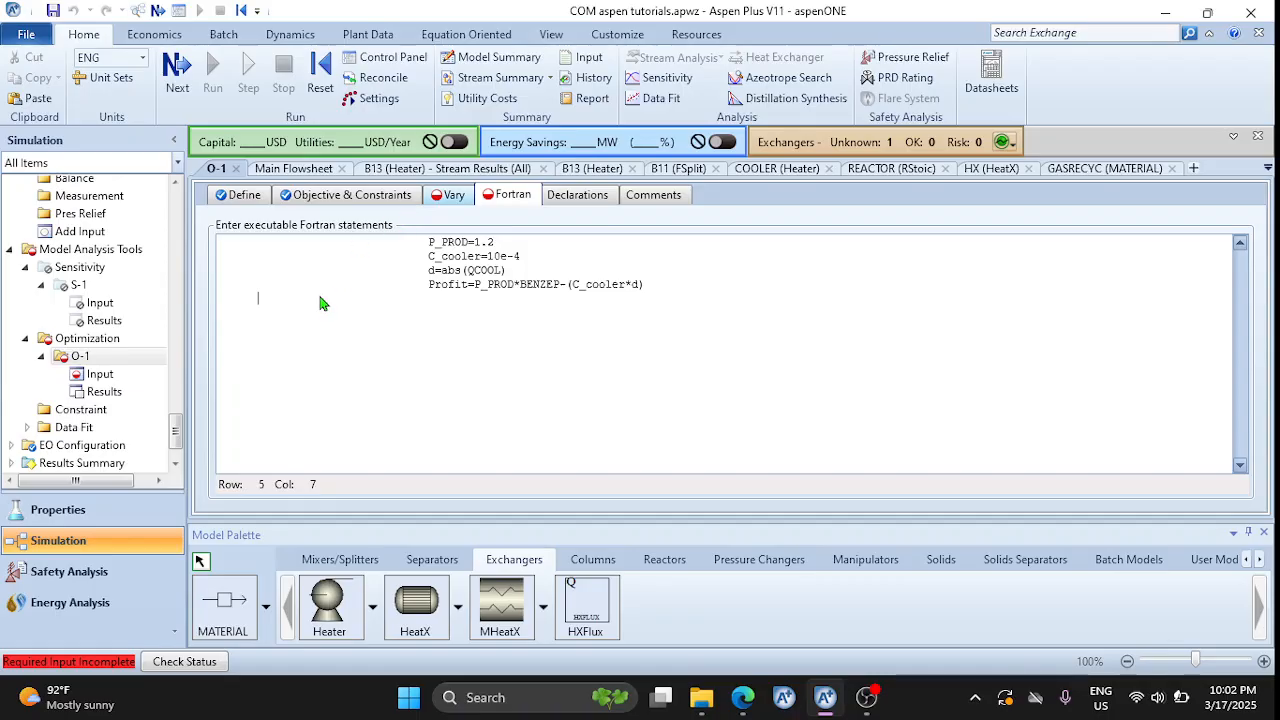
left_click(450, 196)
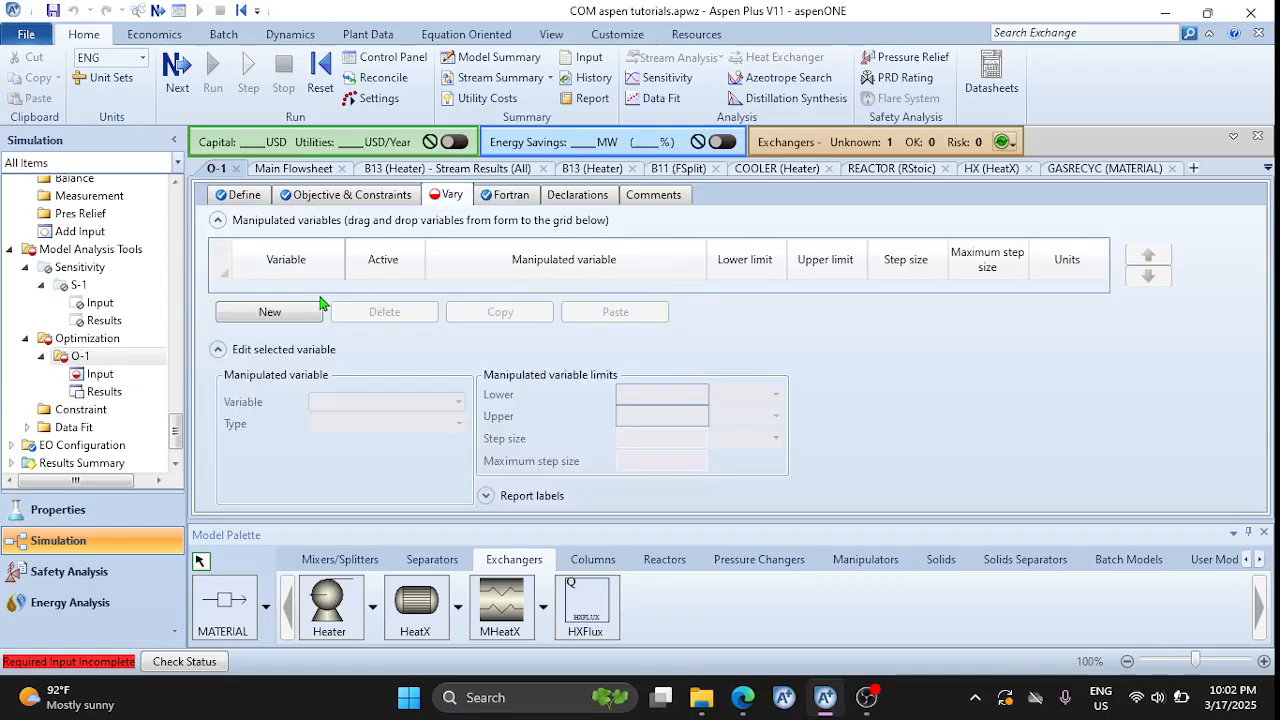
left_click(495, 199)
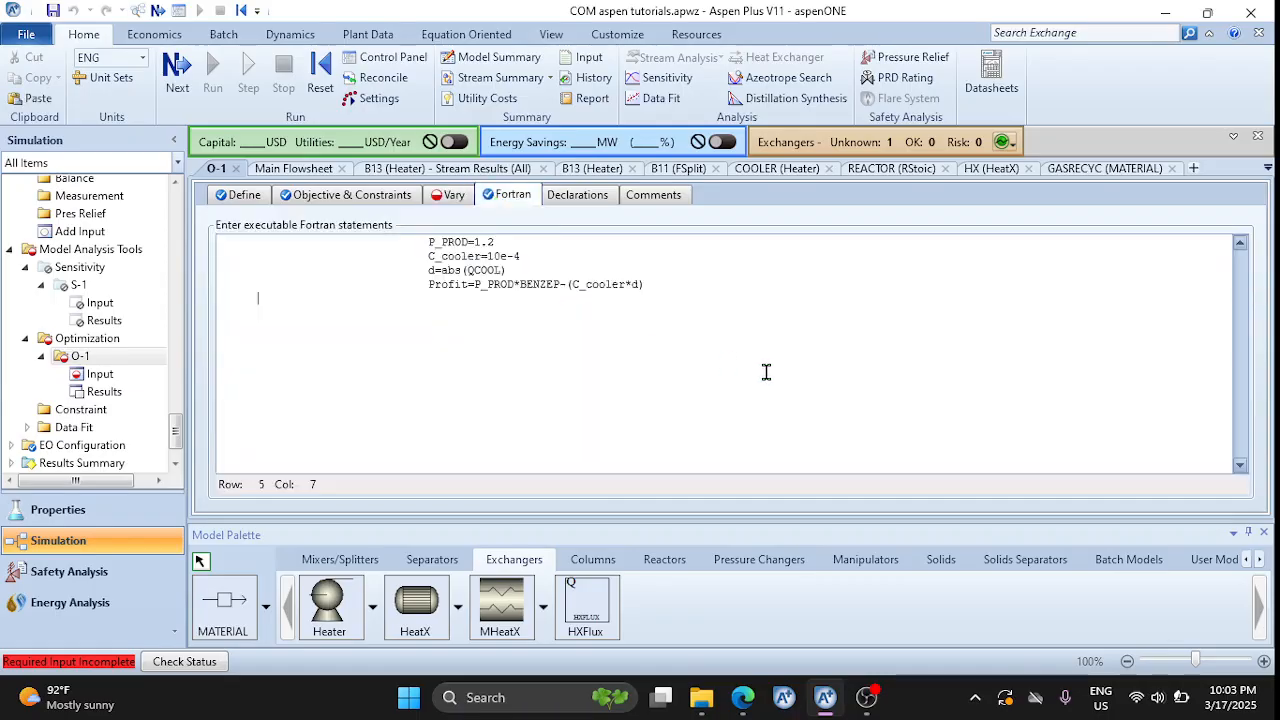
Add a manipulated variable to O-1 of type Block-Var, using the TEMP variable of the FLASH block
left_click(441, 204)
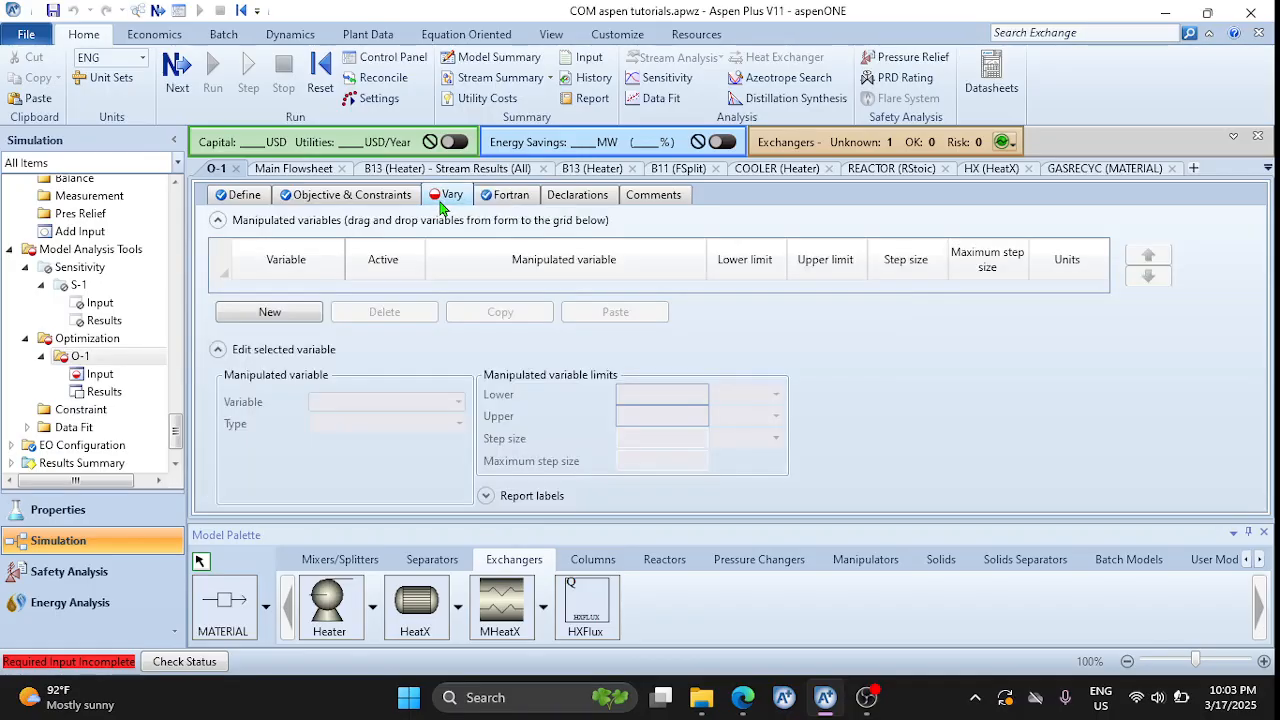
left_click(280, 315)
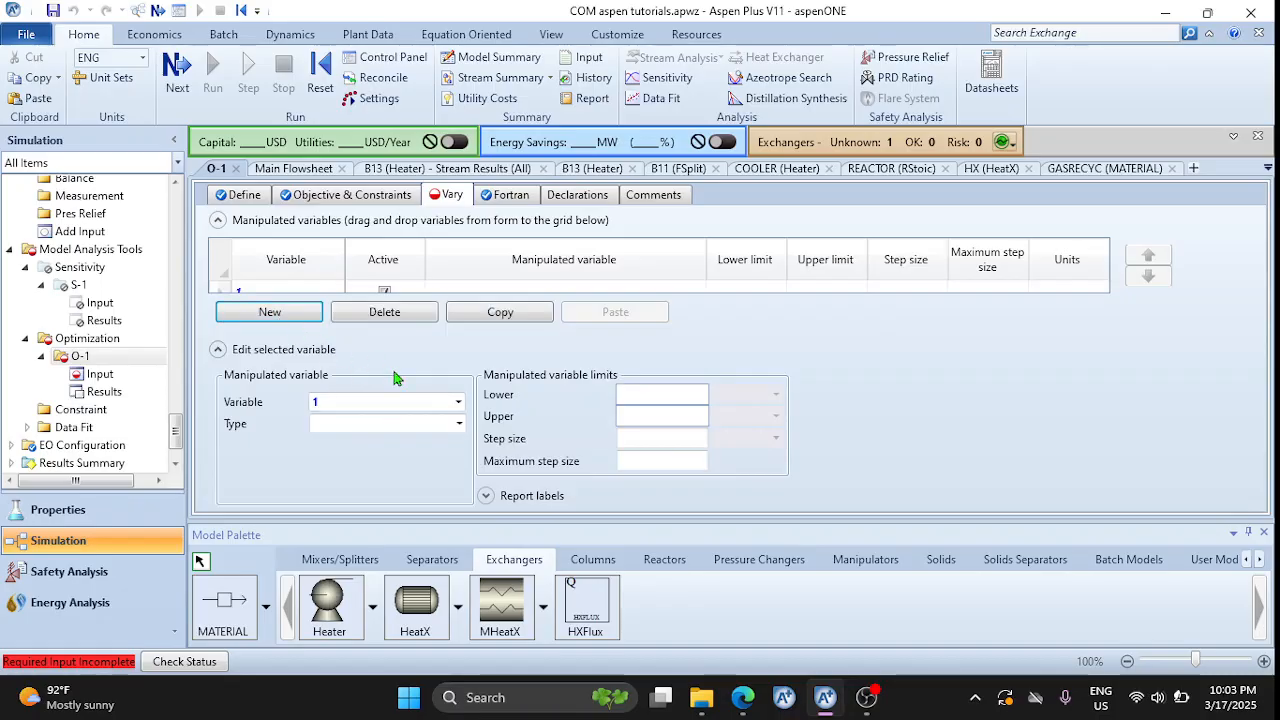
left_click(458, 423)
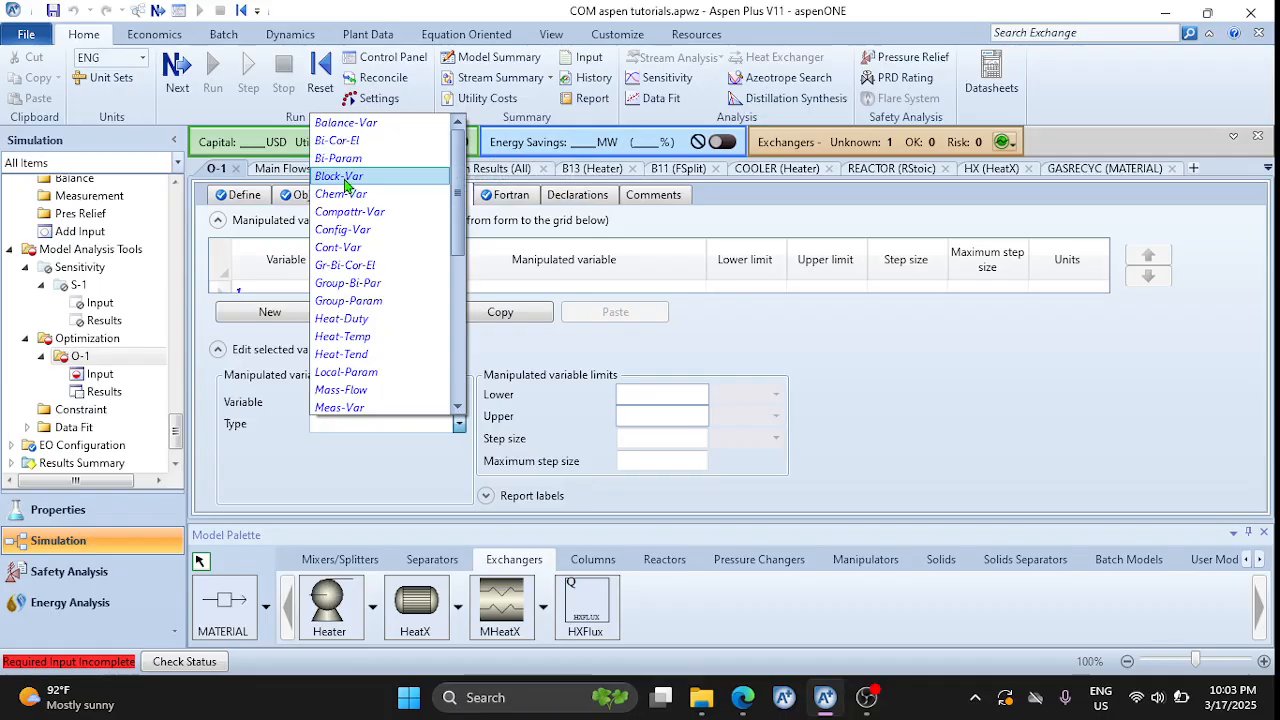
left_click(348, 178)
left_click(461, 446)
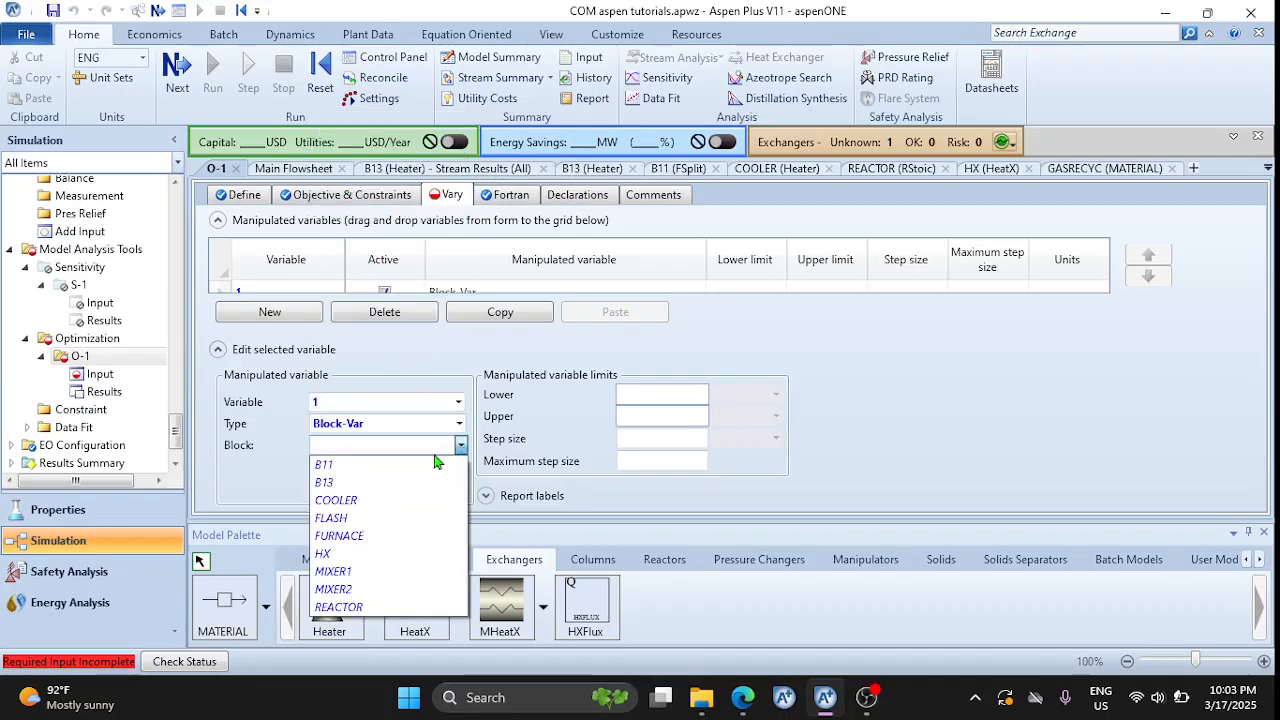
left_click(440, 516)
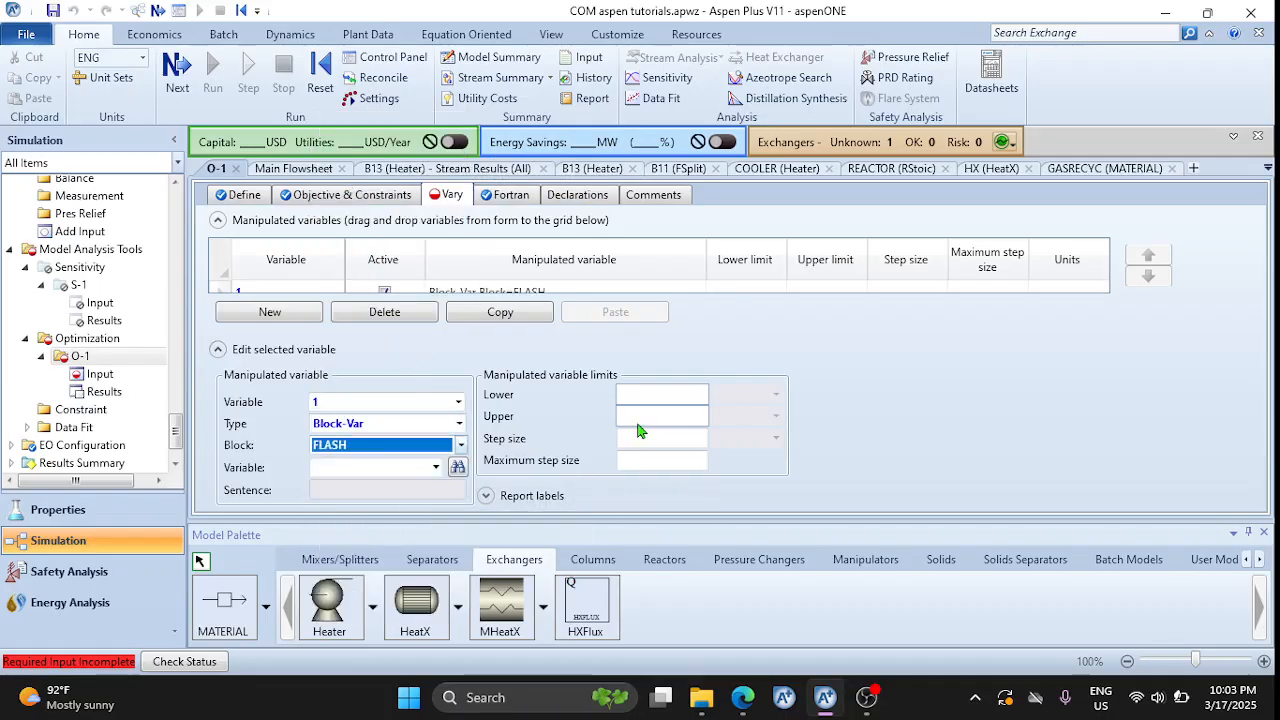
left_click(397, 469)
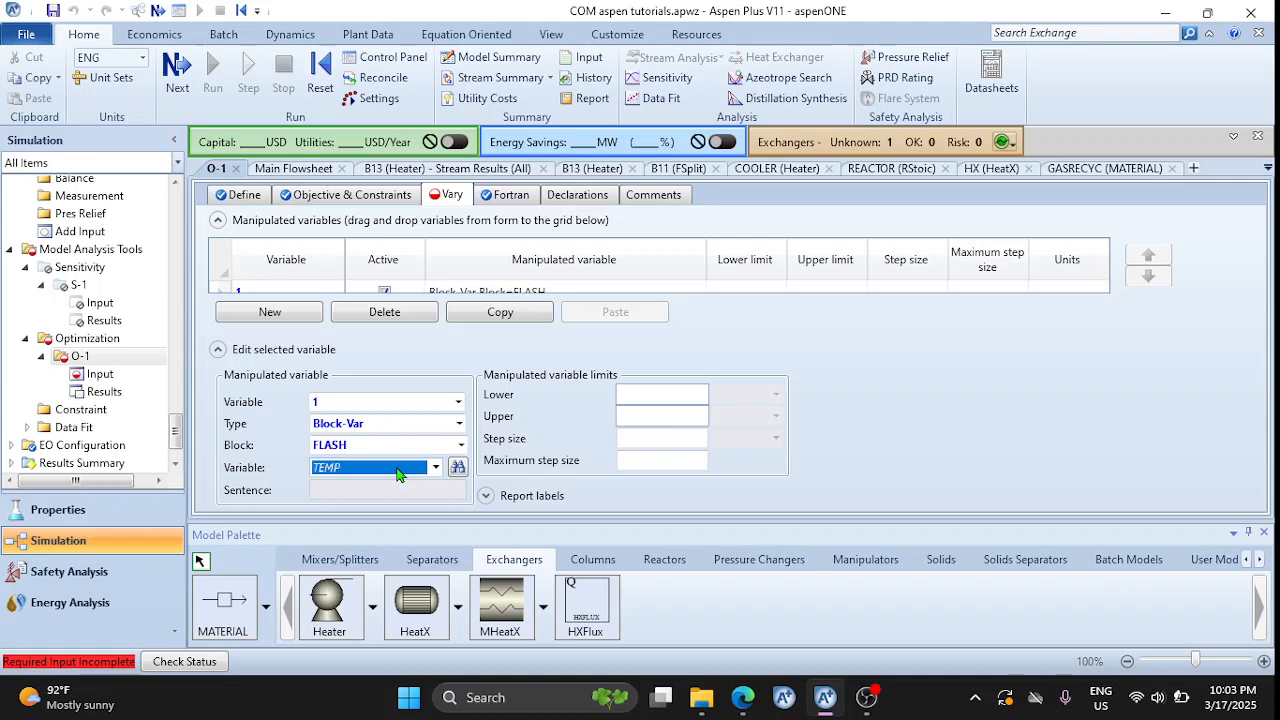
key("Return")
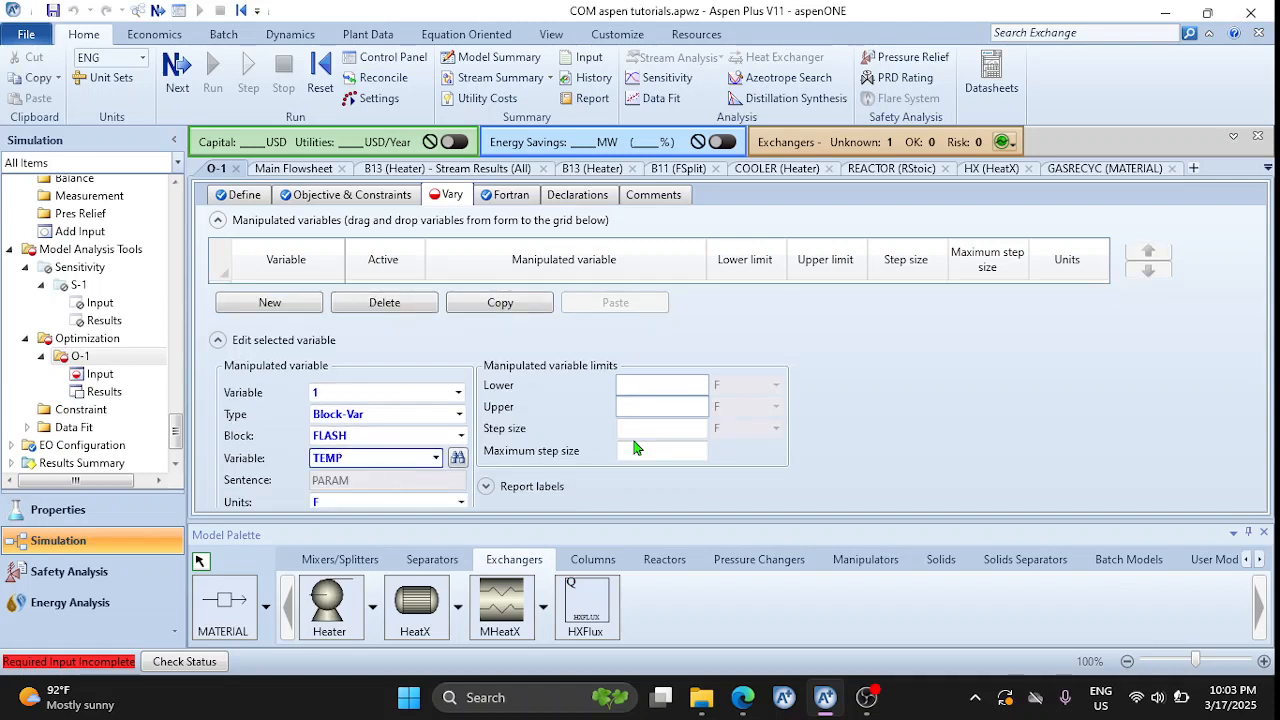
Set the flash temperature's limits in O-1 to 0 lower and 500 upper, with a step size of 1
left_click(668, 388)
type("1")
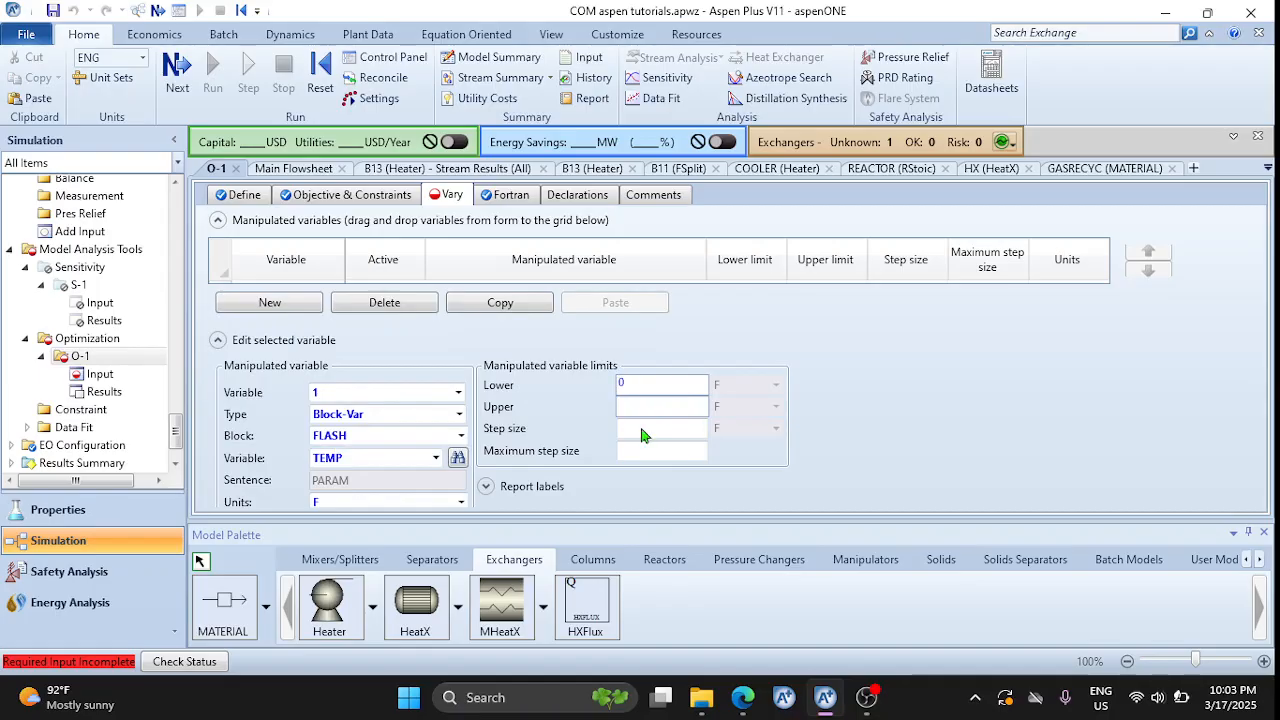
left_click(660, 406)
type("500")
key("Return")
left_click(668, 430)
type("1")
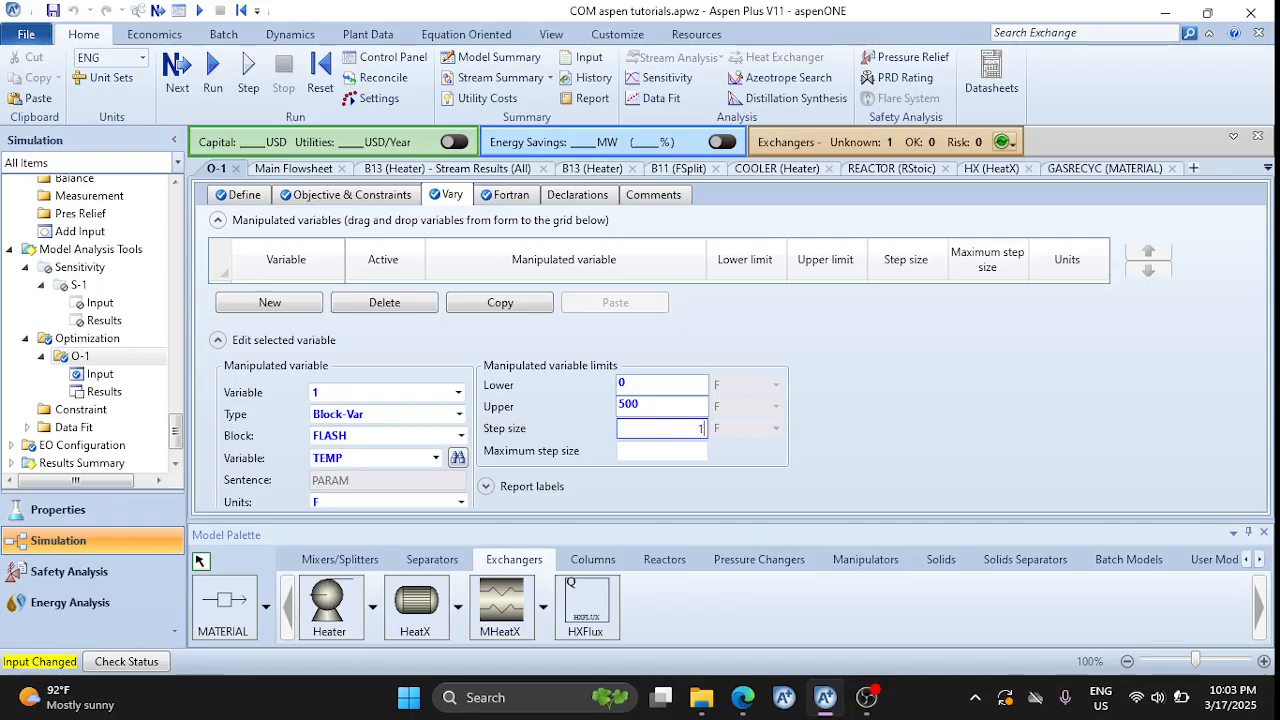
key("Return")
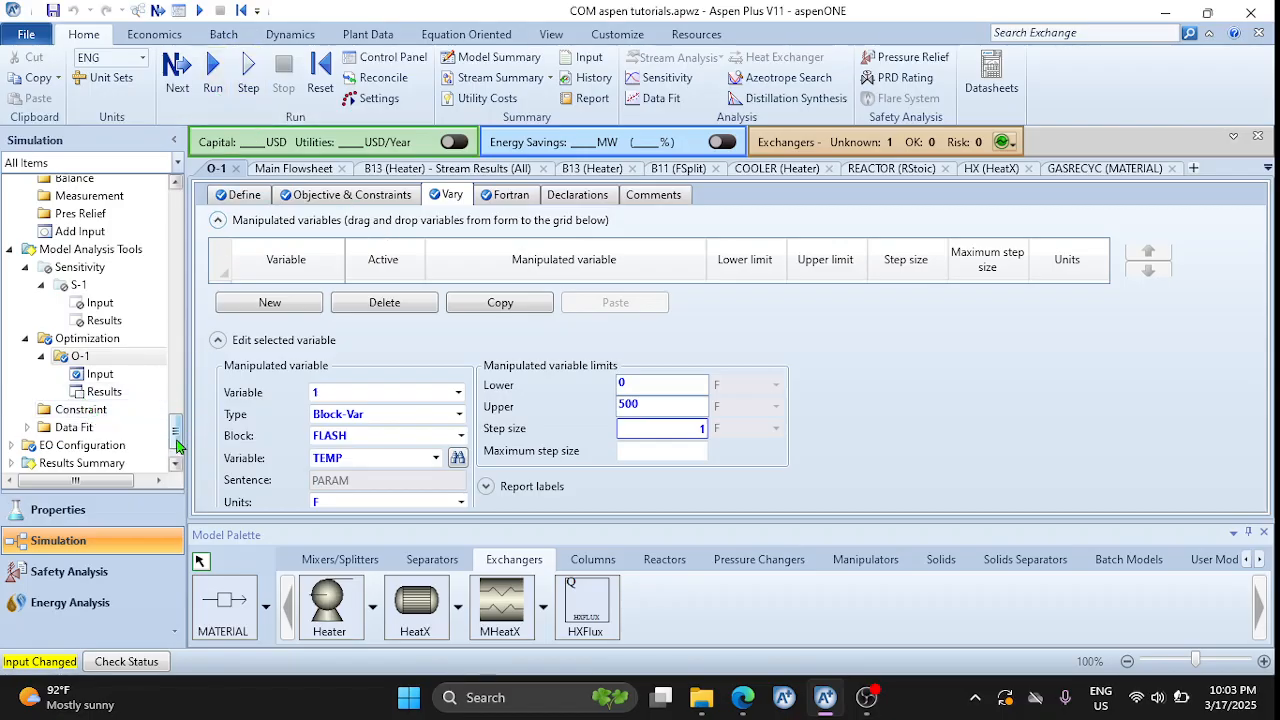
Create a new constraint with the ID C-1 and open its definition
left_click_drag(176, 445, 178, 459)
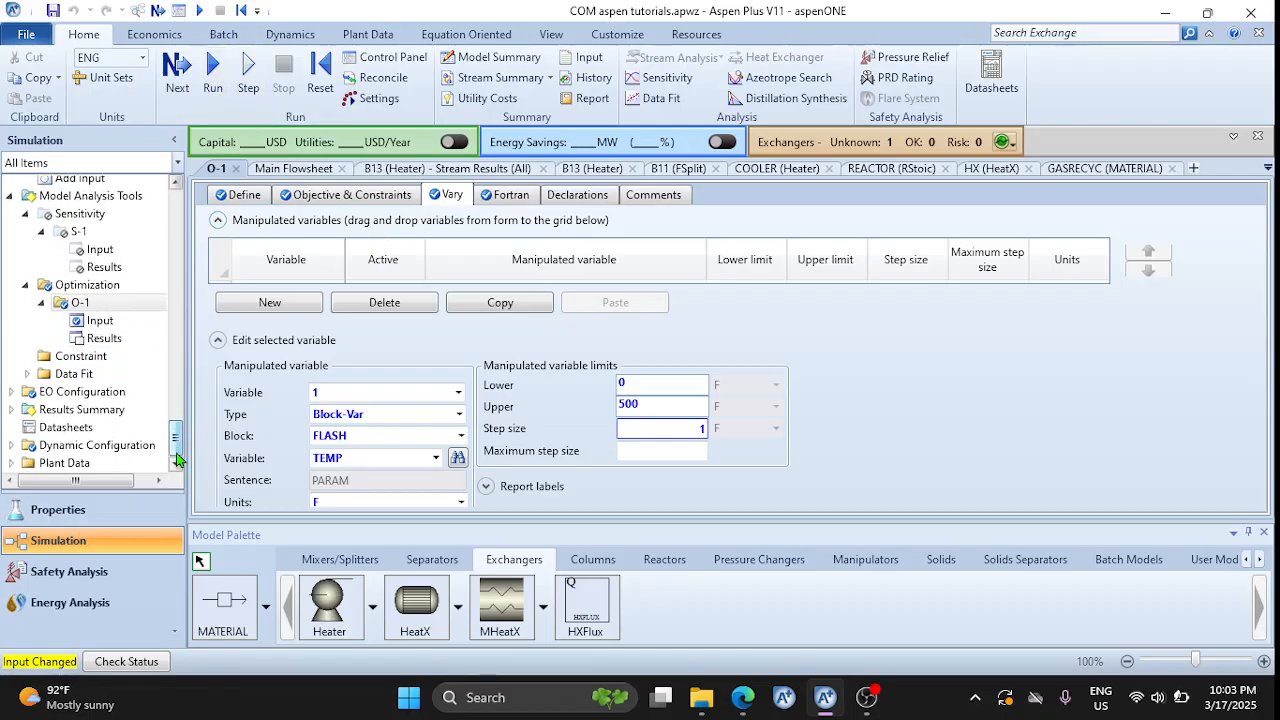
left_click(62, 355)
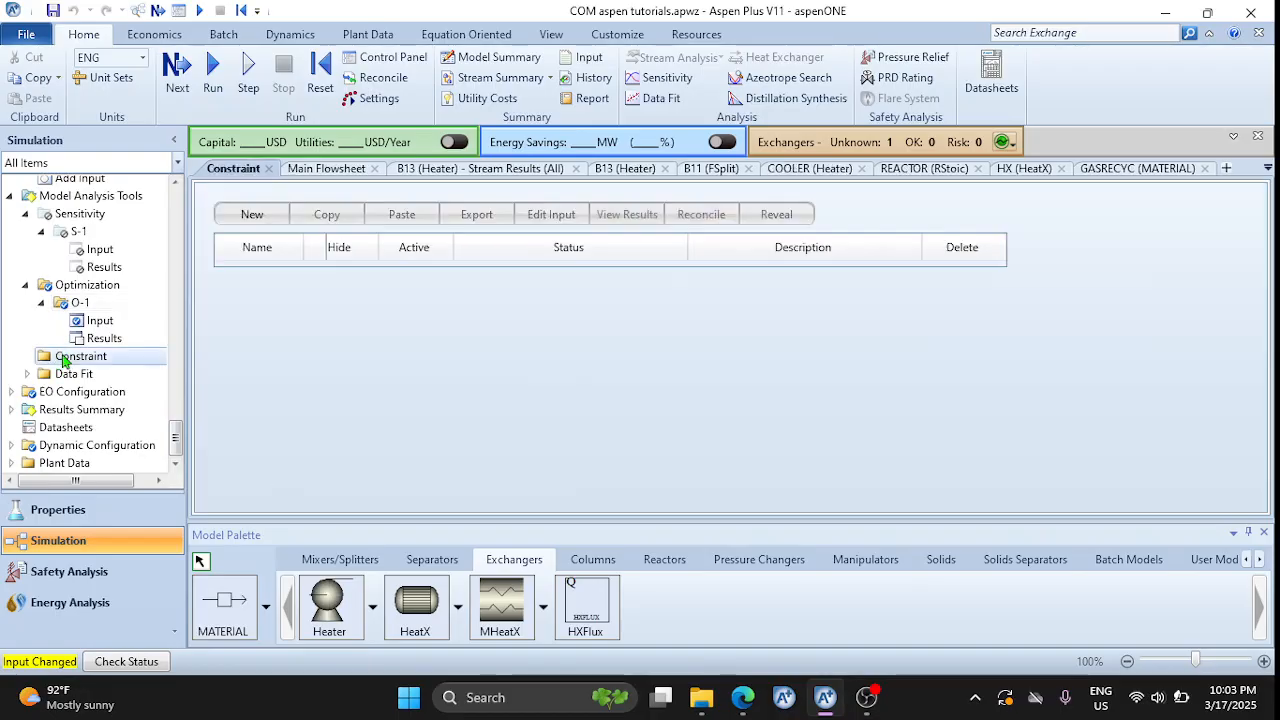
left_click(250, 215)
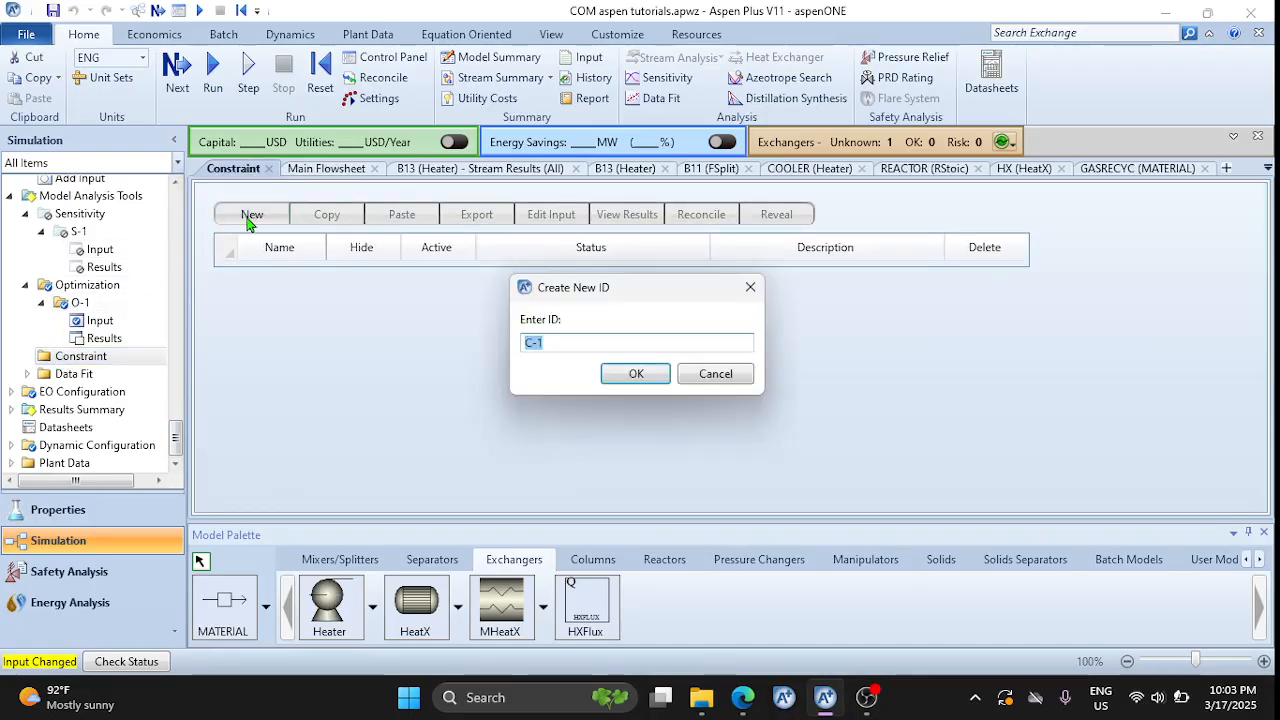
key("Return")
double_click(276, 268)
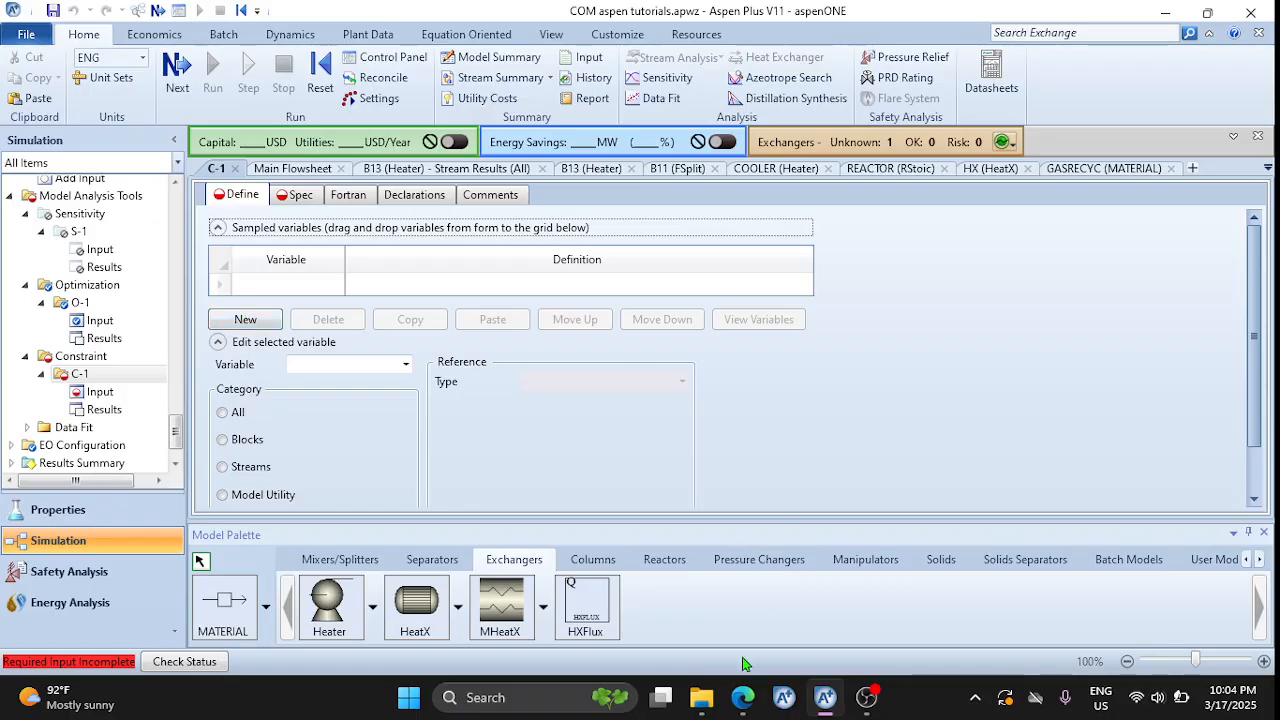
Switch to the assignment PDF in Edge and examine the cooler and flash section of the process diagram
mouse_move(742, 697)
left_click(733, 625)
scroll(394, 409, "up", 10)
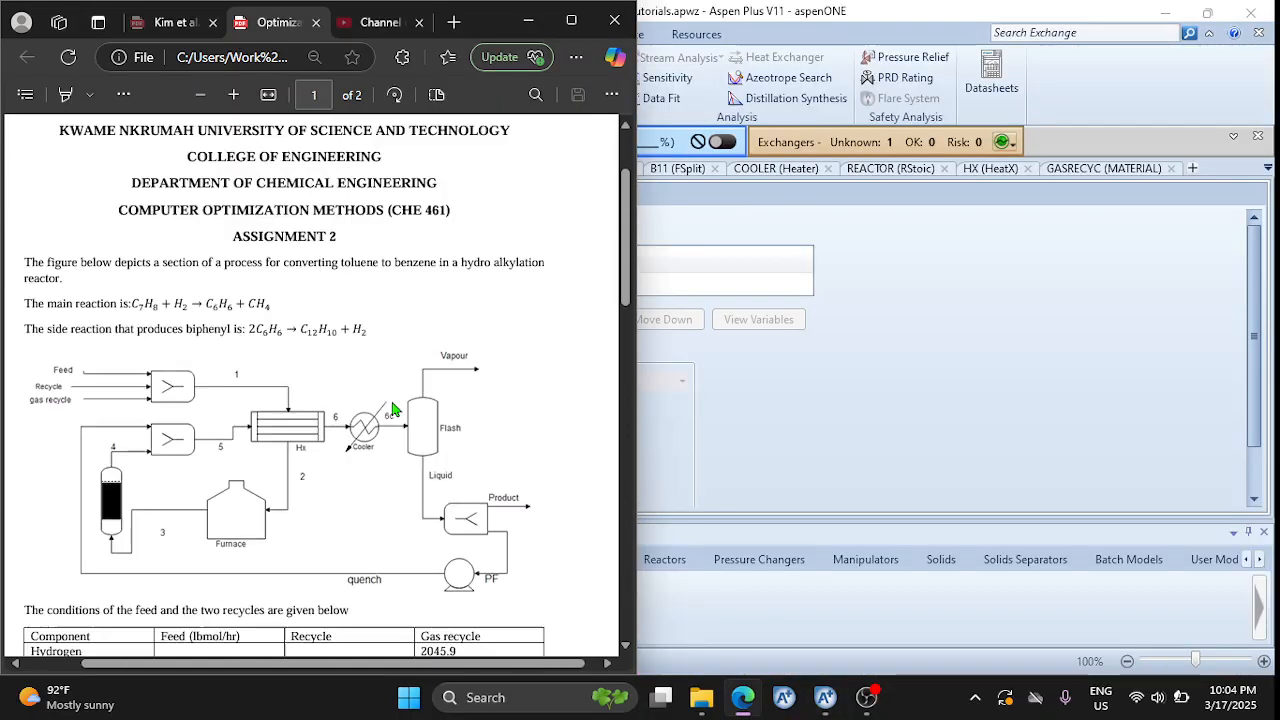
scroll(394, 409, "down", 2)
scroll(394, 409, "up", 3)
scroll(392, 409, "up", 3)
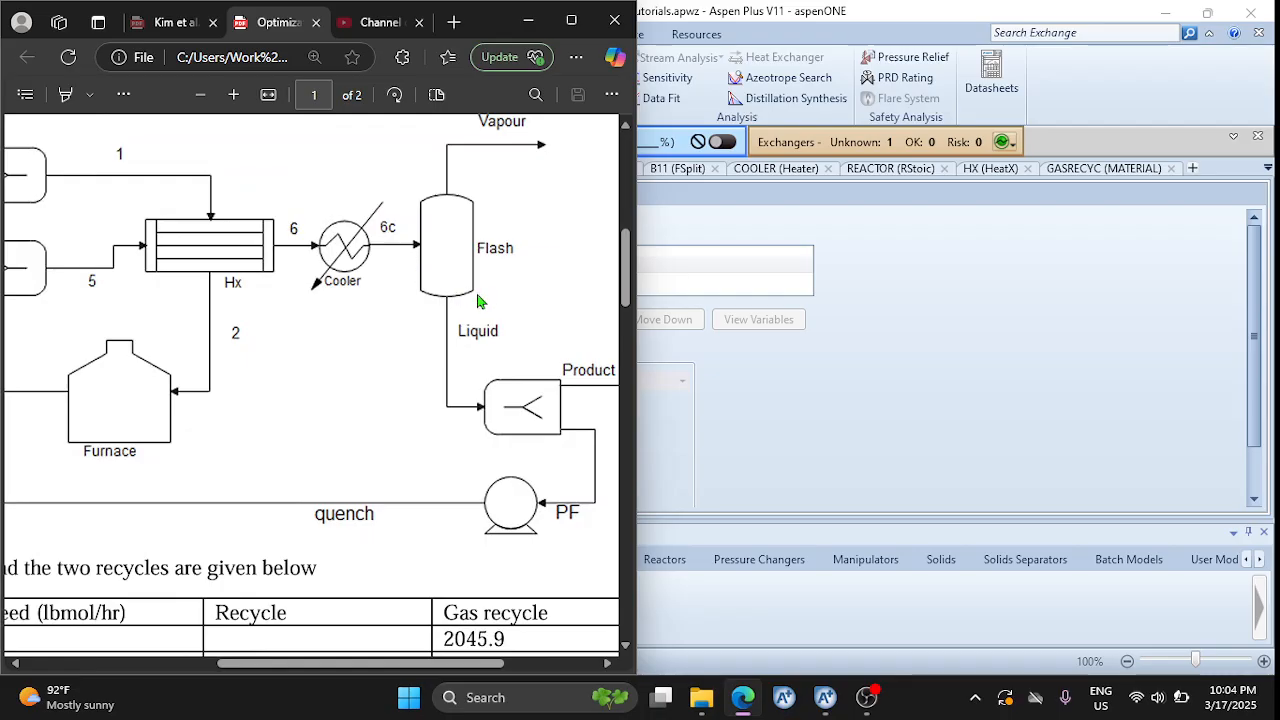
left_click(573, 21)
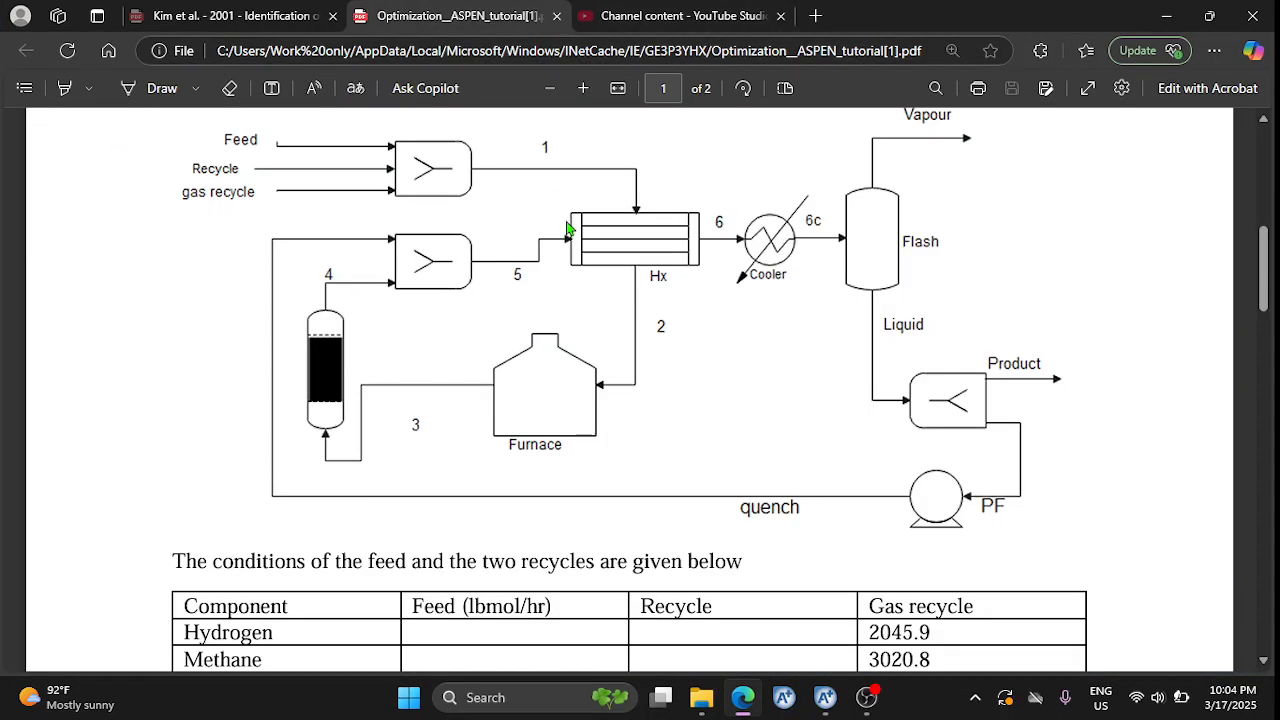
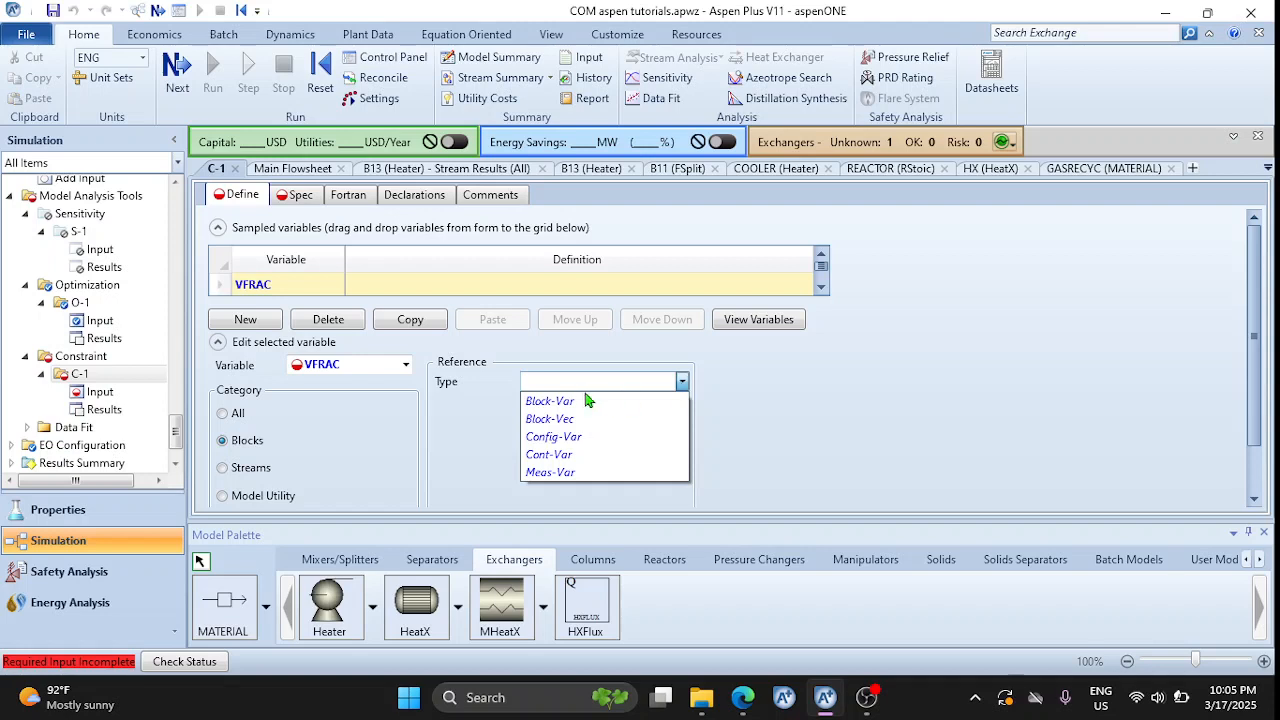
Reference the constraint variable VFRAC as a Block-Var to the FLASH block's VFRAC variable
left_click(554, 404)
left_click(681, 403)
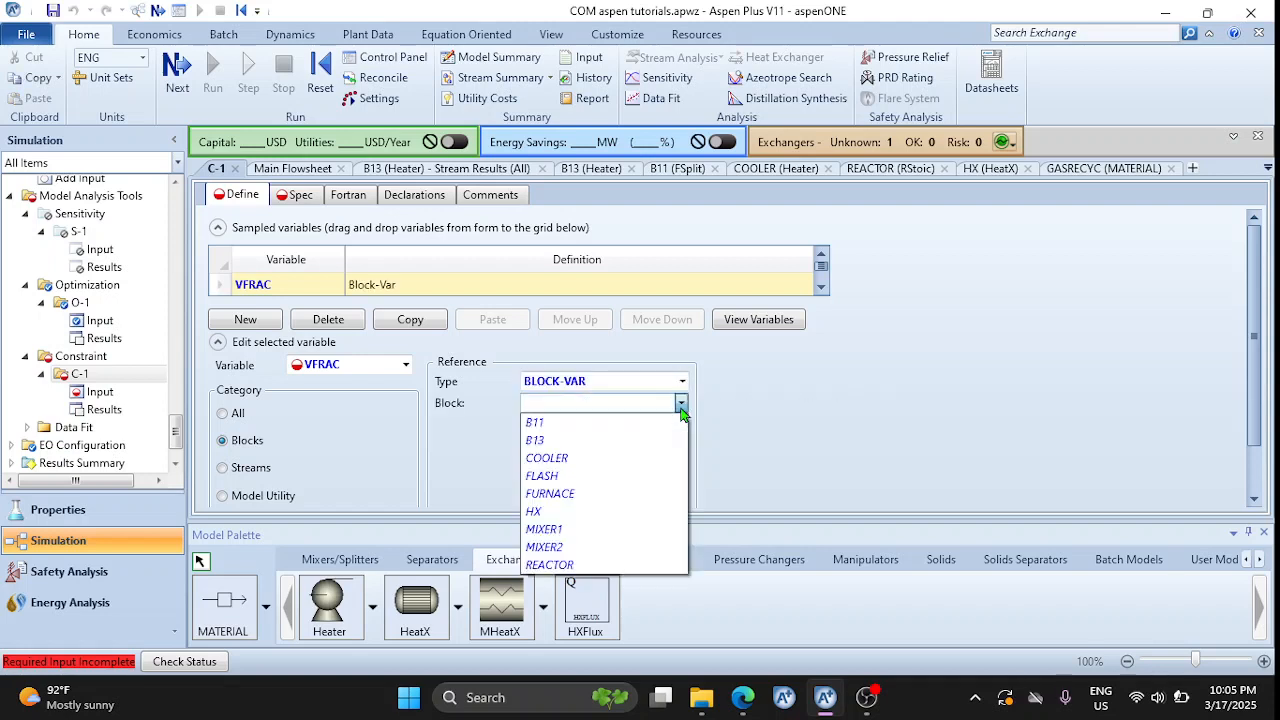
left_click(548, 476)
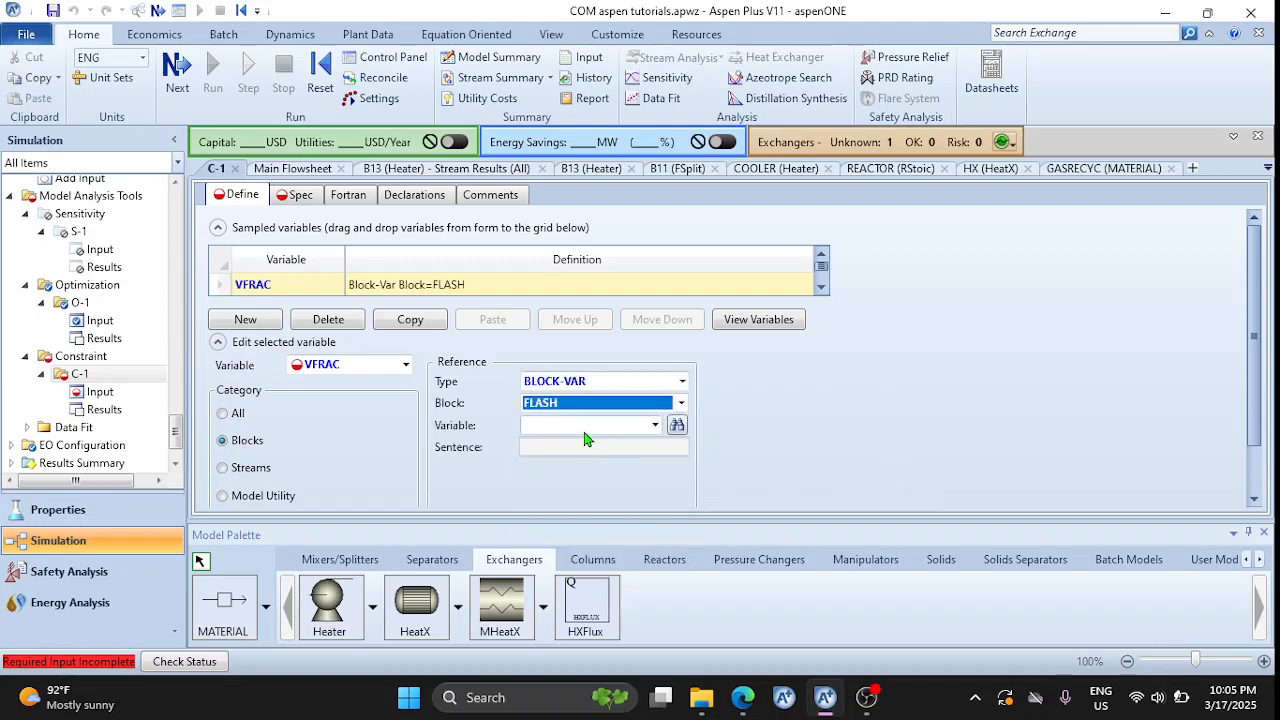
left_click(585, 432)
type("vf")
key("Return")
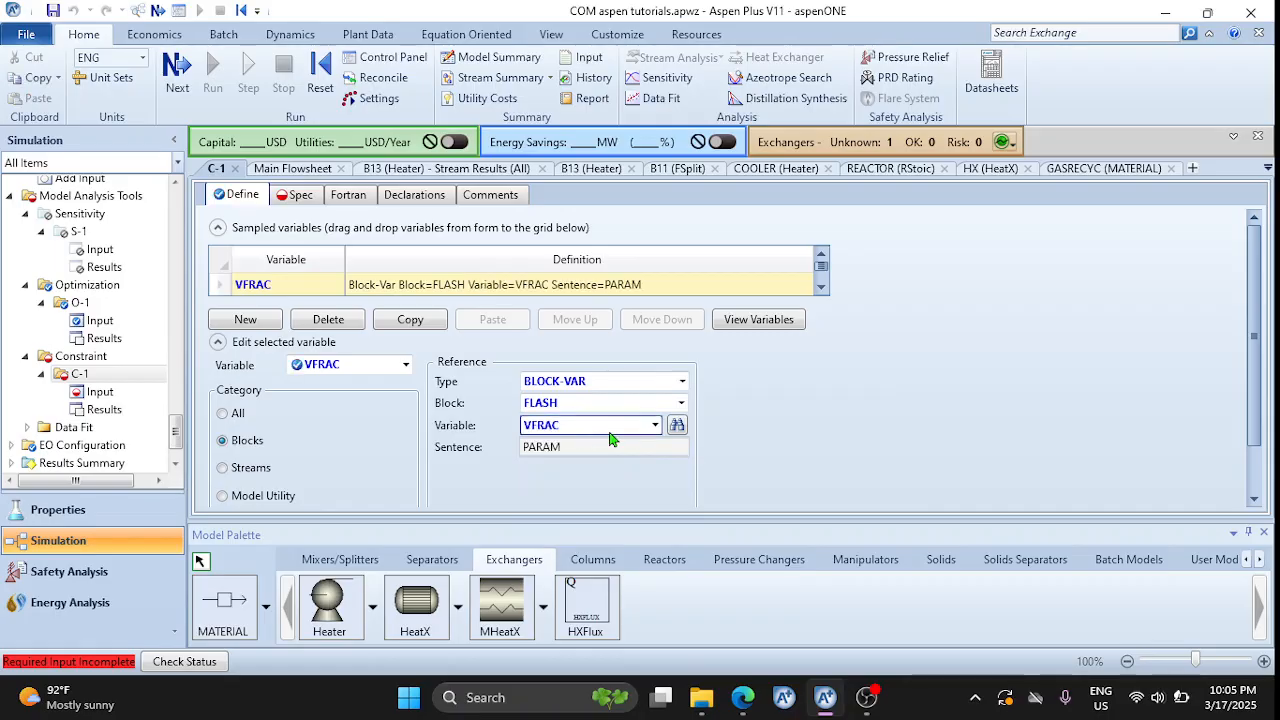
left_click(655, 425)
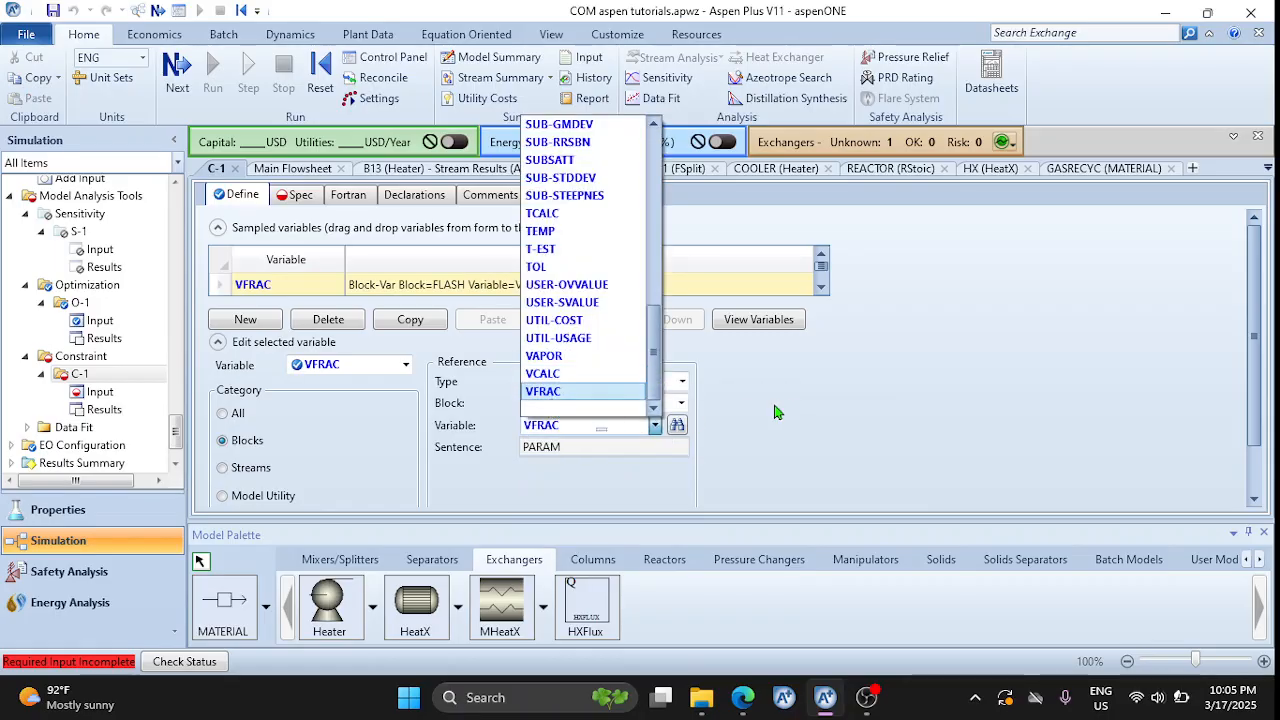
left_click(546, 392)
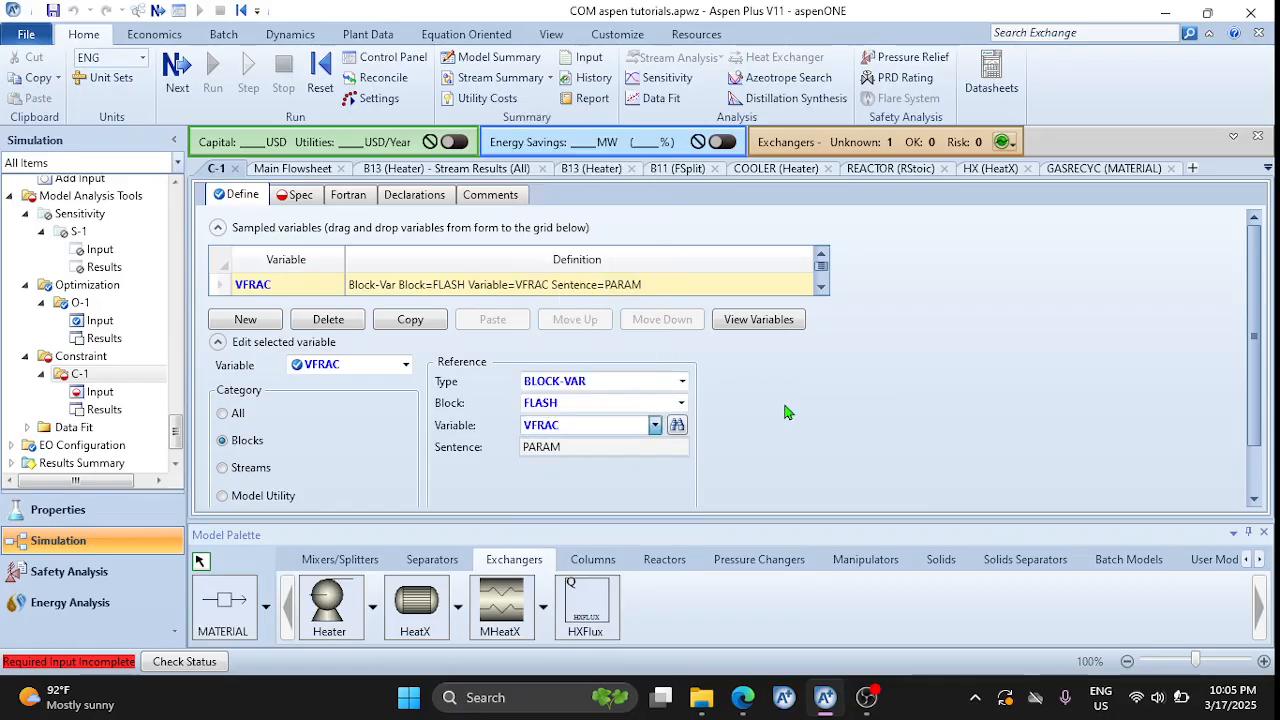
Specify constraint C-1 as VFRAC greater than or equal to 0.3 with a tolerance of 0.0001
left_click(301, 195)
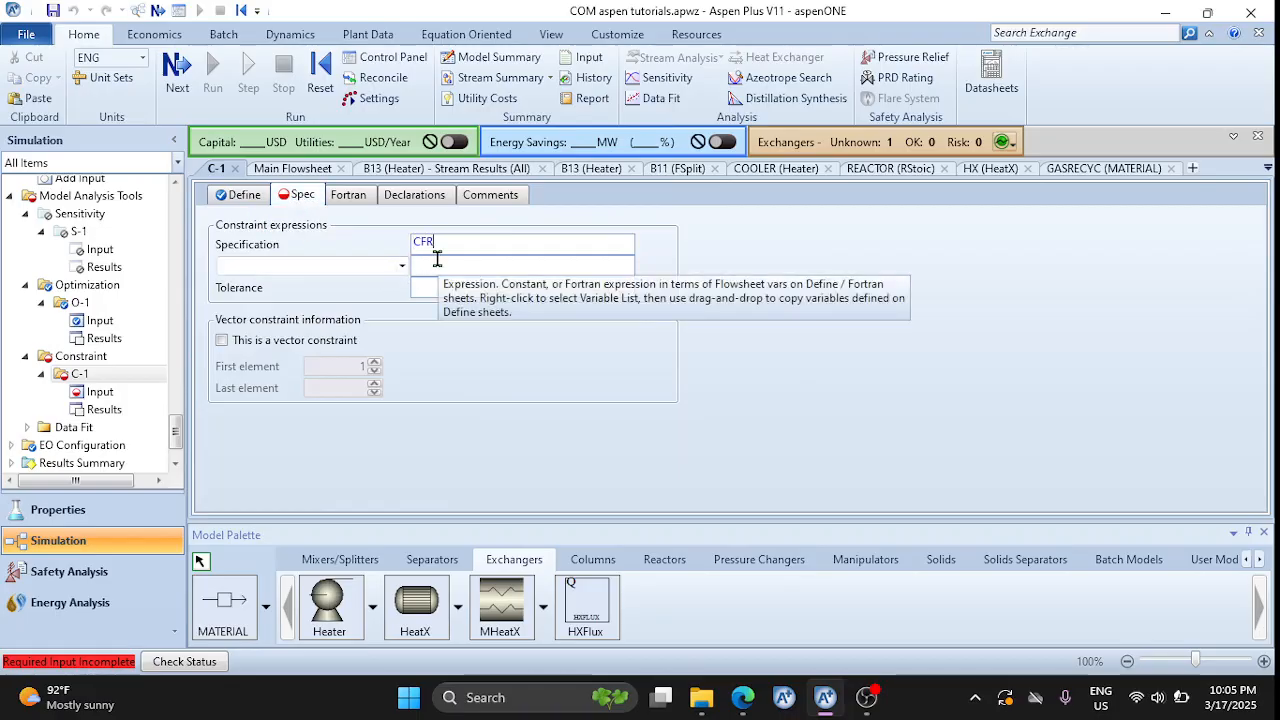
key("BackSpace")
key("BackSpace")
type("VFRAC")
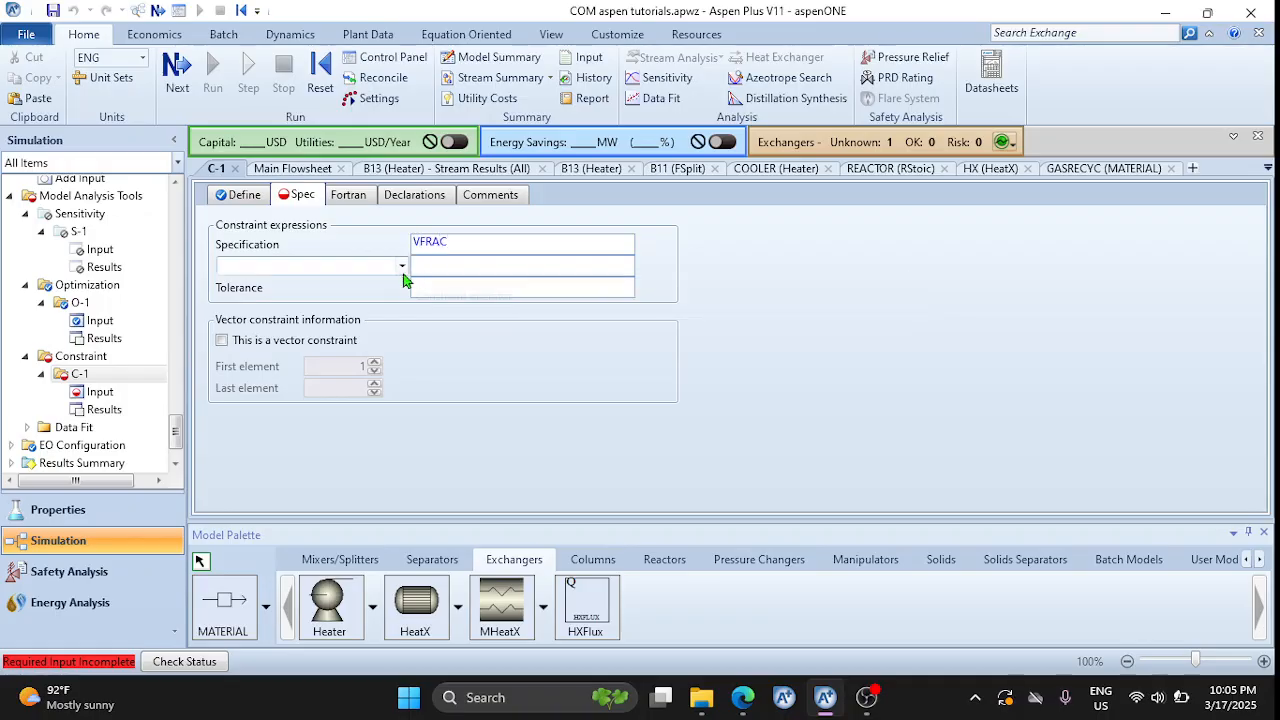
left_click(401, 265)
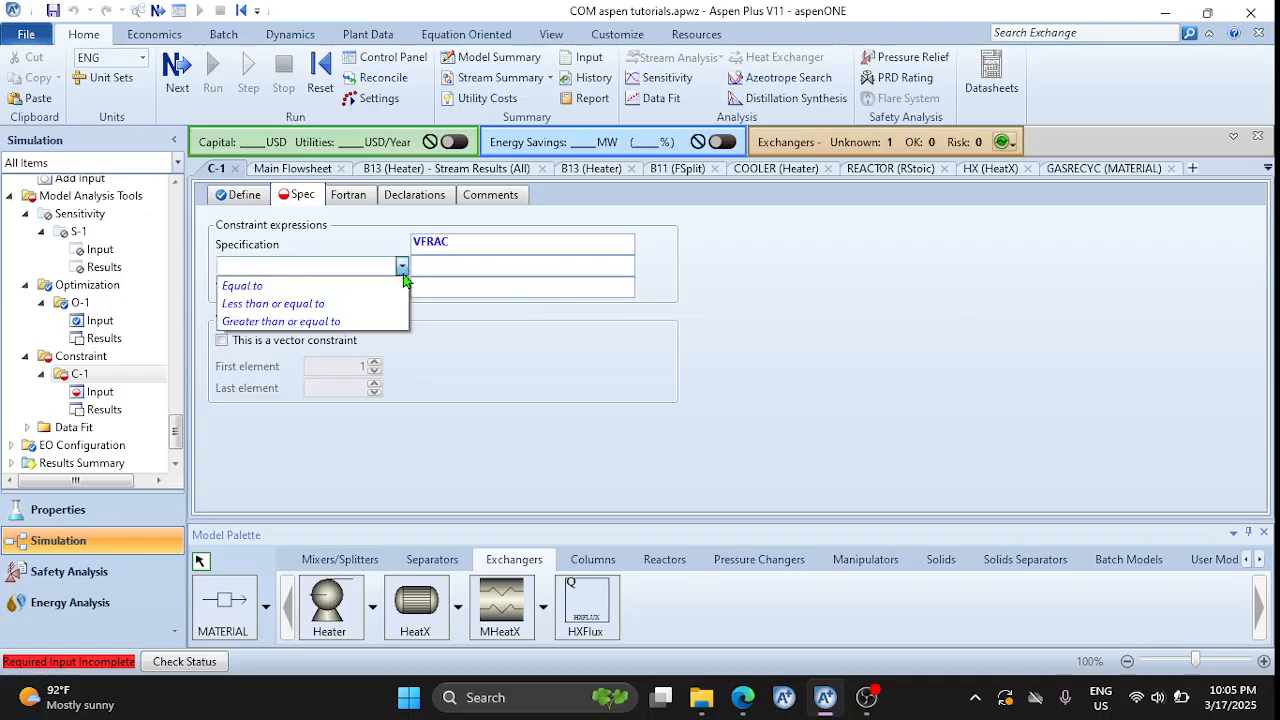
left_click(329, 321)
left_click(435, 270)
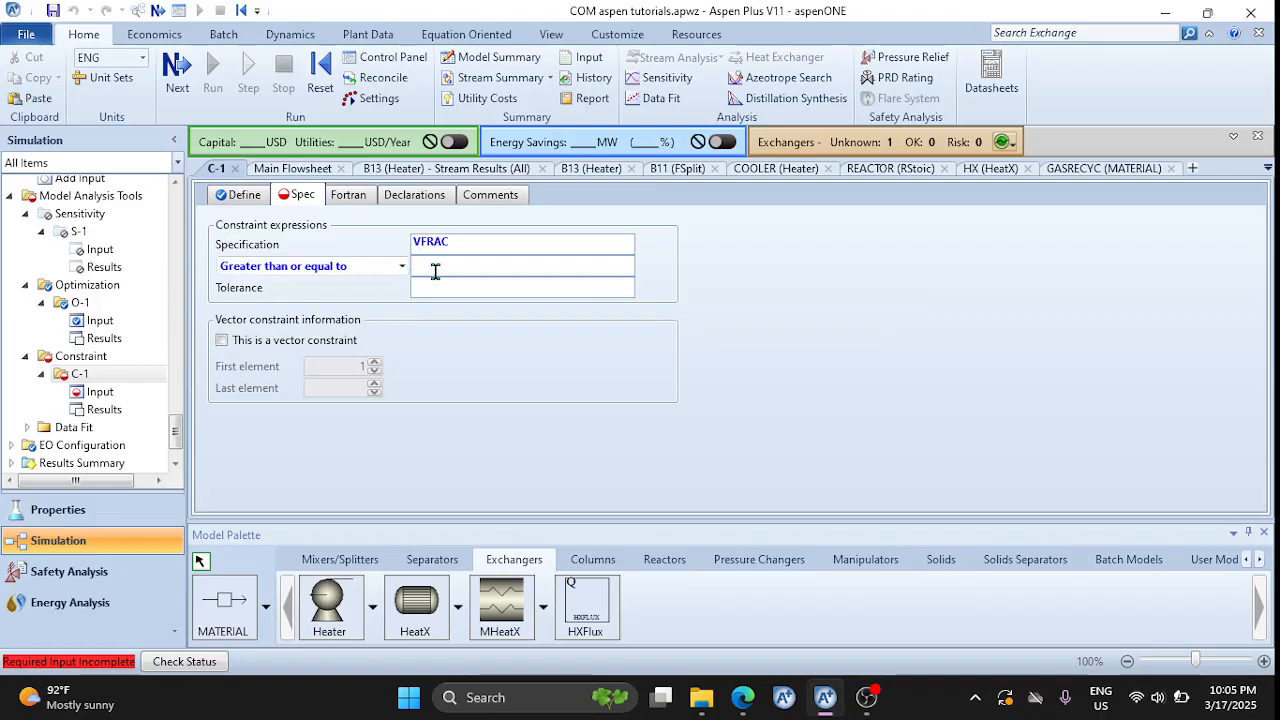
type("0.3")
left_click(462, 286)
type("0.")
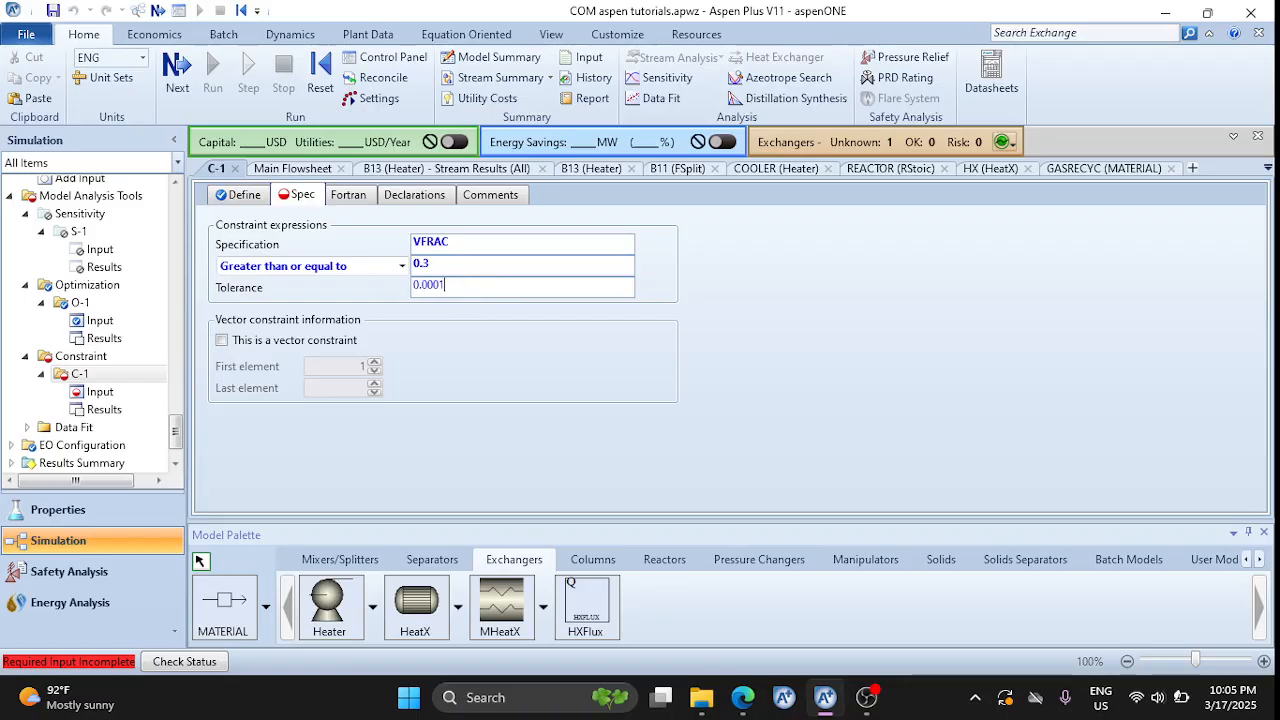
key("Return")
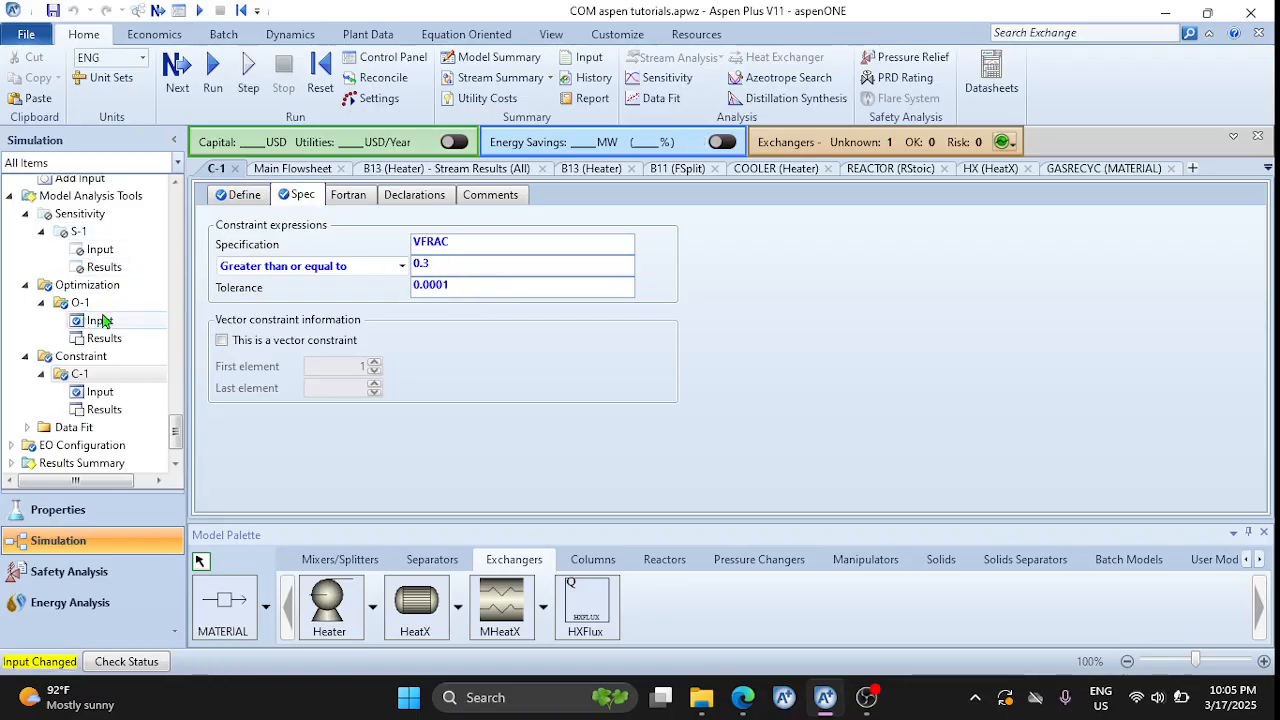
Add constraint C-1 to optimization O-1's selected constraints and run the simulation
left_click(100, 321)
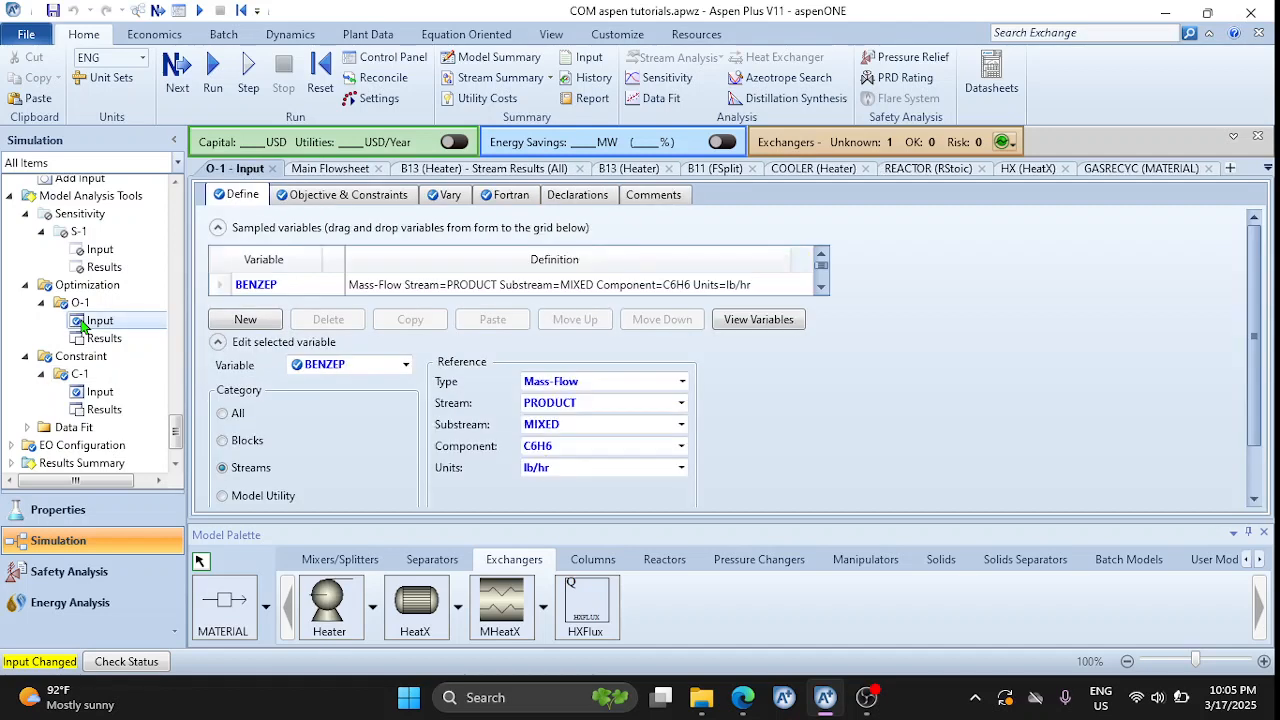
left_click(352, 198)
left_click(240, 349)
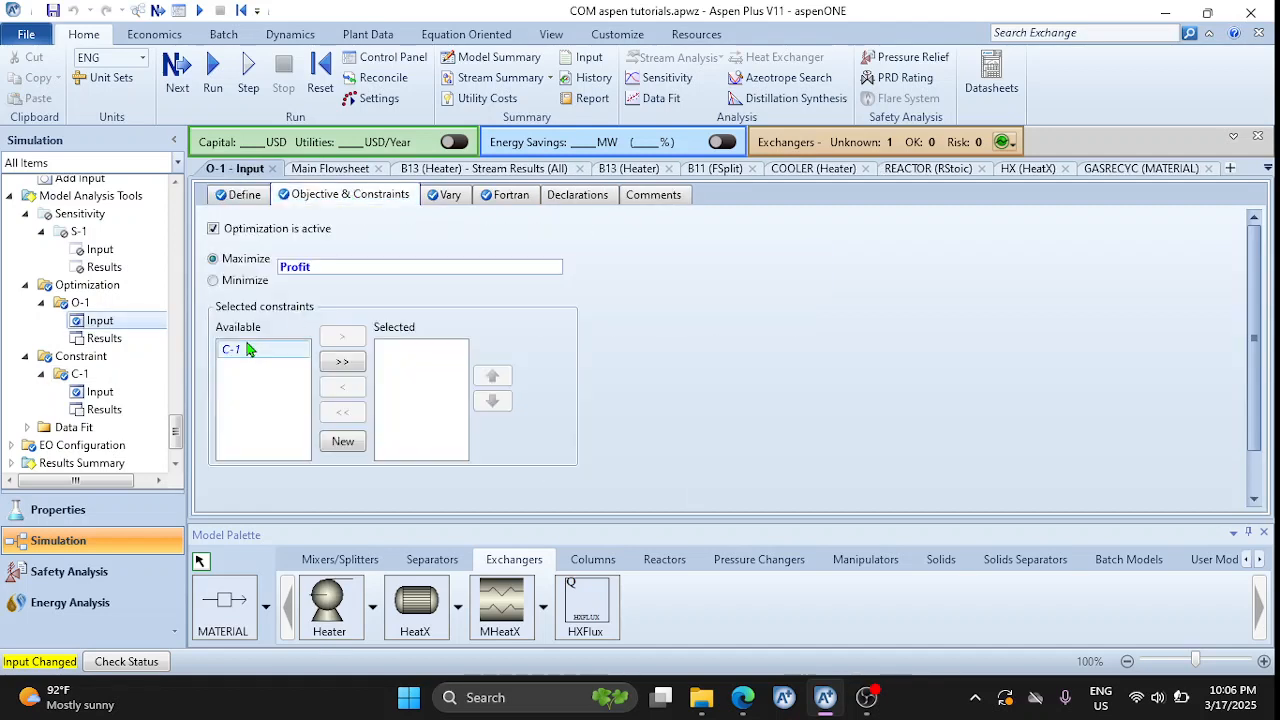
double_click(238, 350)
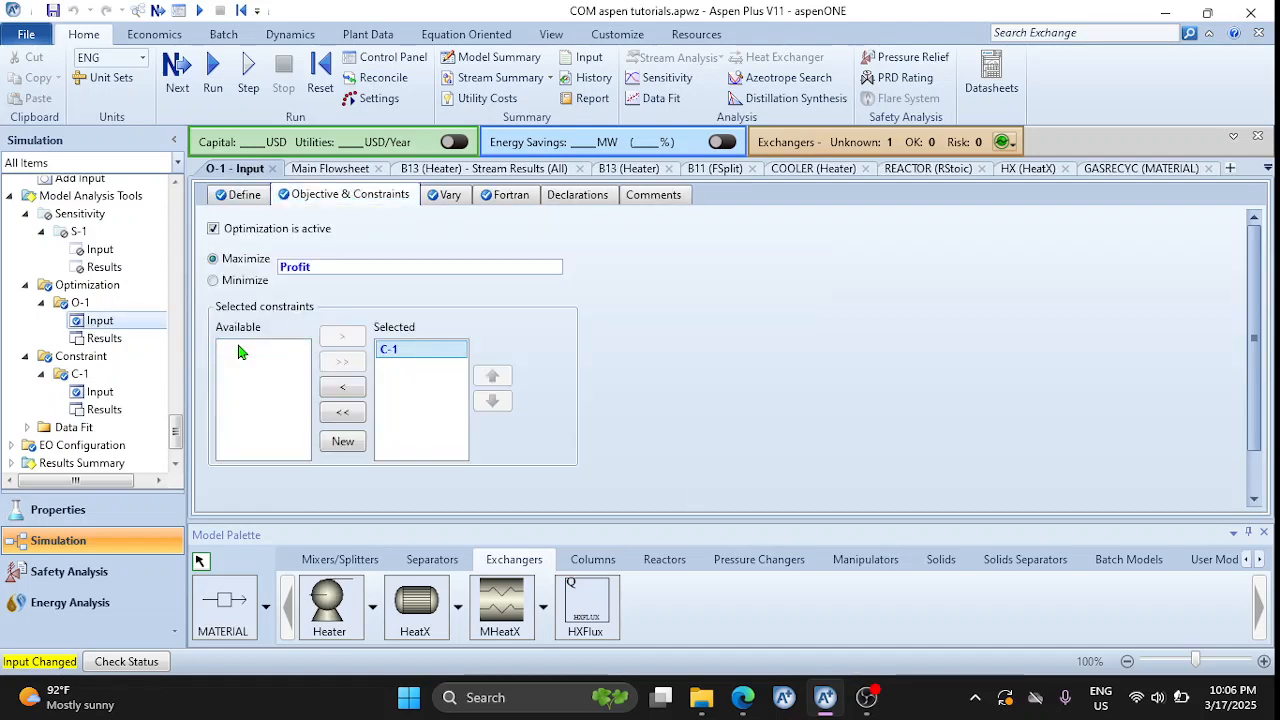
left_click(87, 340)
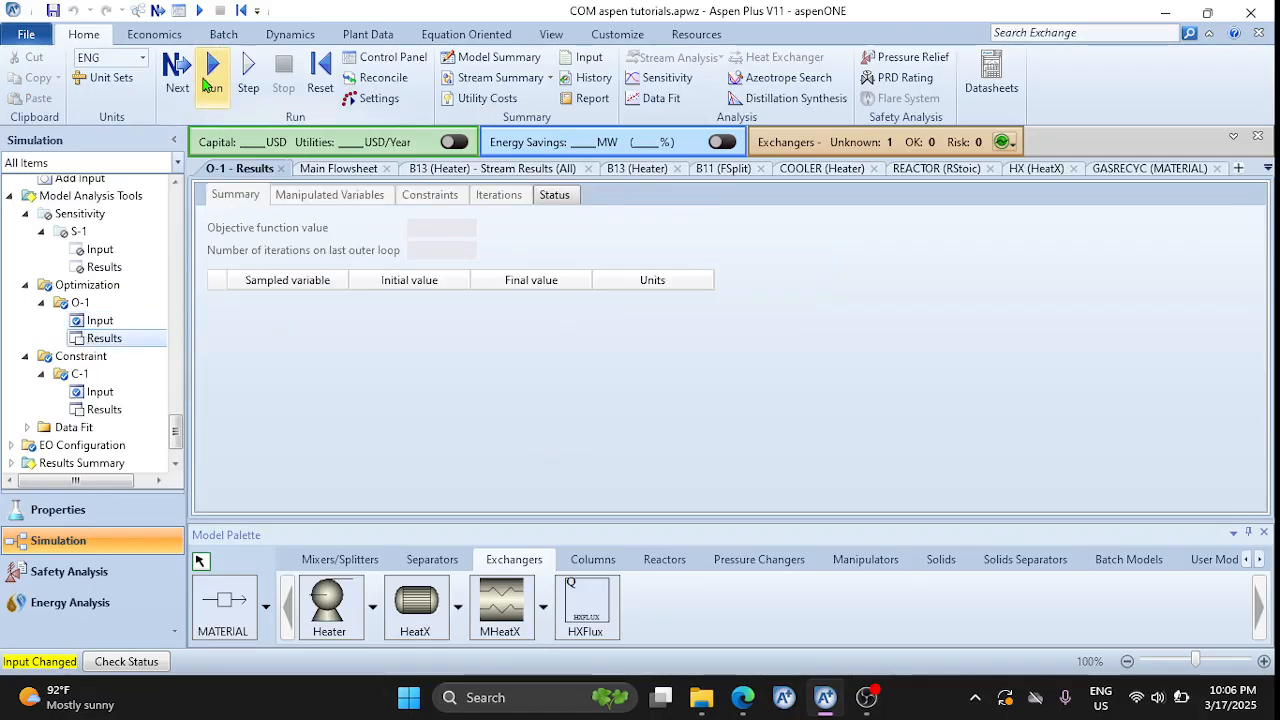
left_click(208, 80)
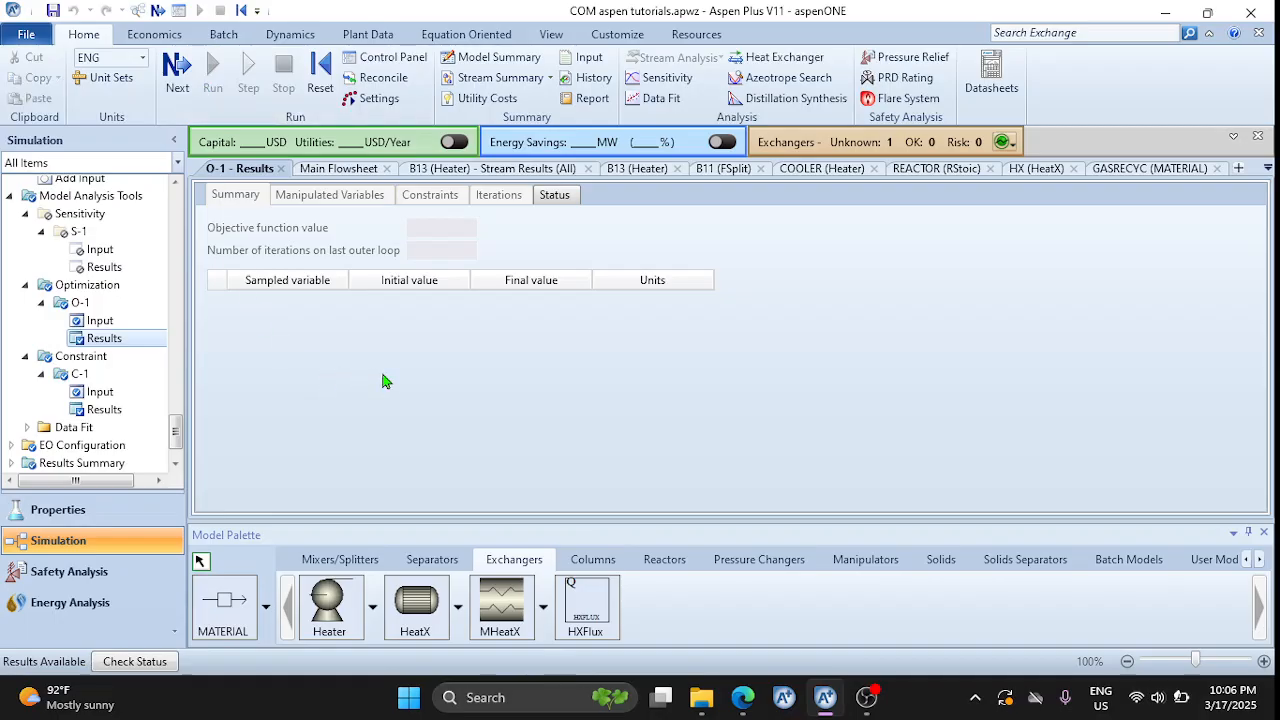
Examine the results and convergence status of optimization O-1 and the results of constraint C-1
left_click(109, 323)
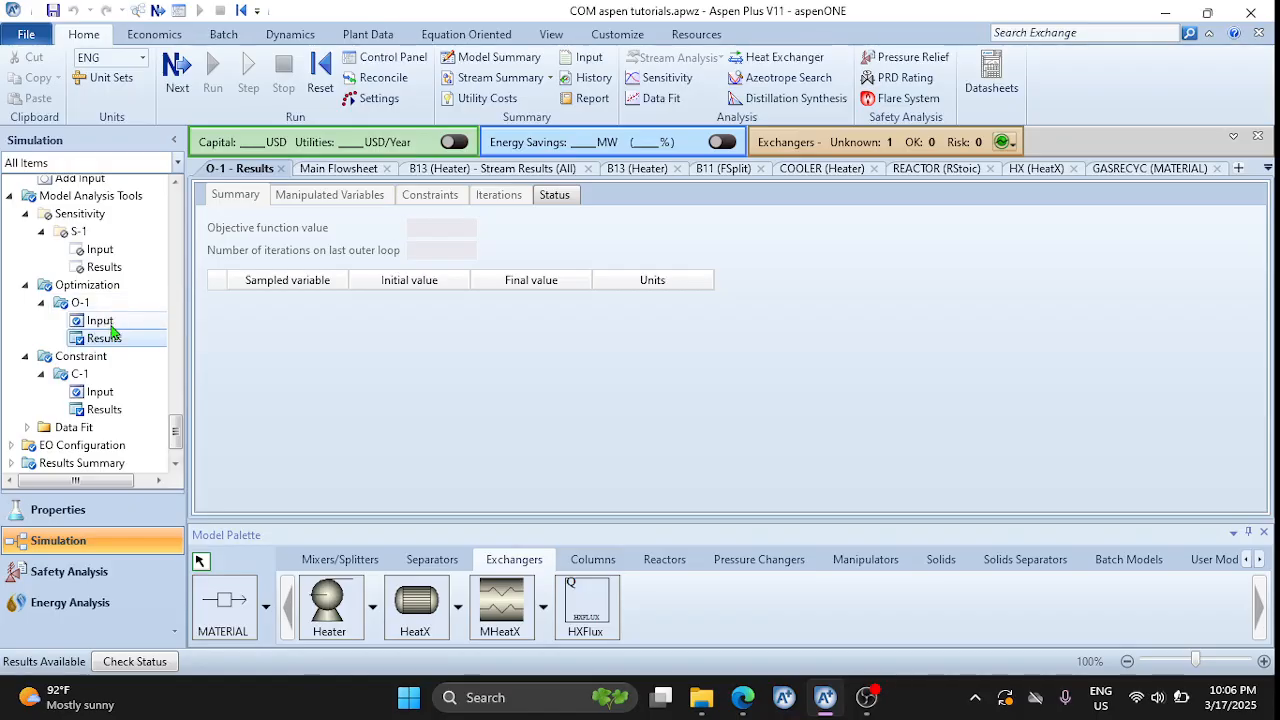
left_click(84, 342)
left_click(555, 196)
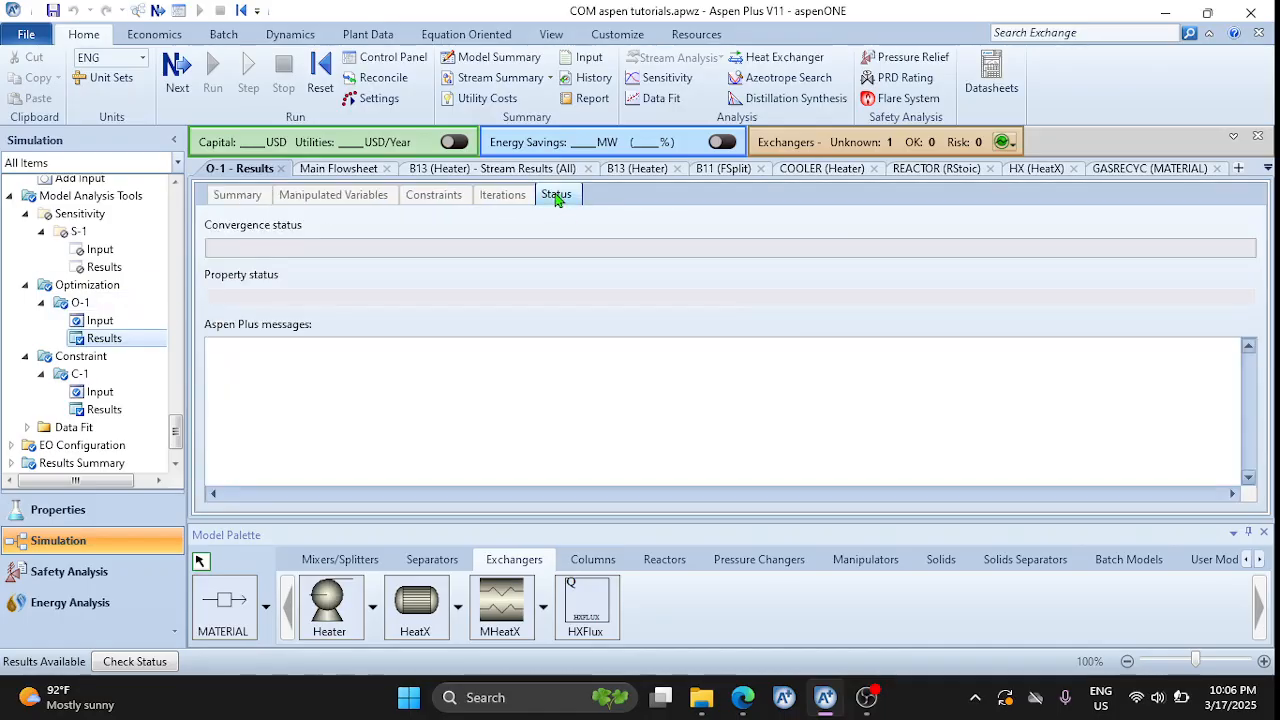
left_click(281, 168)
left_click(104, 410)
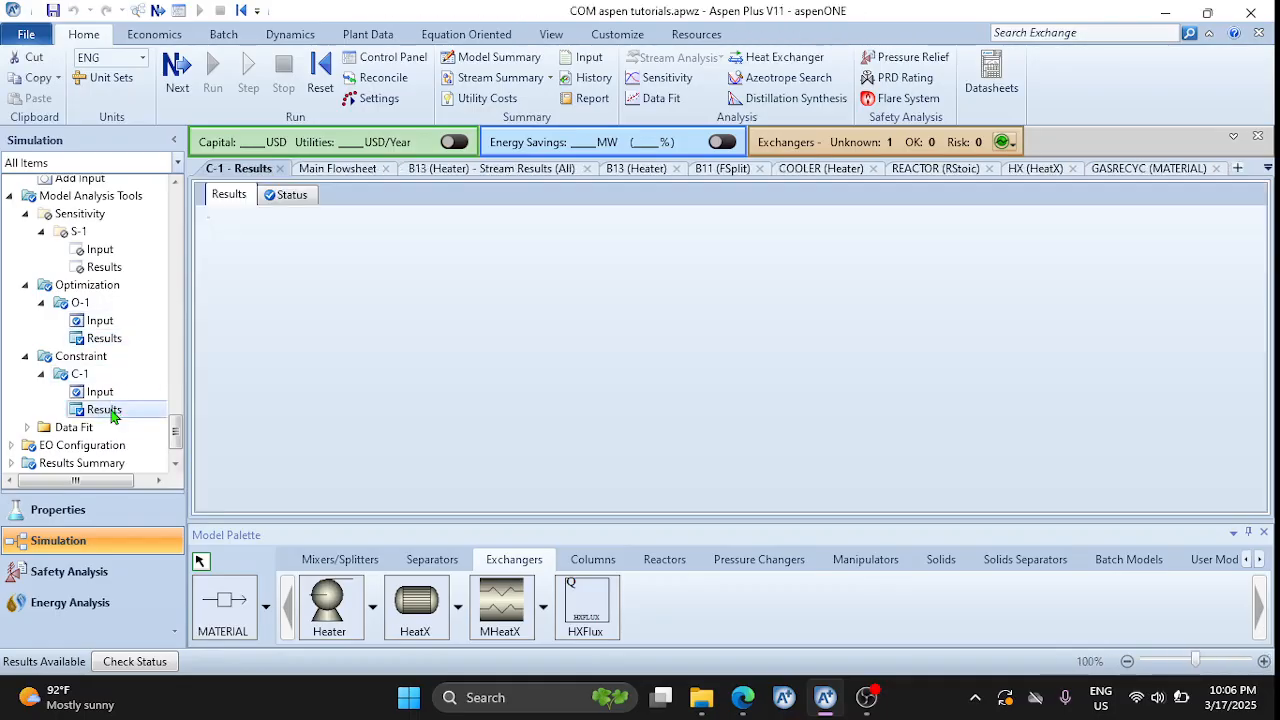
left_click(100, 339)
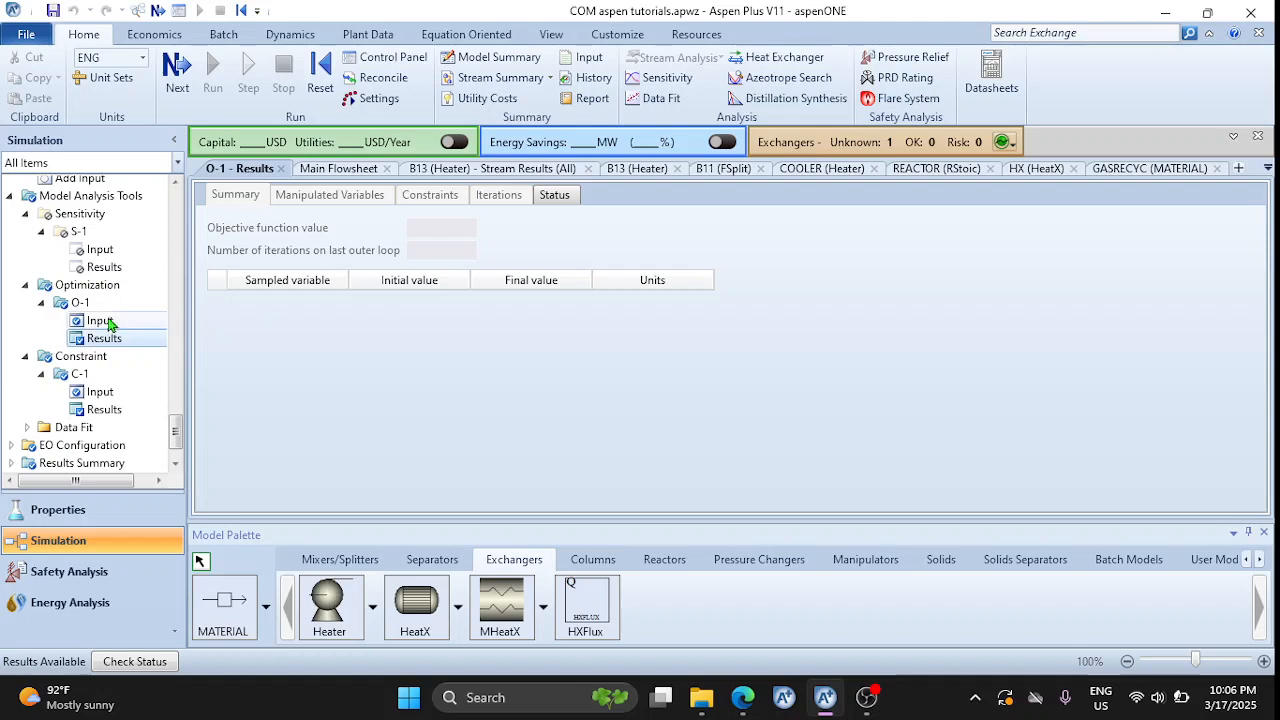
Review O-1's sampled variables, objective and constraint, manipulated variable limits and Fortran statements
left_click(102, 321)
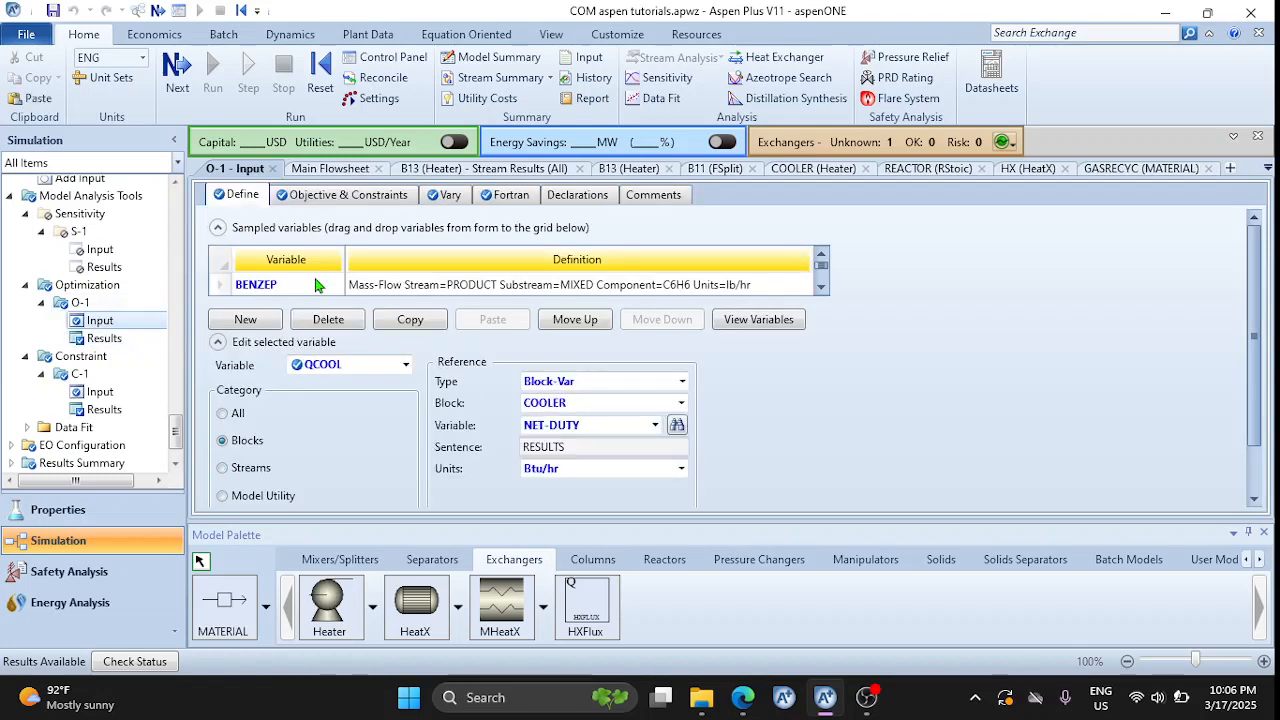
left_click(352, 196)
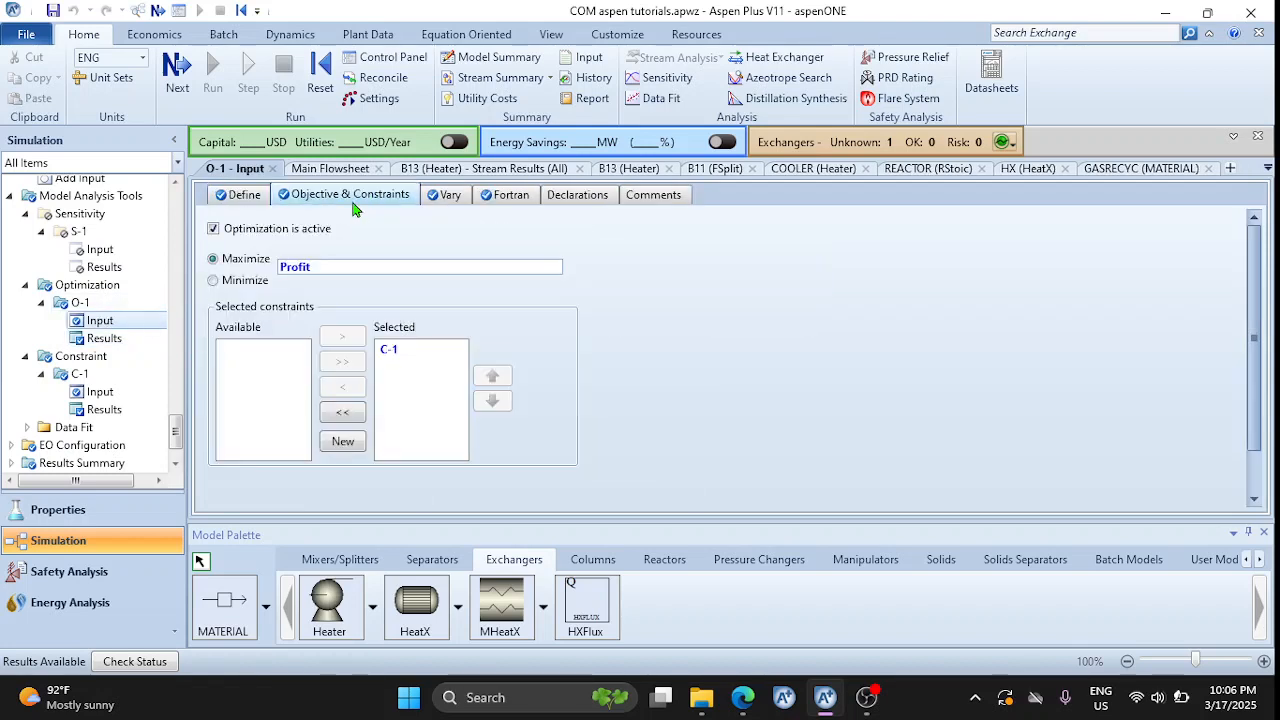
left_click(450, 200)
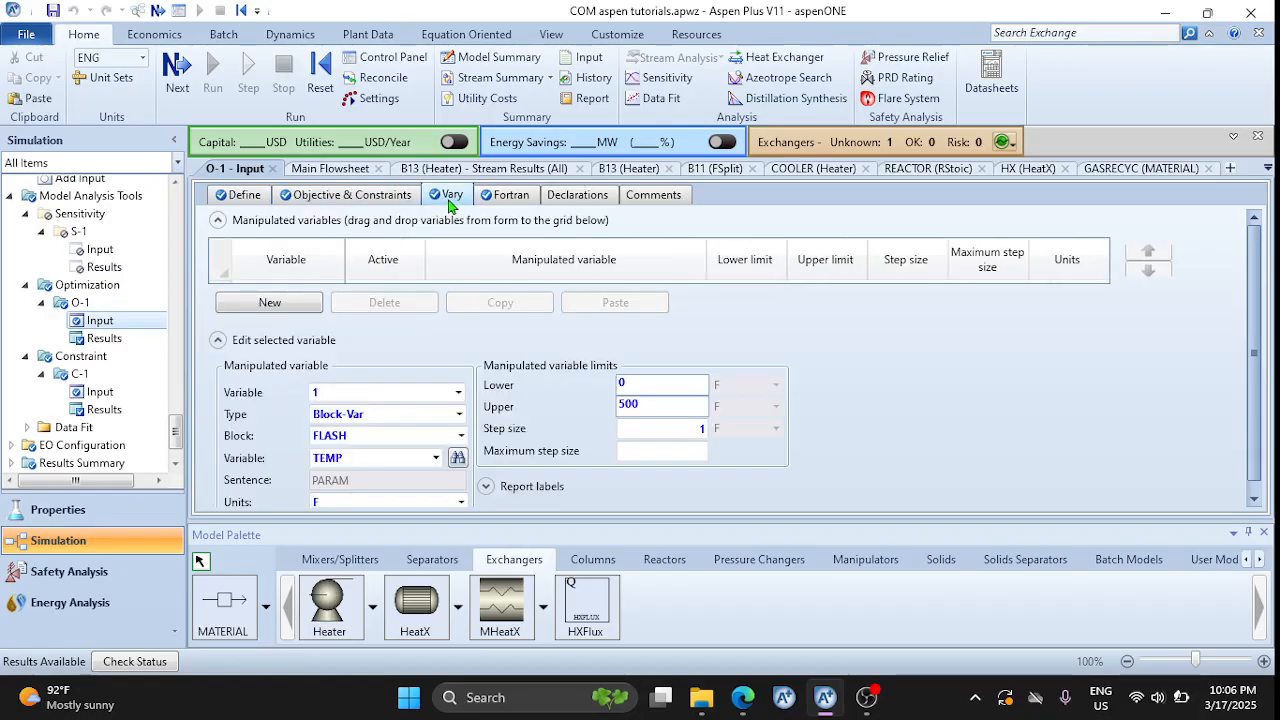
left_click(509, 197)
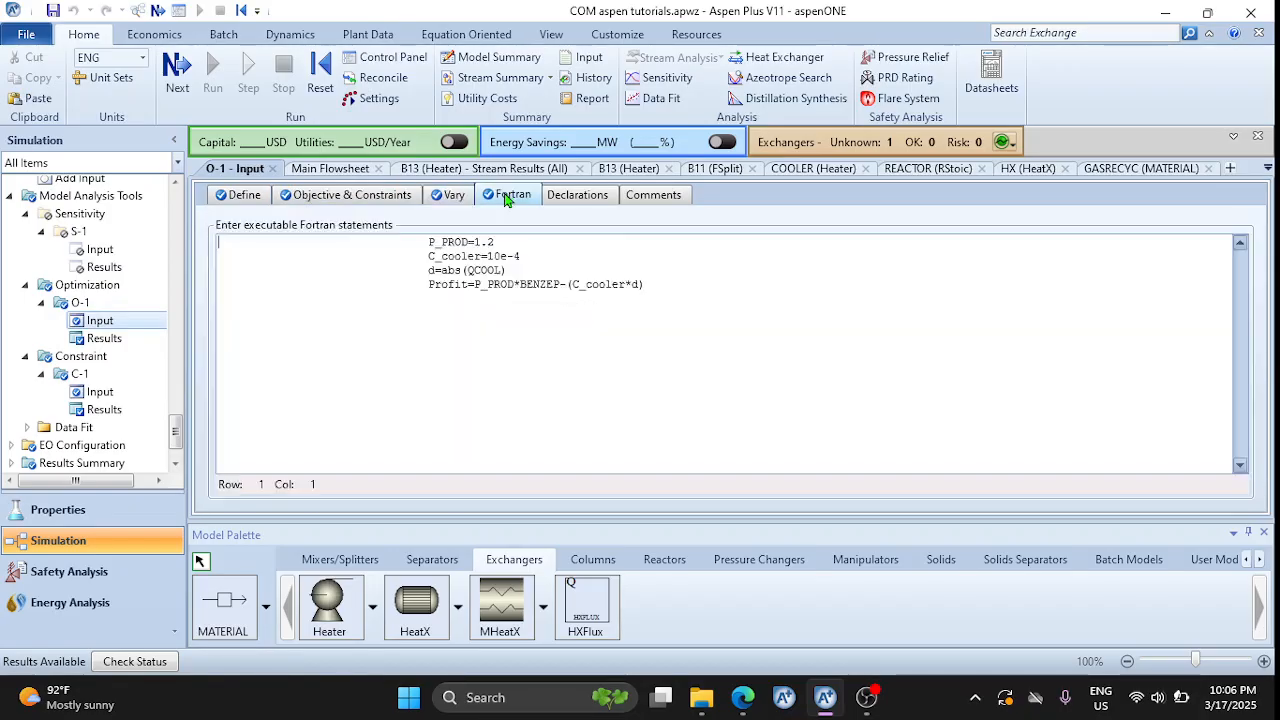
Check O-1's objective and constraints, reinitialize the whole simulation, run it again and dismiss the completion notice
left_click(356, 200)
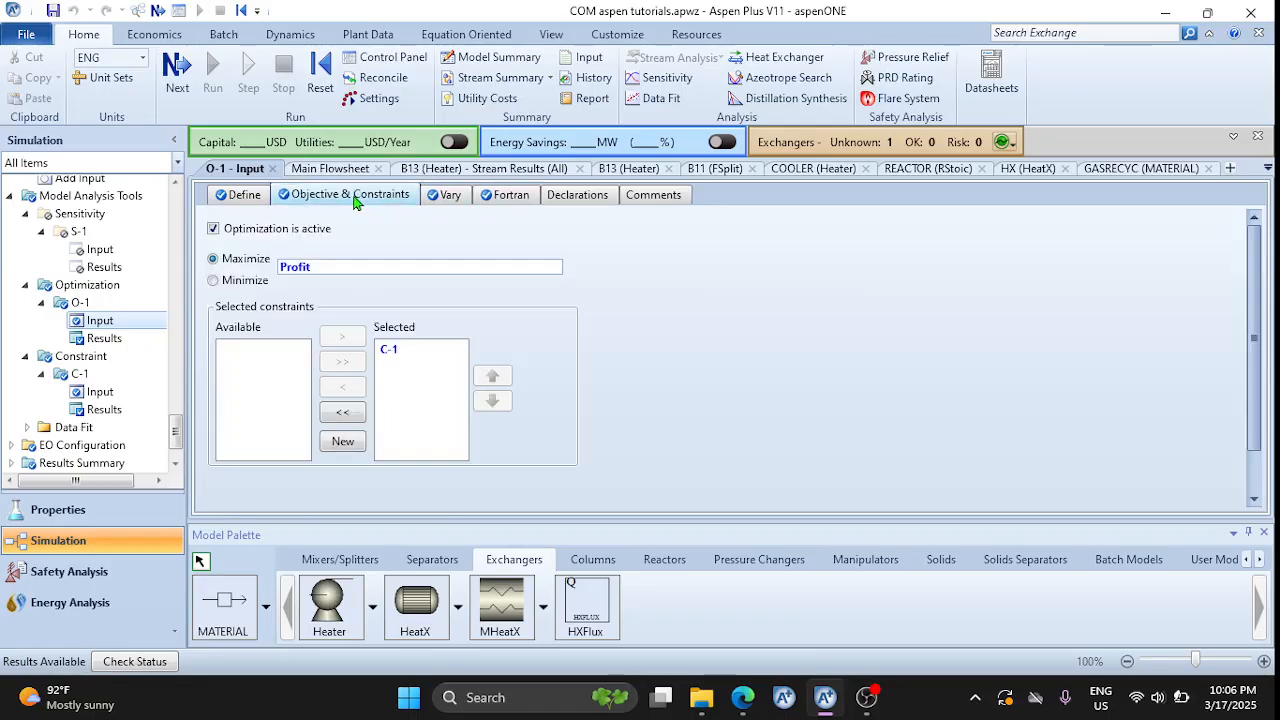
left_click(334, 78)
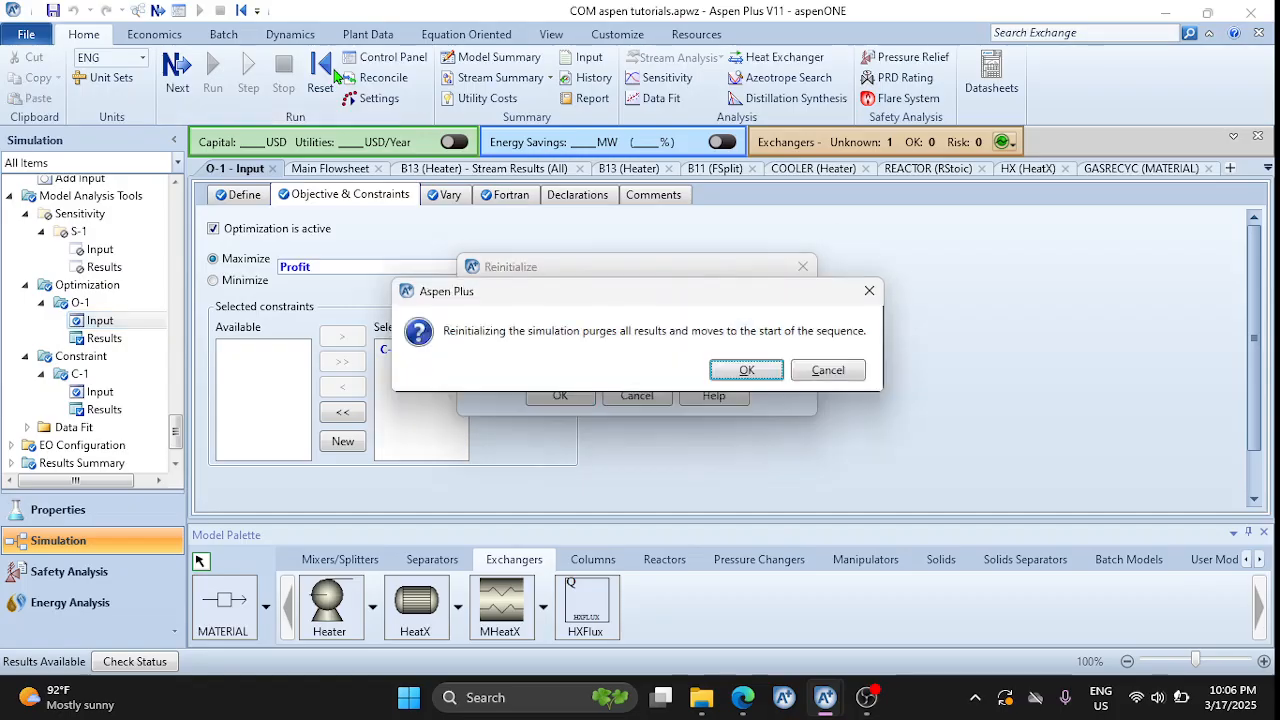
key("Return")
key("Return")
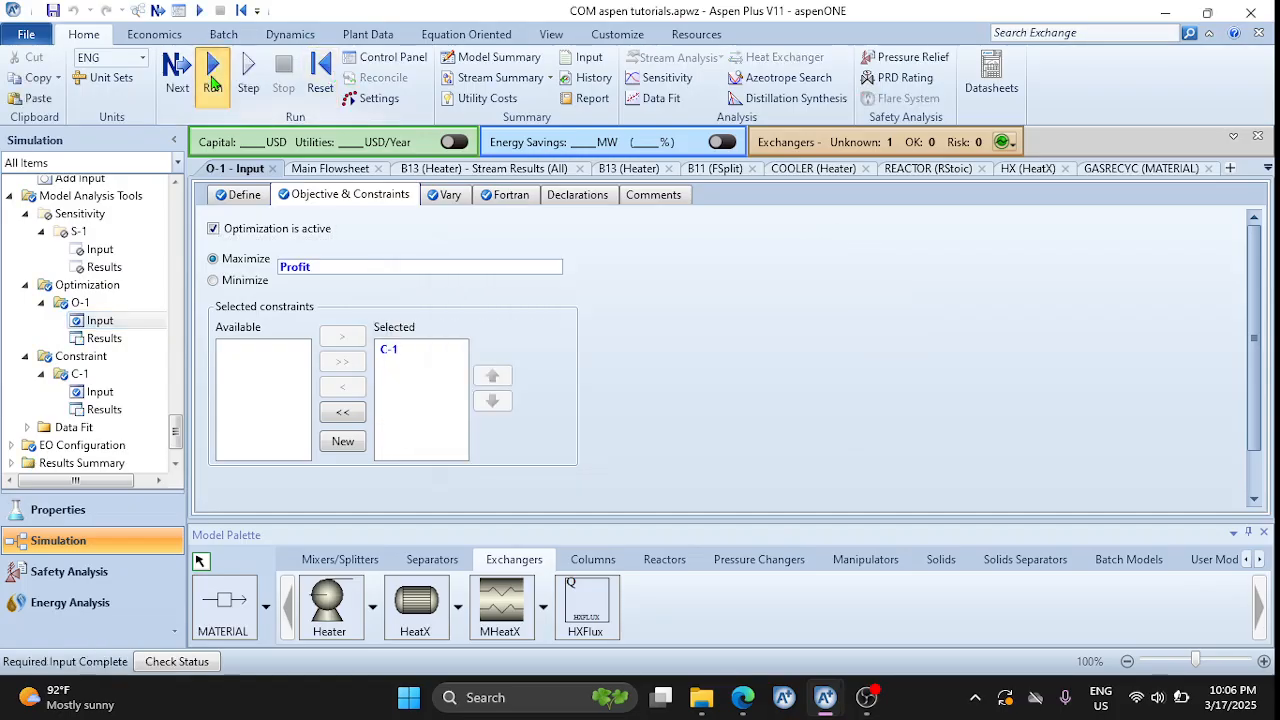
left_click(211, 75)
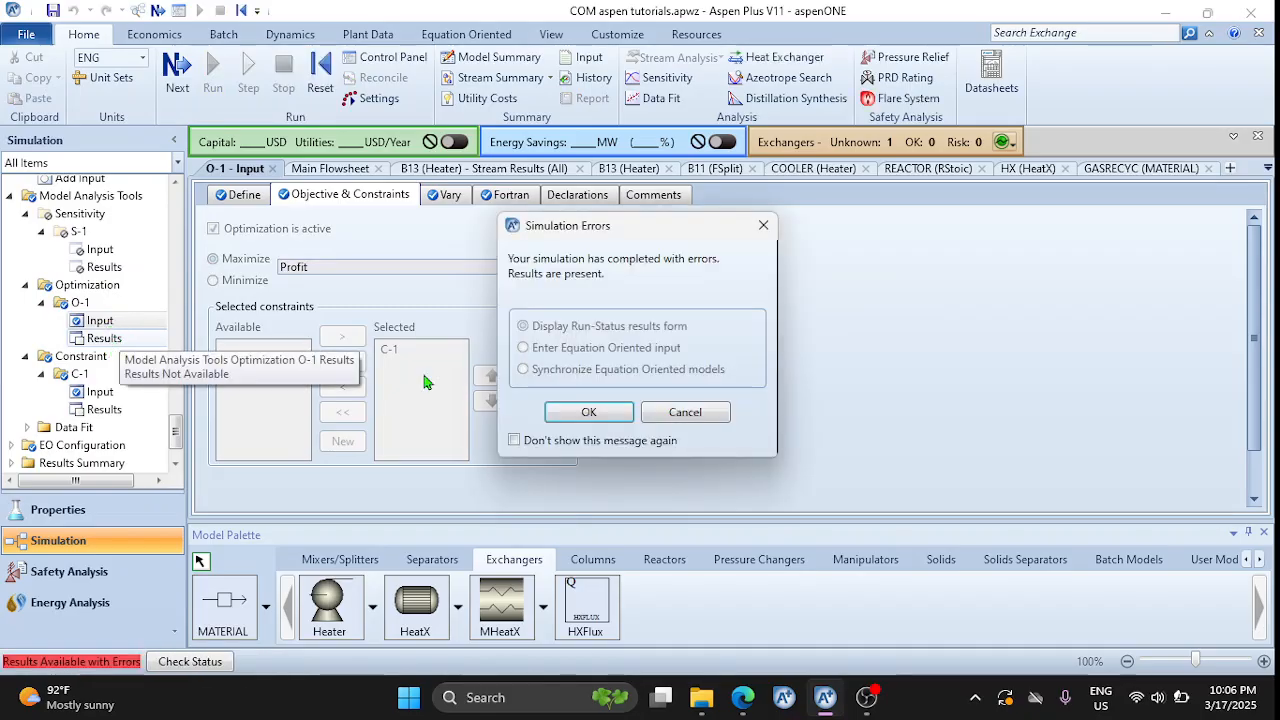
left_click(656, 421)
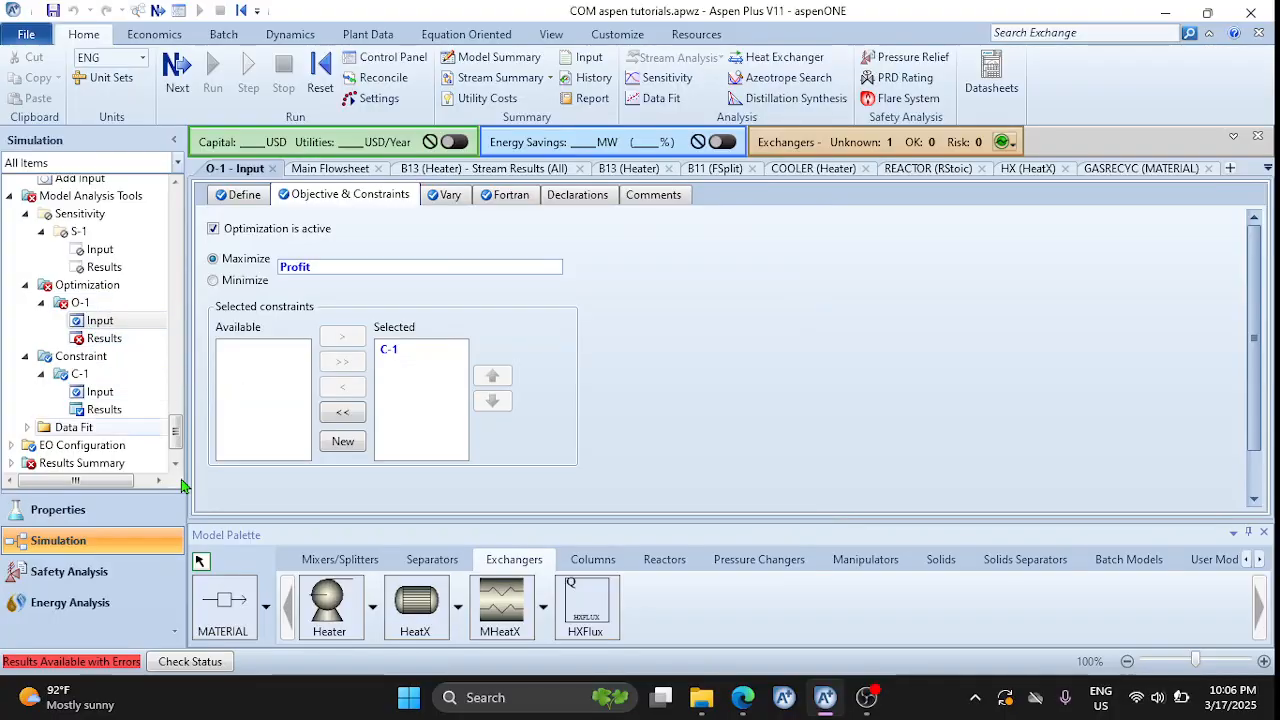
Examine the run status and the messages of convergence block $OLVER01
left_click(180, 661)
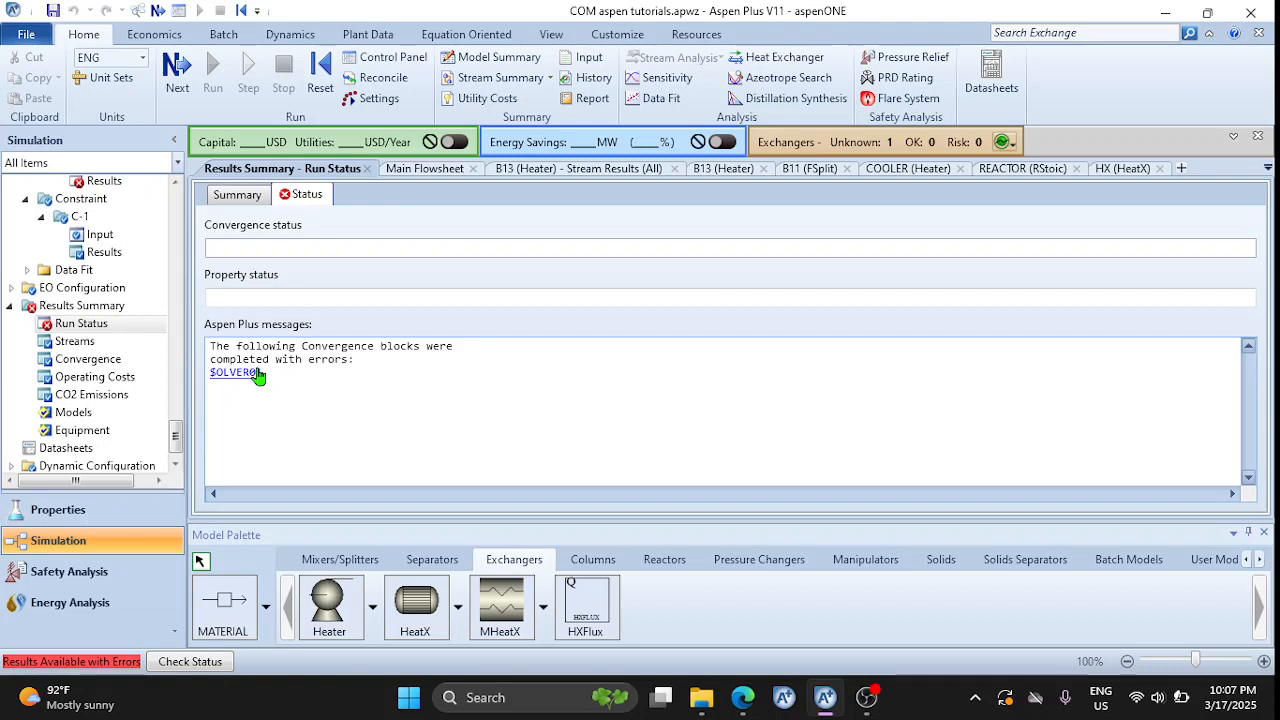
left_click(239, 387)
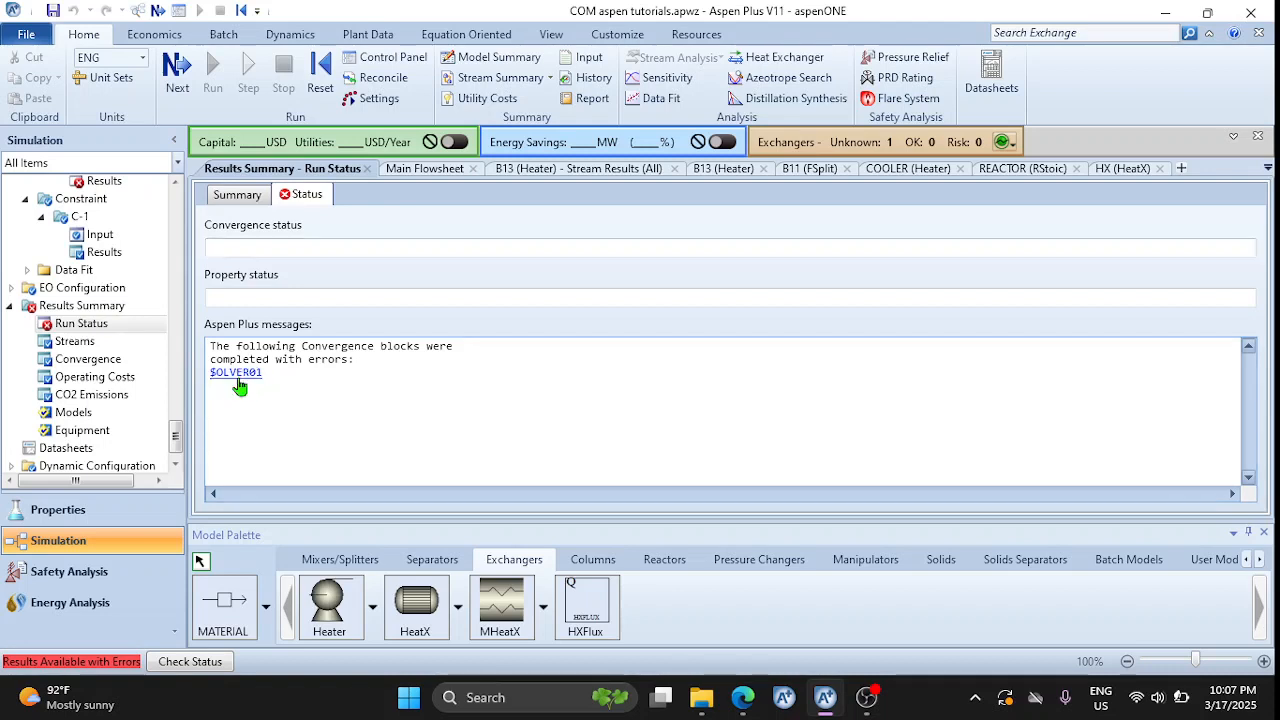
left_click(239, 385)
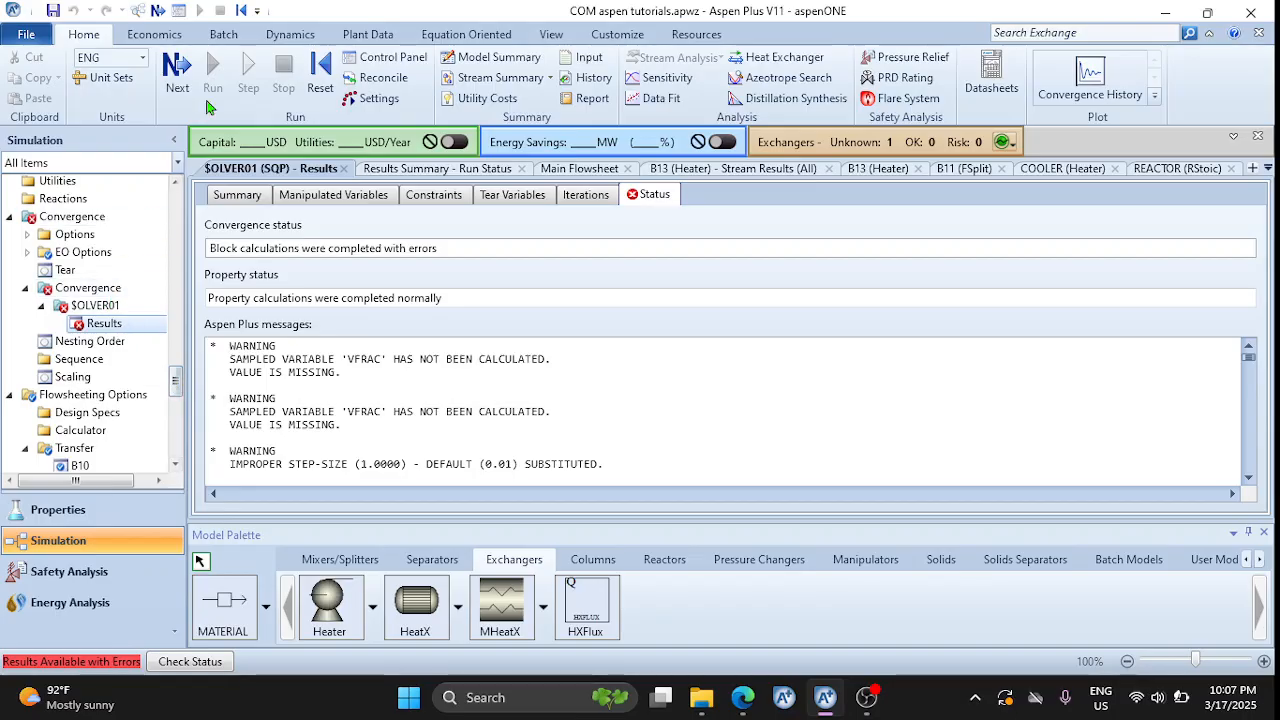
Search block FLASH's variables for vapor fraction and switch constraint C-1's sampled variable reference to VCALC, the calculated molar vapor fraction
left_click_drag(181, 379, 180, 414)
left_click(100, 435)
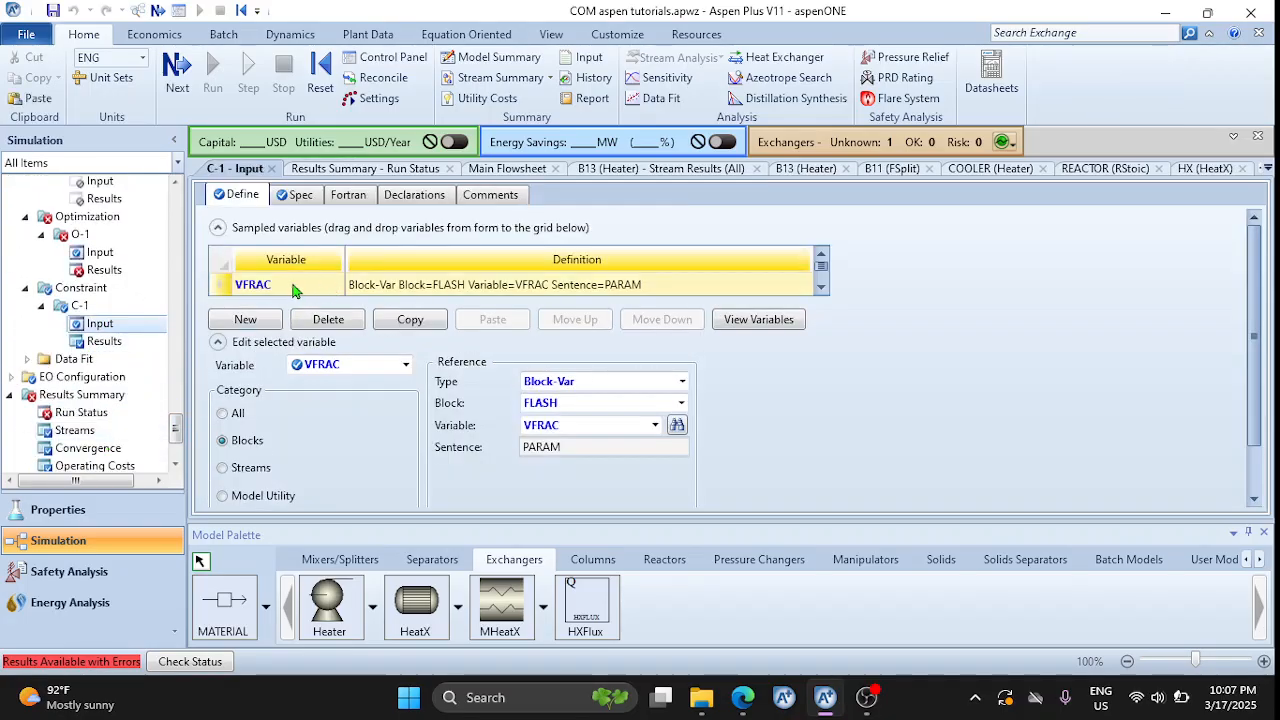
left_click(677, 426)
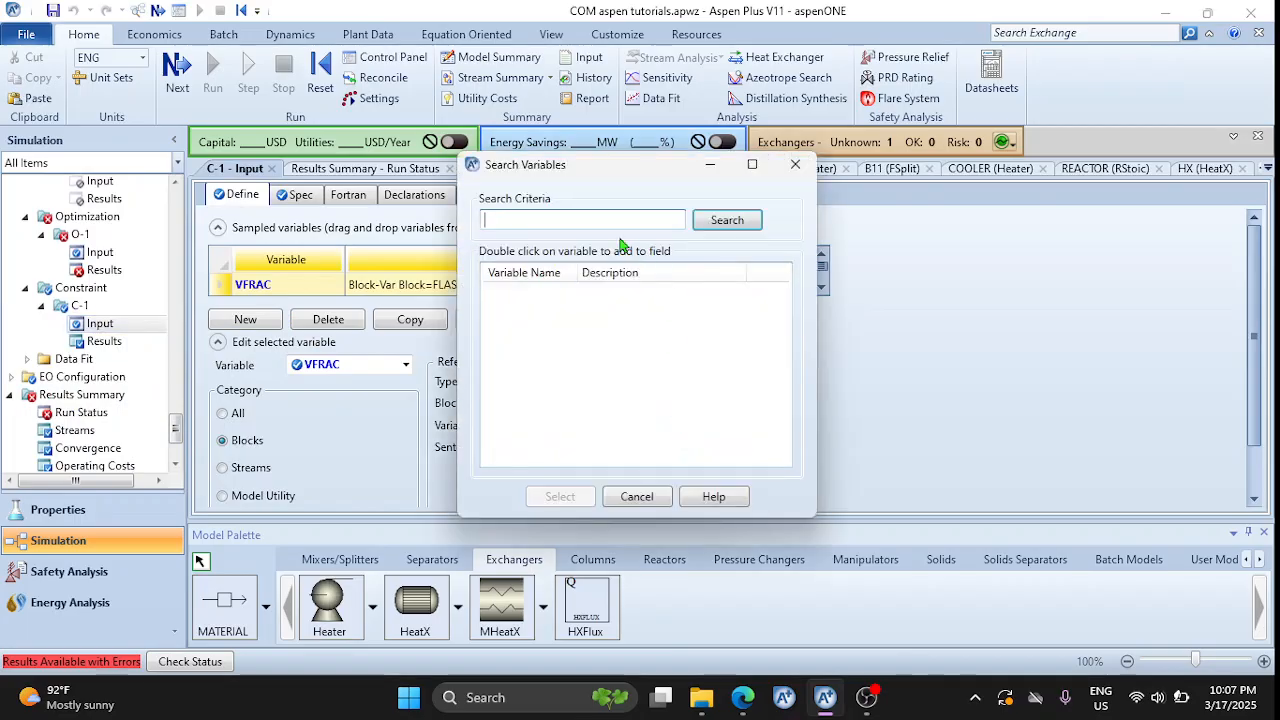
type("vapour")
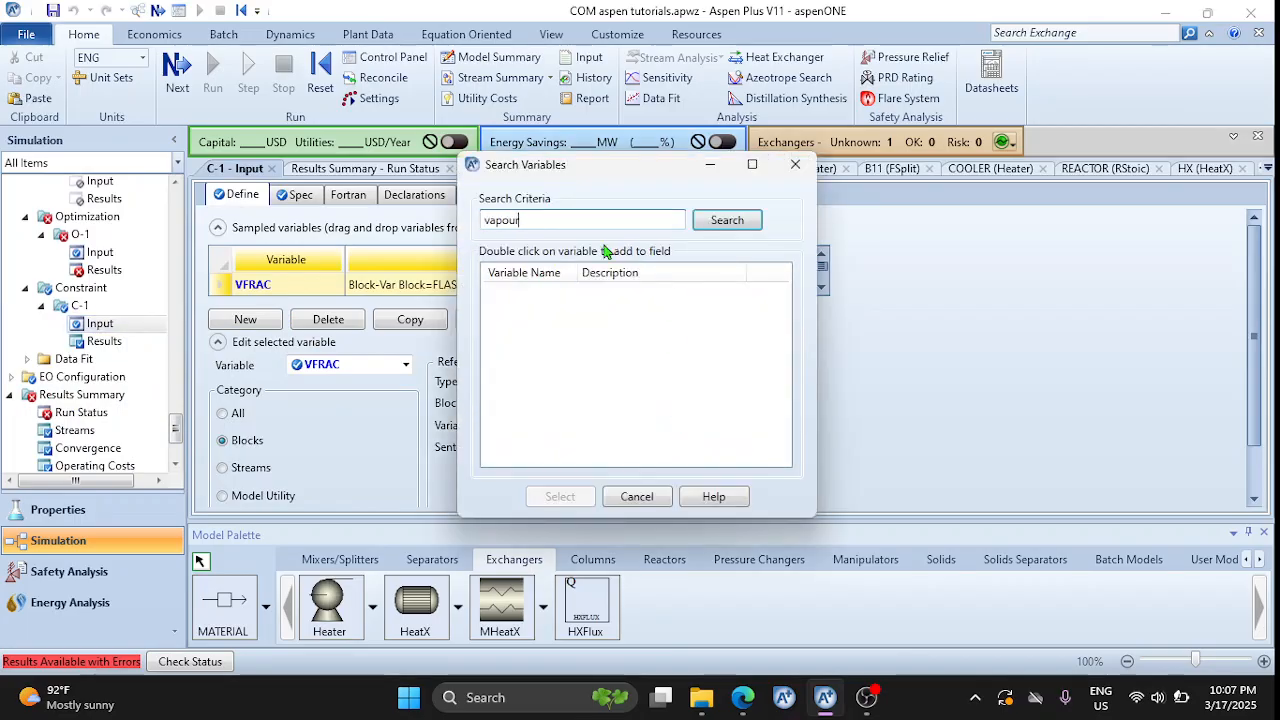
type(" fraction")
key("Return")
left_click(762, 370)
key("BackSpace")
key("Return")
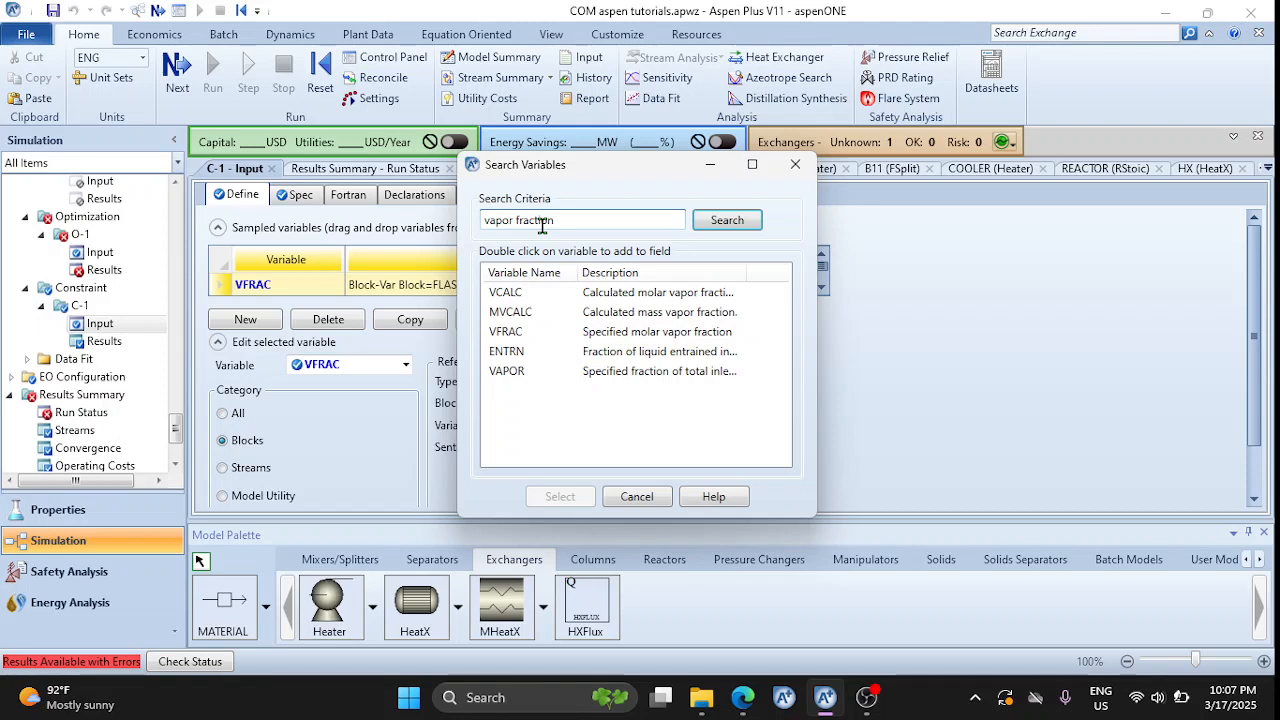
double_click(600, 298)
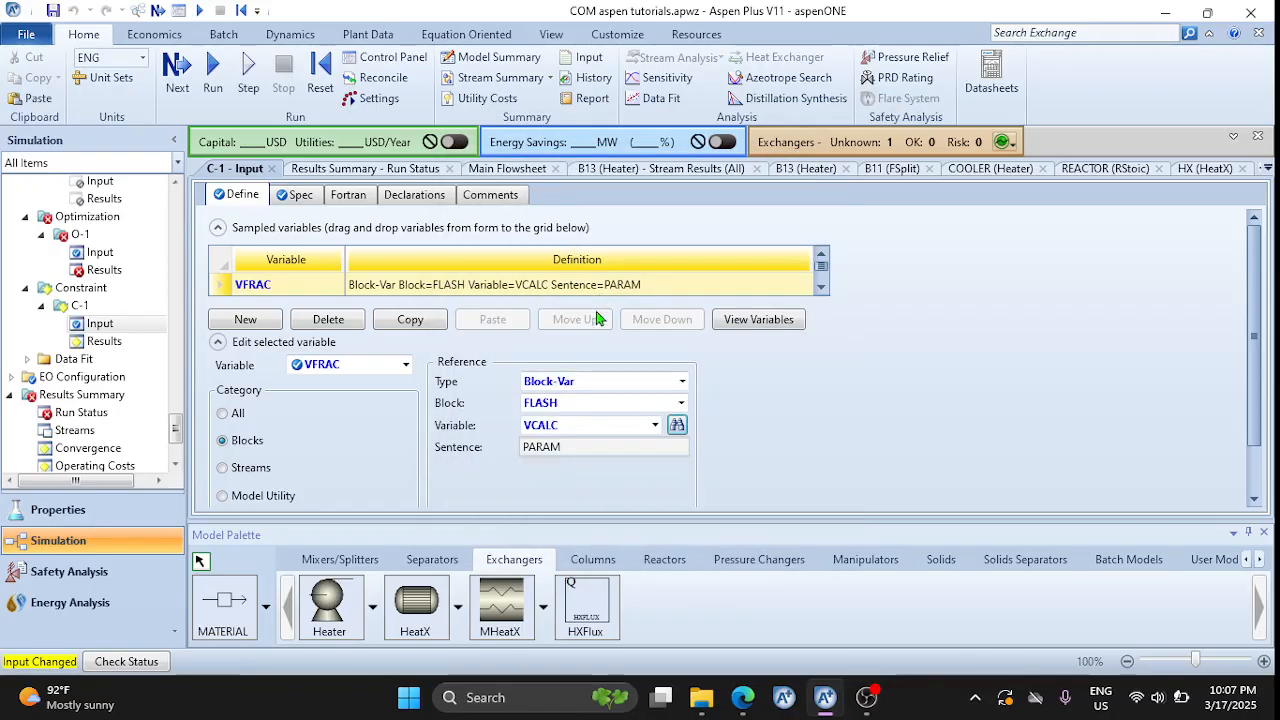
Rename constraint C-1's sampled variable to VCALC
left_click(280, 289)
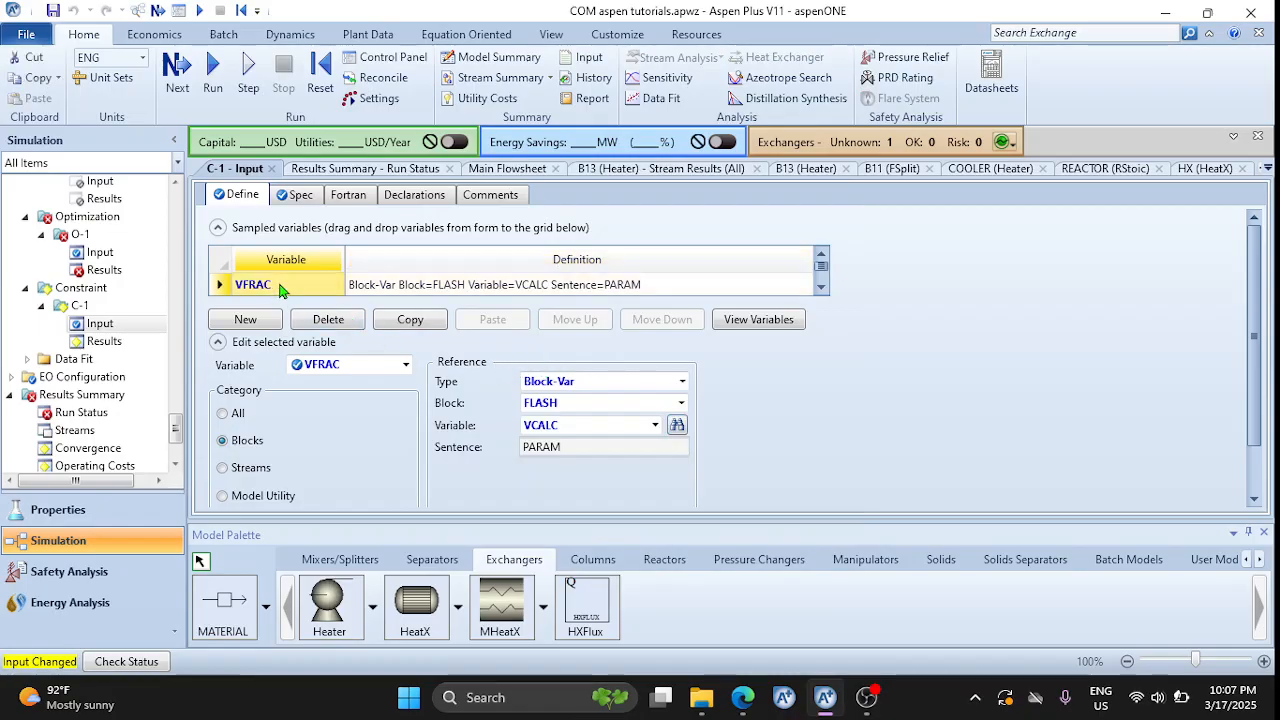
key("BackSpace")
key("BackSpace")
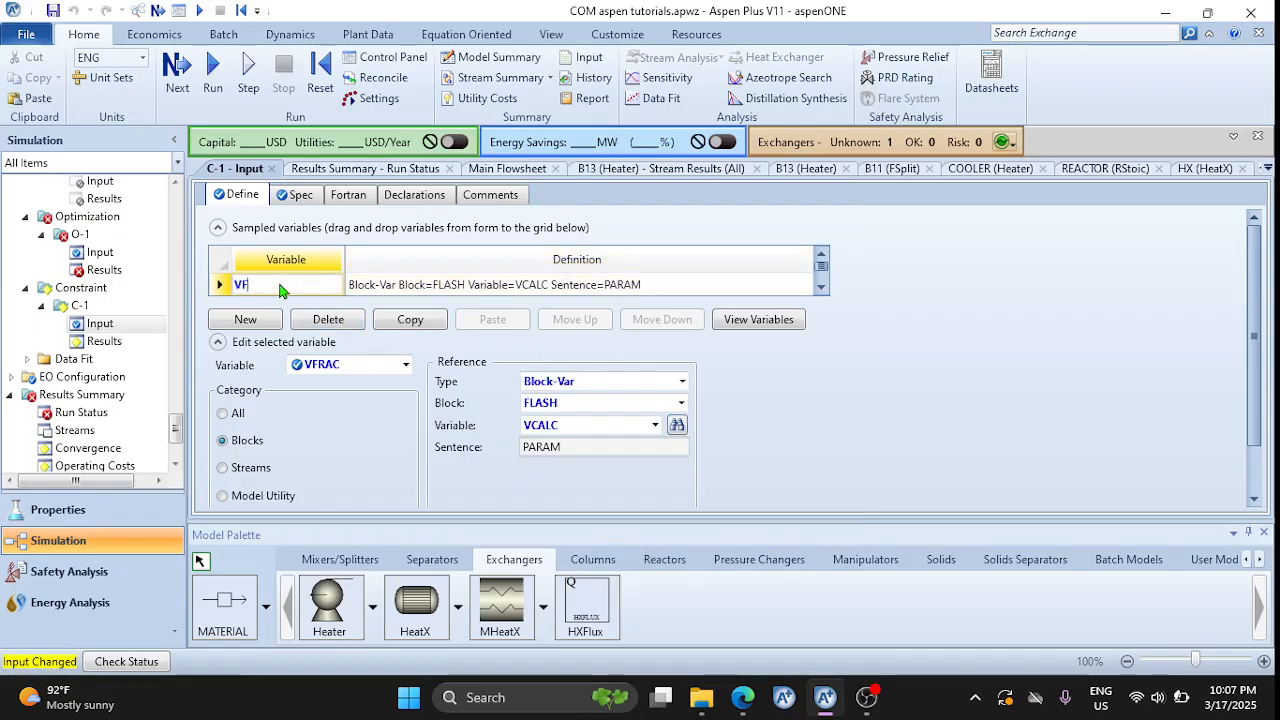
type("CLAC")
key("BackSpace")
key("BackSpace")
key("BackSpace")
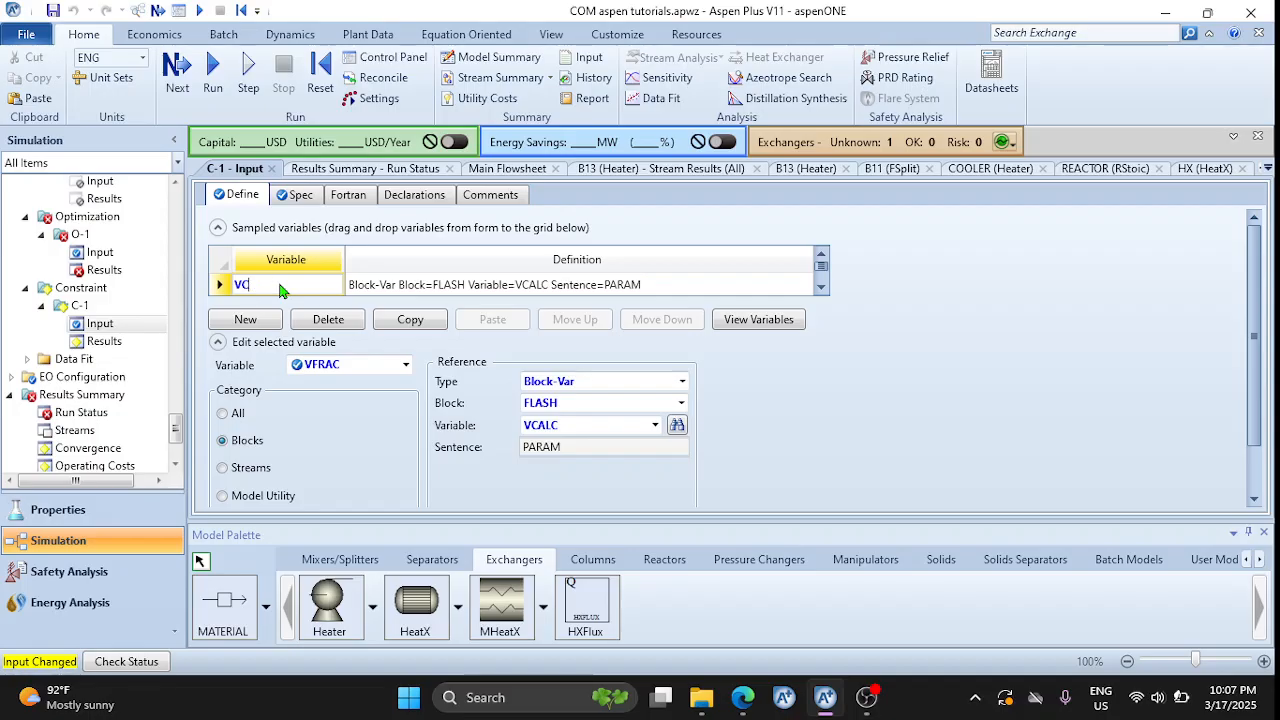
type("ALC")
key("Return")
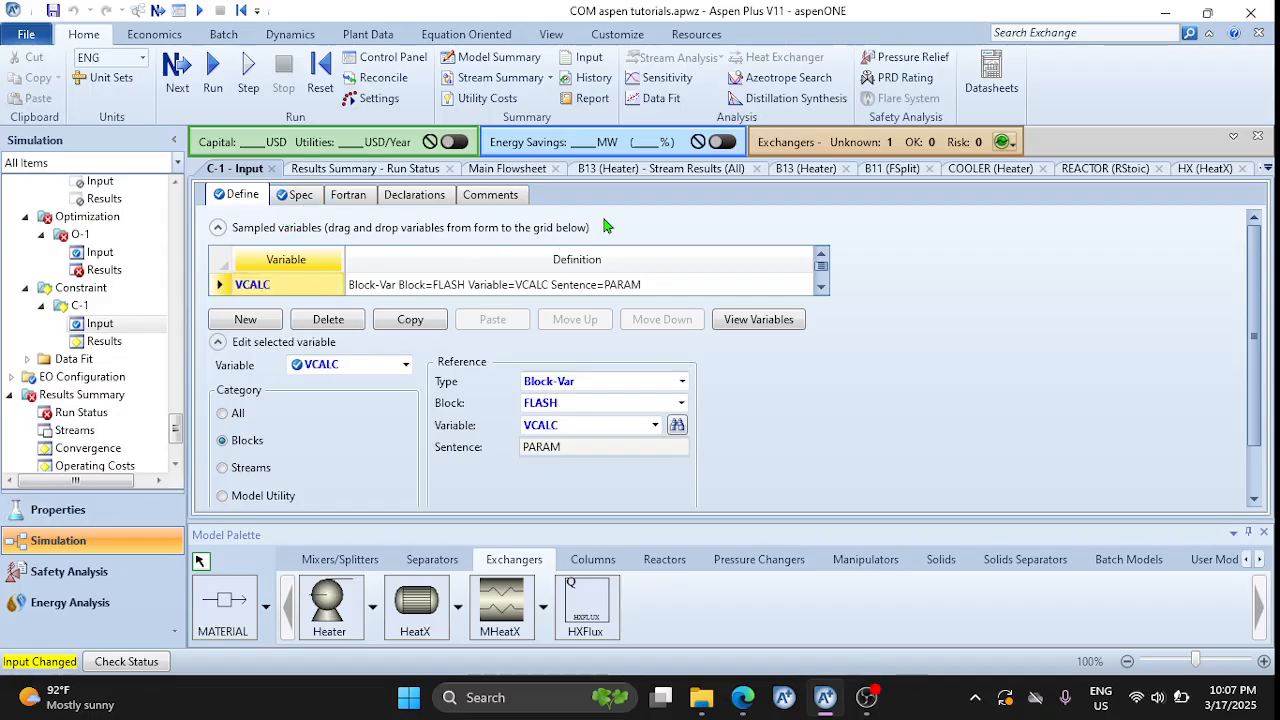
Set constraint C-1's specification expression to VCLAC
left_click(291, 199)
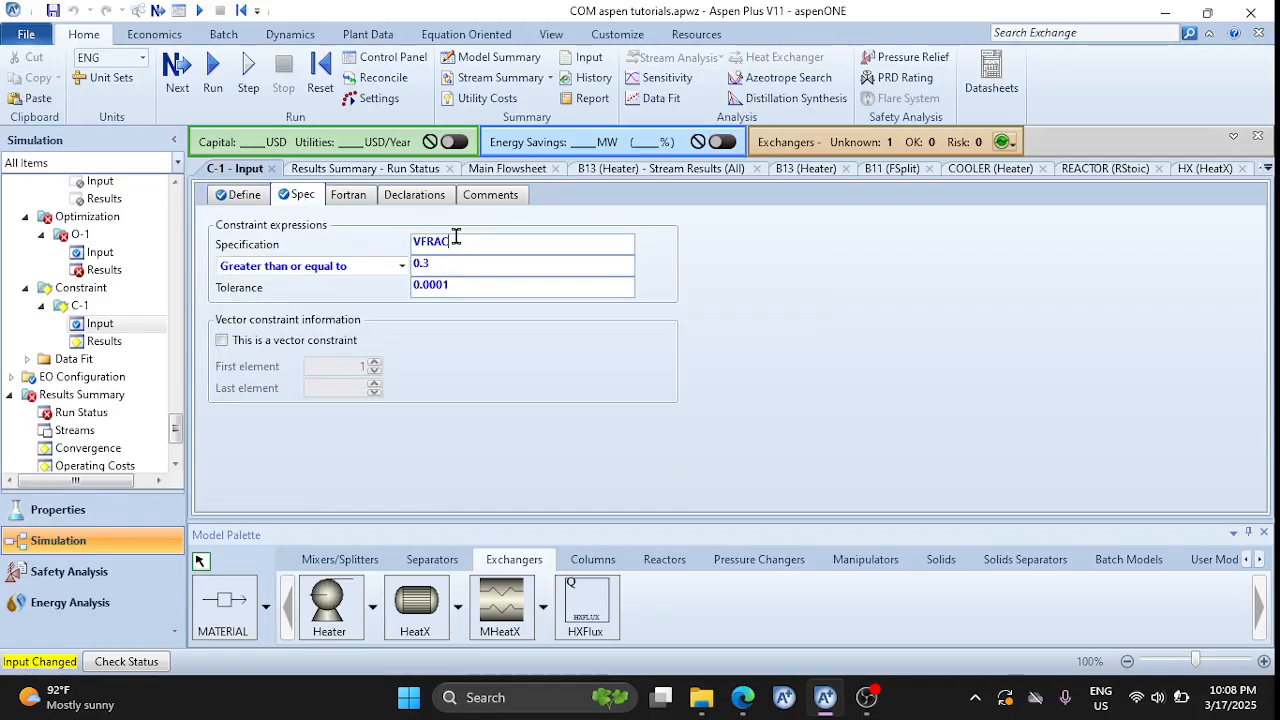
key("BackSpace")
key("BackSpace")
Reinitialize and rerun the simulation with the edited constraint, and display the run-status results form
left_click(319, 80)
key("Return")
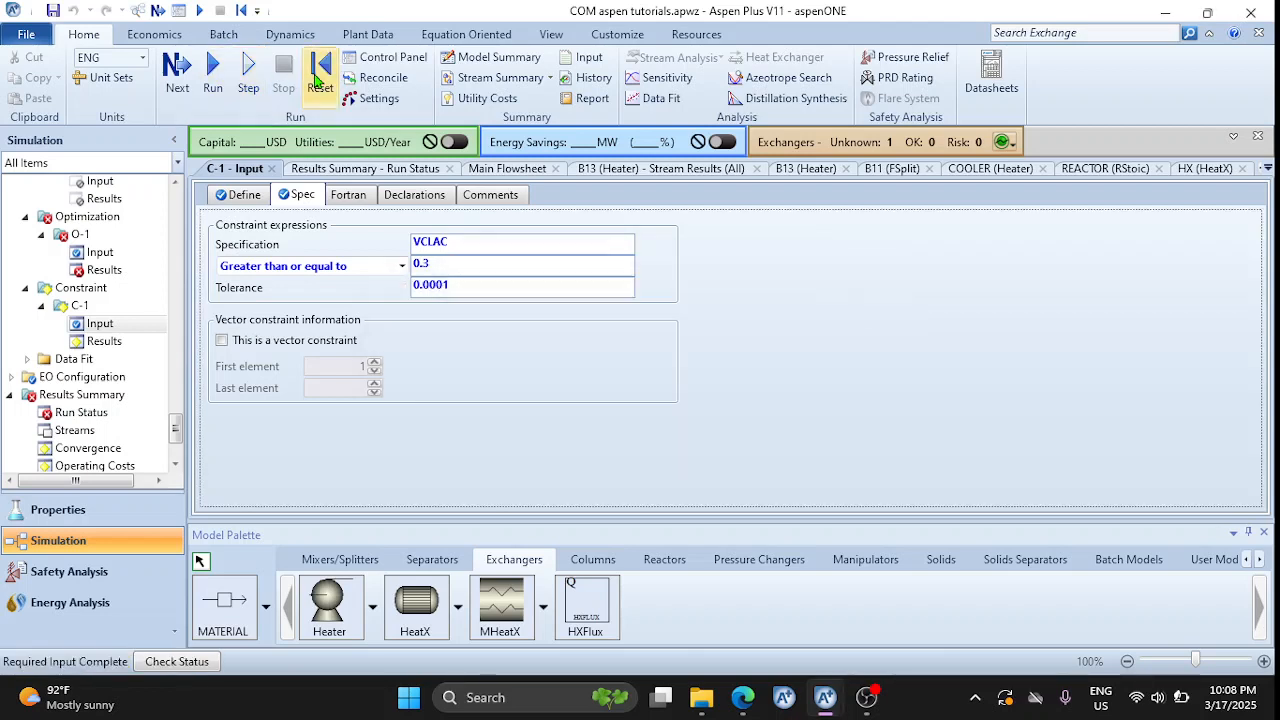
left_click(212, 72)
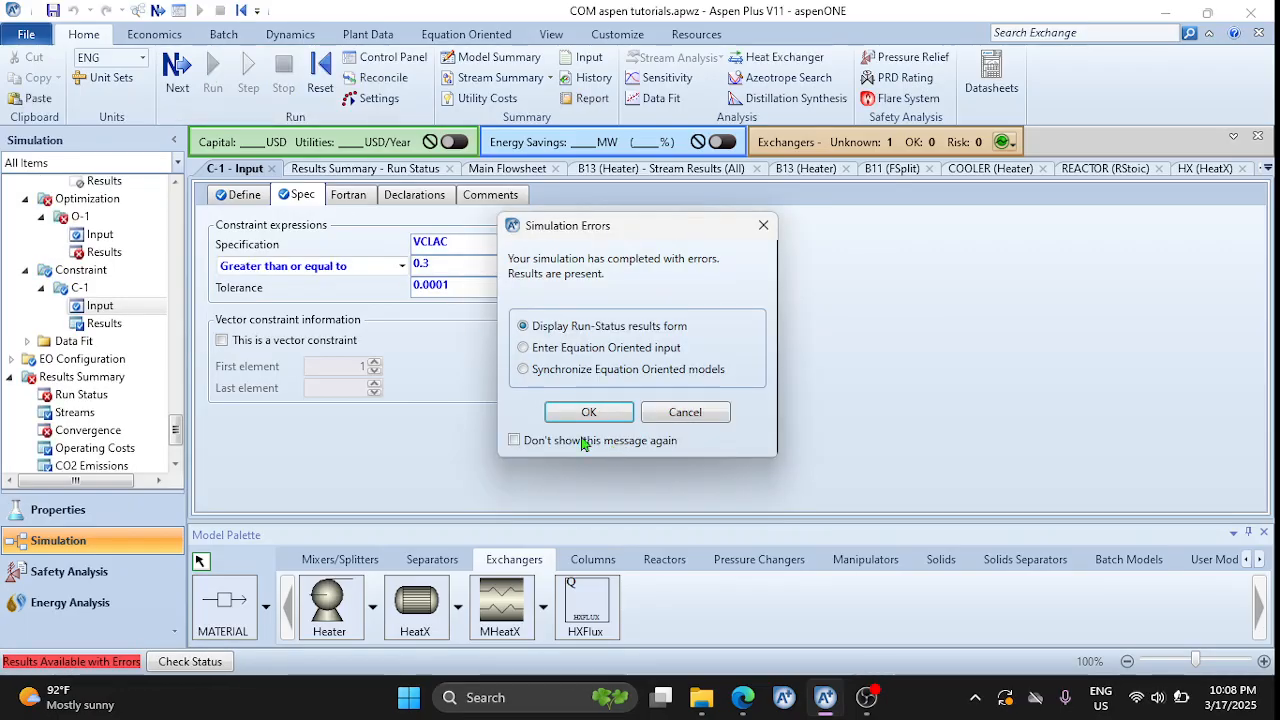
left_click(577, 420)
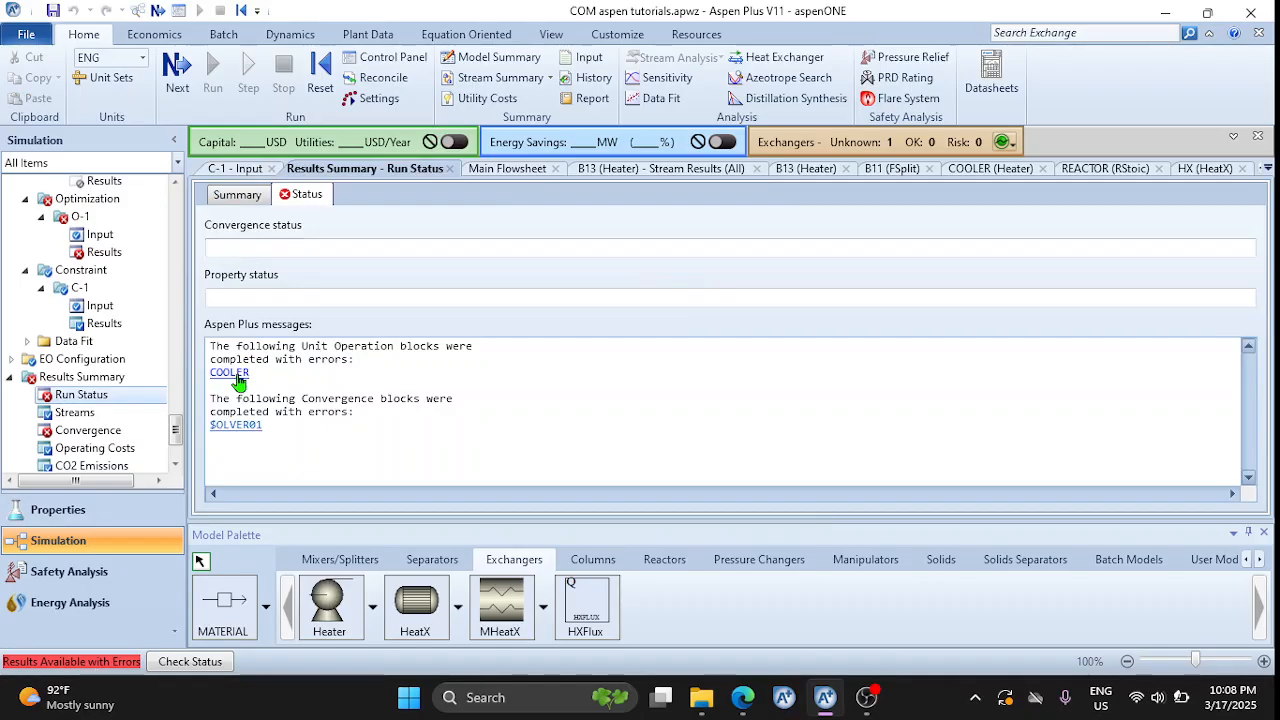
Examine the status messages of block COOLER and convergence block $OLVER01
left_click(237, 376)
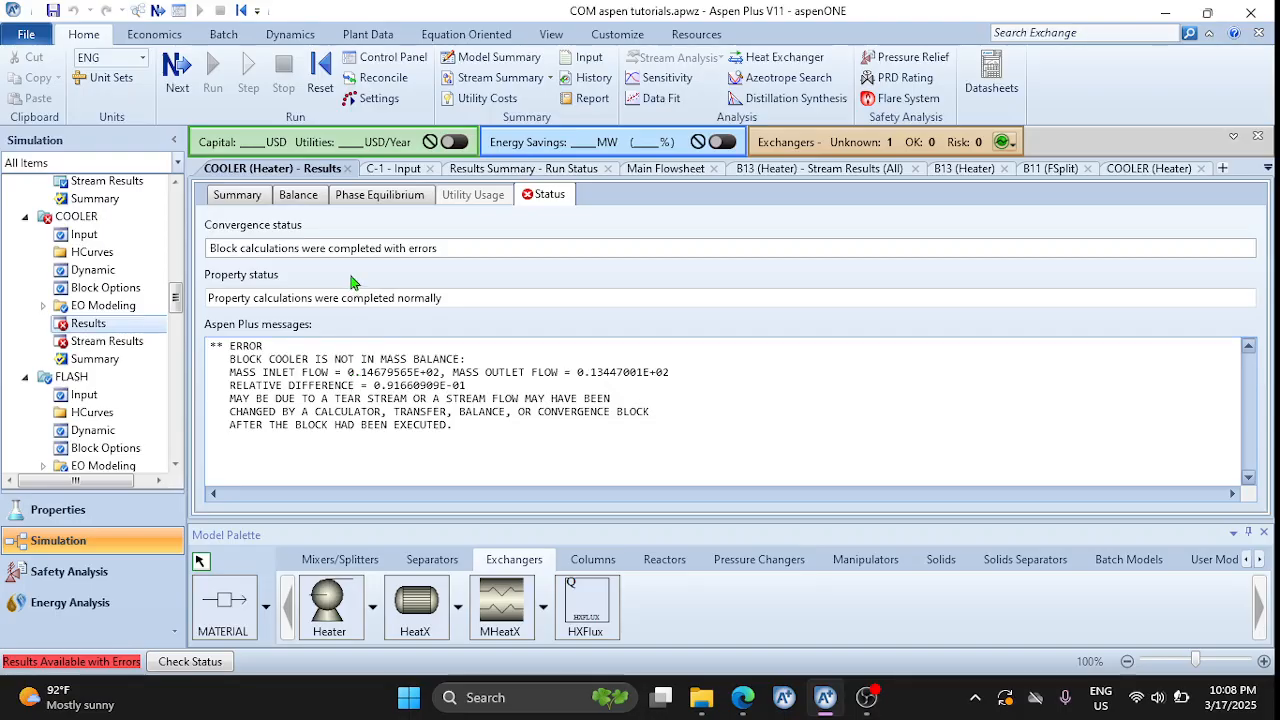
left_click(347, 169)
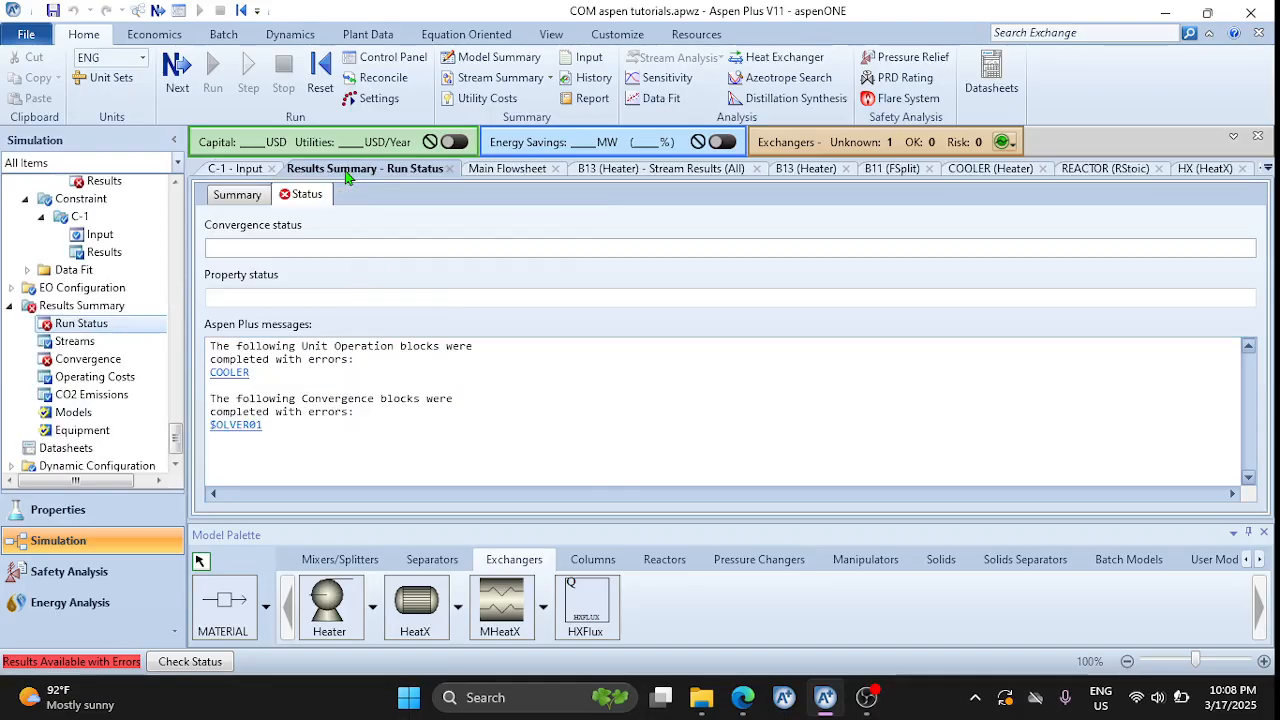
left_click(238, 426)
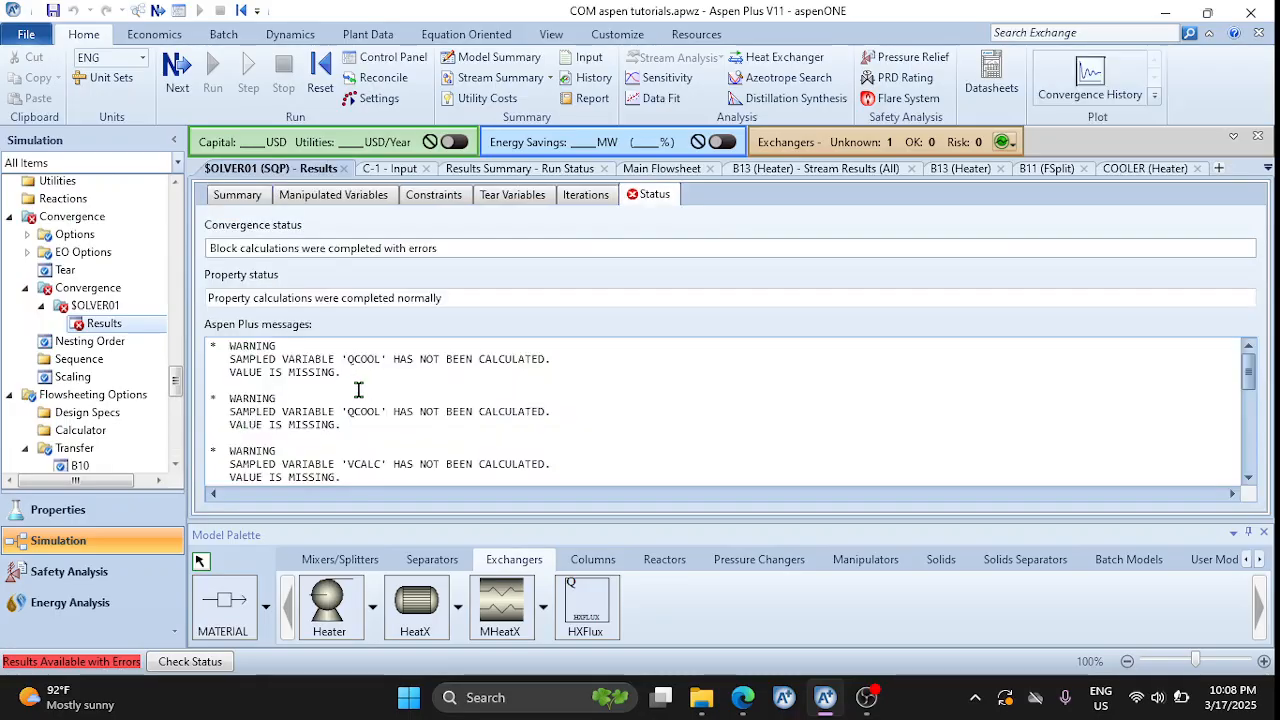
scroll(480, 456, "down", 6)
scroll(480, 456, "up", 6)
scroll(480, 456, "down", 3)
scroll(480, 456, "up", 3)
scroll(480, 456, "down", 6)
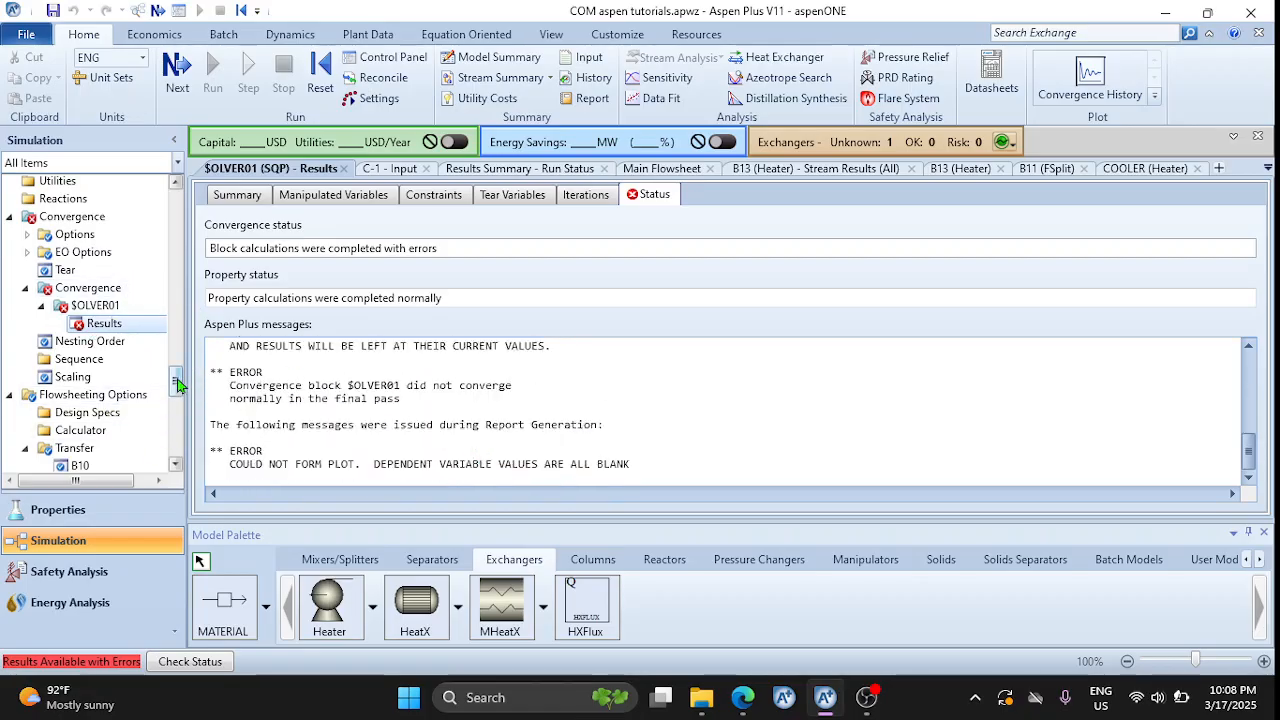
Deactivate constraint C-1, then reinitialize the simulation and run it without the constraint
left_click_drag(178, 384, 178, 416)
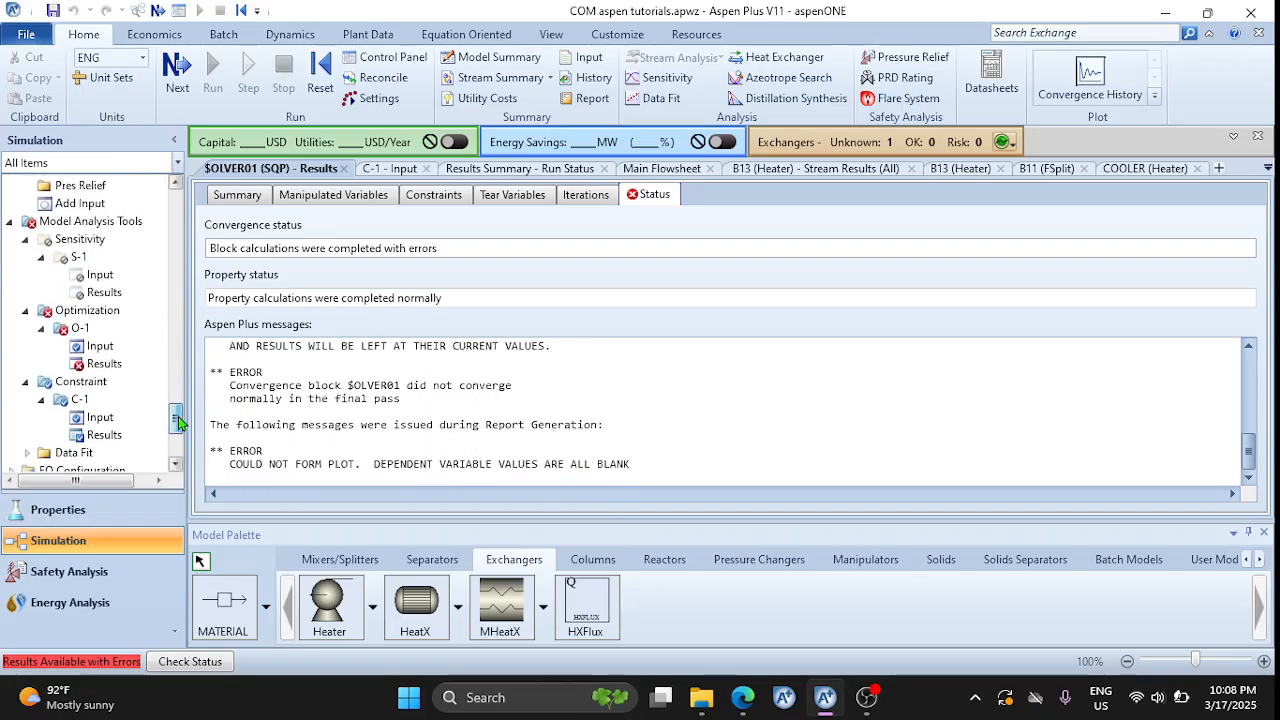
right_click(83, 404)
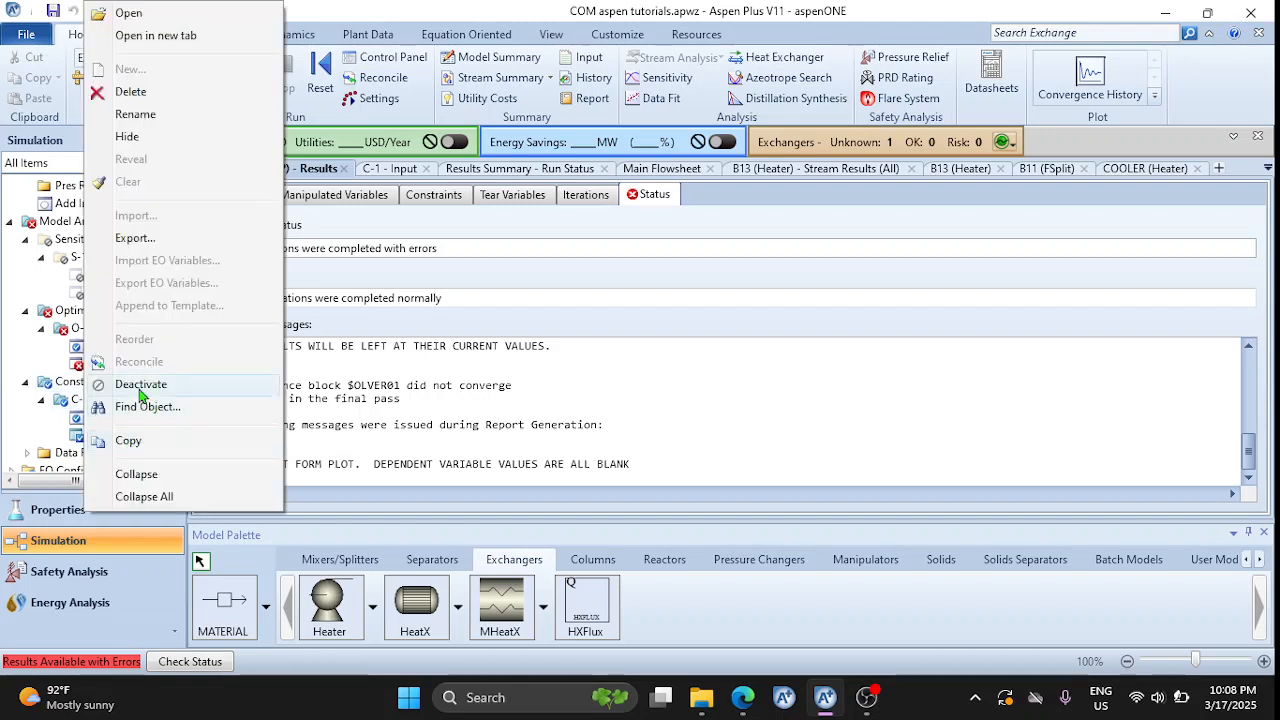
left_click(140, 386)
left_click(320, 100)
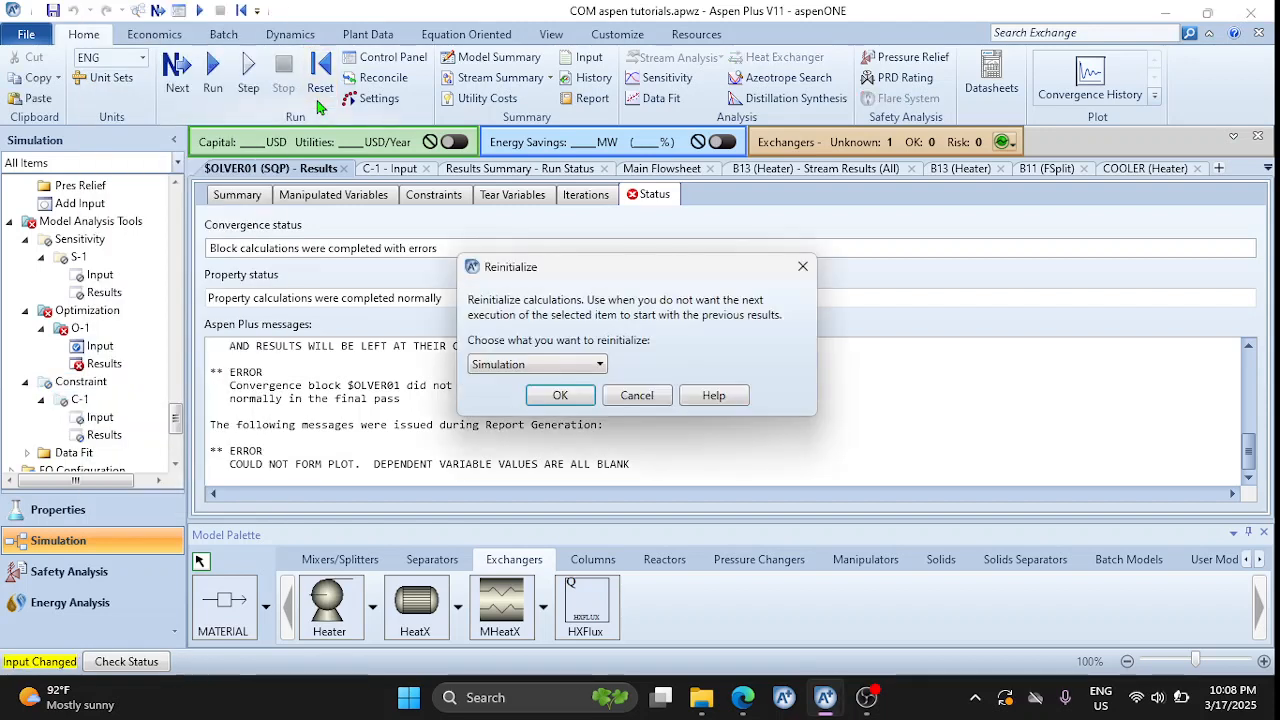
left_click(560, 395)
left_click(212, 75)
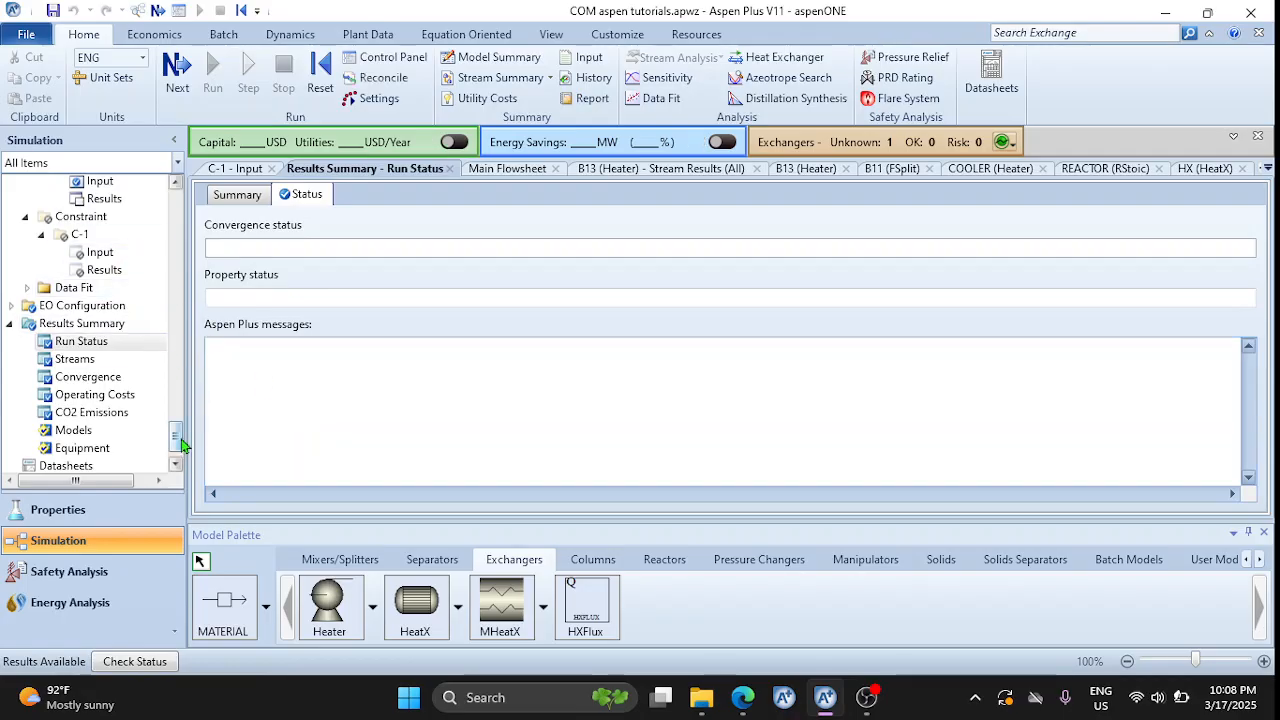
Check the results summary of optimization O-1
left_click_drag(176, 436, 177, 413)
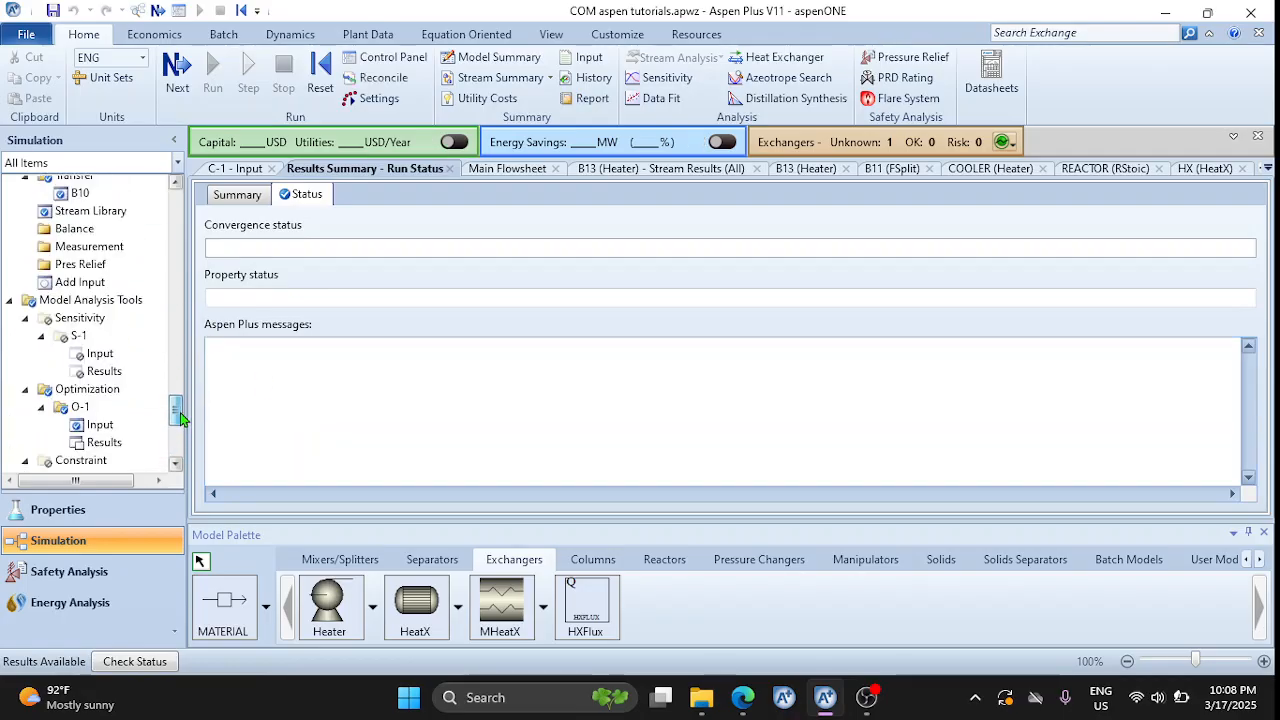
left_click(105, 444)
scroll(105, 448, "down", 2)
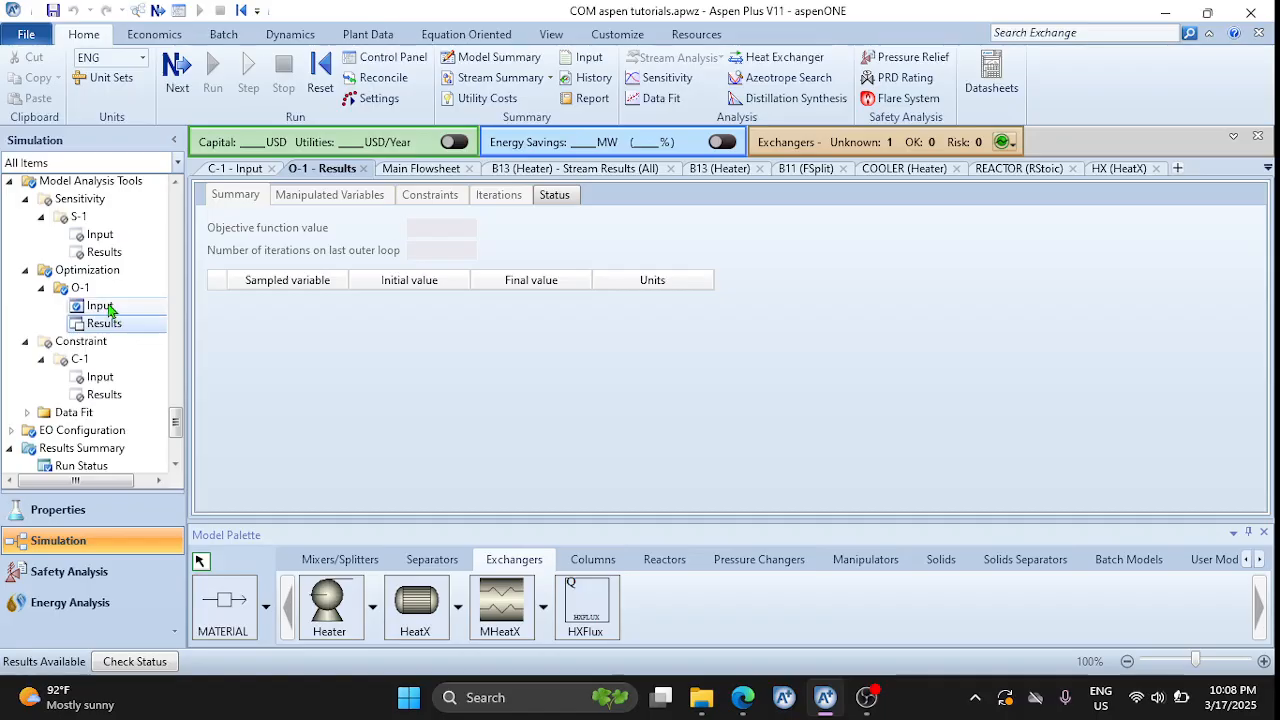
Reinitialize the simulation and run it once more with constraint C-1 still deactivated
left_click(310, 84)
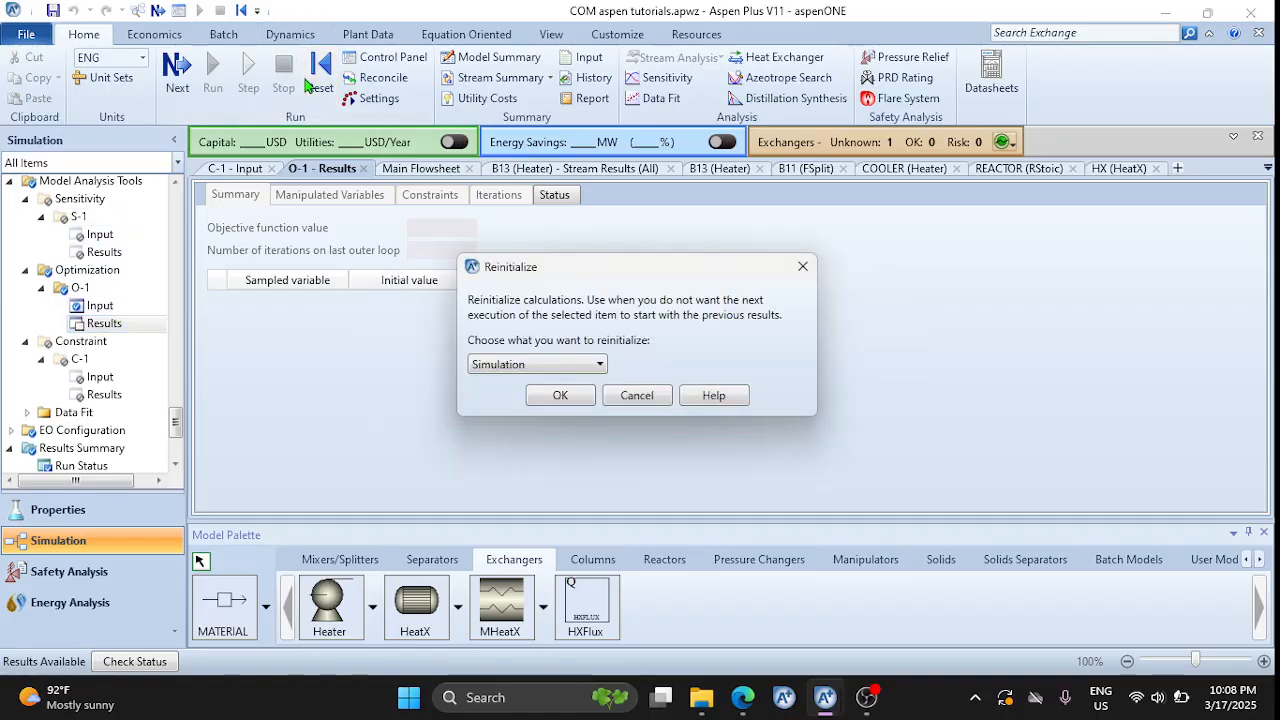
key("Return")
left_click(212, 75)
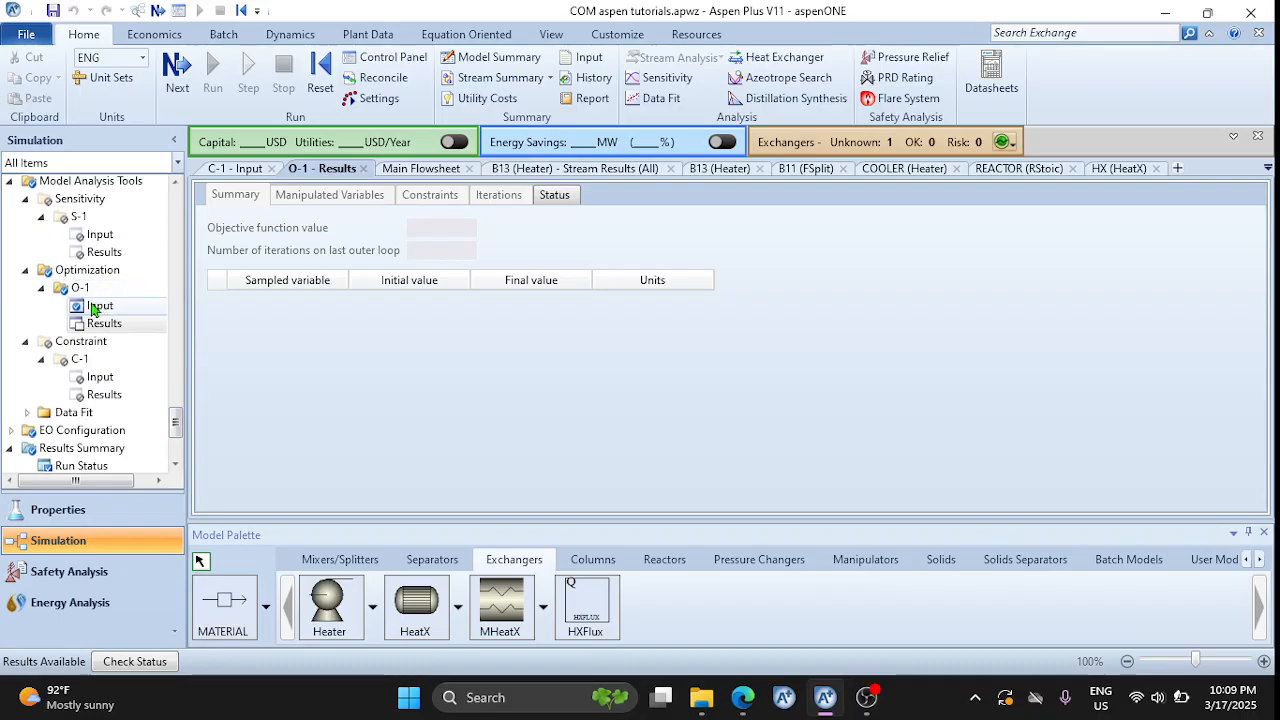
Search the block variables for "duty" and redefine sampled variable QCOOL of optimization O-1 as QCALC of block COOLER
left_click(92, 308)
left_click(680, 430)
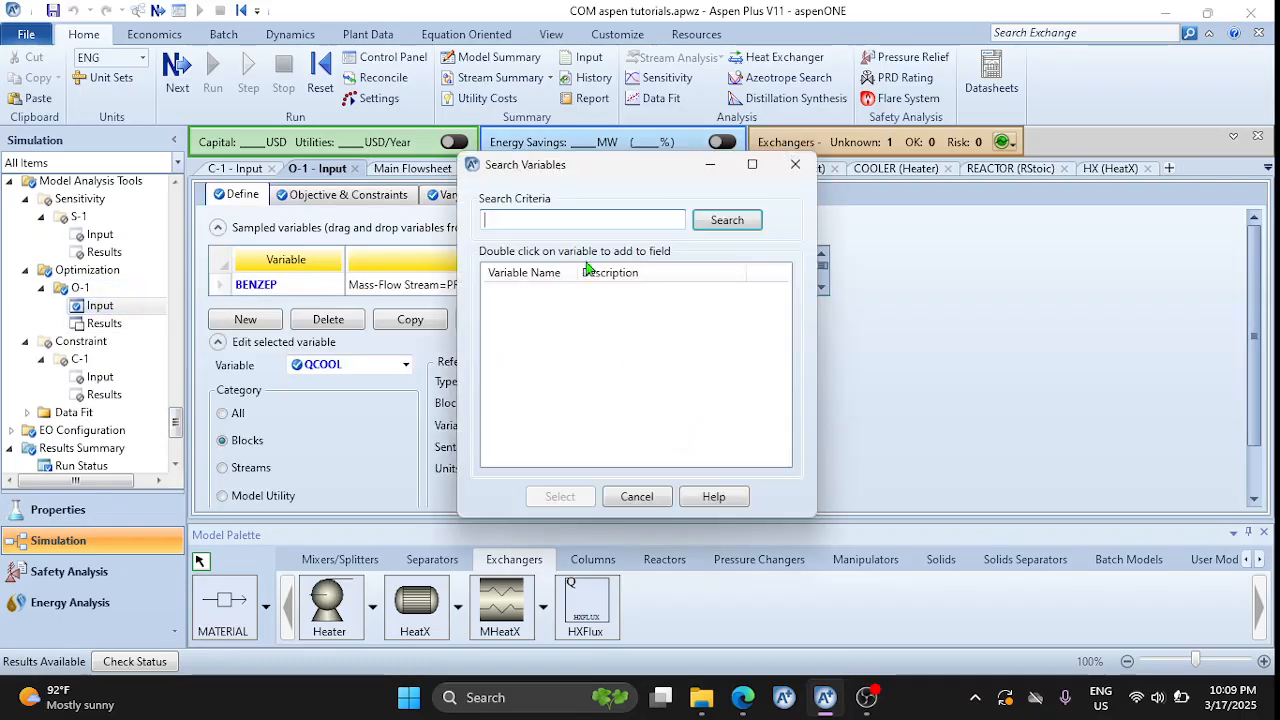
type("duty")
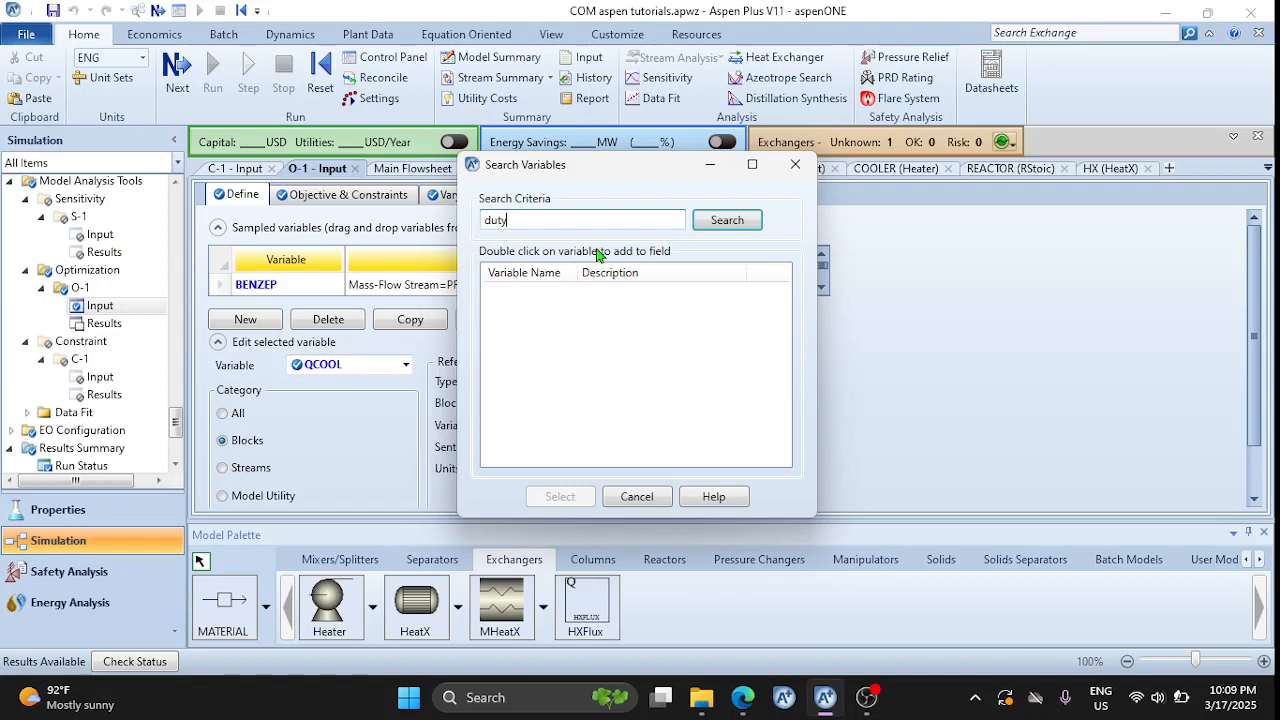
key("Return")
double_click(507, 292)
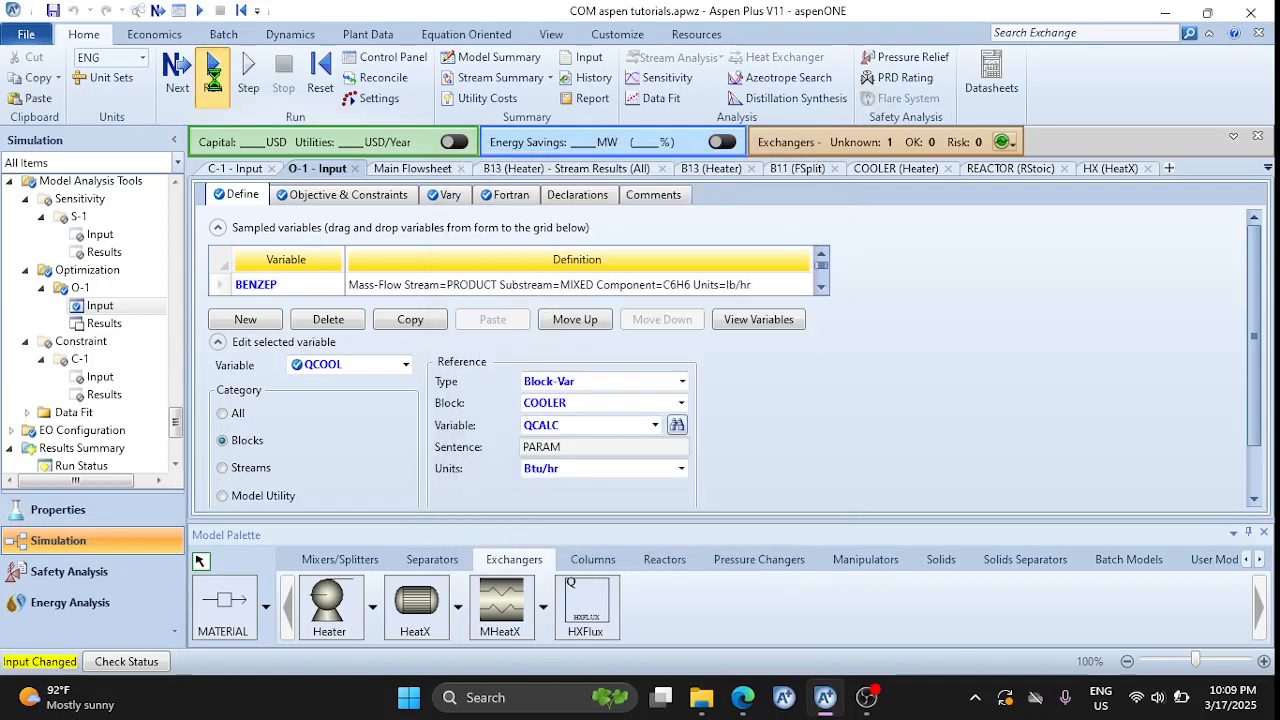
Run the simulation, then reinitialize and rerun it, checking the results of optimization O-1 after each run
left_click(213, 75)
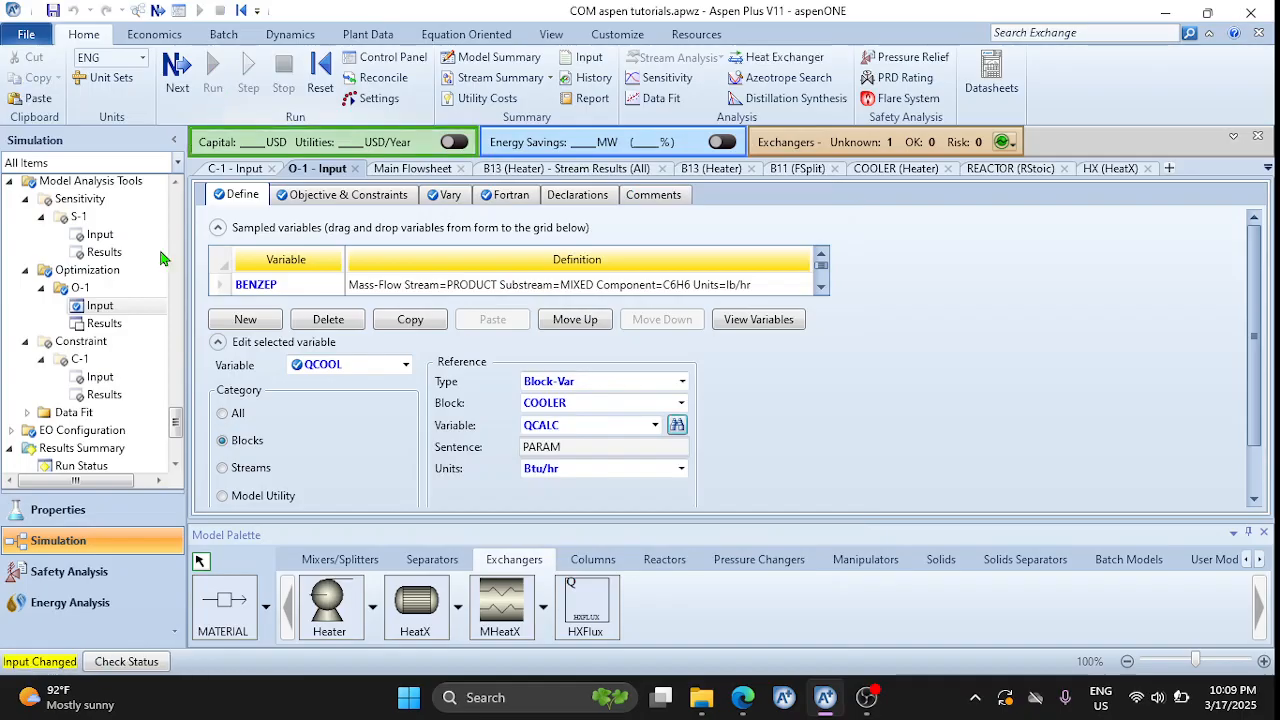
left_click(106, 322)
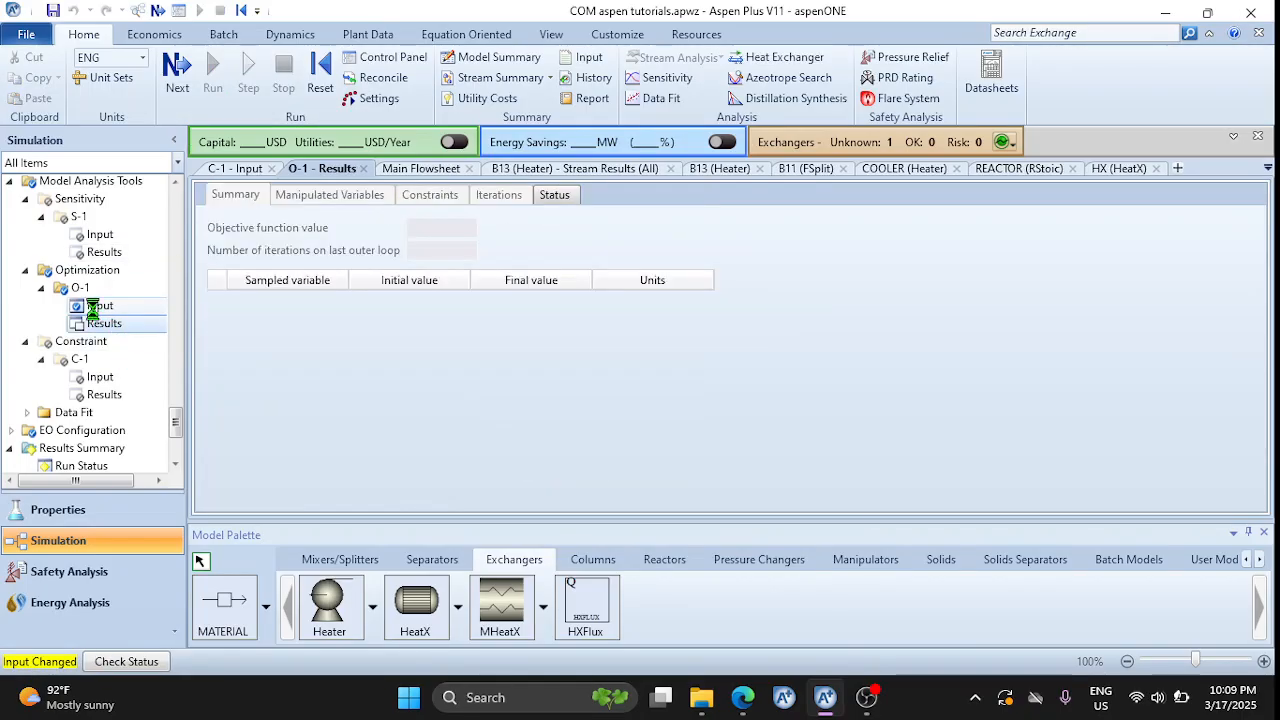
left_click(97, 307)
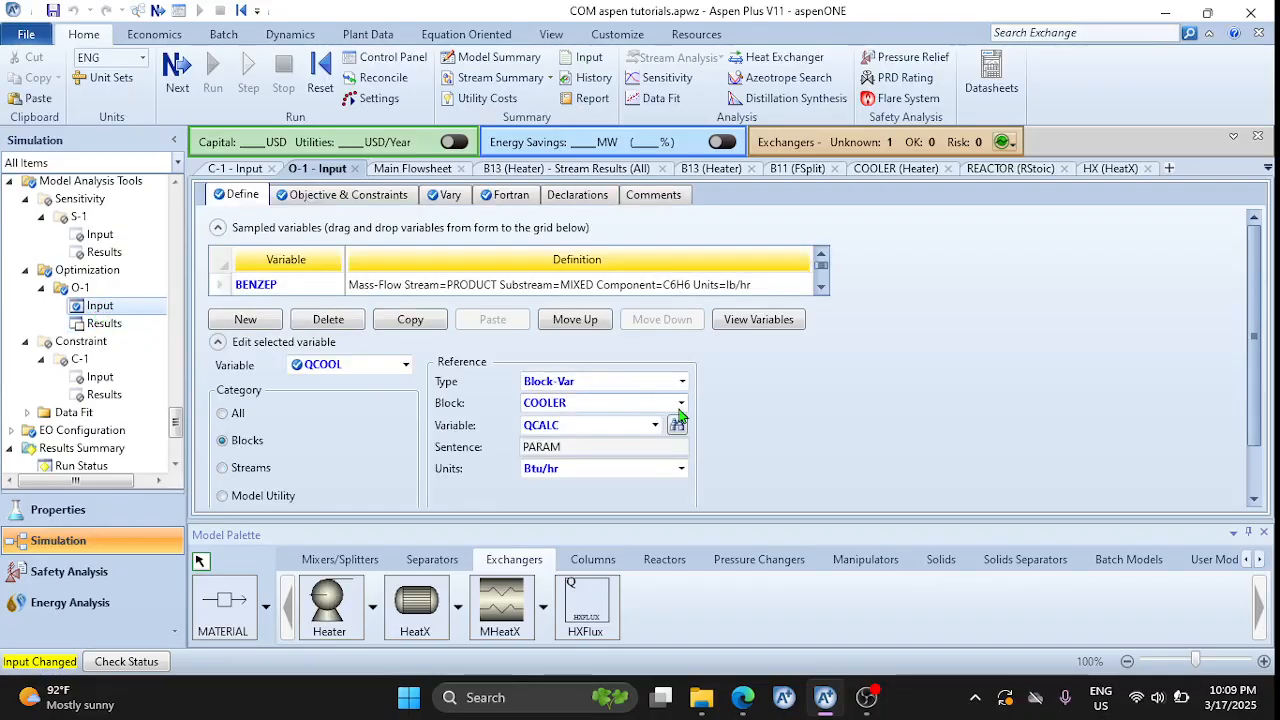
left_click(320, 70)
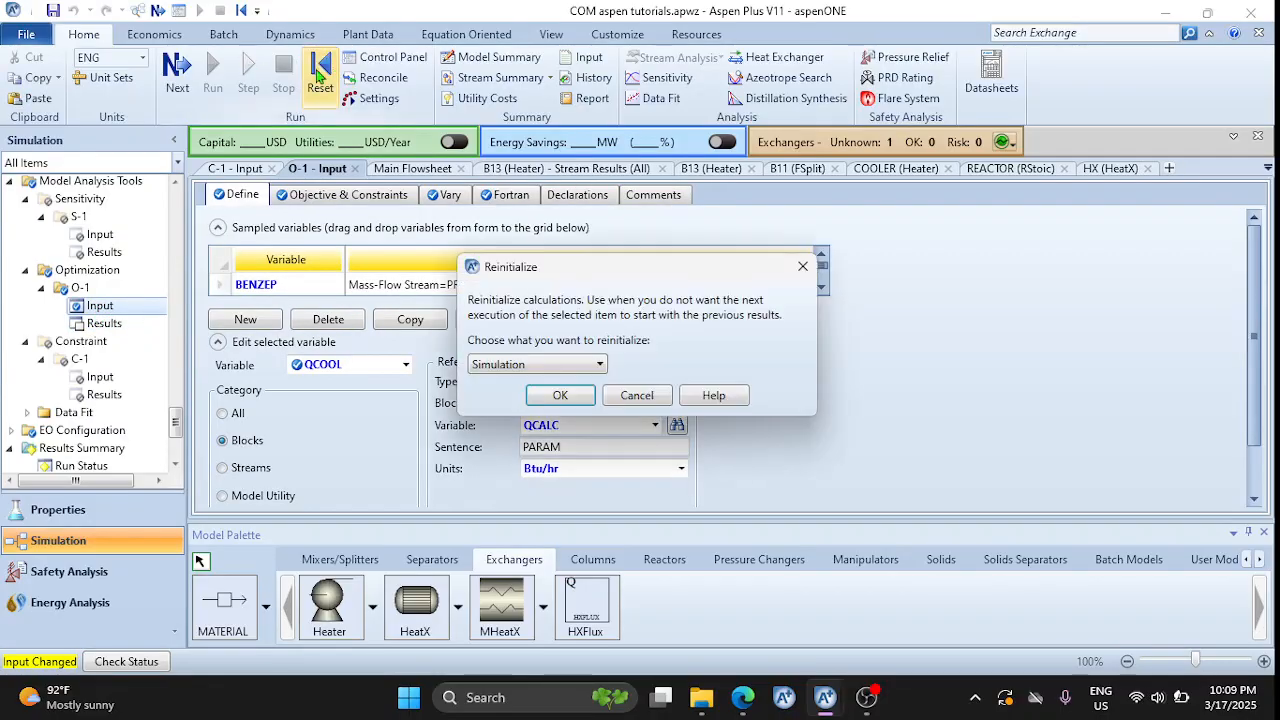
key("Return")
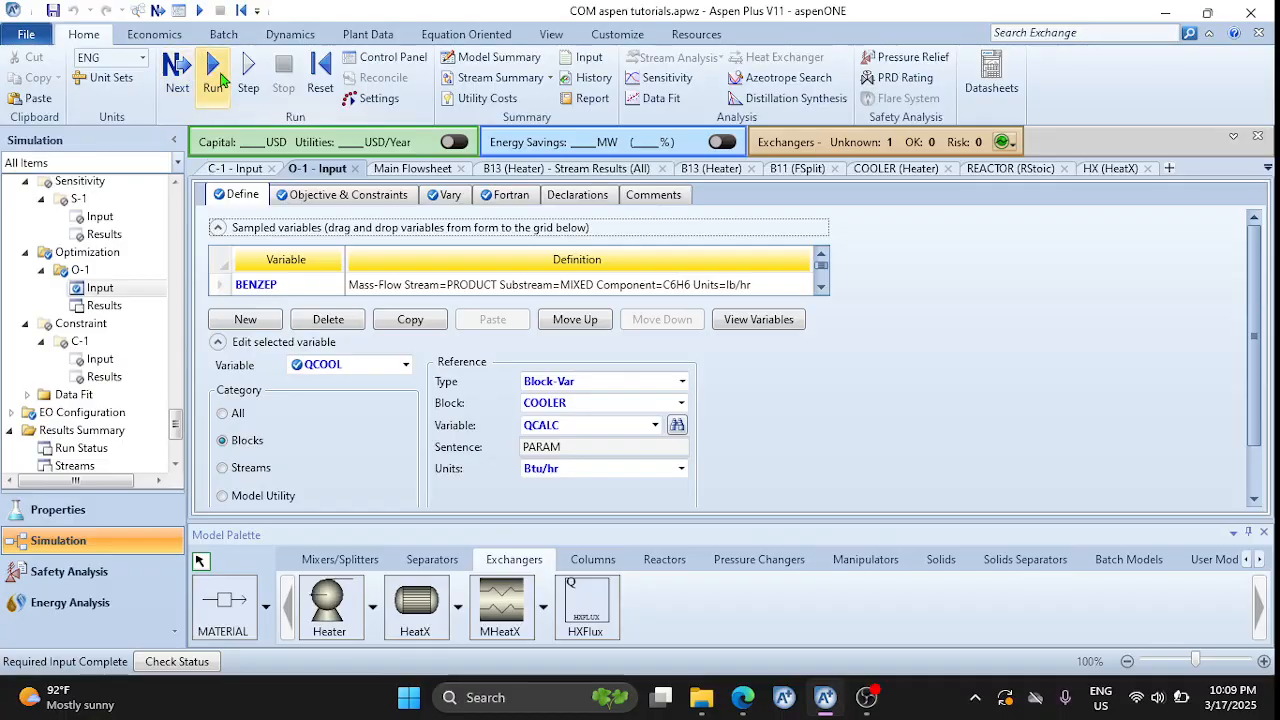
left_click(218, 76)
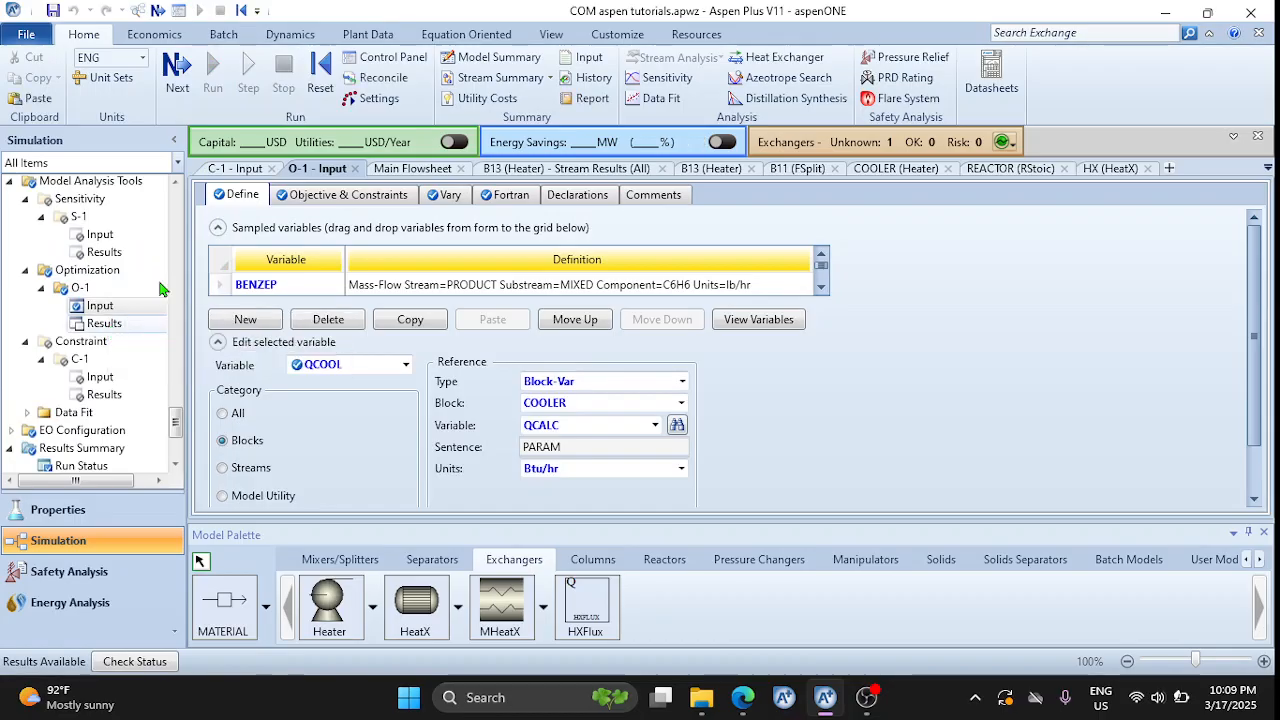
left_click(80, 327)
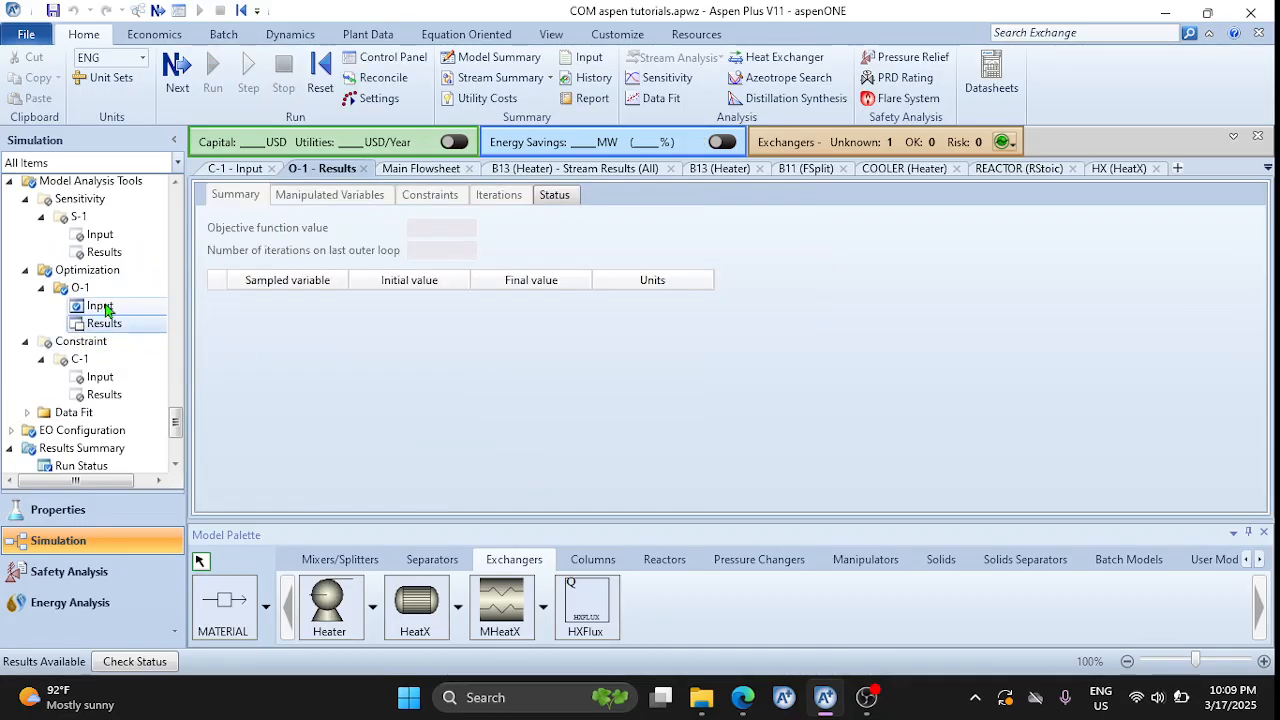
Review the Fortran statements and the objective setup of optimization O-1
left_click(102, 307)
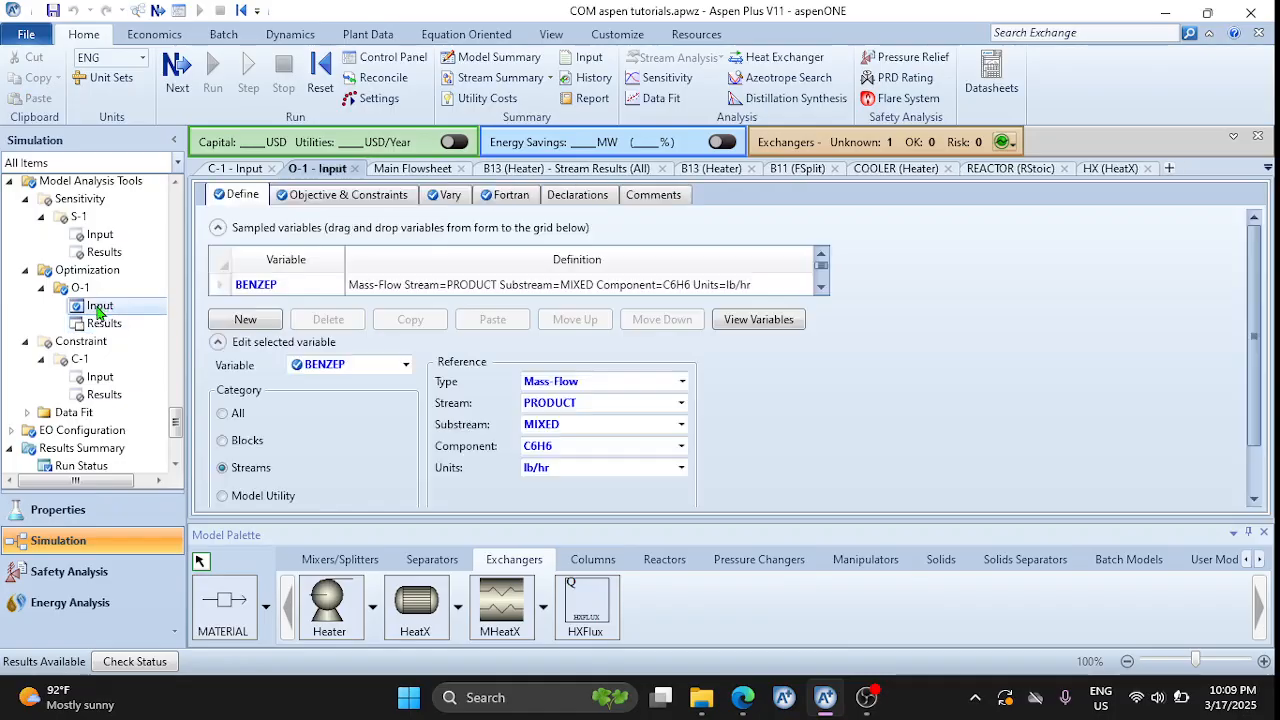
left_click(503, 197)
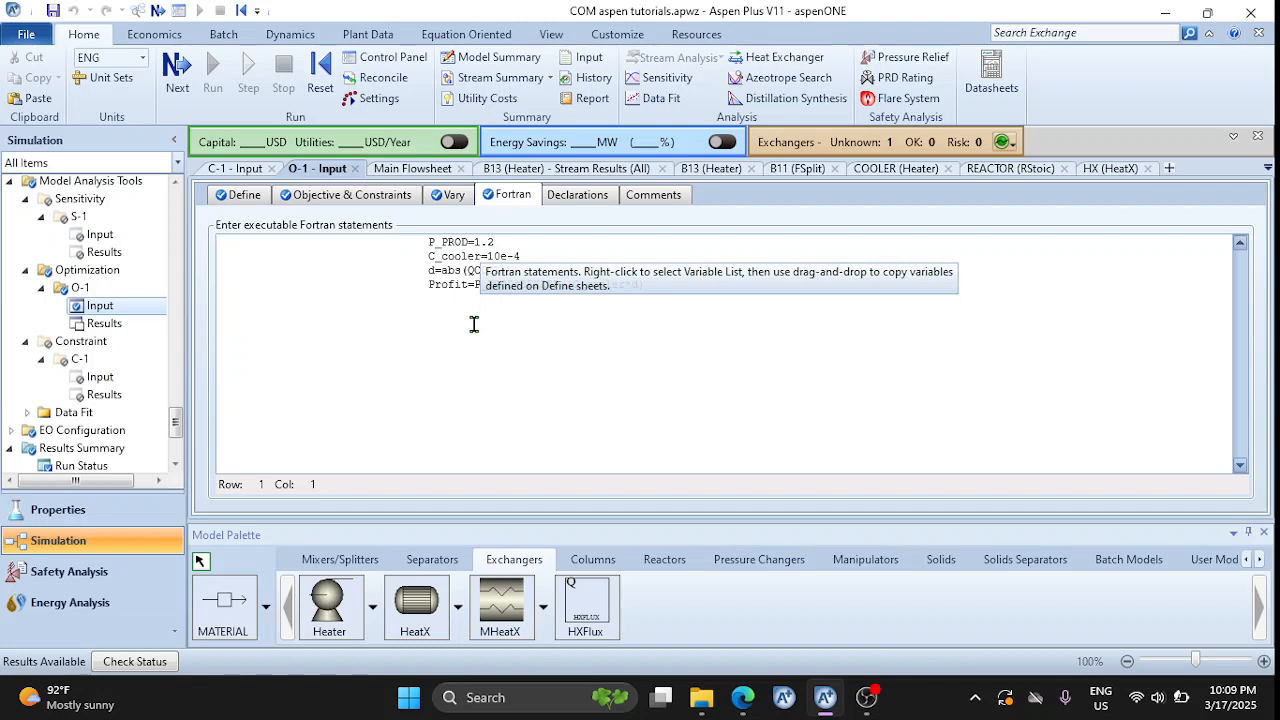
left_click(591, 324)
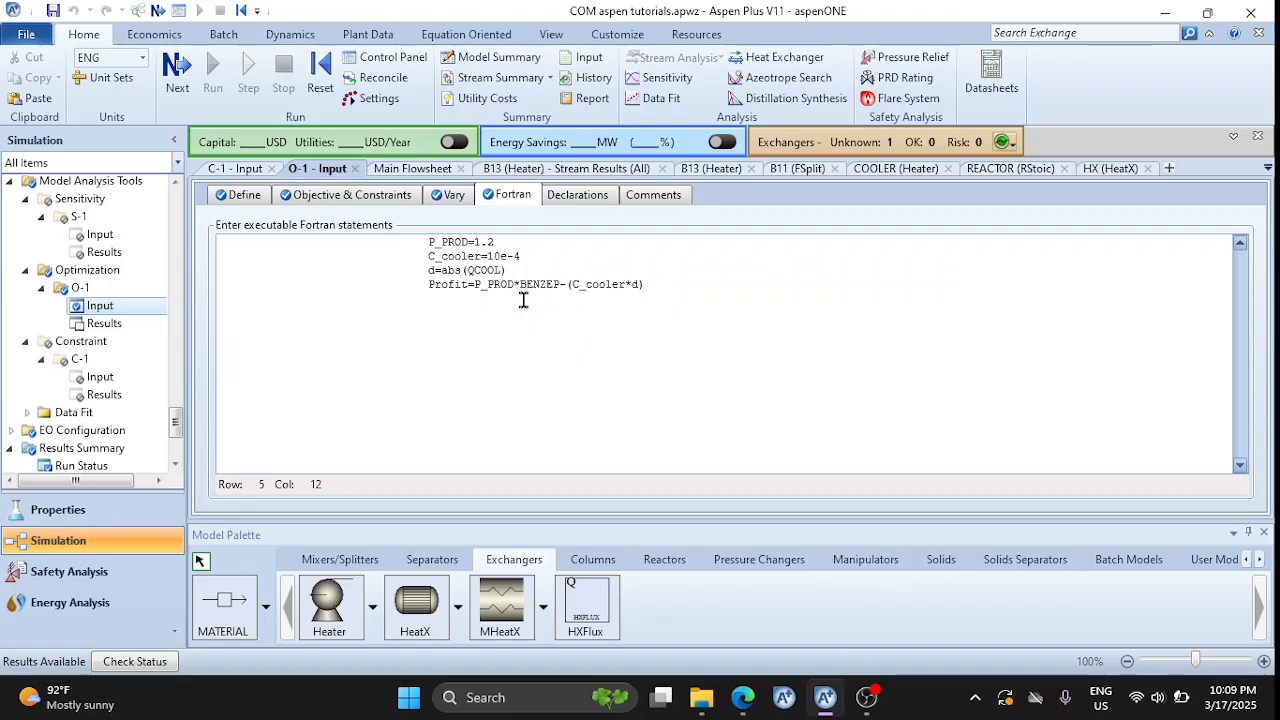
left_click(319, 196)
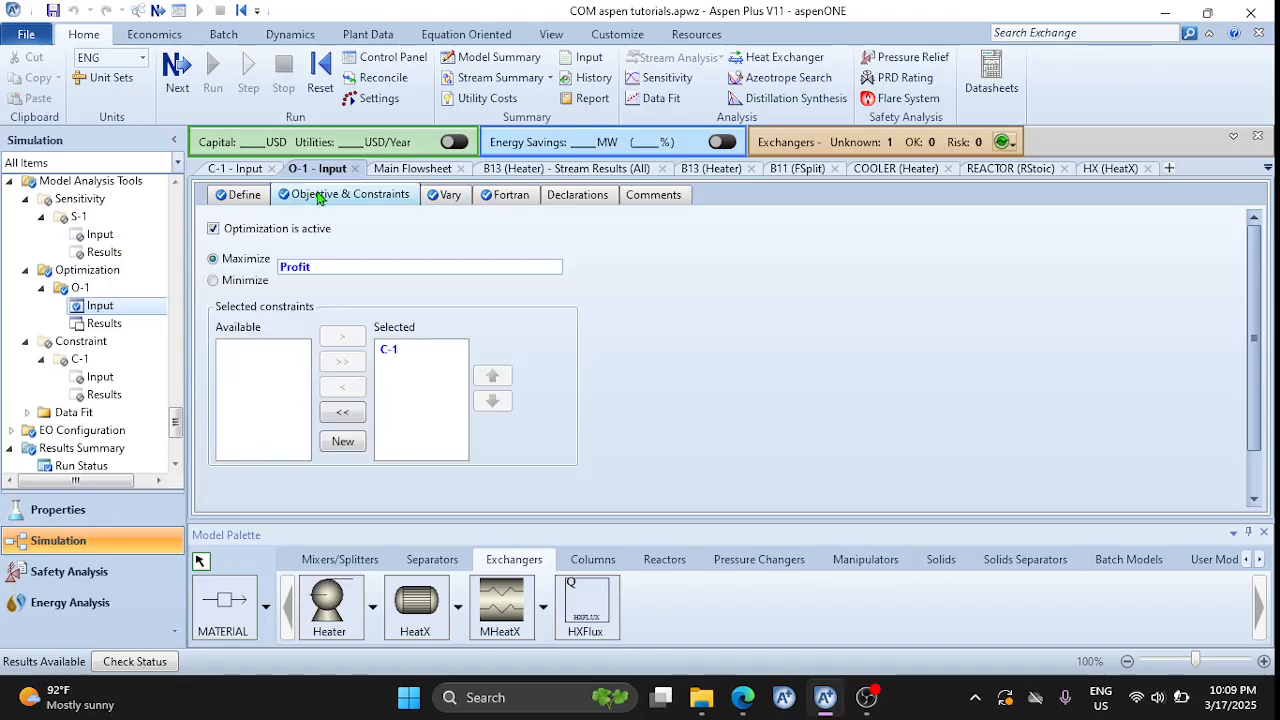
left_click(498, 197)
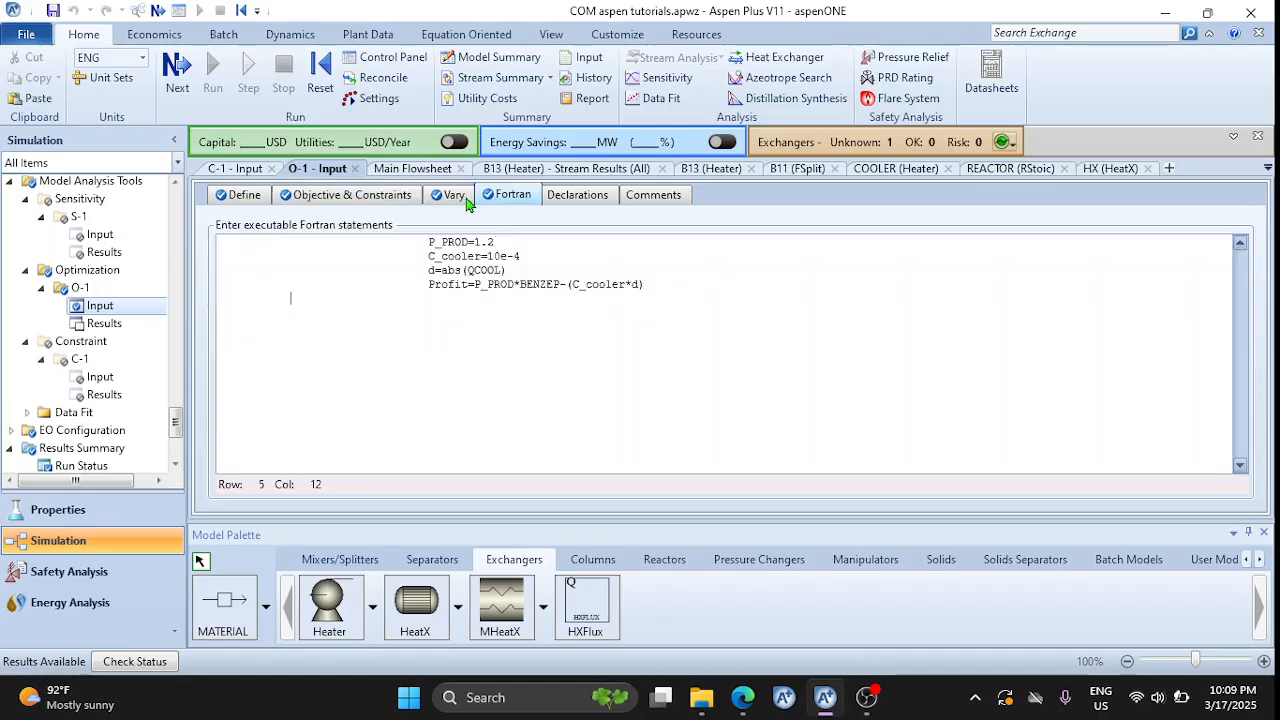
Remove constraint C-1 from the selected constraints of optimization O-1
left_click(352, 196)
left_click(398, 350)
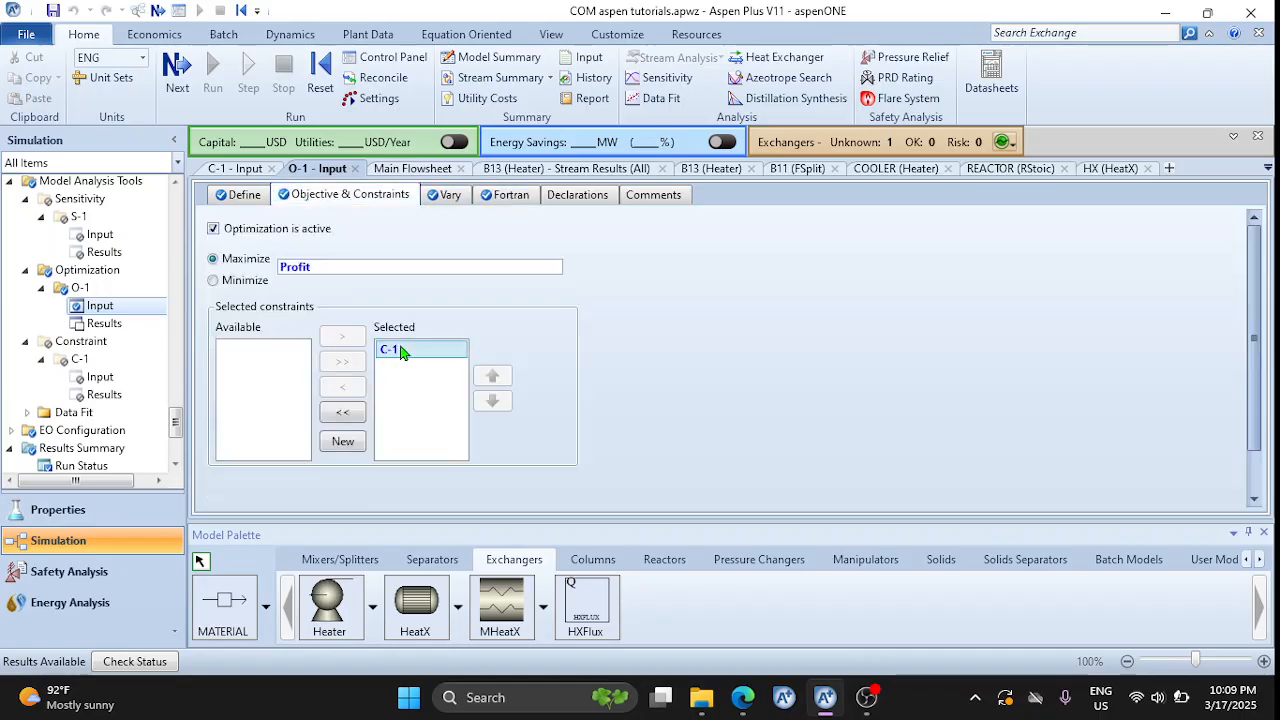
left_click(342, 387)
Review the Fortran statements and manipulated variable of O-1, then run the simulation and check the optimization results
left_click(510, 195)
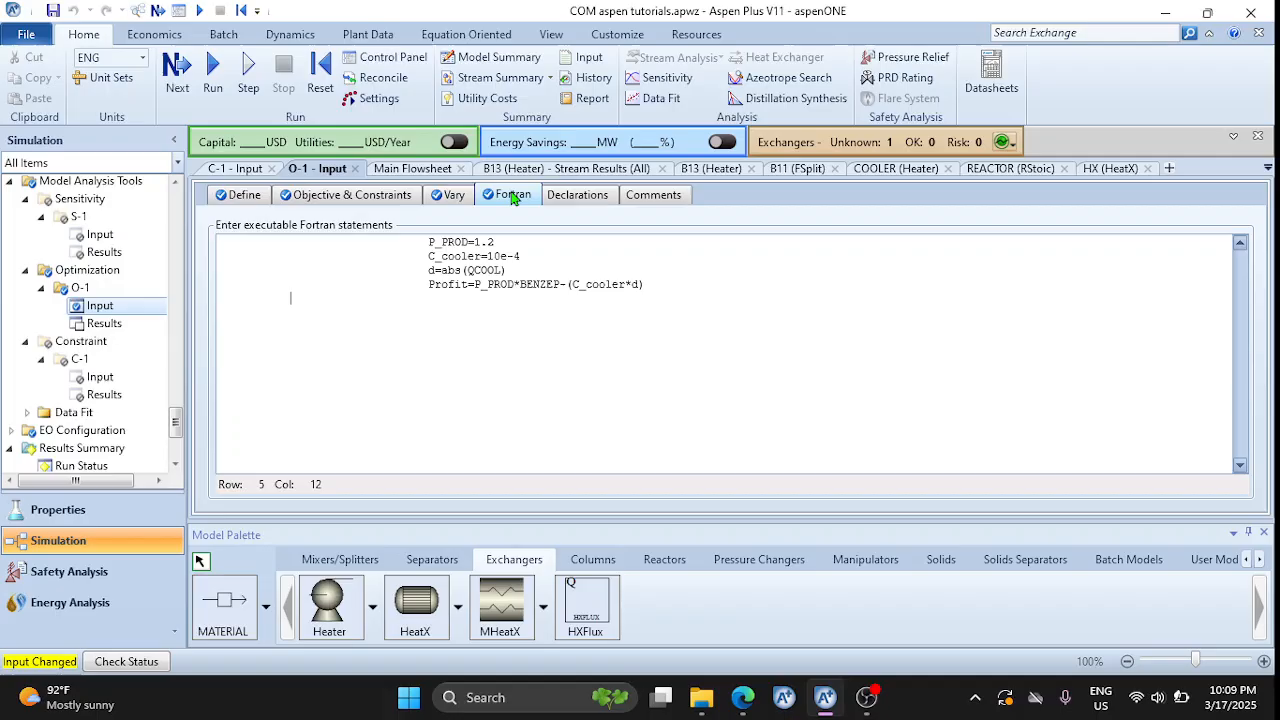
left_click(447, 198)
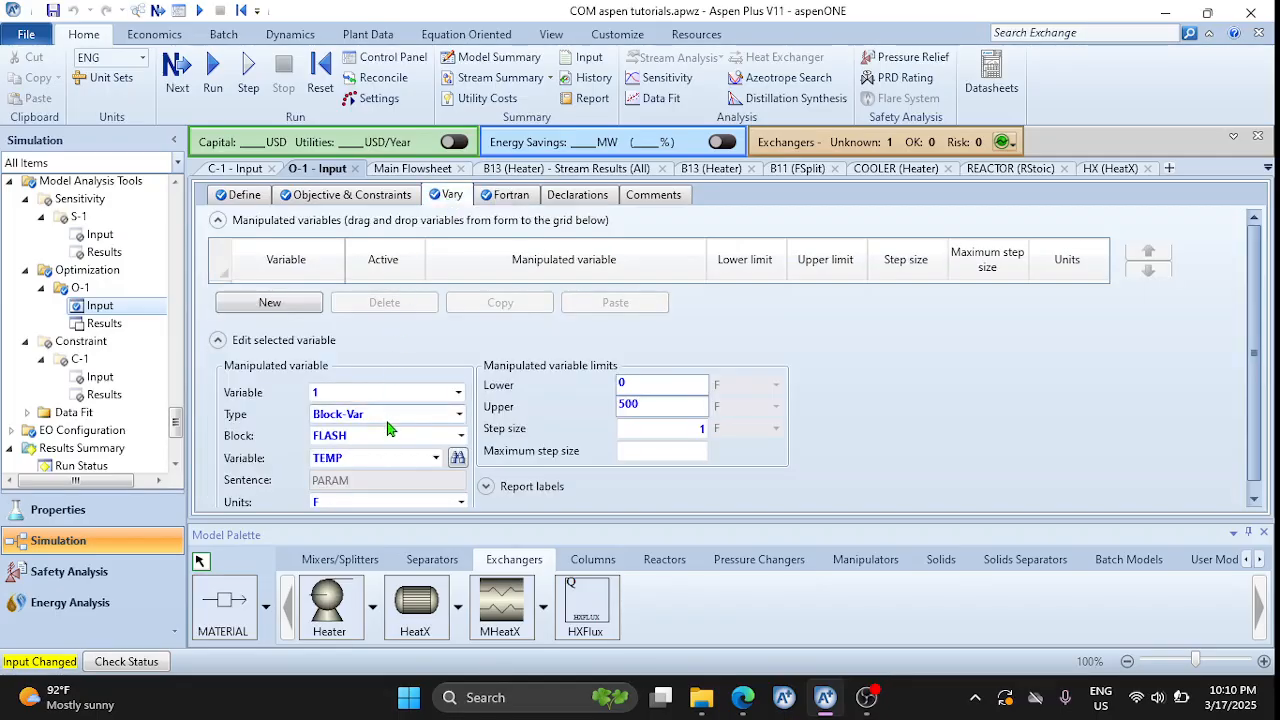
scroll(416, 471, "down", 1)
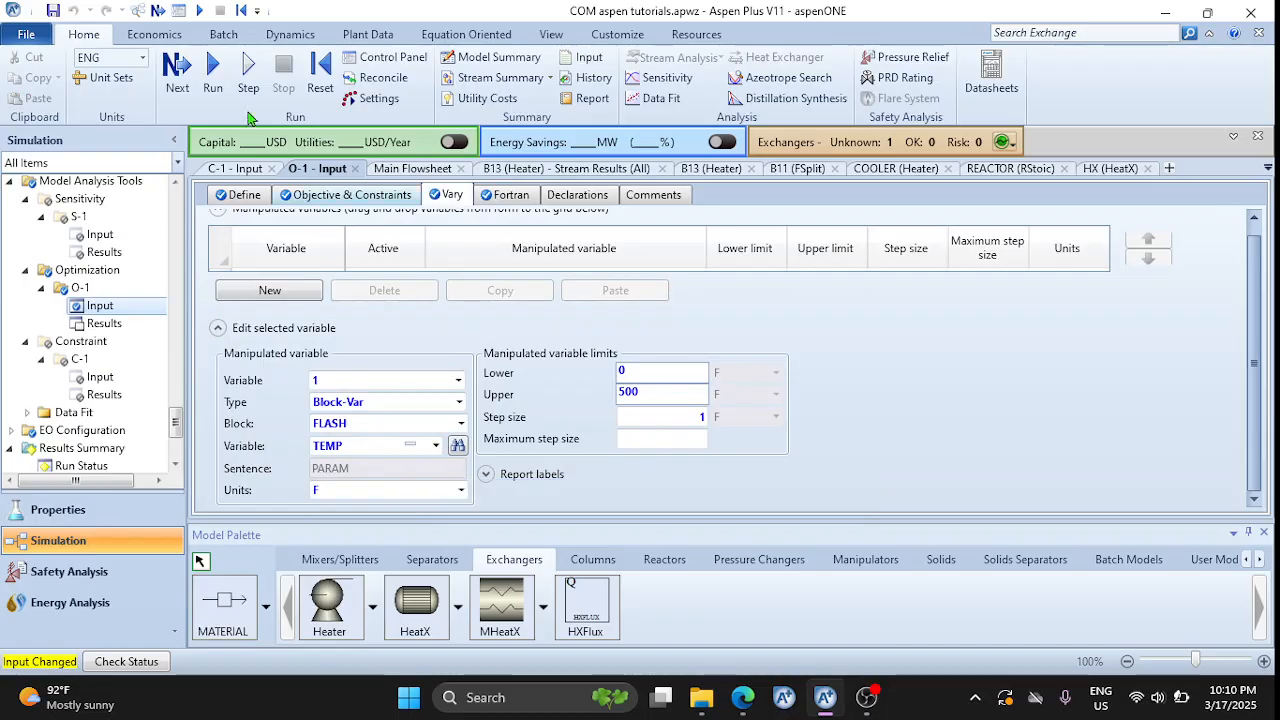
left_click(210, 85)
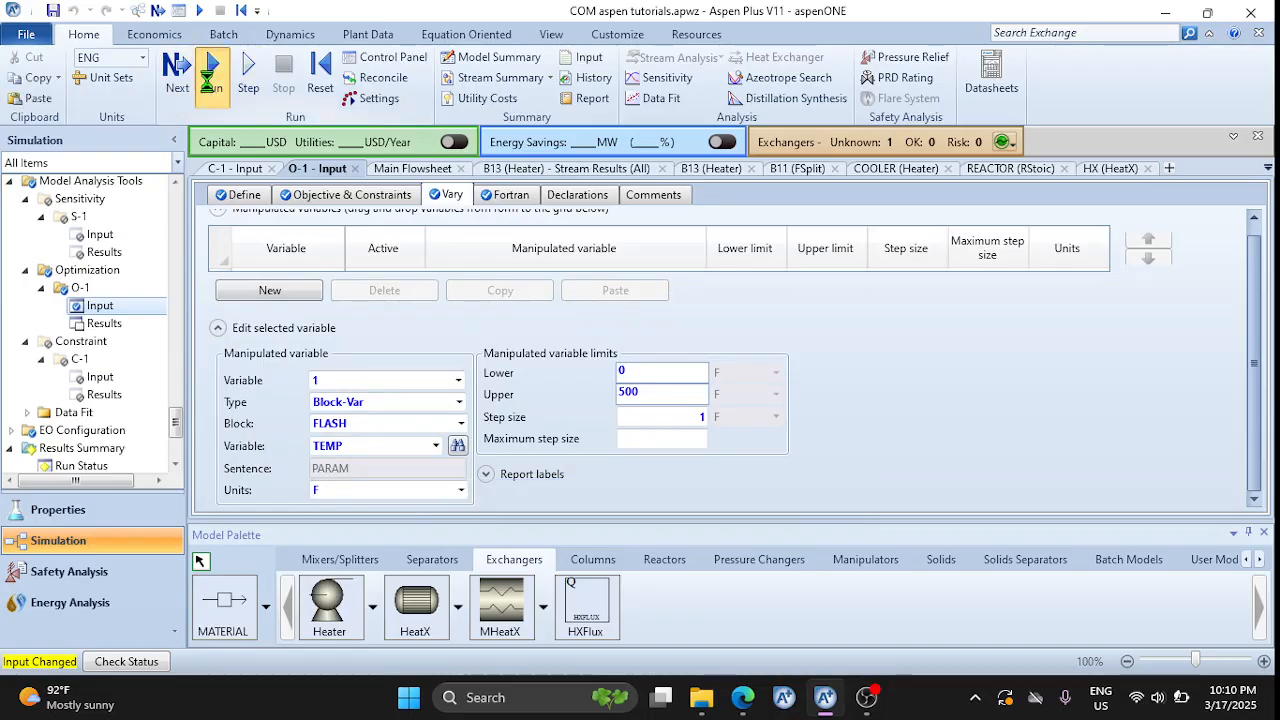
left_click(93, 323)
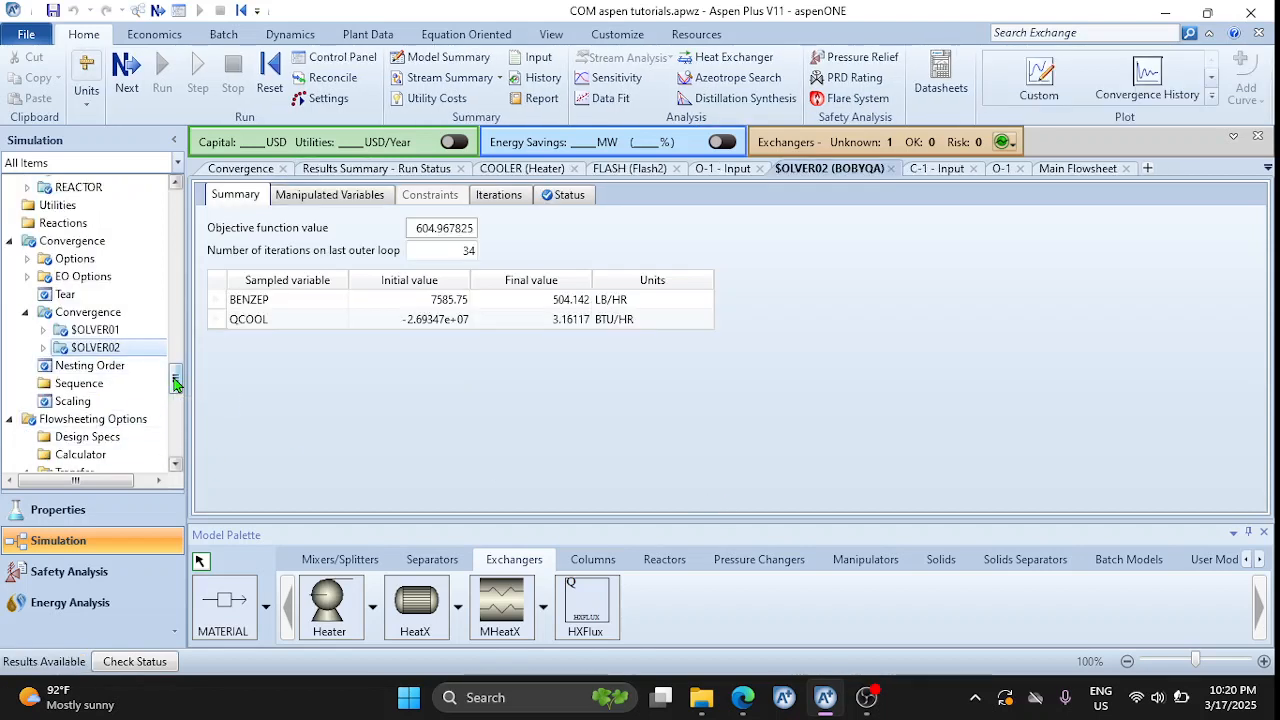
Review the Fortran statements, the sampled variable QCOOL and the manipulated FLASH temperature limits in the input of O-1
left_click_drag(175, 383, 178, 416)
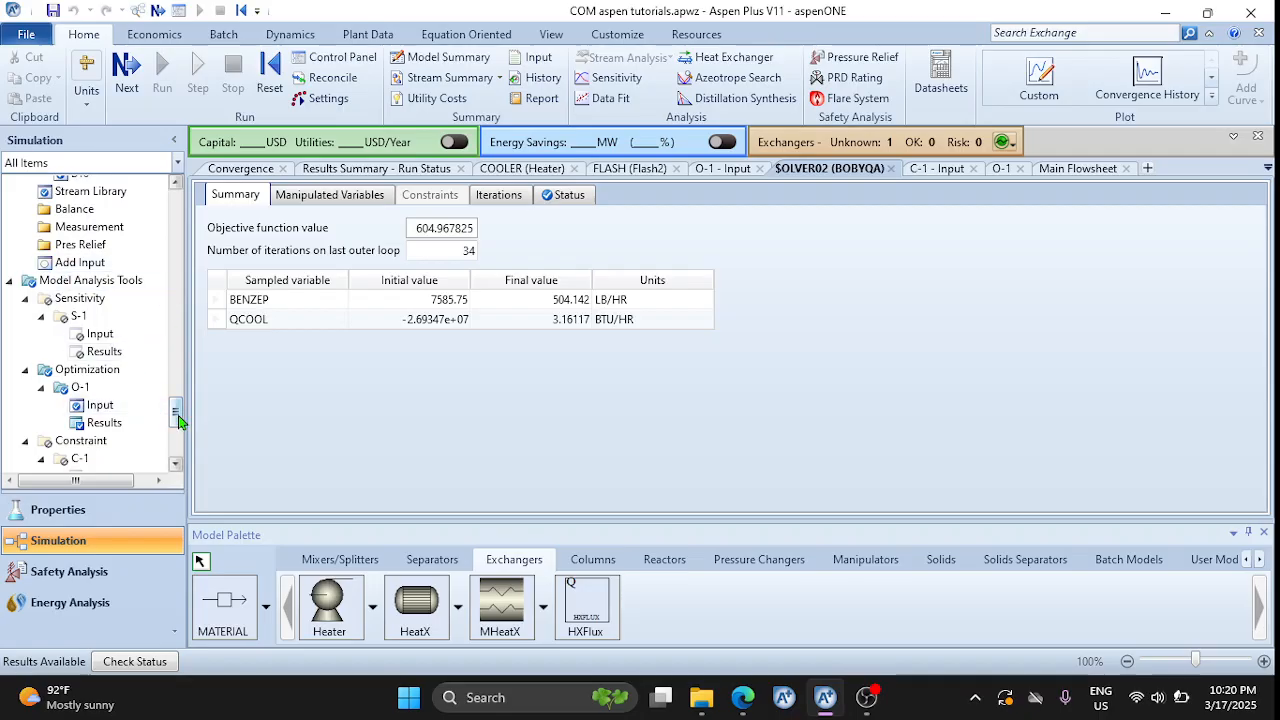
left_click(112, 417)
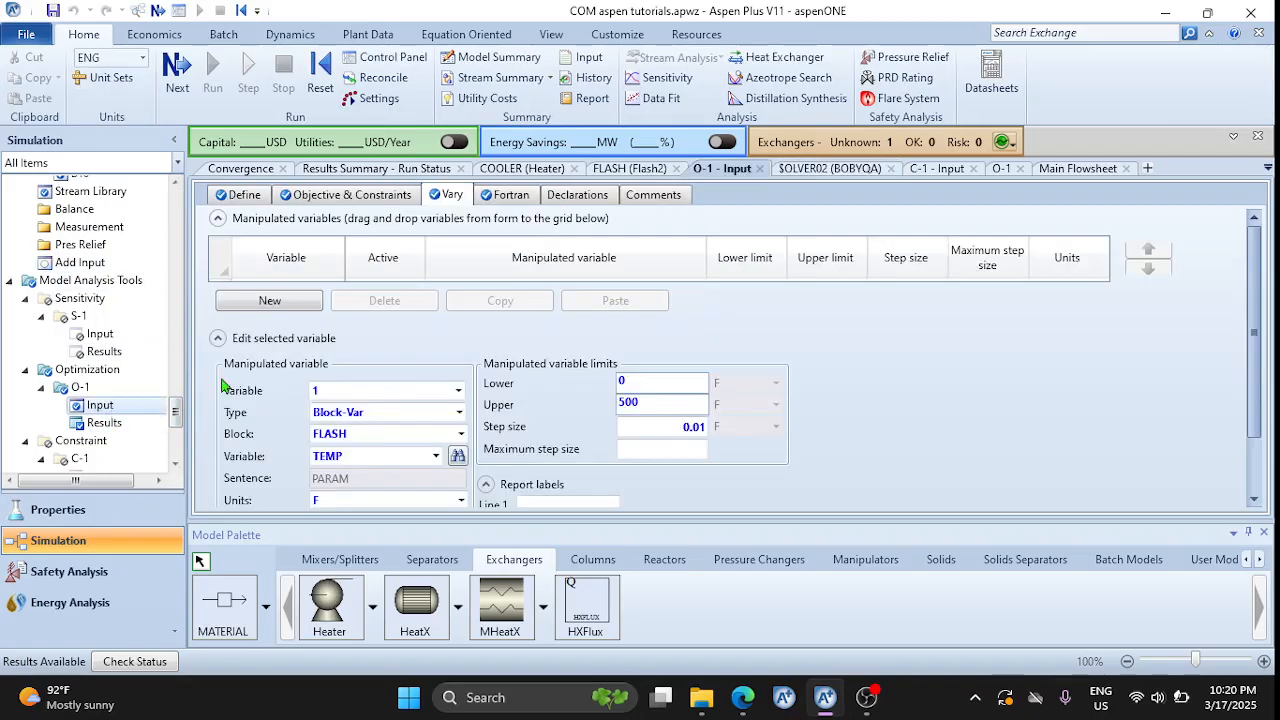
left_click(511, 196)
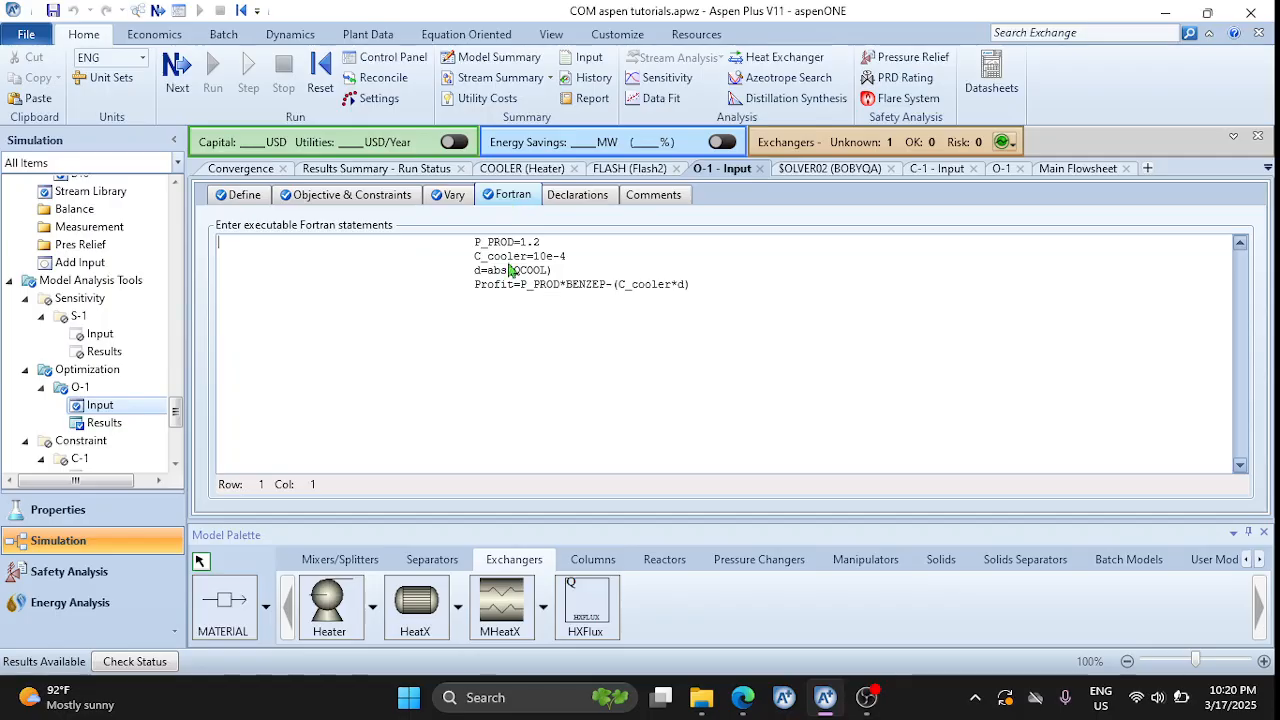
left_click(237, 199)
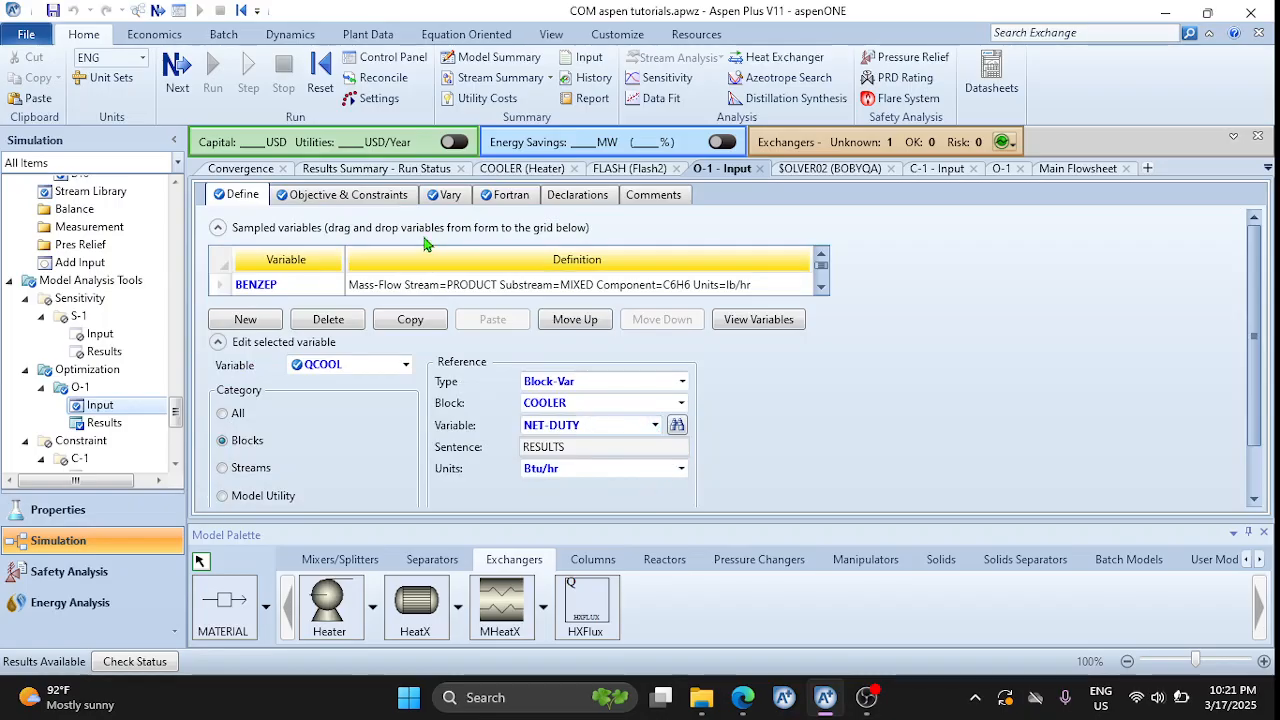
left_click(443, 195)
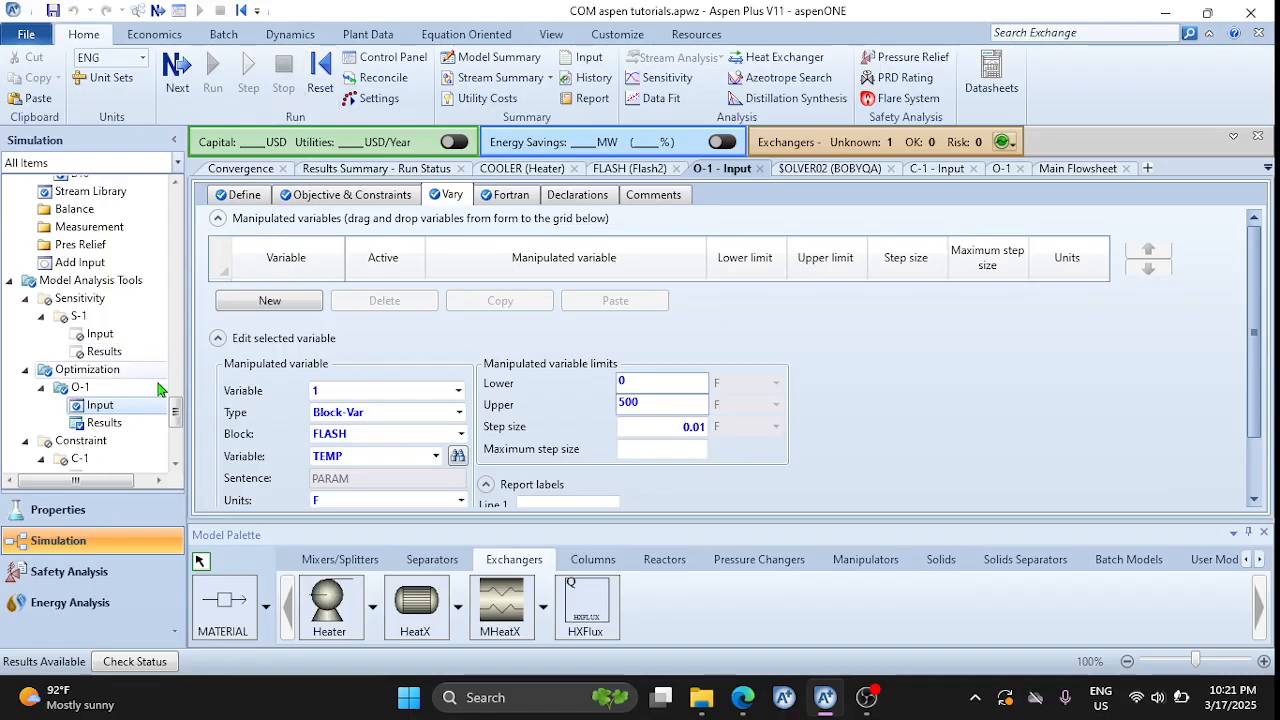
Examine the results summary of convergence block $OLVER02
mouse_move(178, 418)
left_mouse_down()
mouse_move(178, 368)
mouse_move(177, 395)
left_mouse_up()
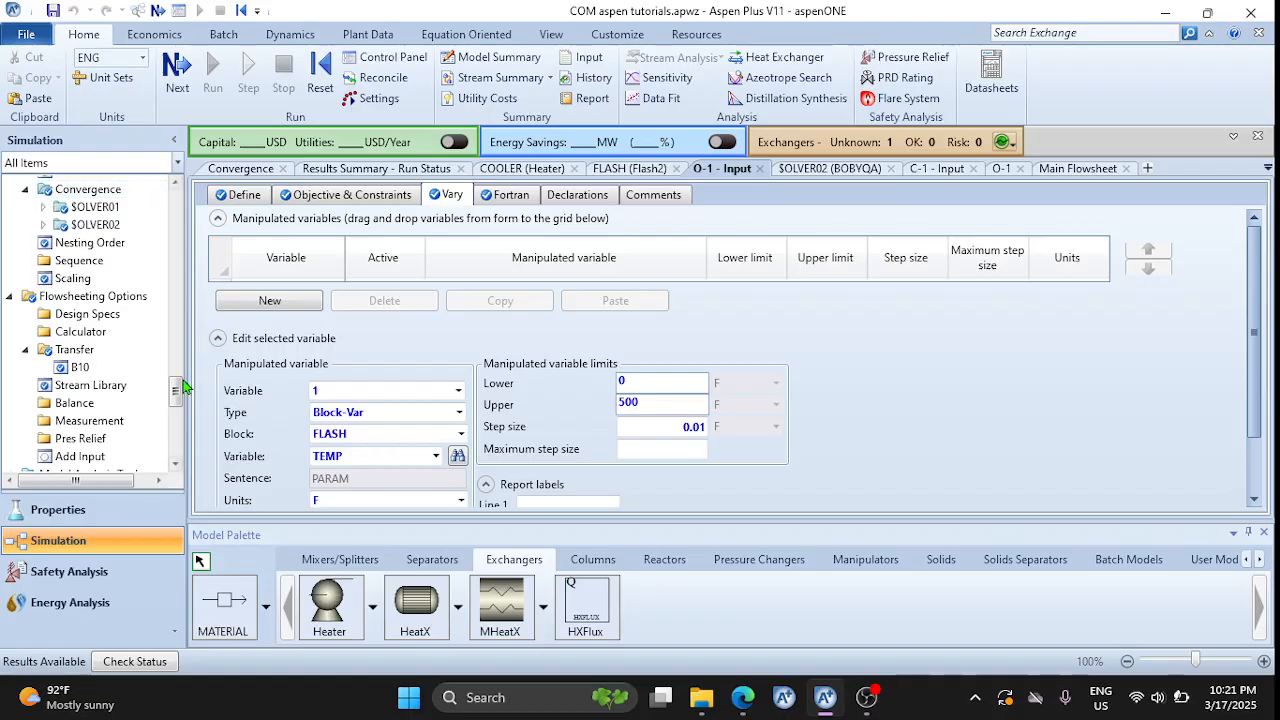
left_click_drag(178, 399, 178, 390)
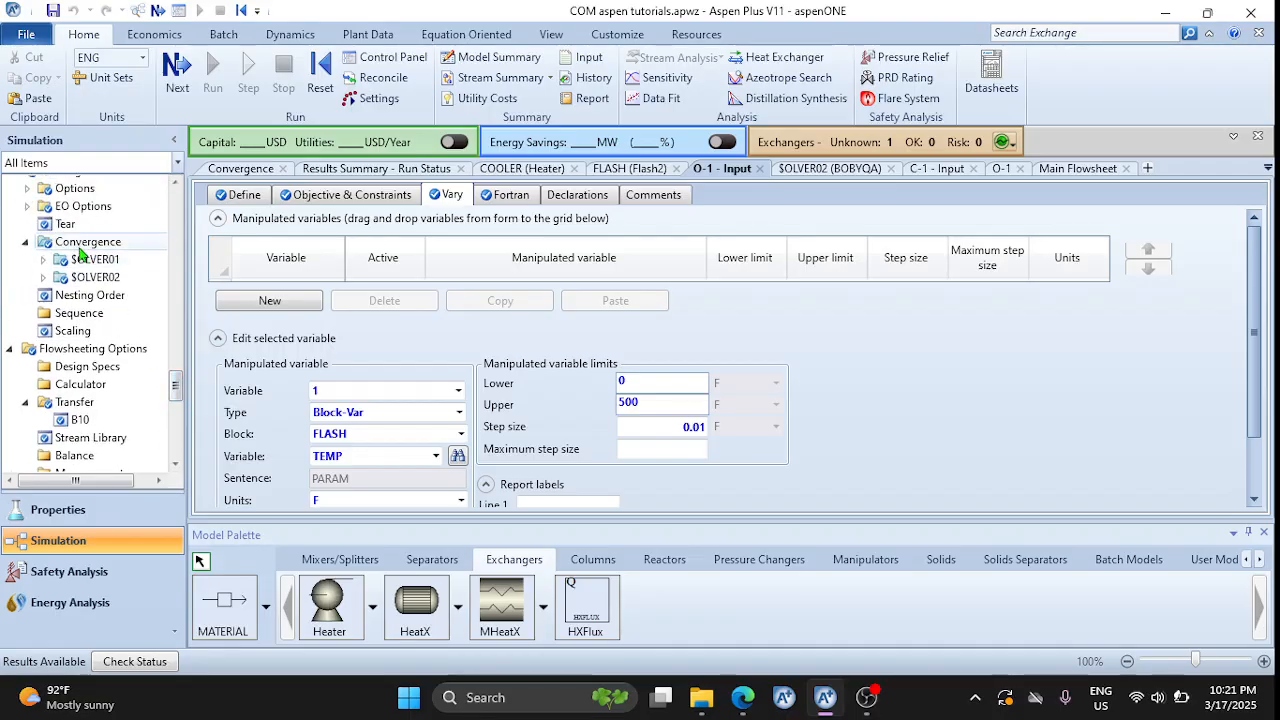
left_click(96, 279)
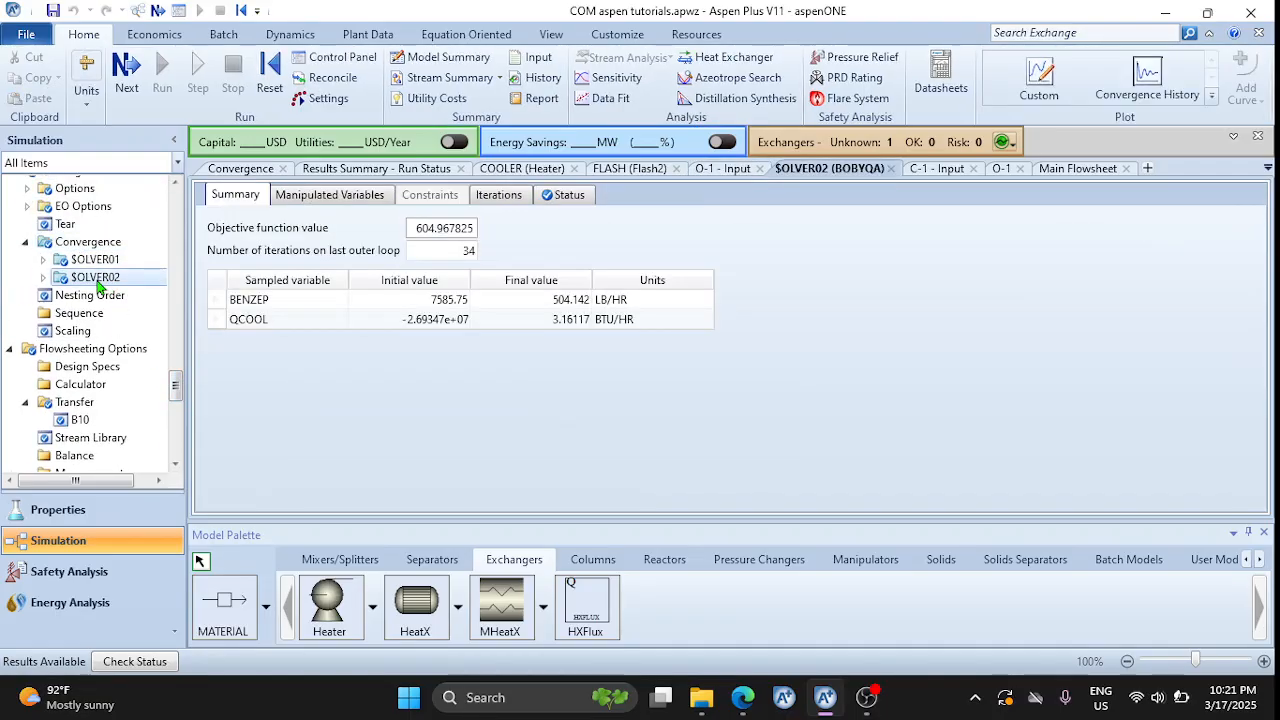
left_click(72, 241)
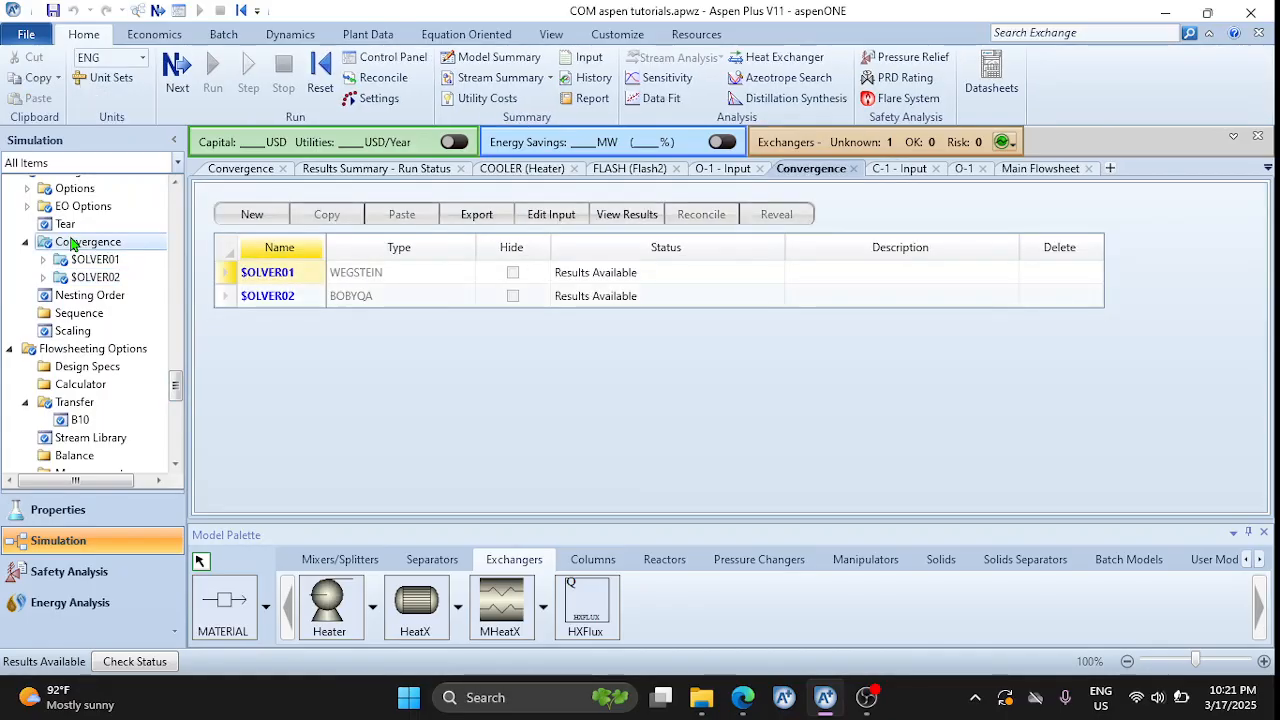
left_click(258, 298)
double_click(258, 297)
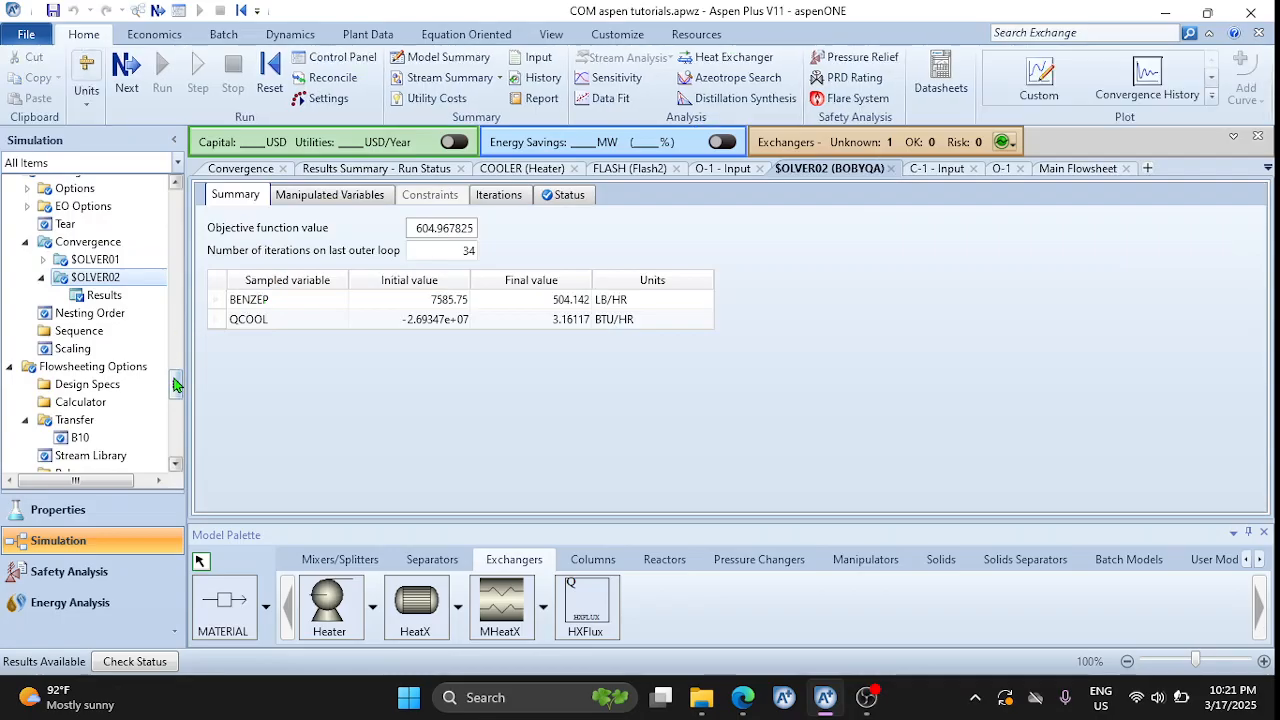
Try SQP as the default convergence method for optimization in the convergence options
left_click_drag(174, 379, 174, 371)
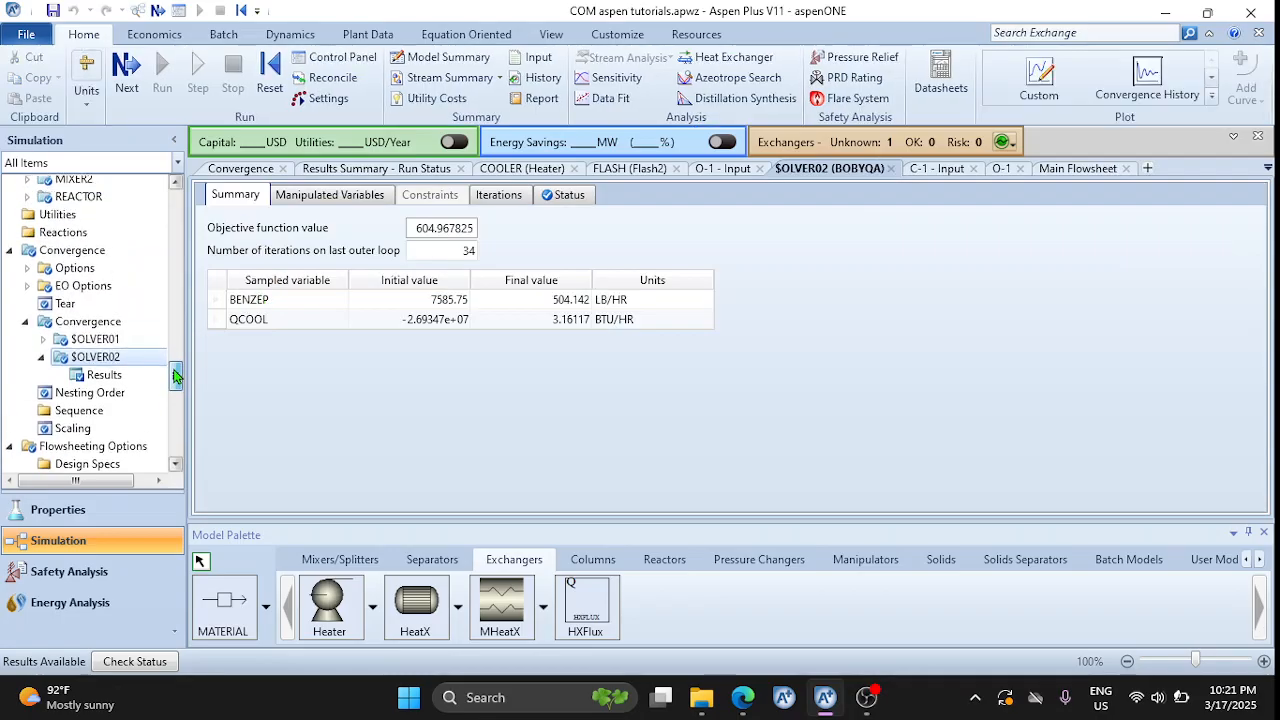
left_click(70, 268)
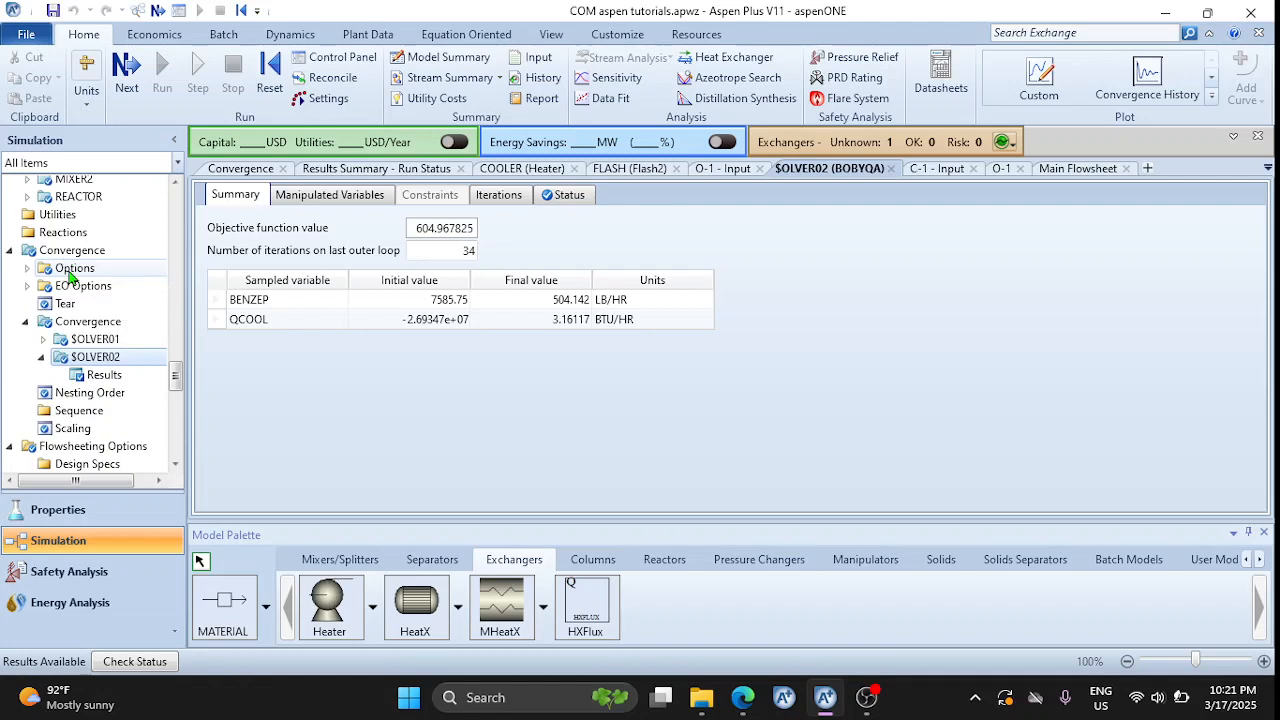
left_click(395, 195)
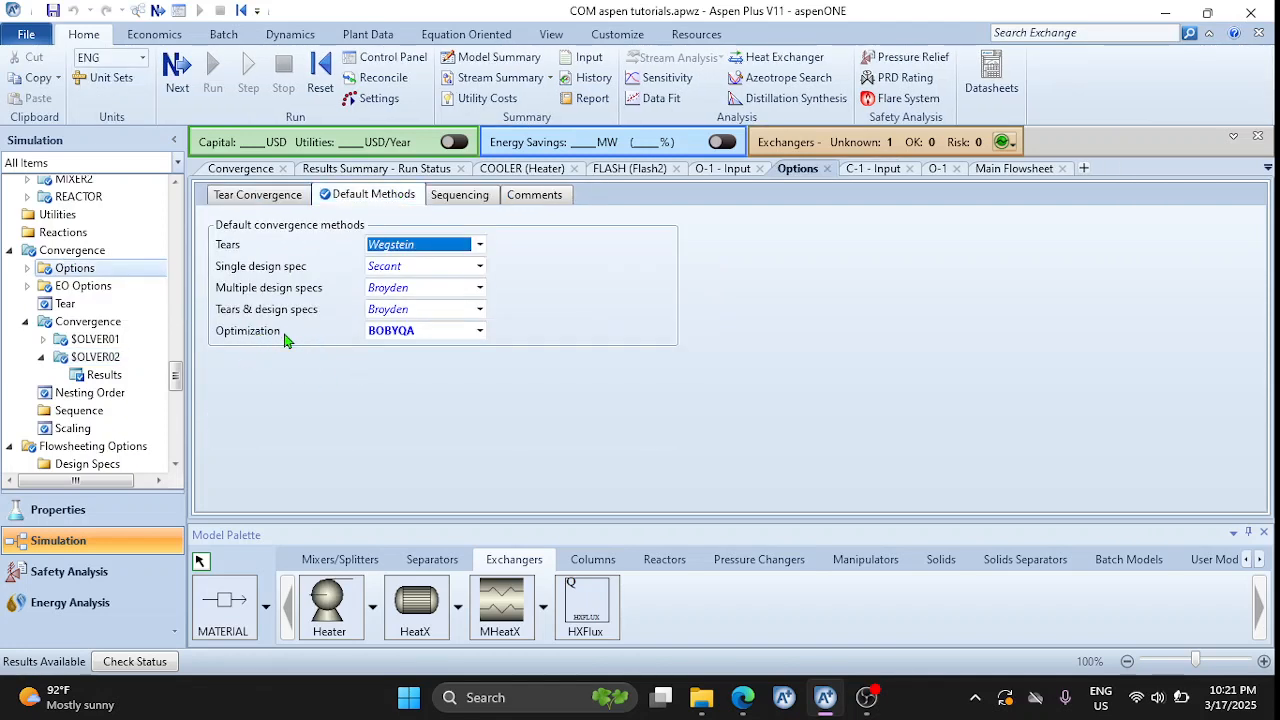
left_click(480, 331)
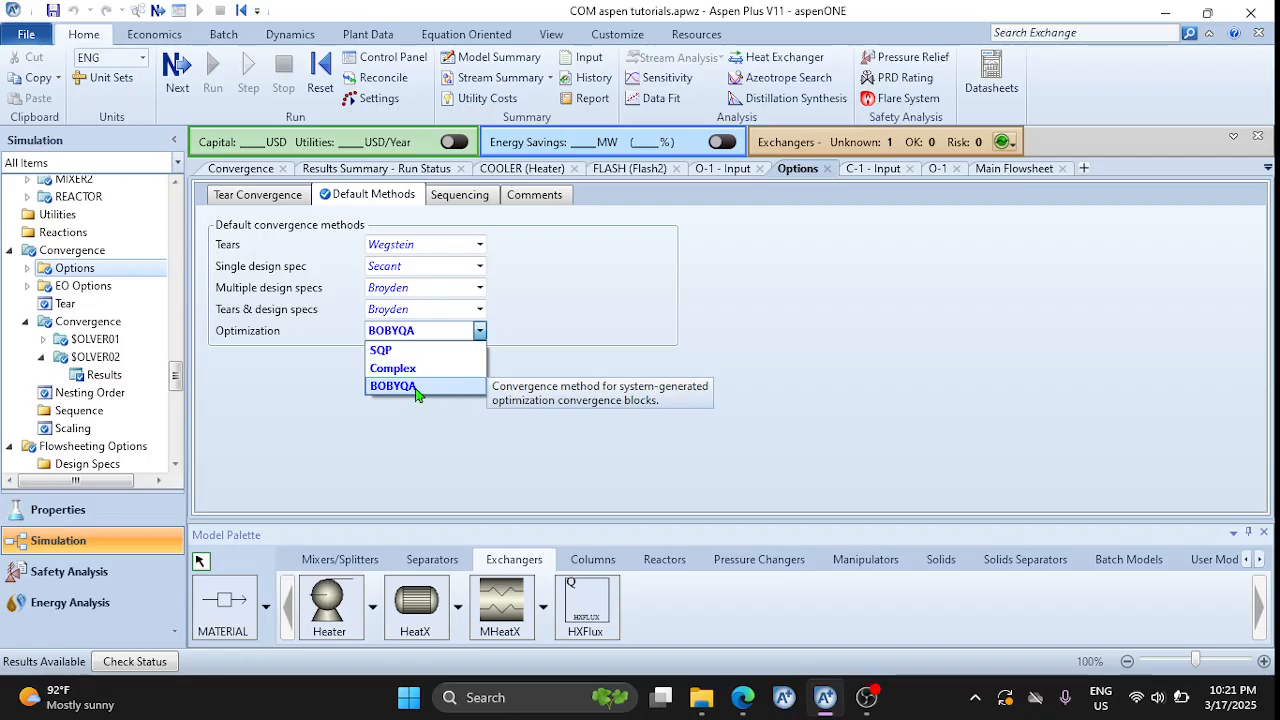
left_click(385, 350)
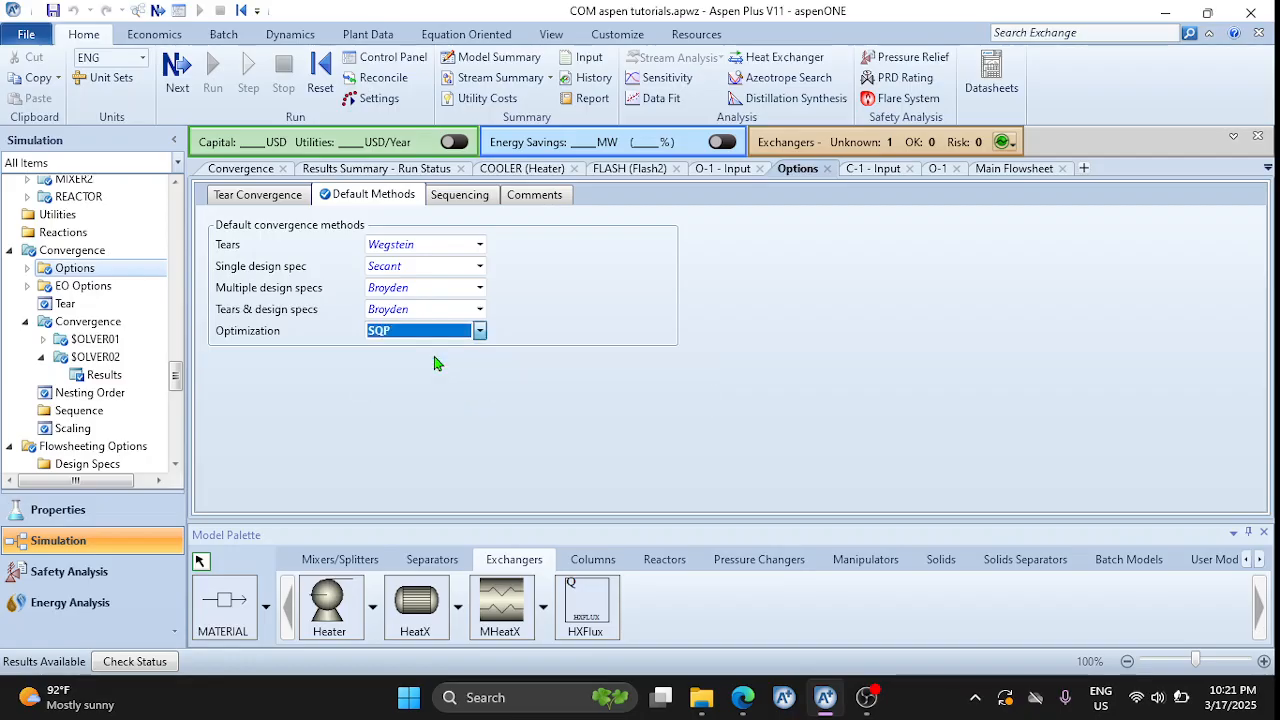
Reinitialize the whole simulation and run it with the SQP optimization method
left_click(321, 75)
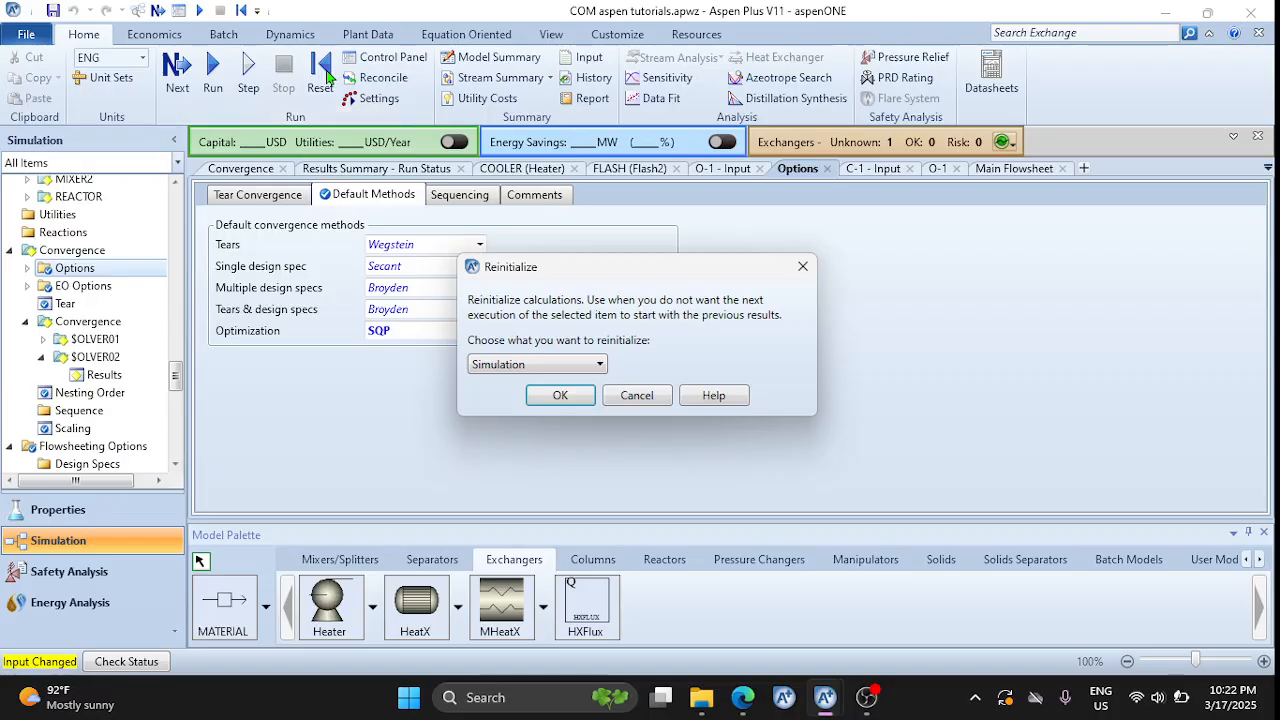
key("Return")
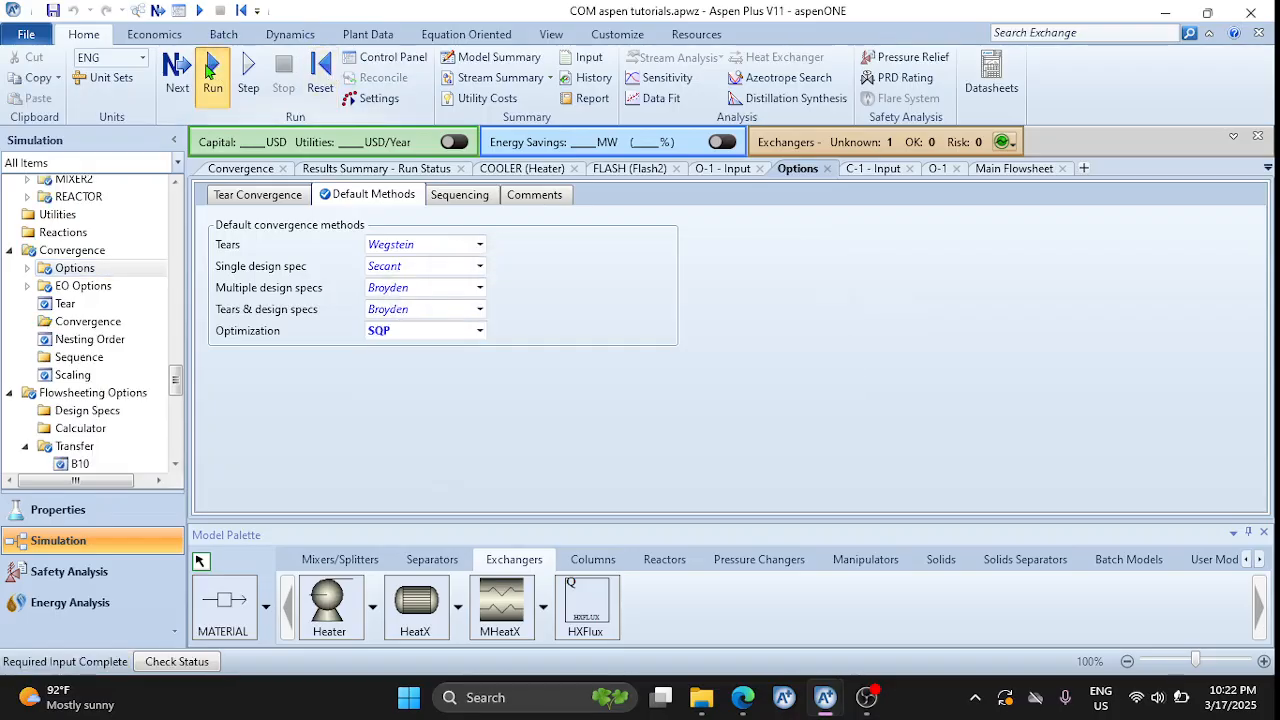
left_click(212, 72)
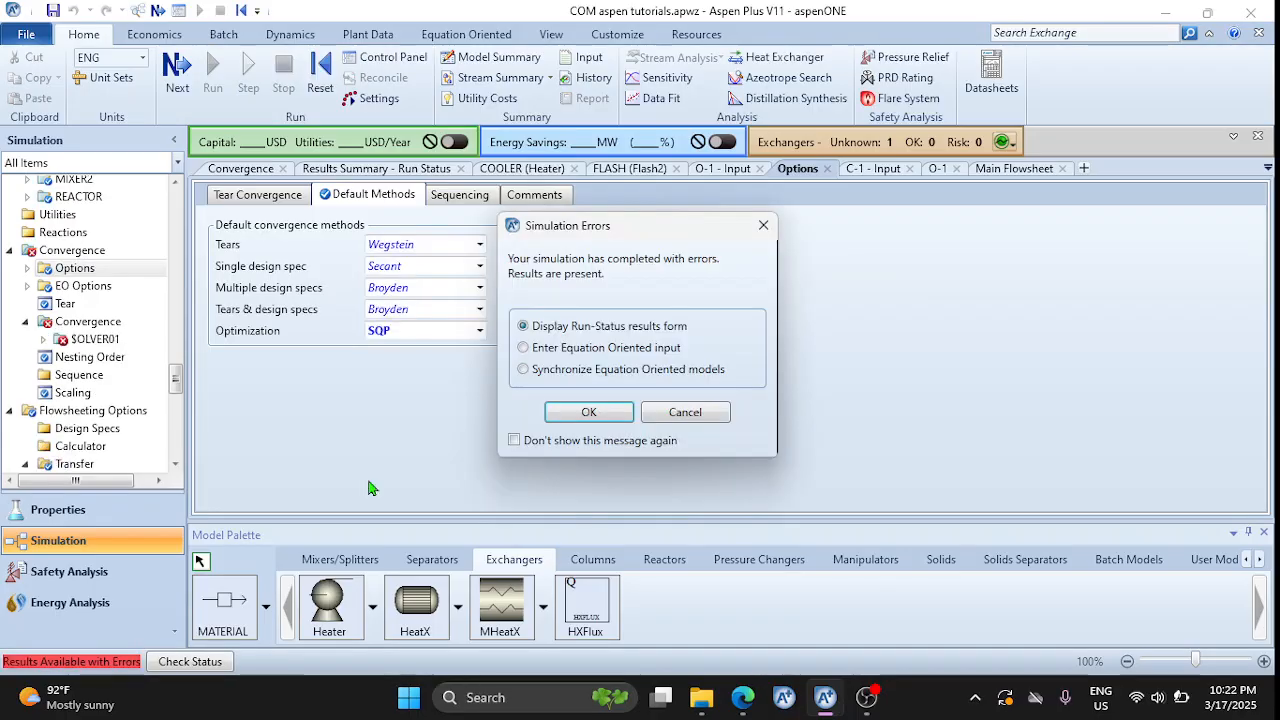
Read the run status and the messages of convergence block $OLVER01, then close its results
left_click(588, 414)
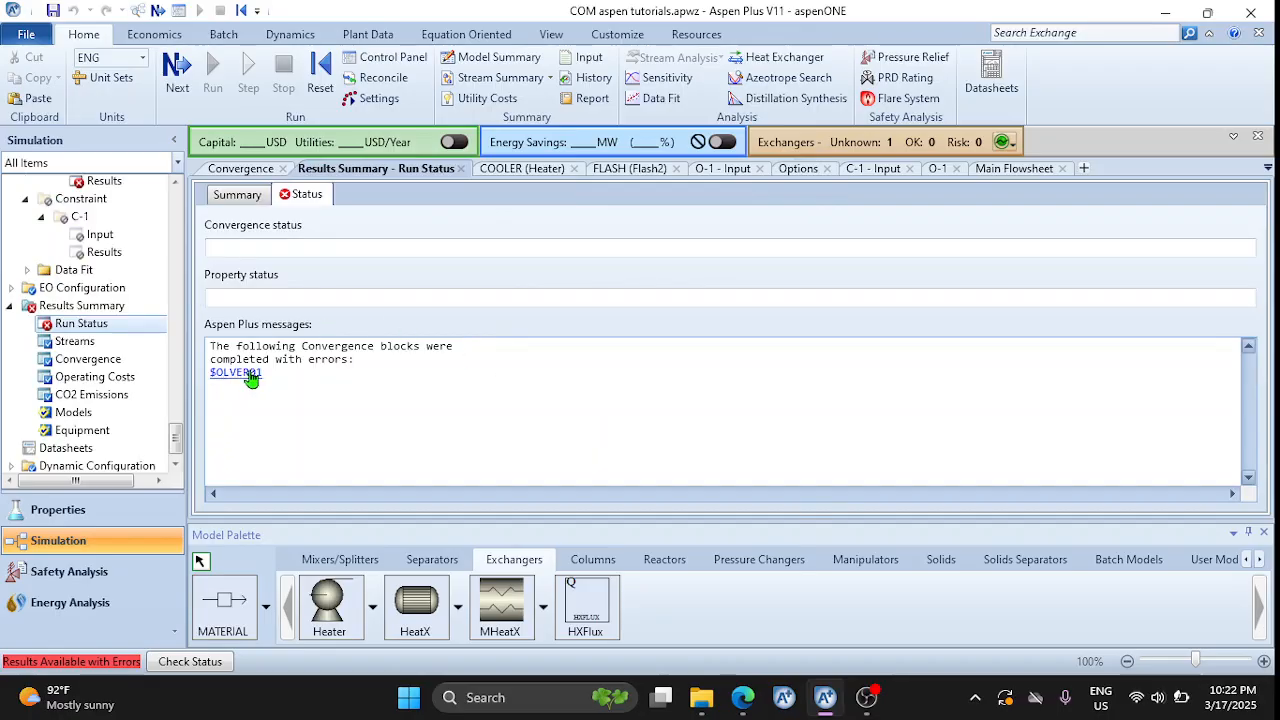
left_click(247, 375)
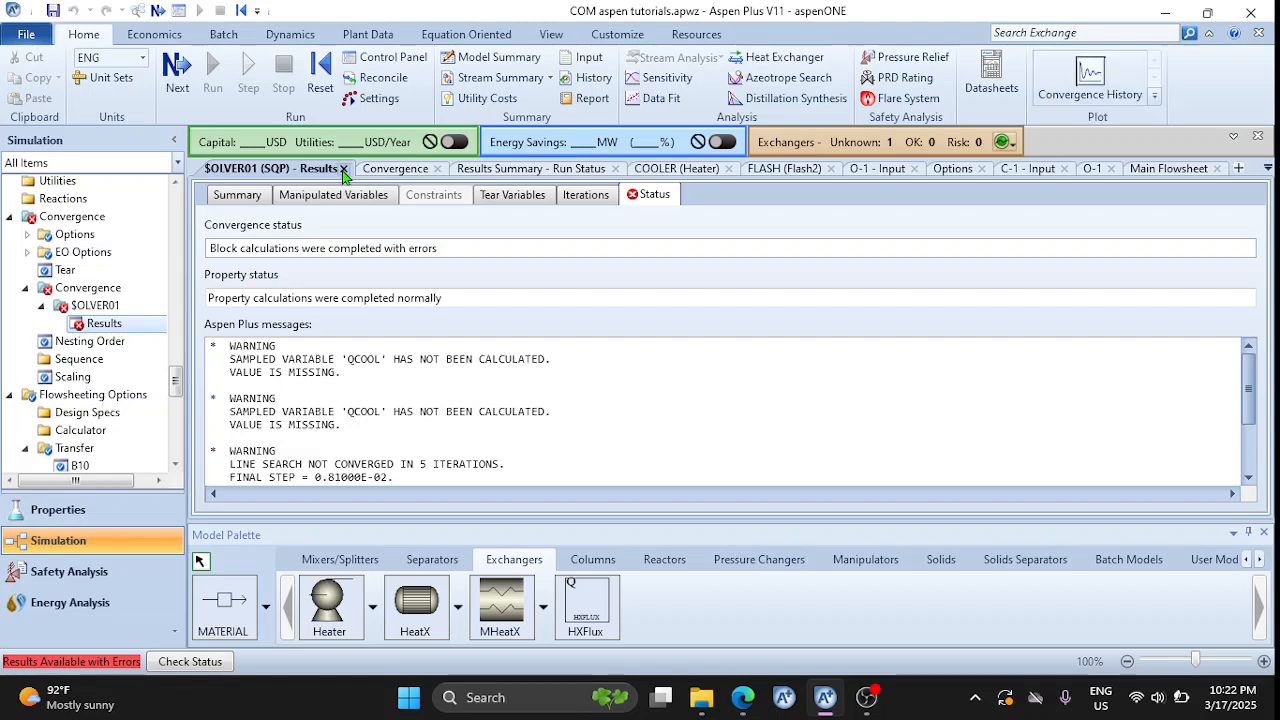
left_click(343, 170)
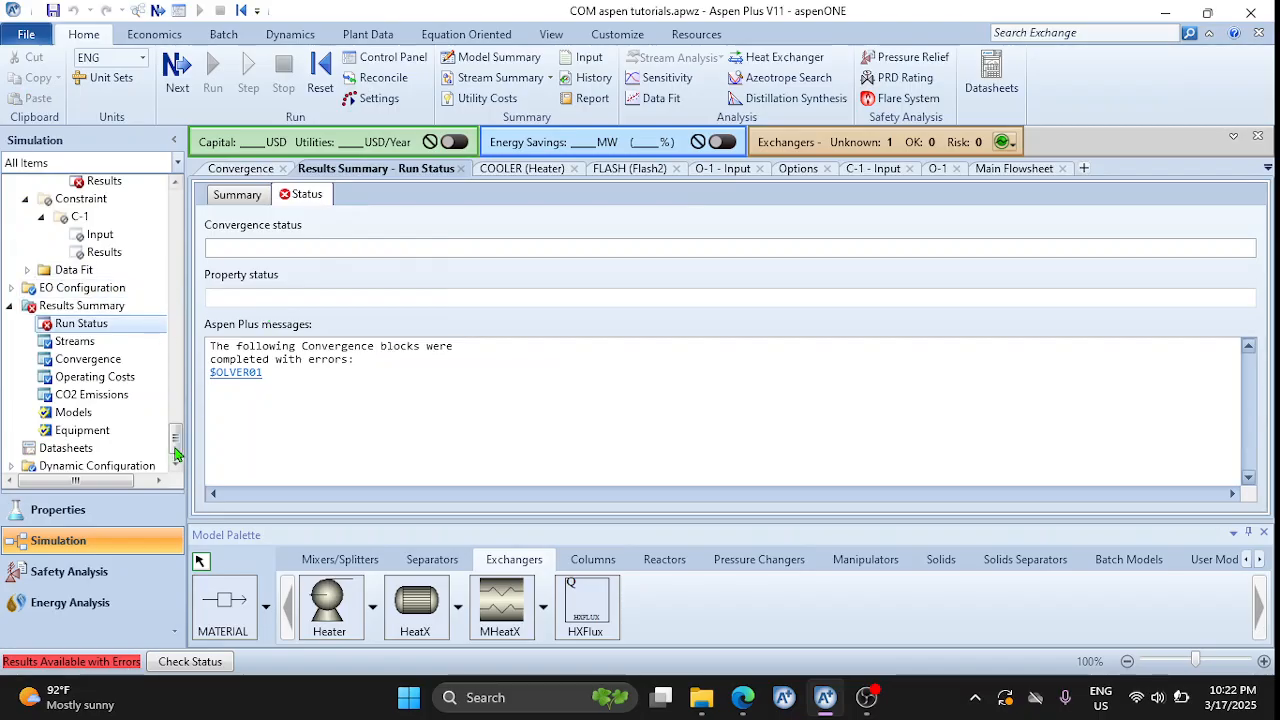
Set the default optimization convergence method to BOBYQA and run the simulation
left_click_drag(175, 455, 174, 387)
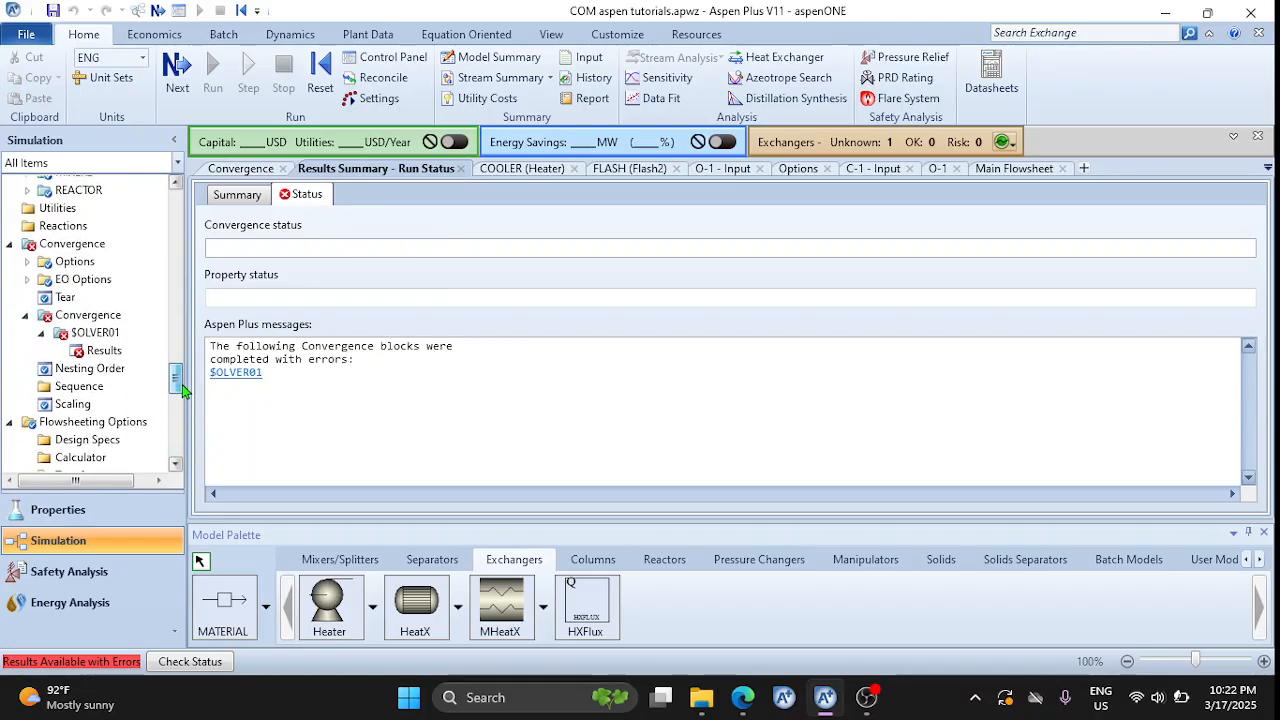
left_click(61, 263)
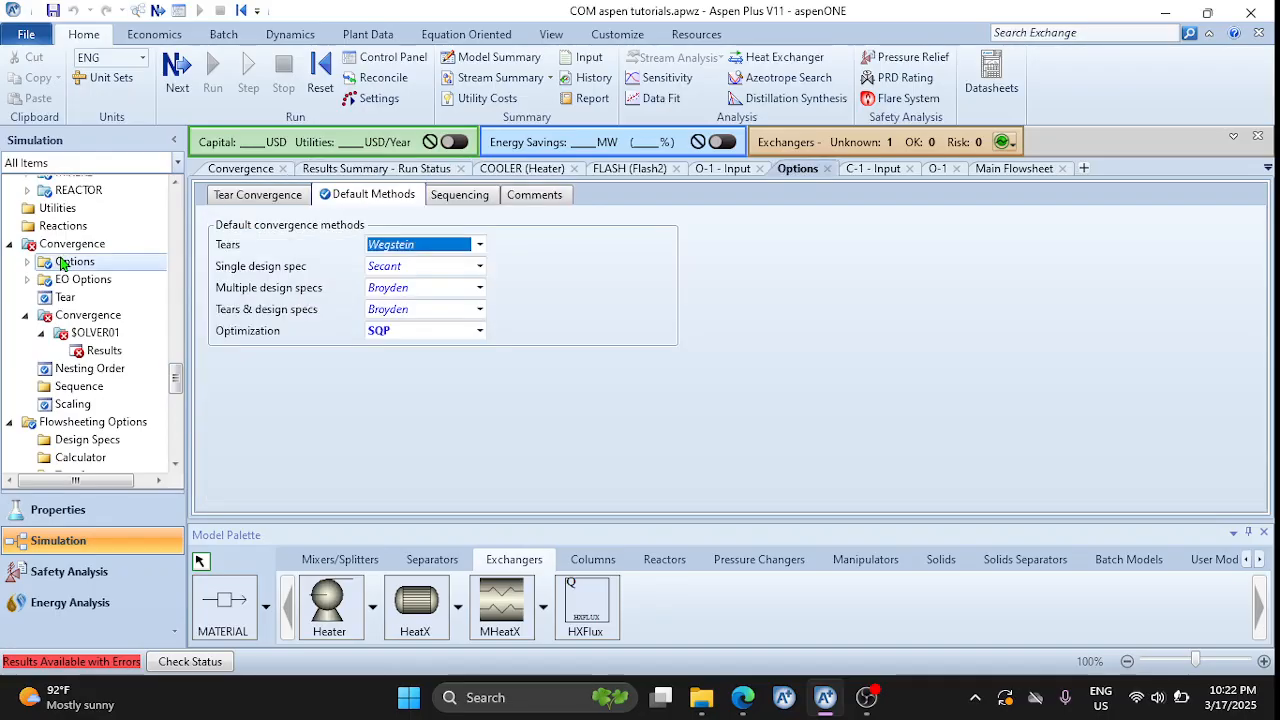
left_click(480, 331)
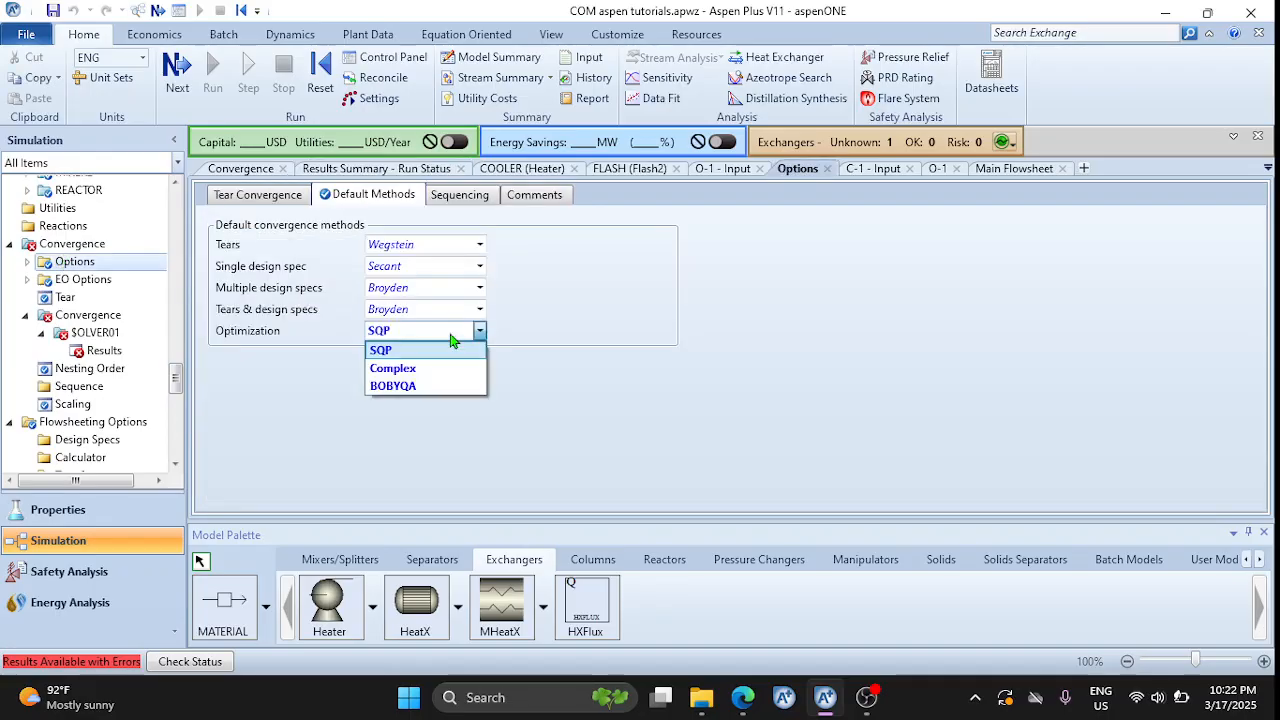
left_click(400, 390)
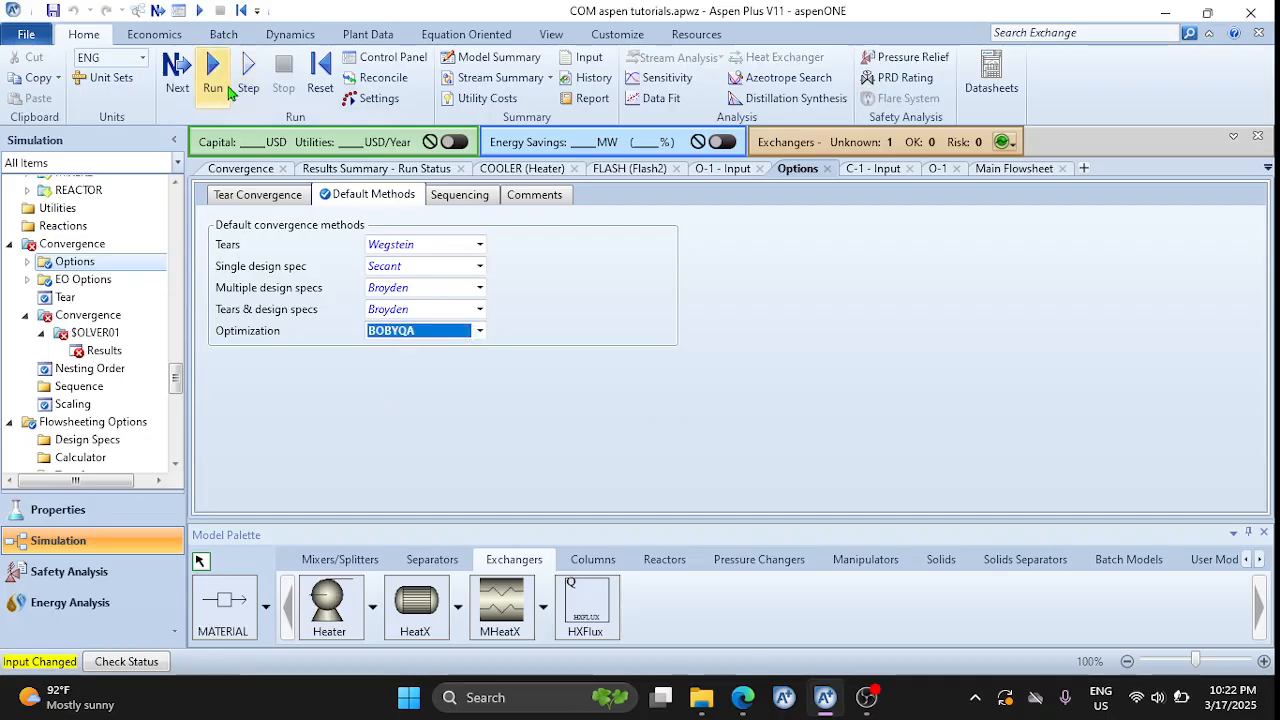
left_click(216, 85)
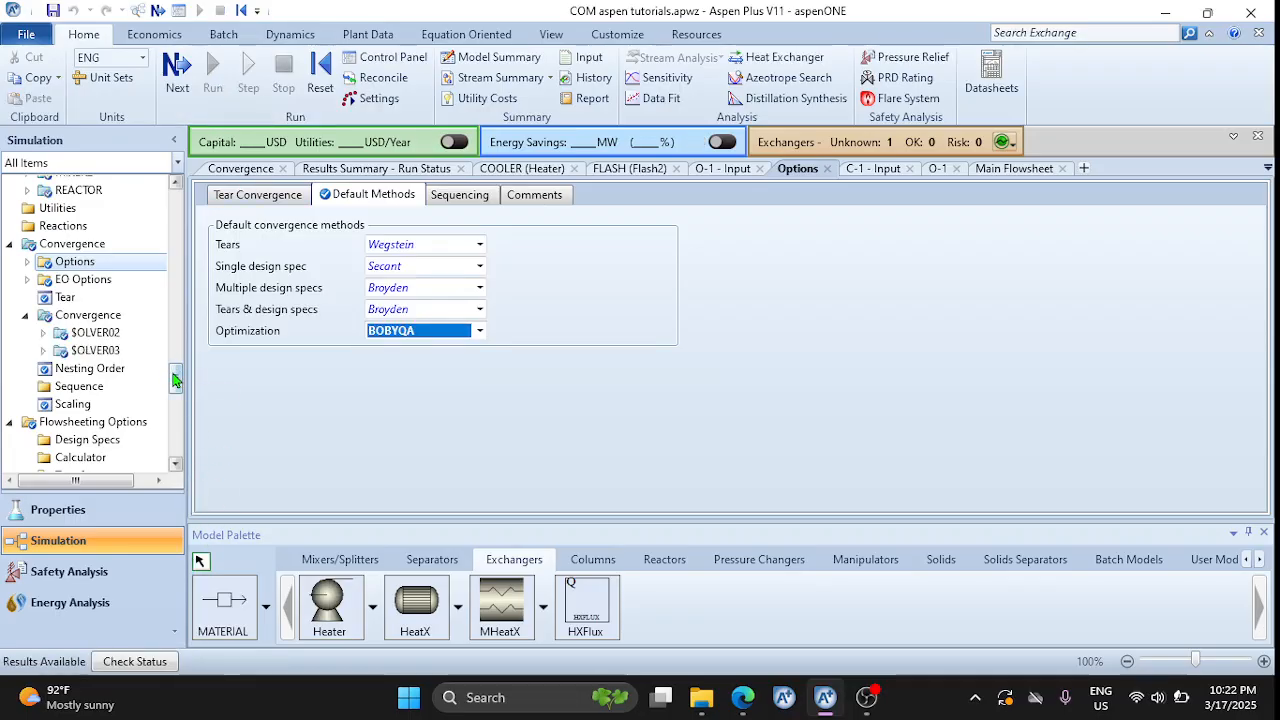
Check the results of optimization O-1 and the summaries of convergence blocks $OLVER02 and $OLVER03
left_click_drag(176, 379, 176, 420)
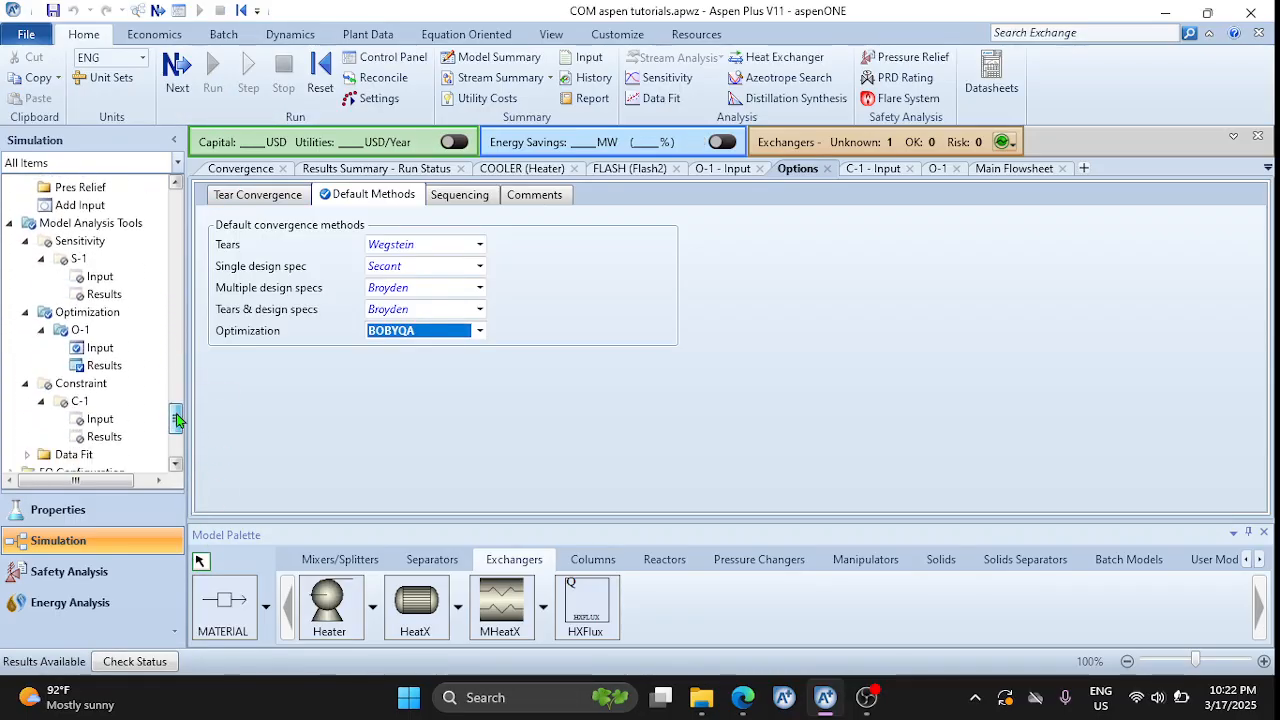
left_click(78, 365)
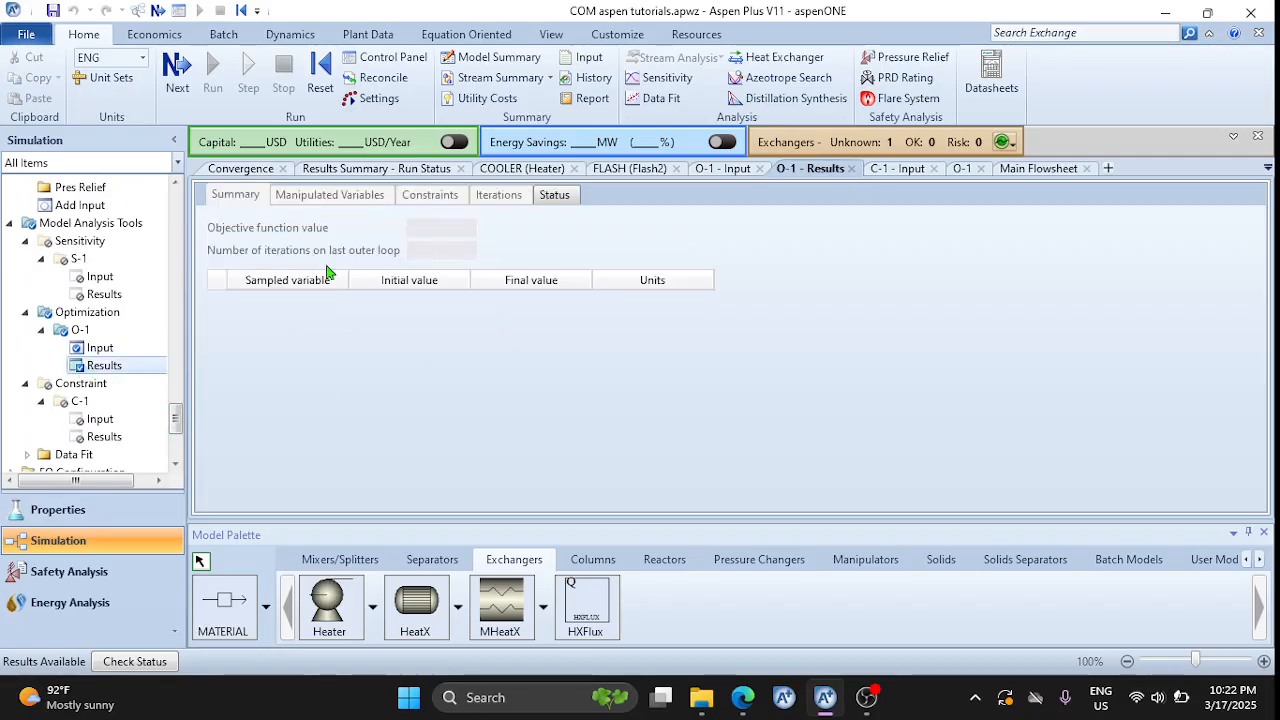
left_click_drag(176, 420, 180, 382)
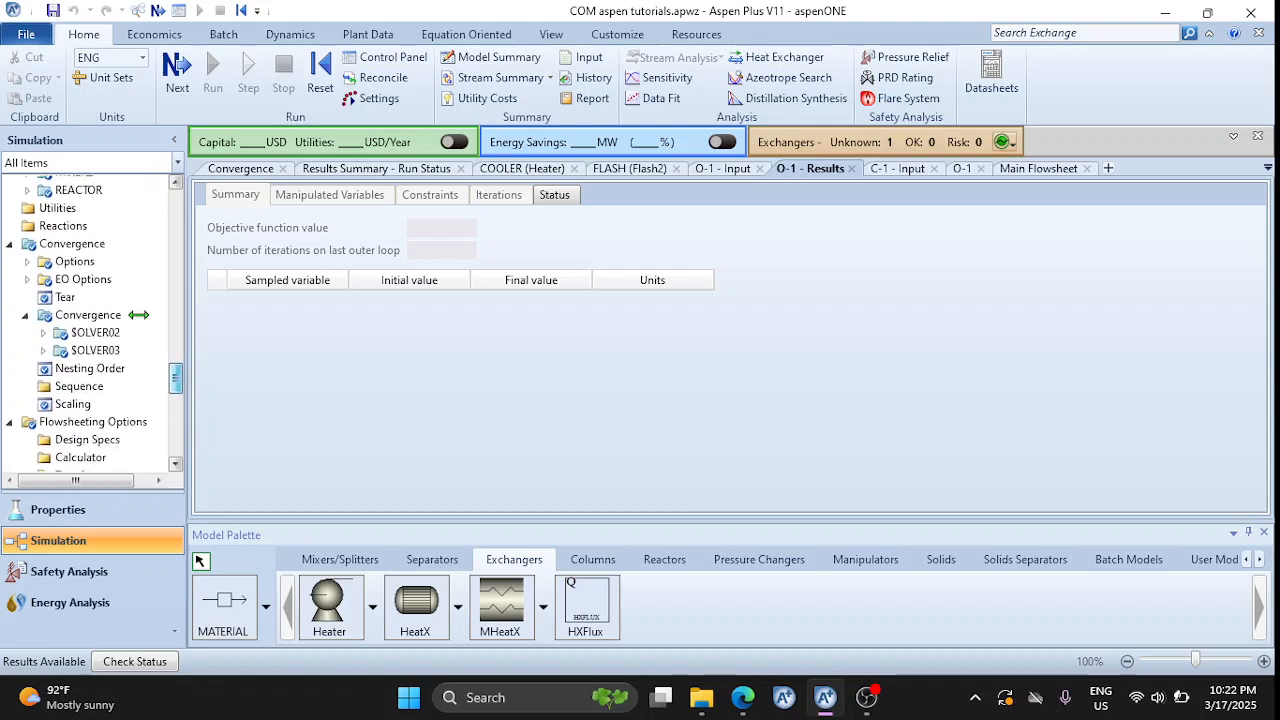
double_click(82, 336)
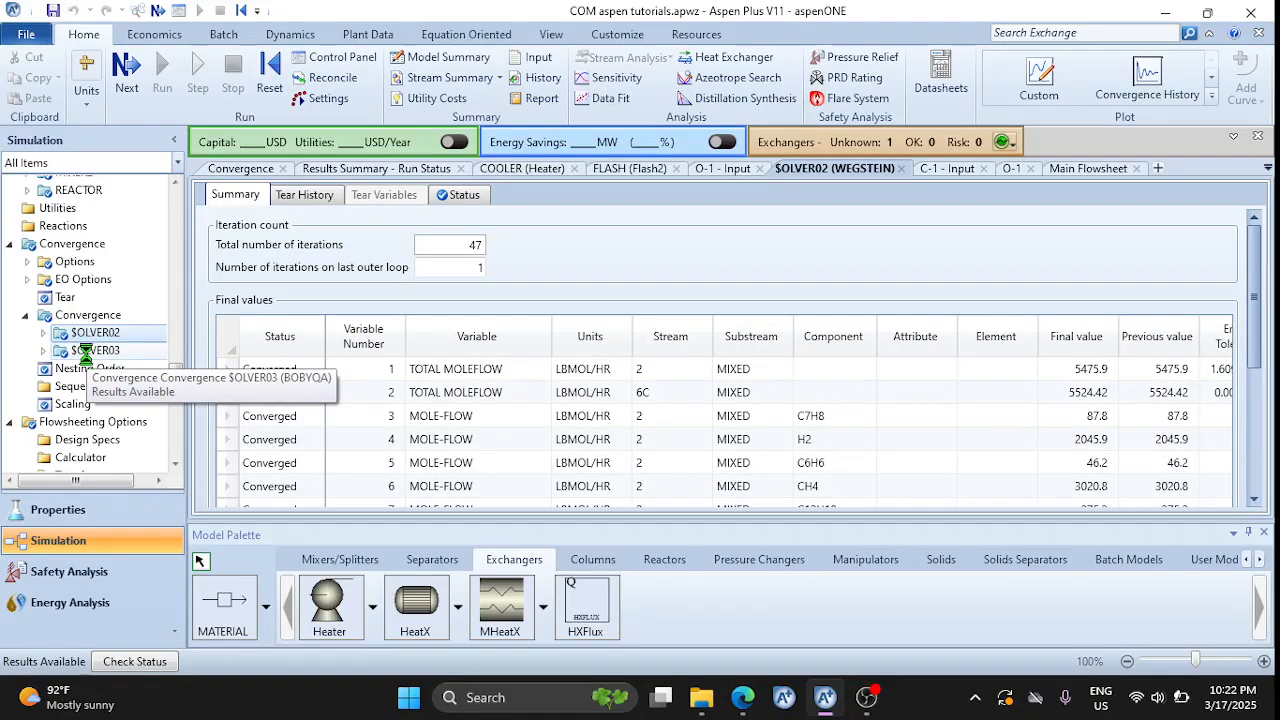
double_click(88, 351)
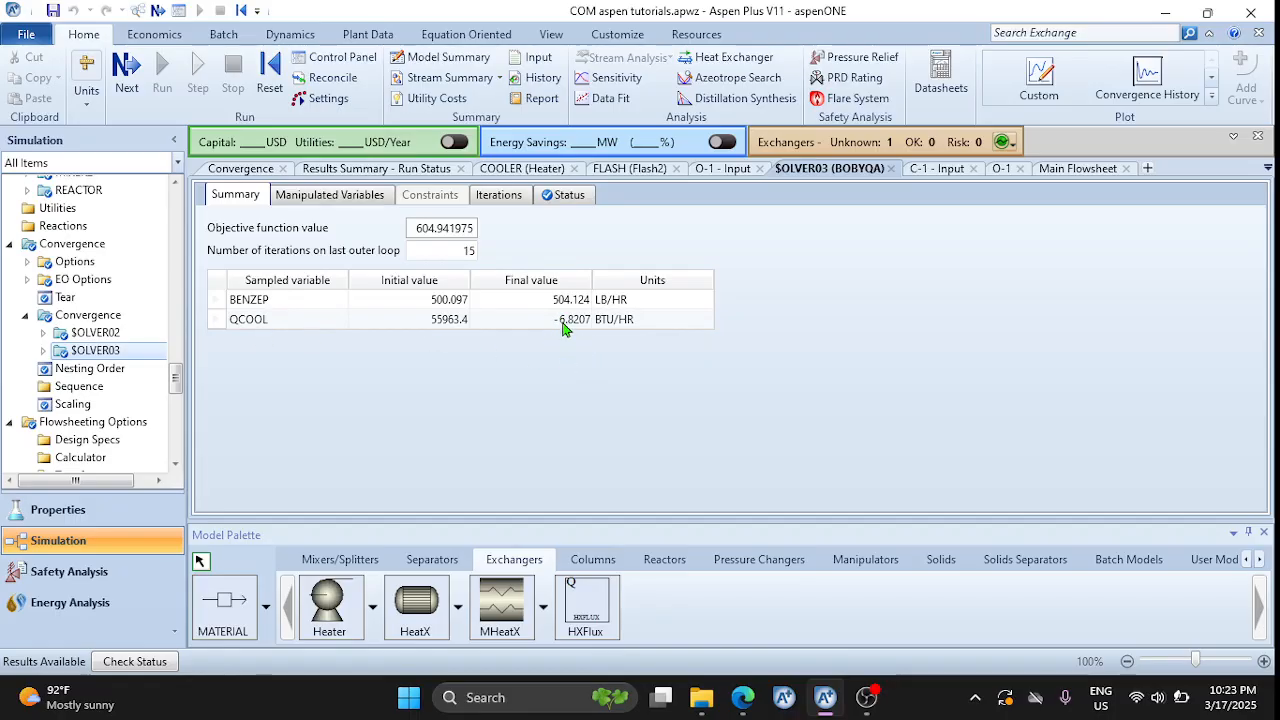
Compare the temperatures in the COOLER stream results with the outlet conditions in the FLASH results
left_click(1074, 168)
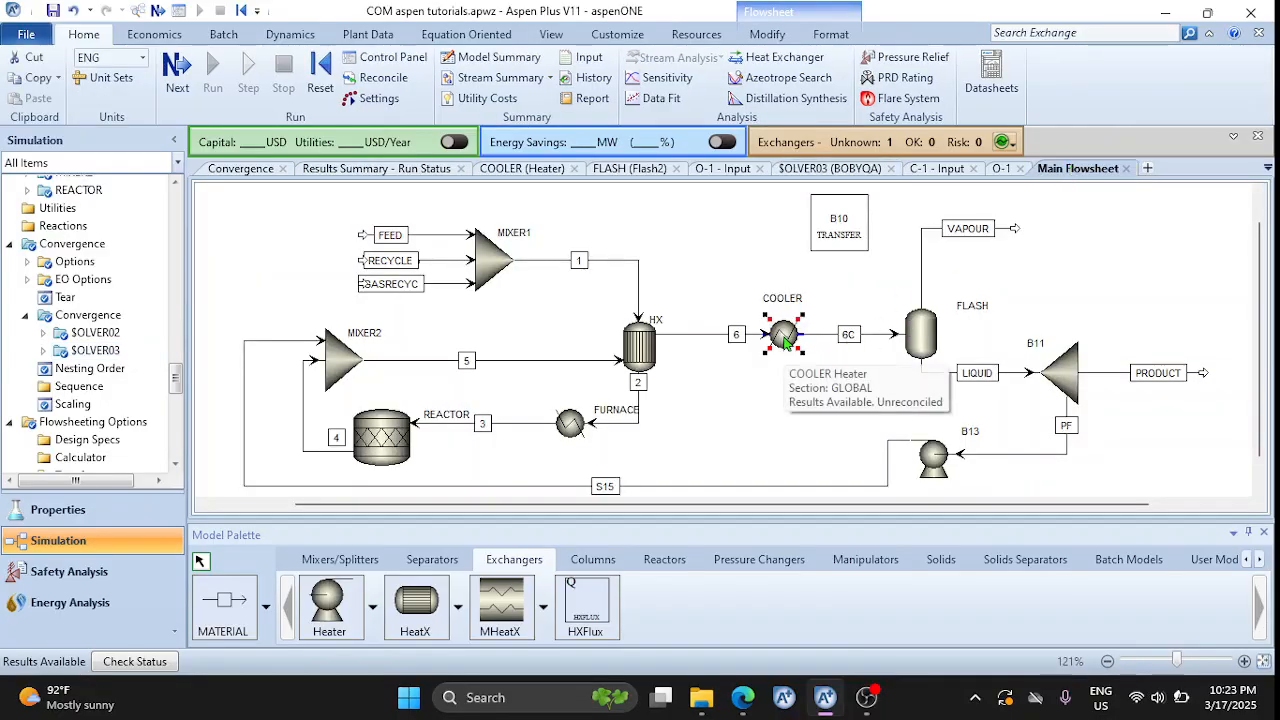
right_click(783, 339)
left_click(860, 342)
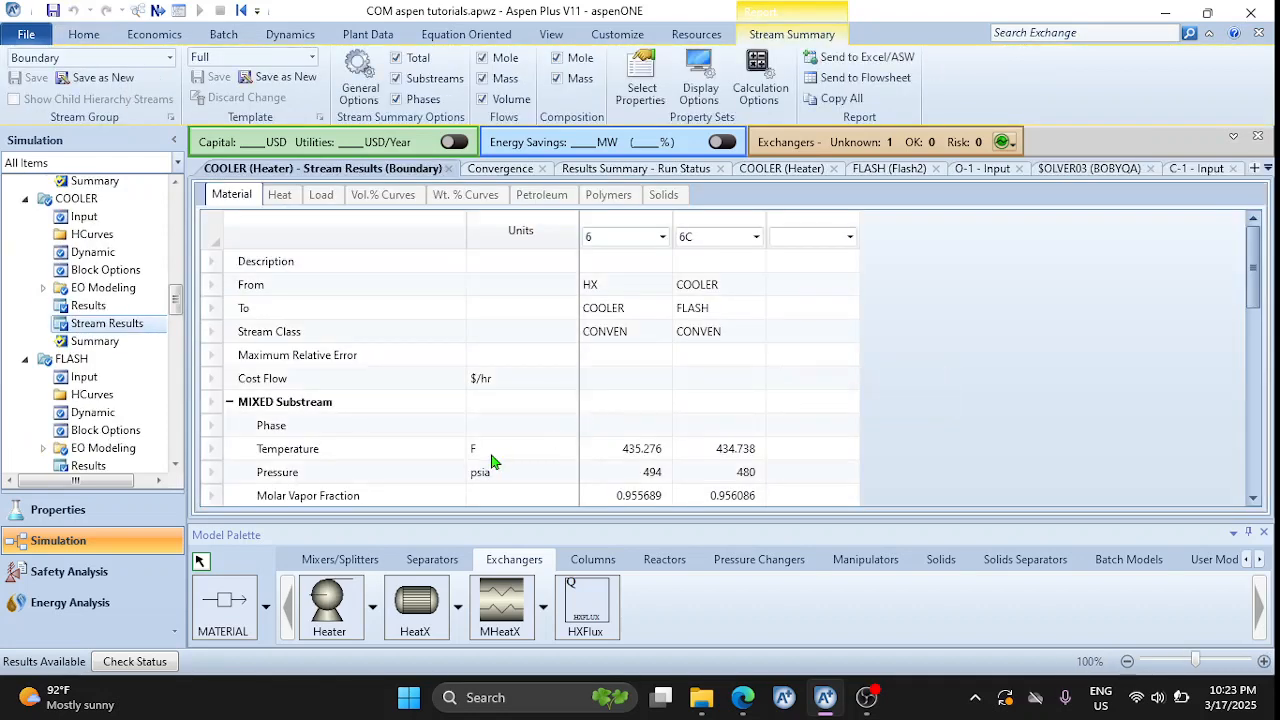
left_click(493, 460)
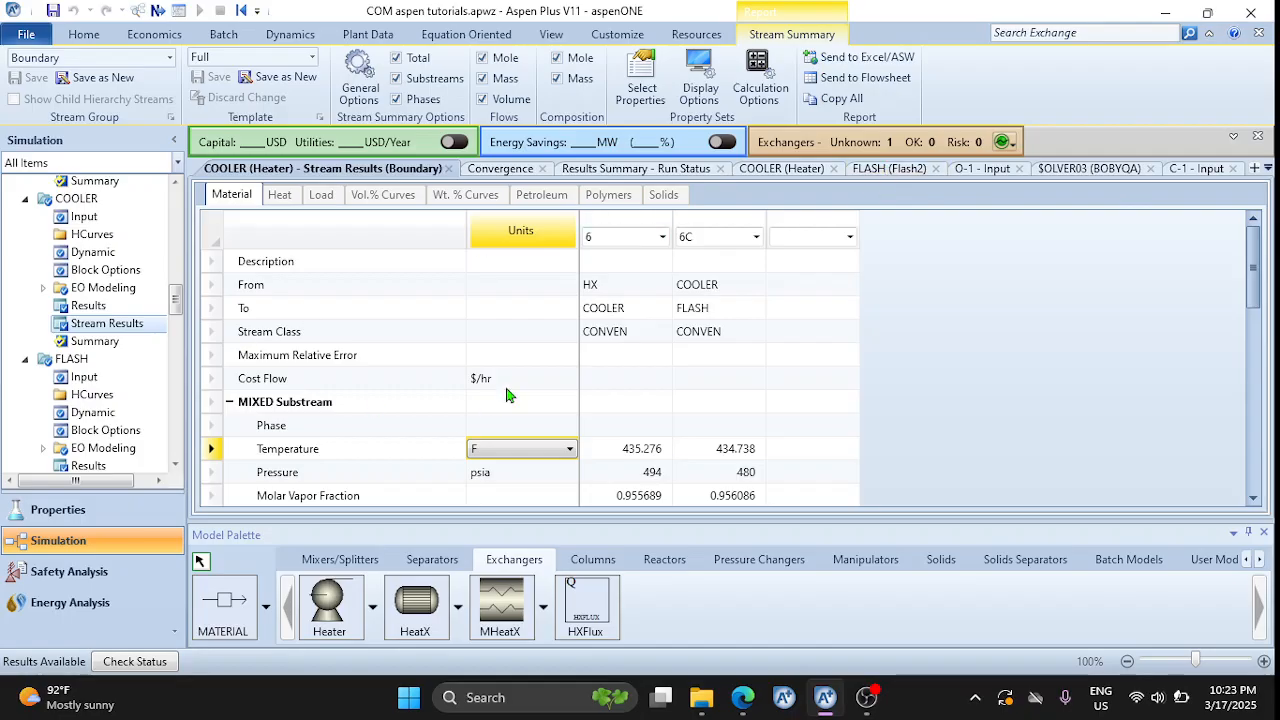
left_click(449, 169)
right_click(912, 312)
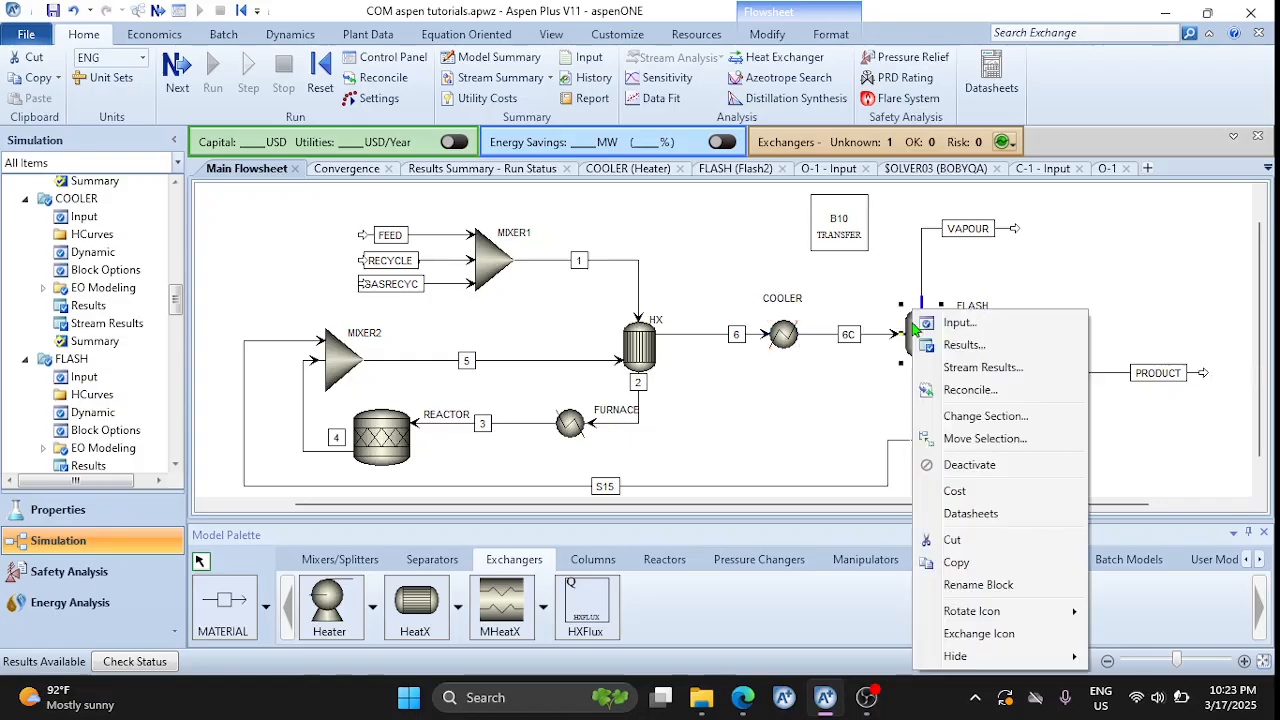
left_click(960, 345)
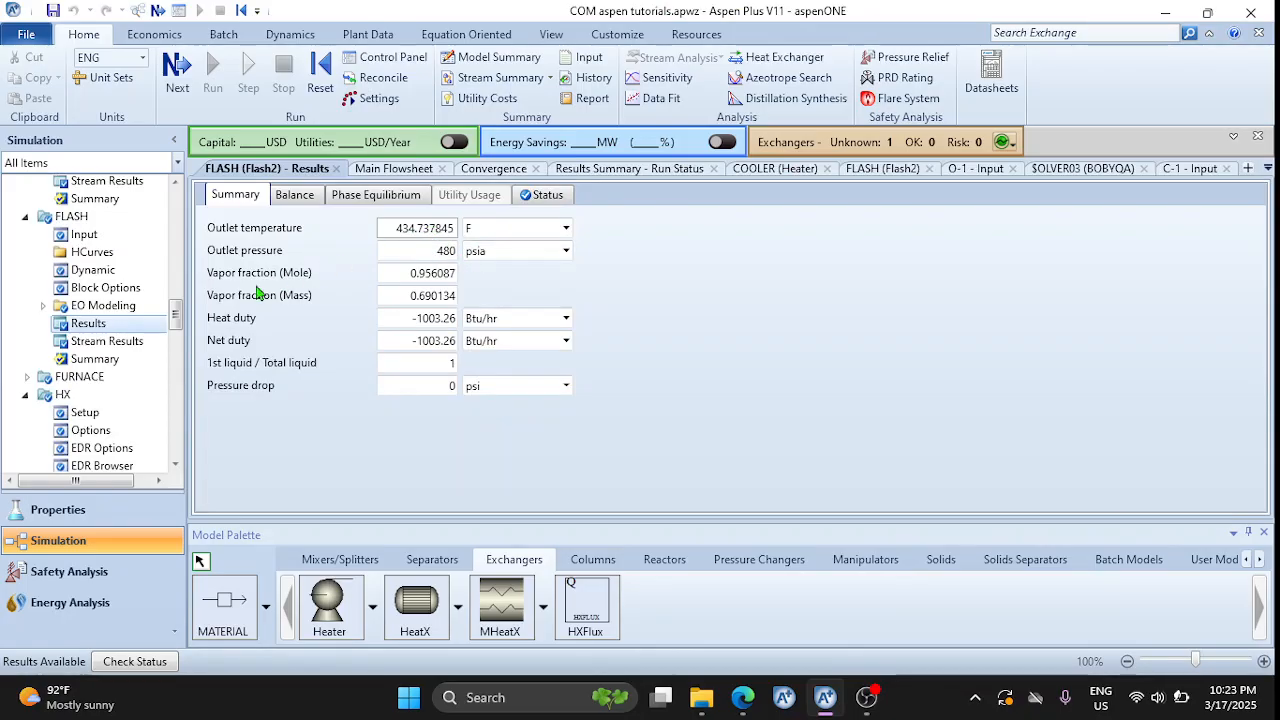
Examine the summary, manipulated variable and full iteration history of convergence block $OLVER03
left_click_drag(176, 318, 176, 378)
left_click(60, 352)
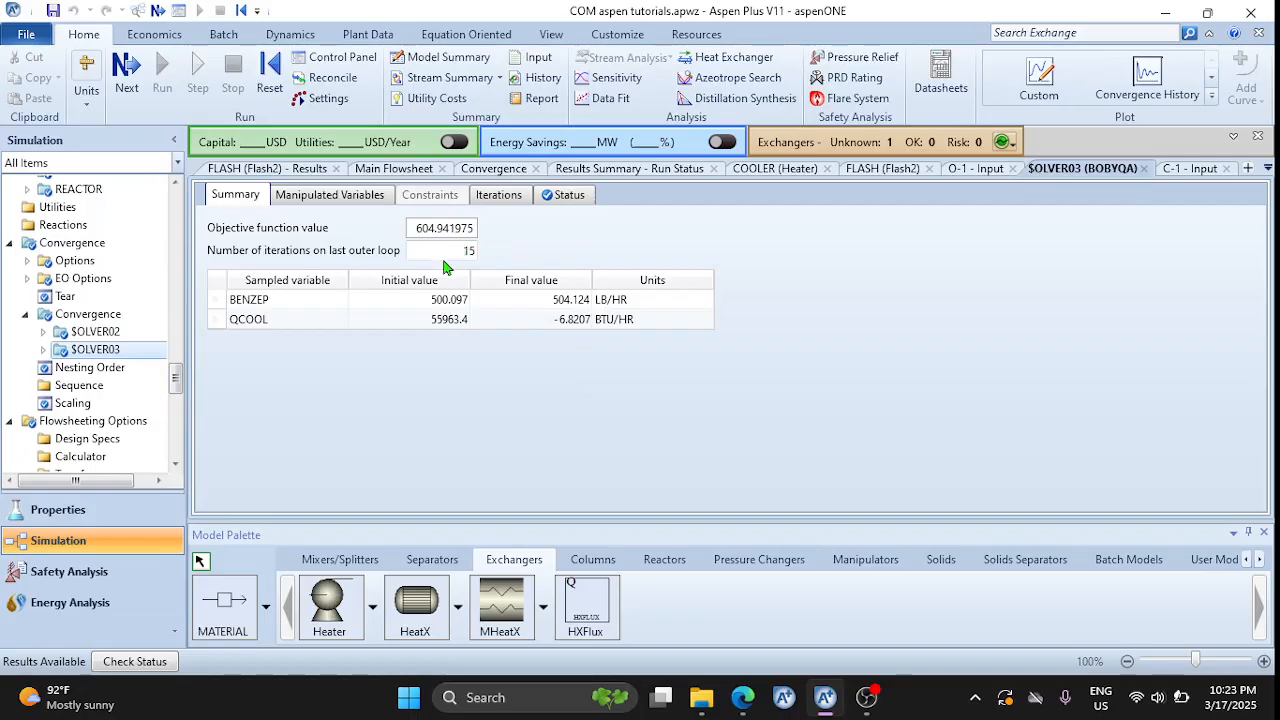
left_click(316, 199)
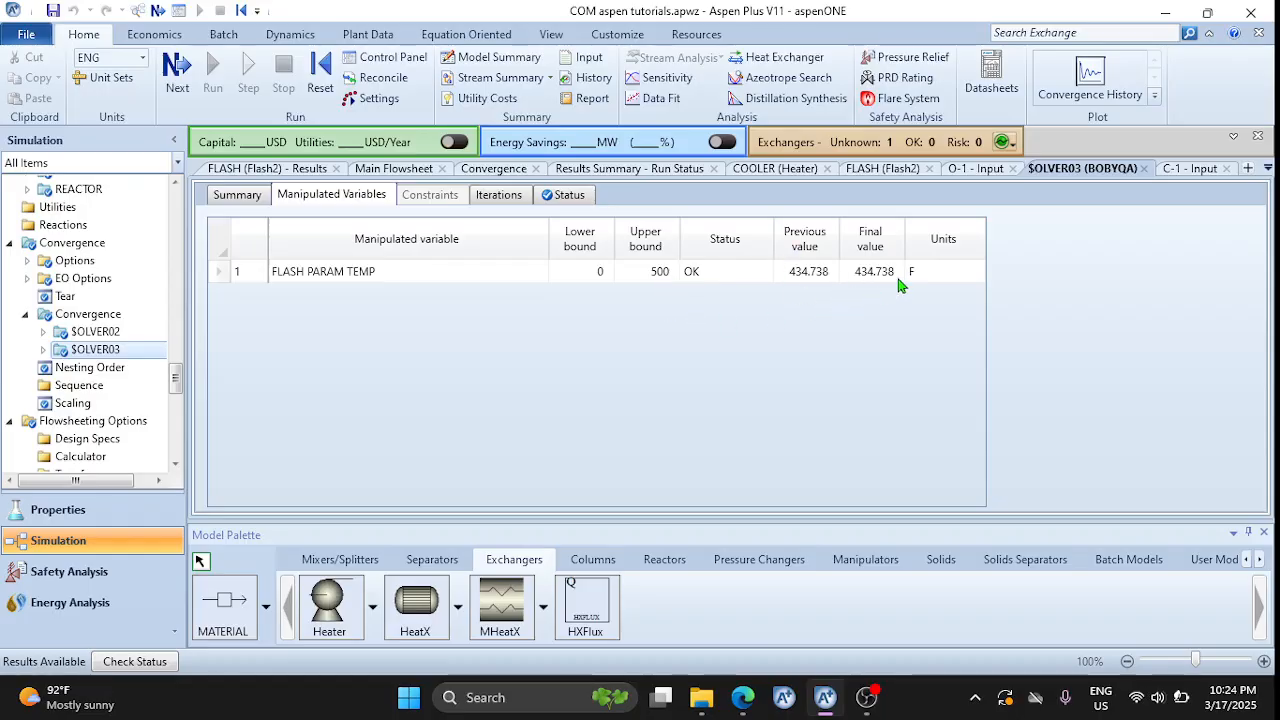
left_click(498, 195)
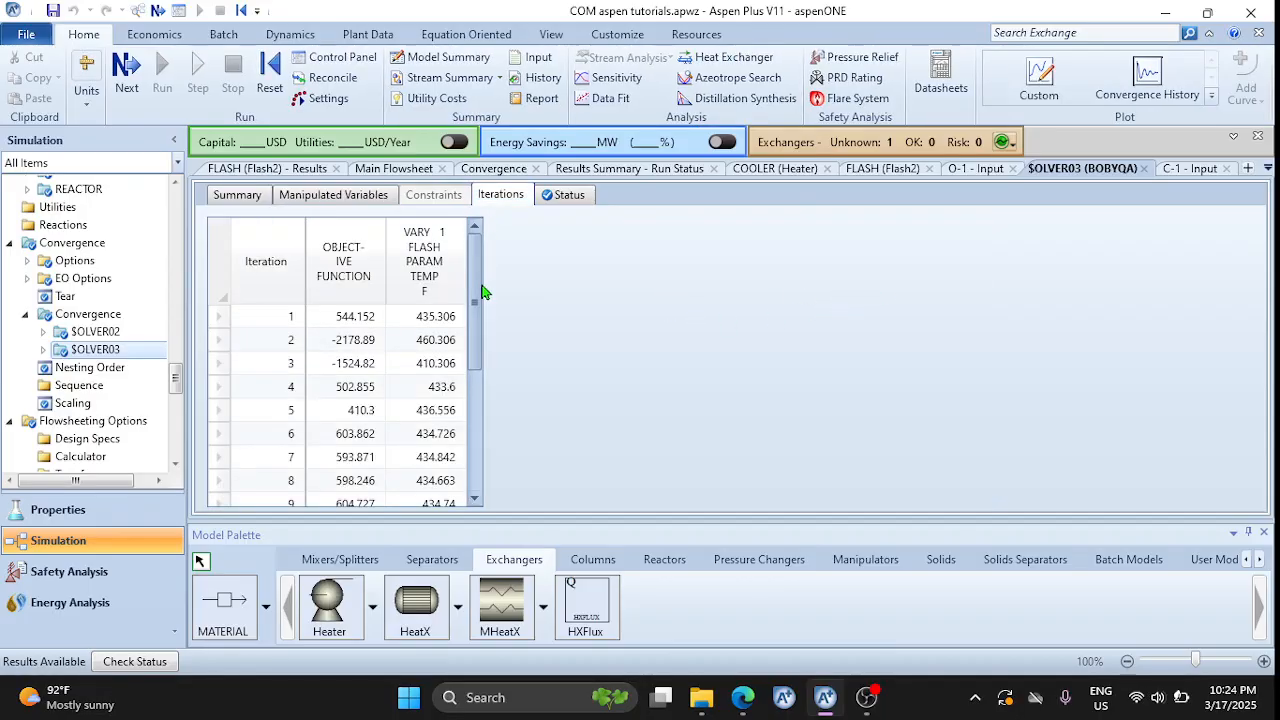
mouse_move(470, 316)
left_mouse_down()
mouse_move(476, 390)
mouse_move(475, 314)
left_mouse_up()
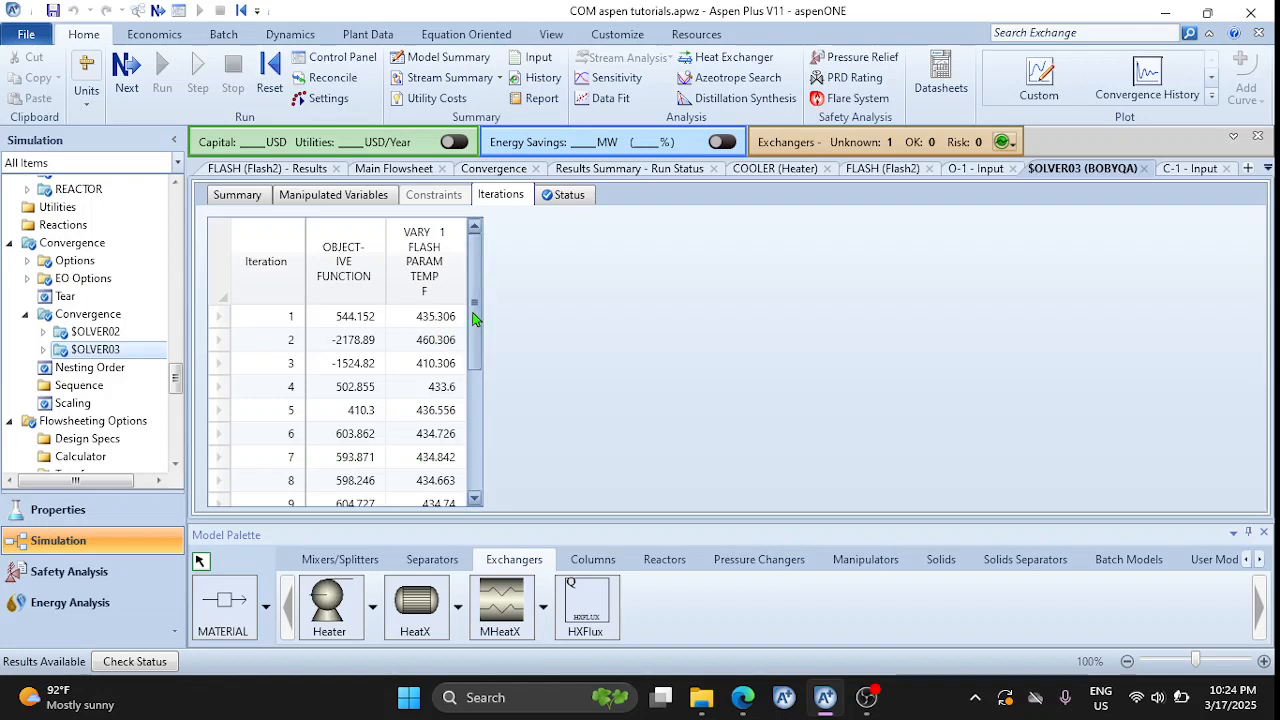
left_click_drag(475, 313, 476, 440)
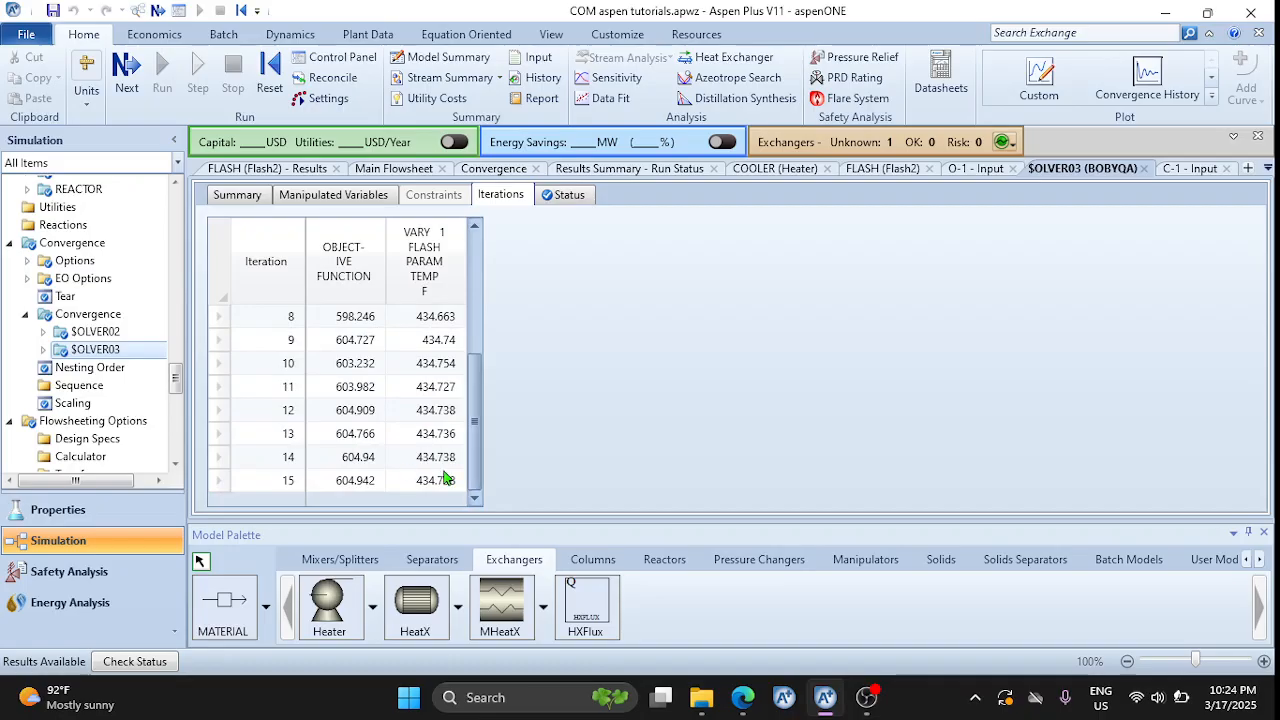